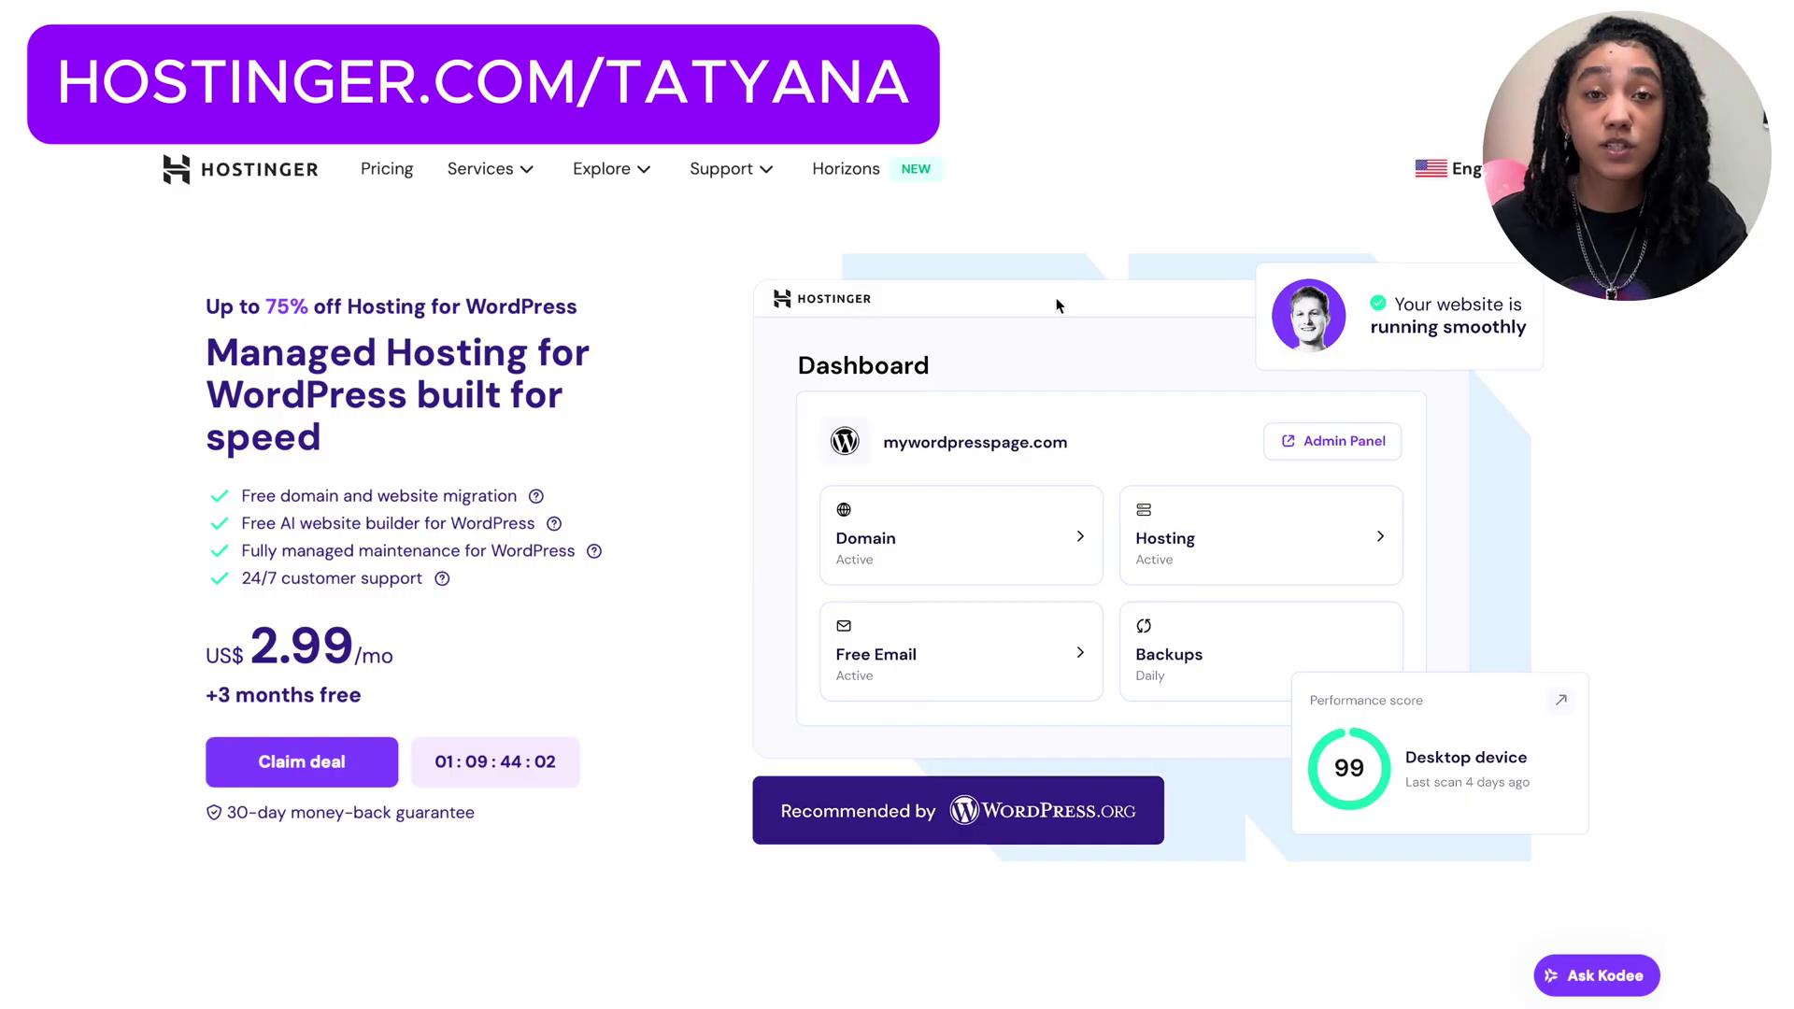
Claim the WordPress hosting deal and compare the monthly prices of the Premium and Business plans.
left_click(372, 764)
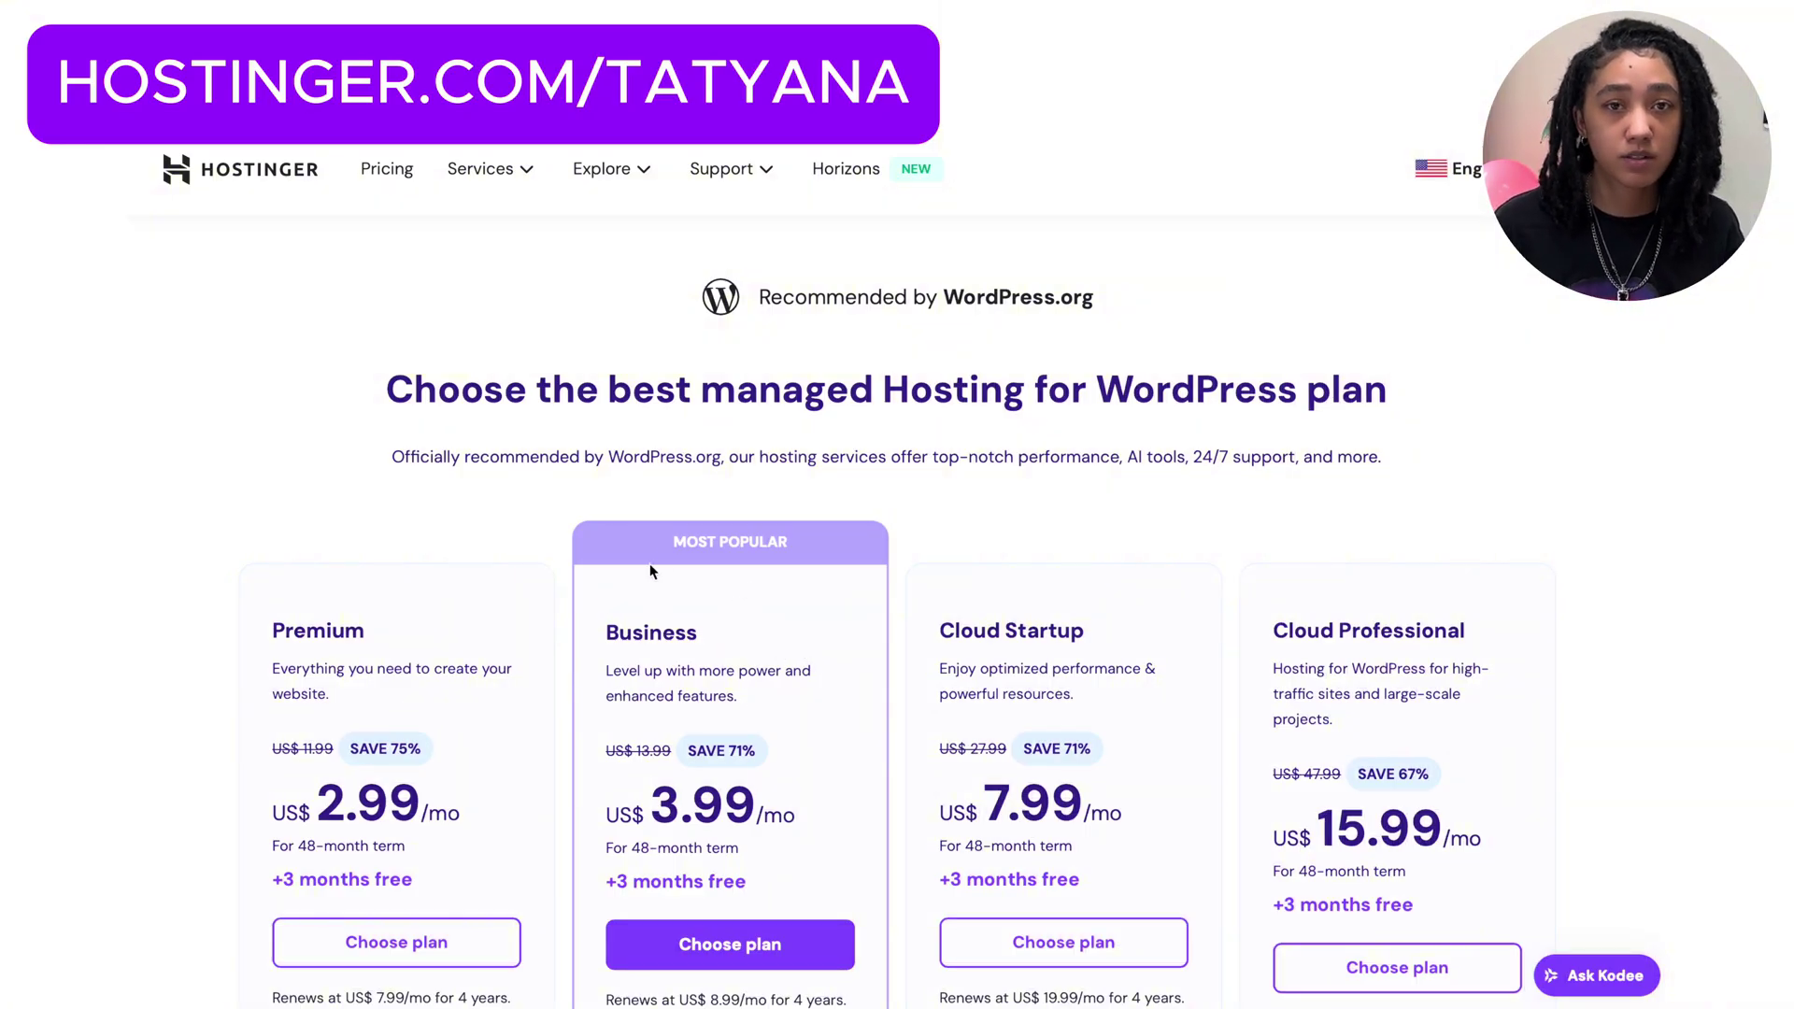
scroll(832, 749, "down", 2)
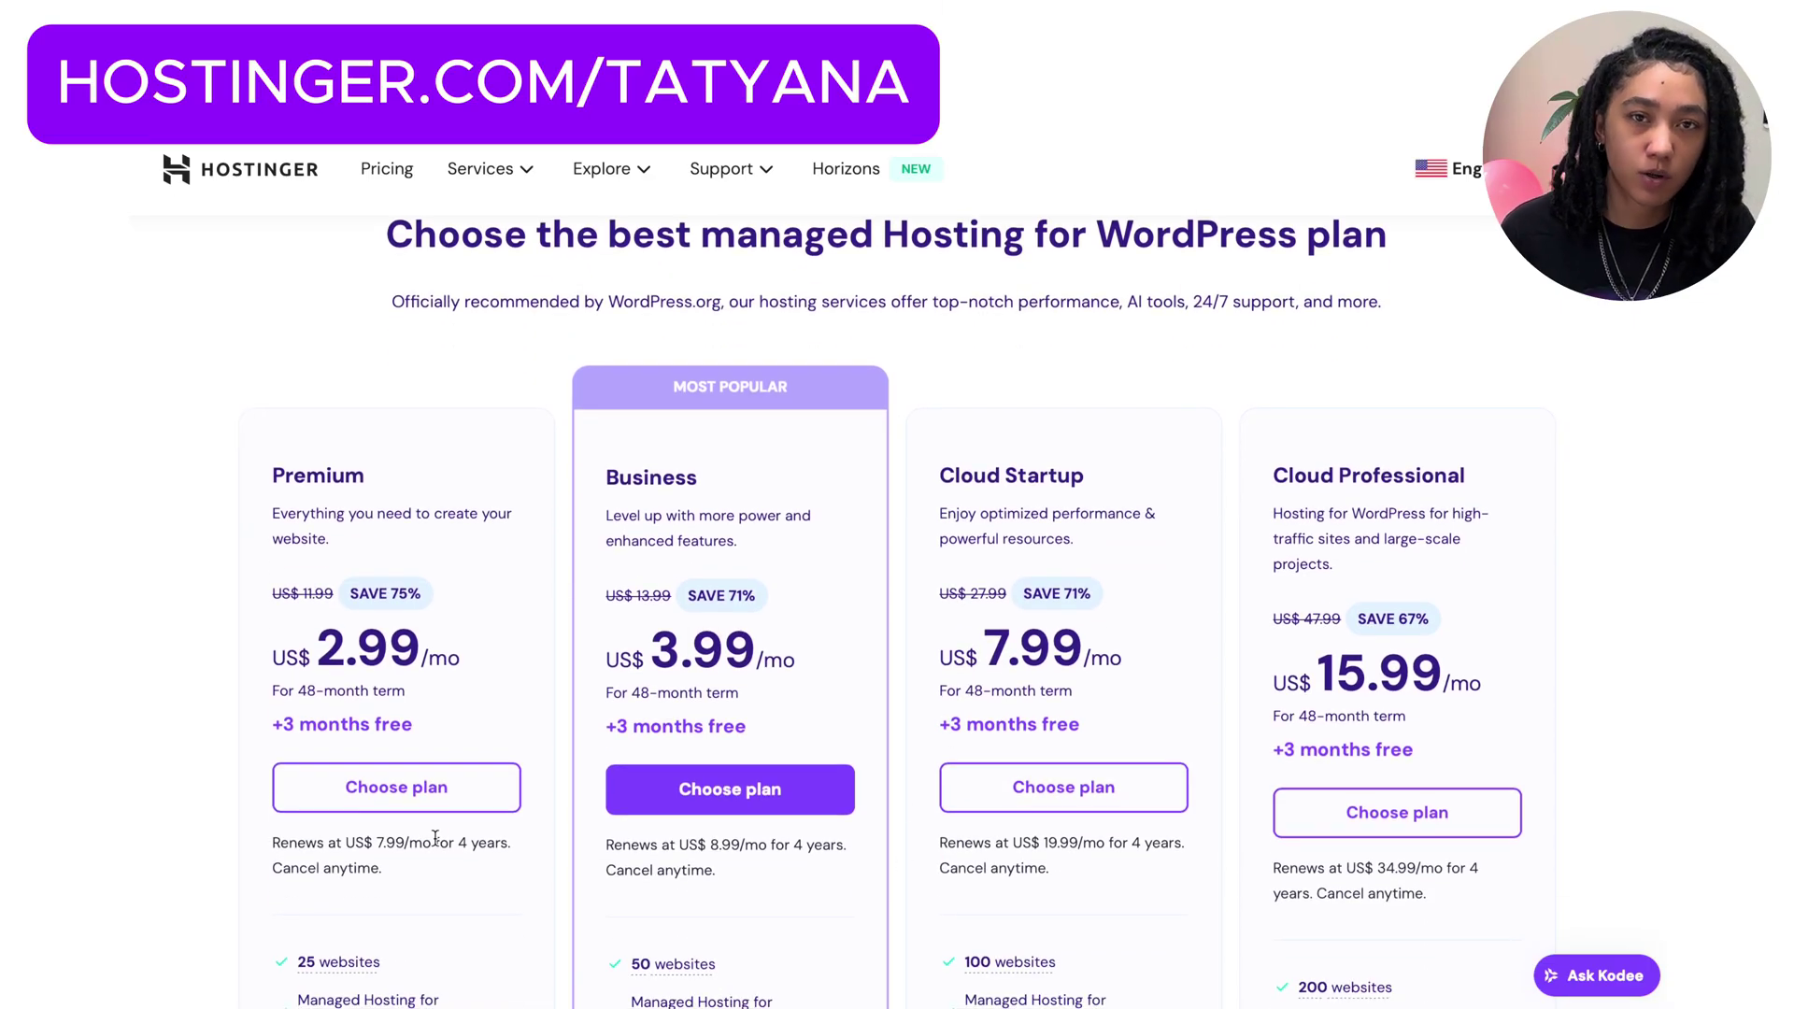
left_click_drag(322, 665, 425, 664)
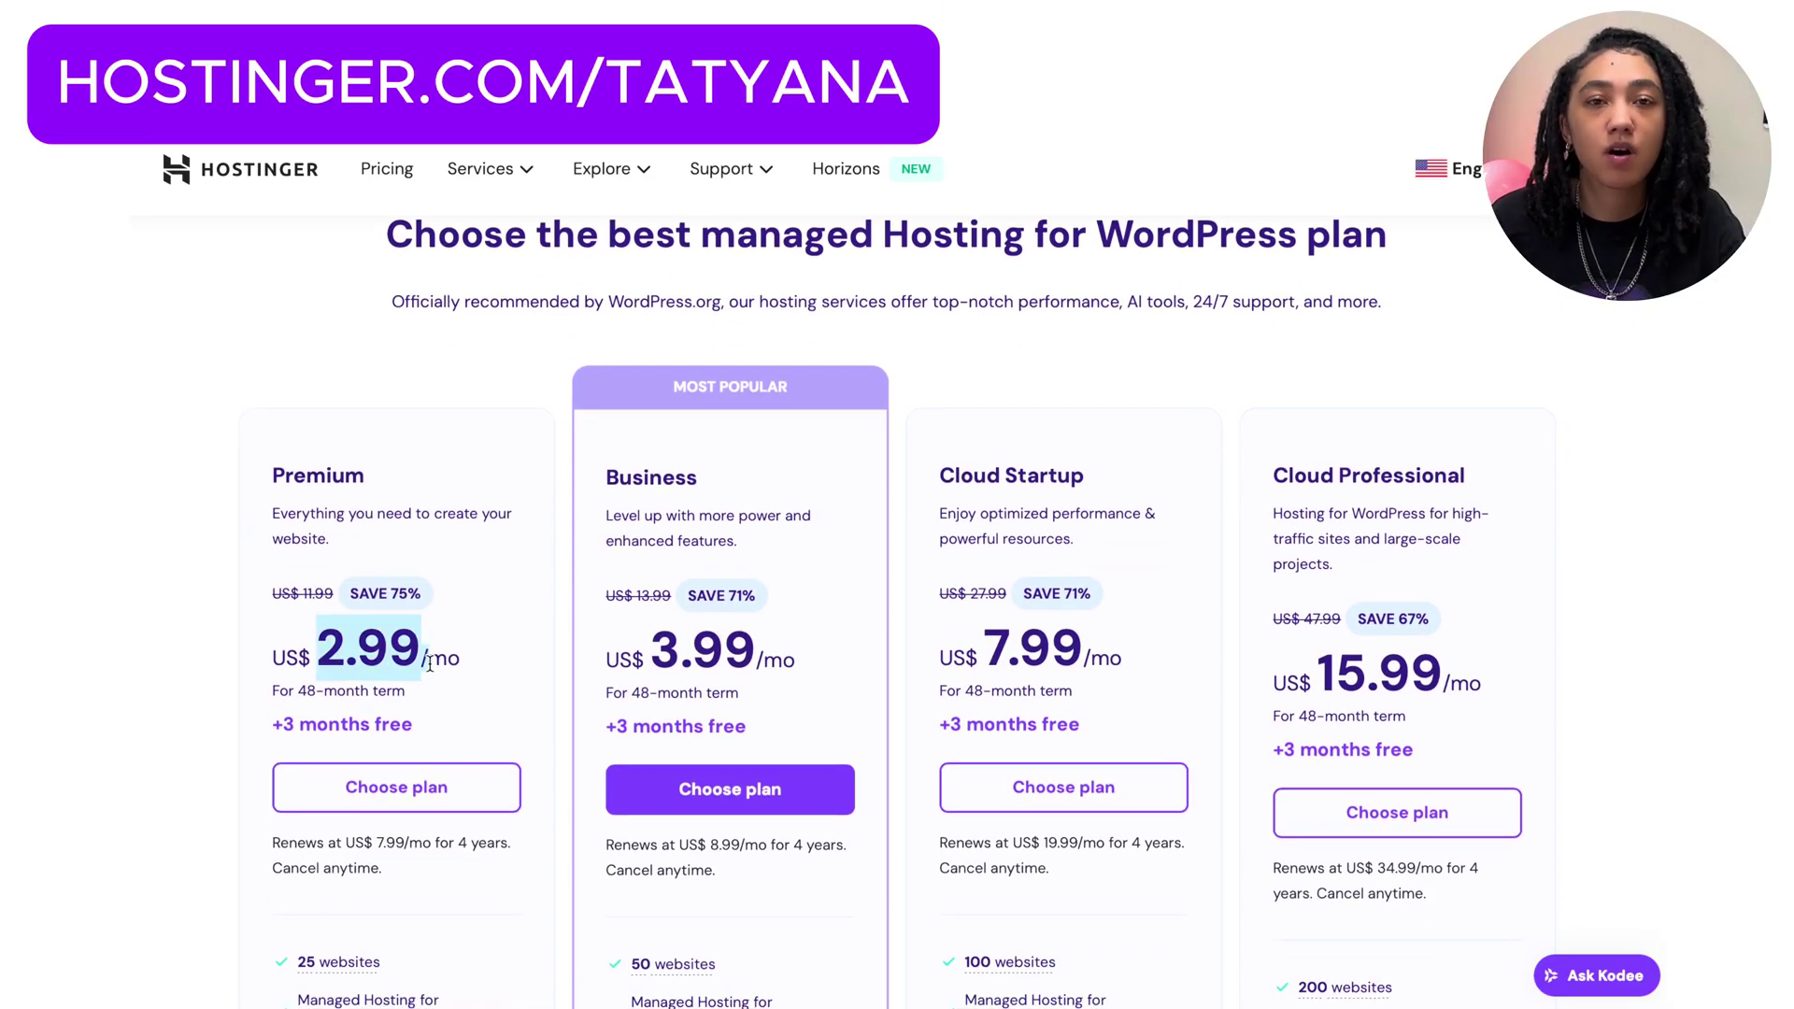
left_click_drag(655, 666, 753, 667)
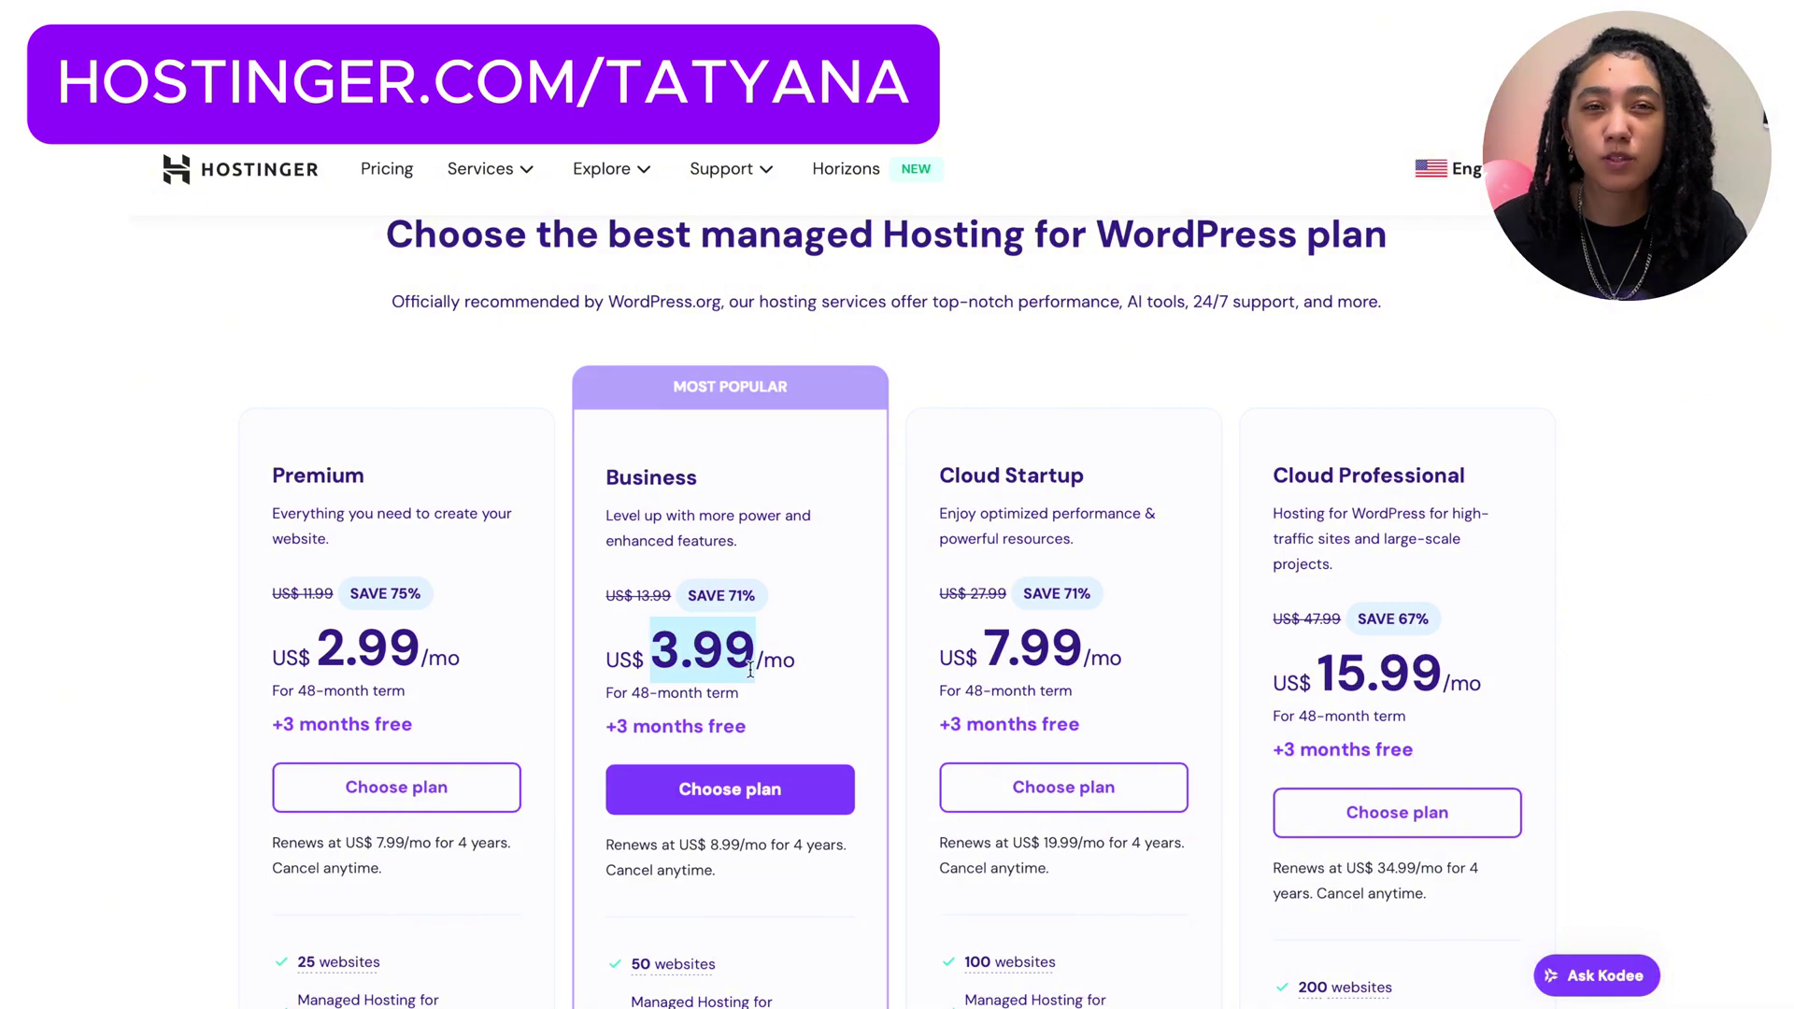
left_click(894, 846)
Review the included features of the four hosting plans, from website limits and storage to WordPress tools and AI features.
scroll(894, 850, "down", 2)
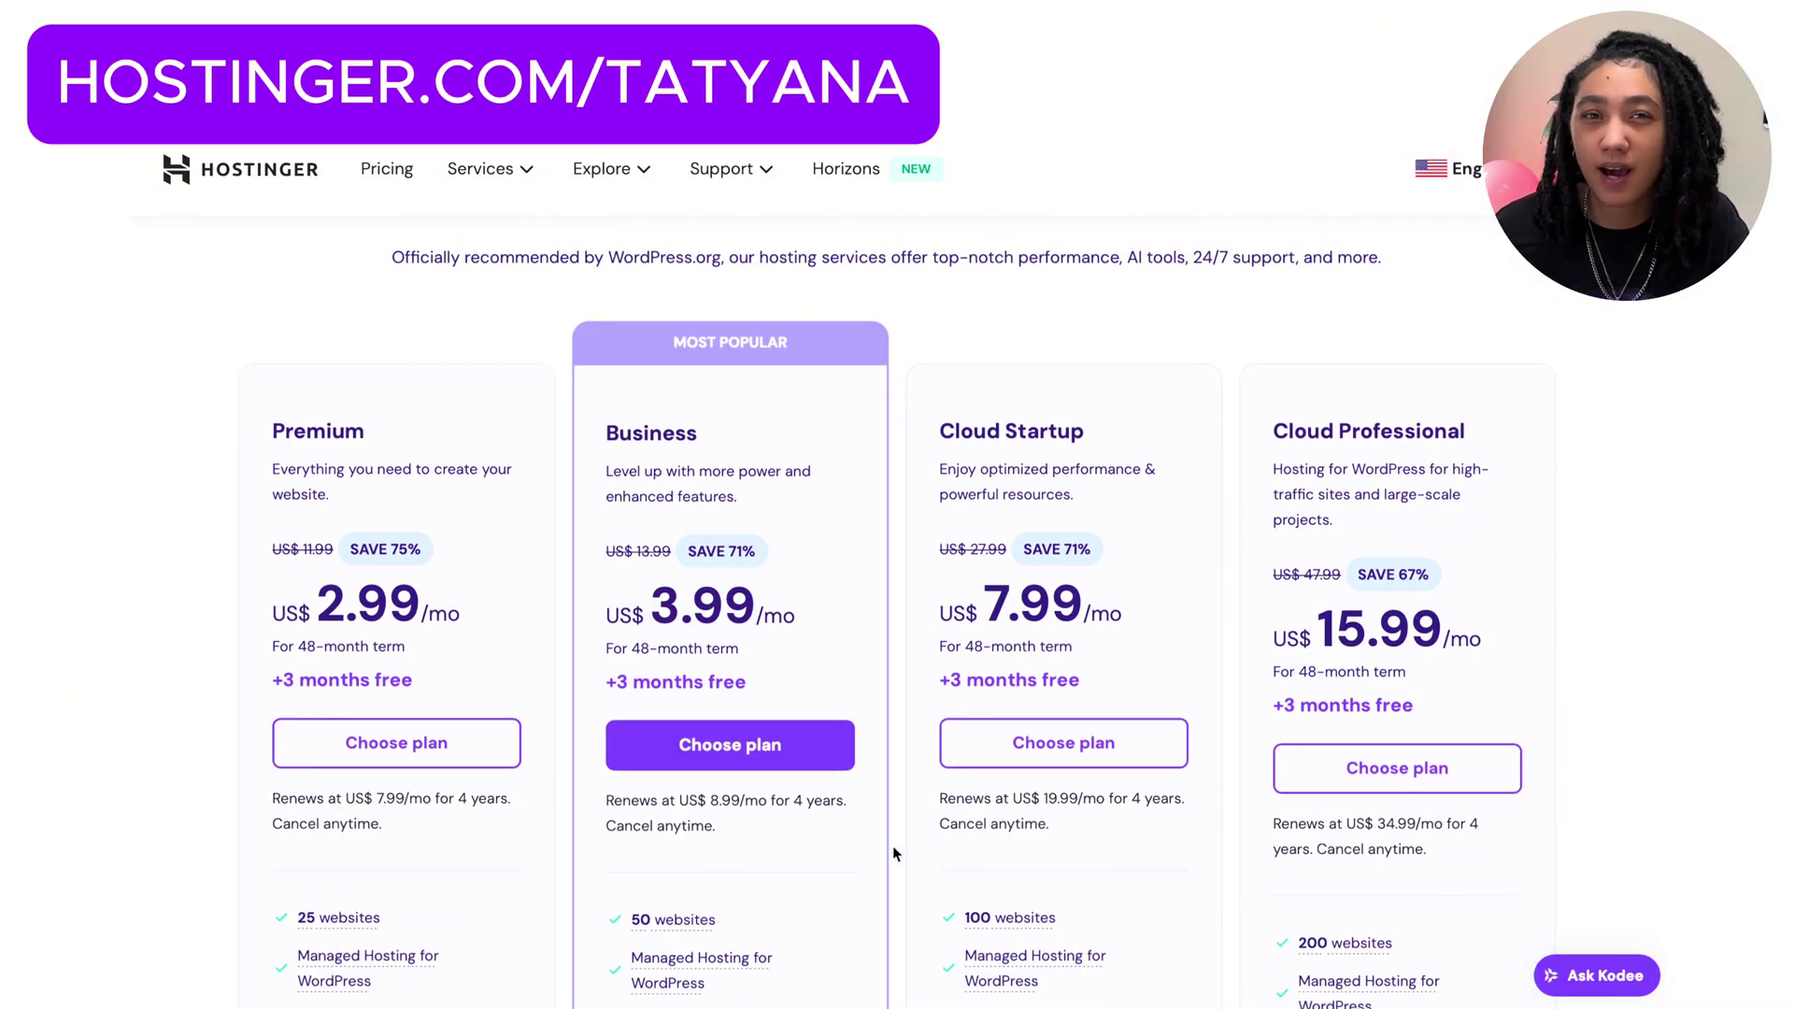
scroll(894, 845, "down", 2)
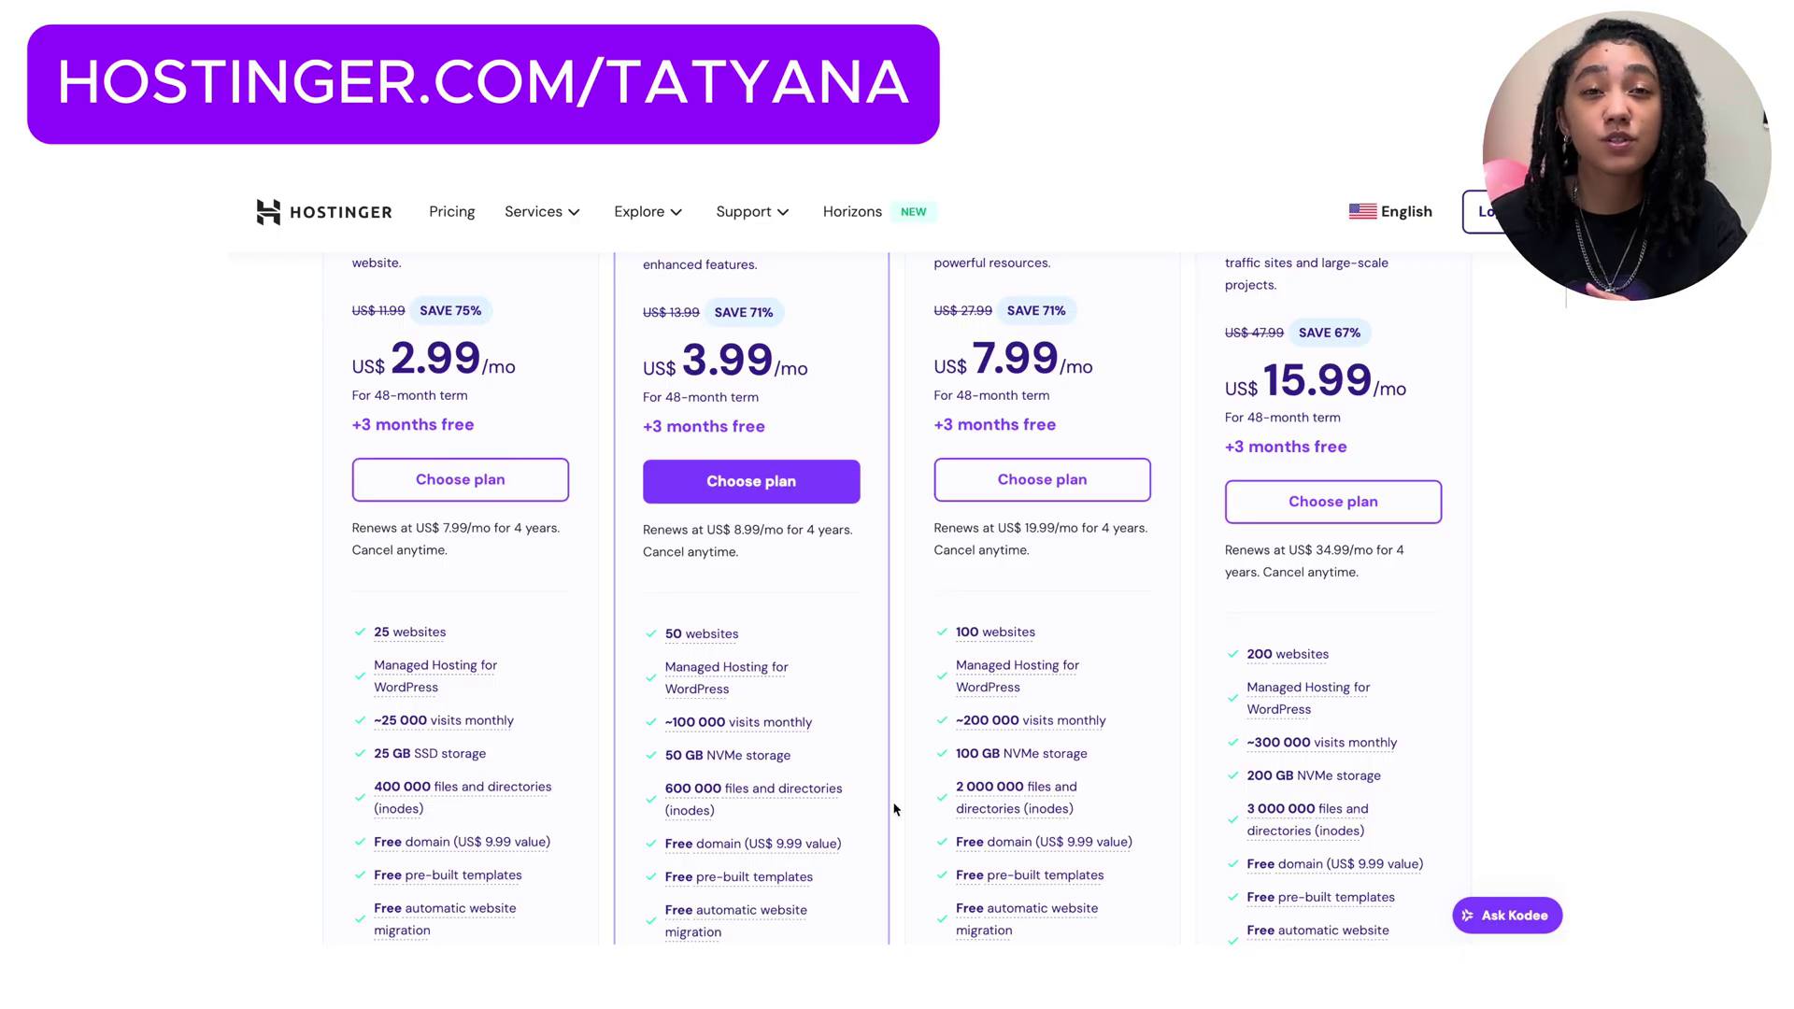
scroll(894, 810, "down", 5)
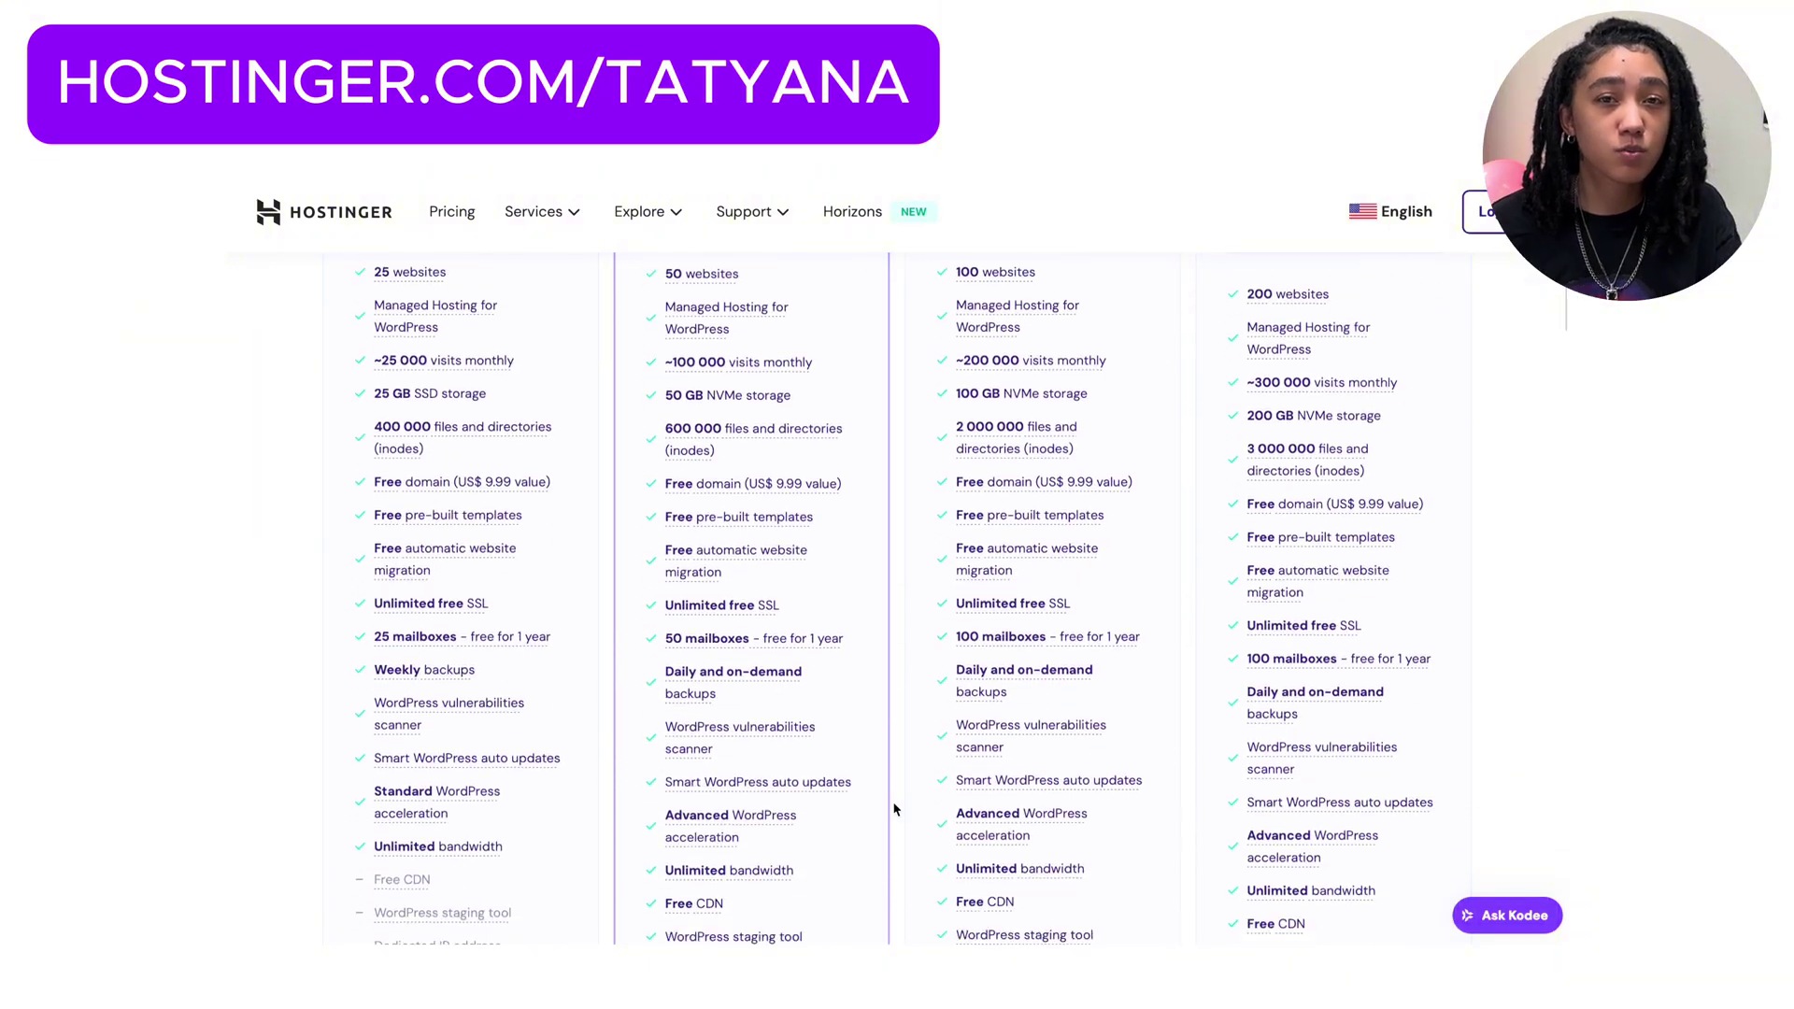
scroll(893, 810, "down", 1)
left_click(805, 725)
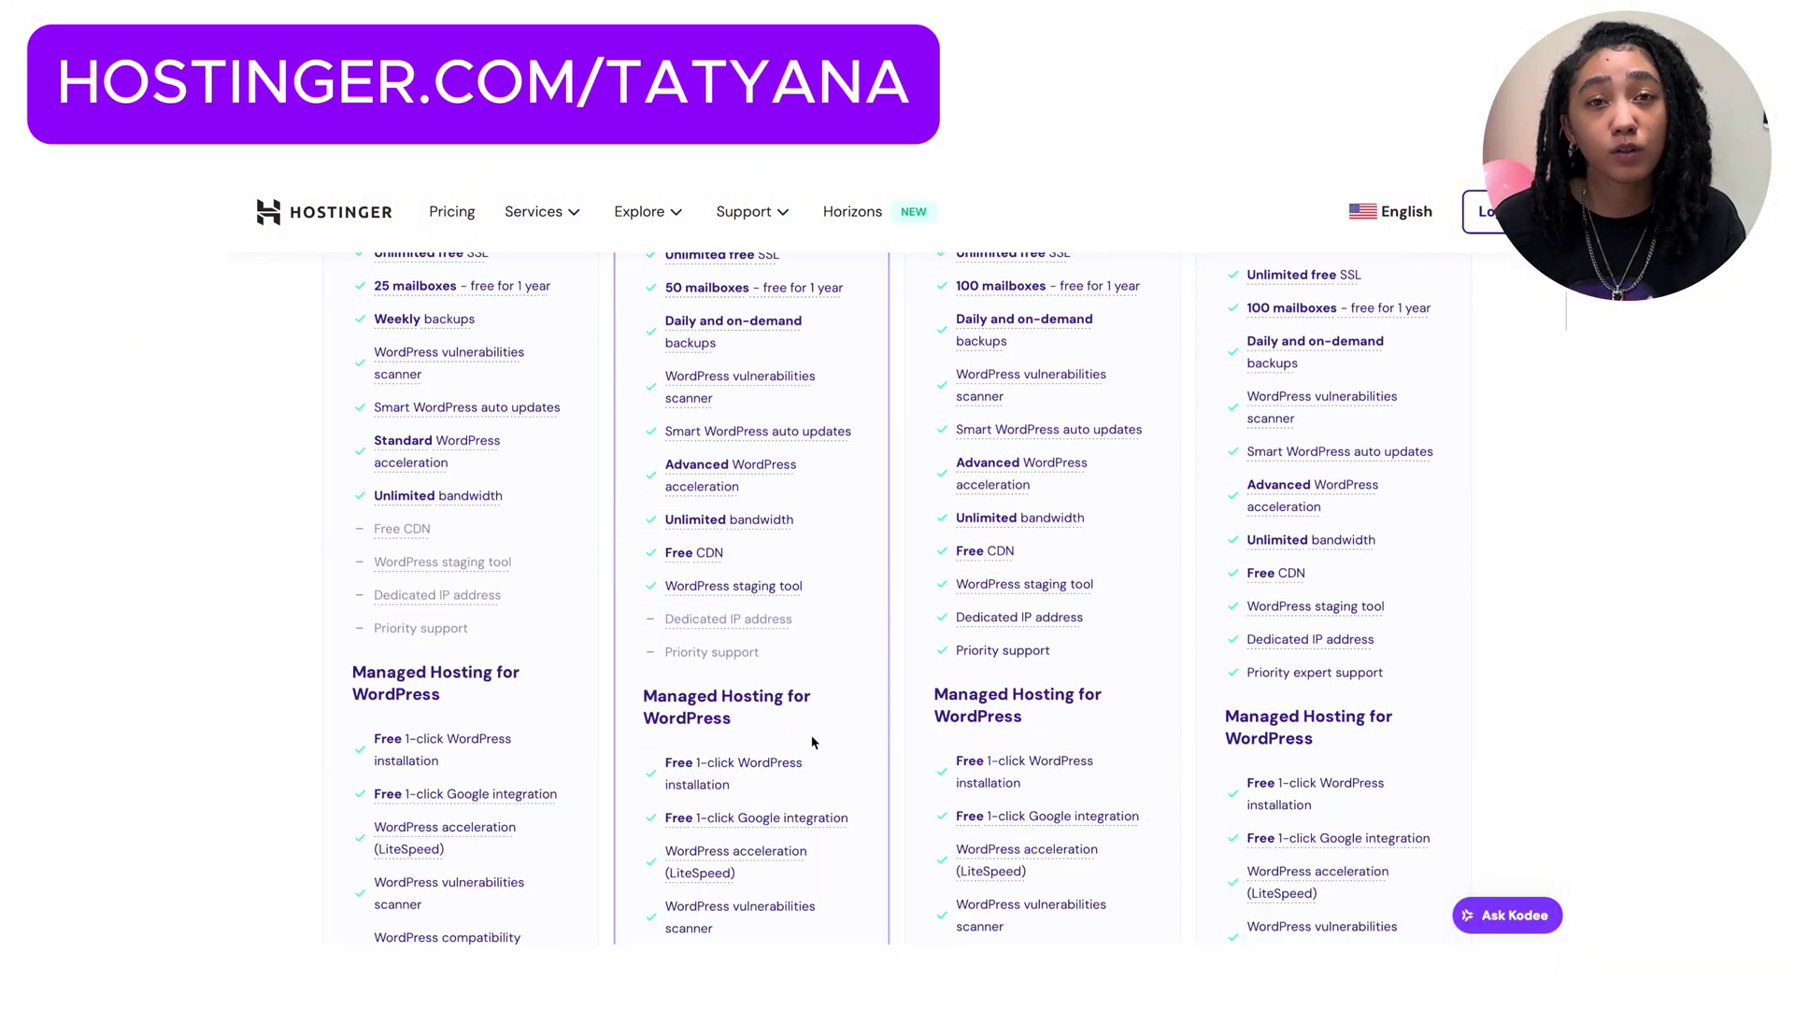
scroll(870, 844, "down", 1)
scroll(870, 844, "down", 5)
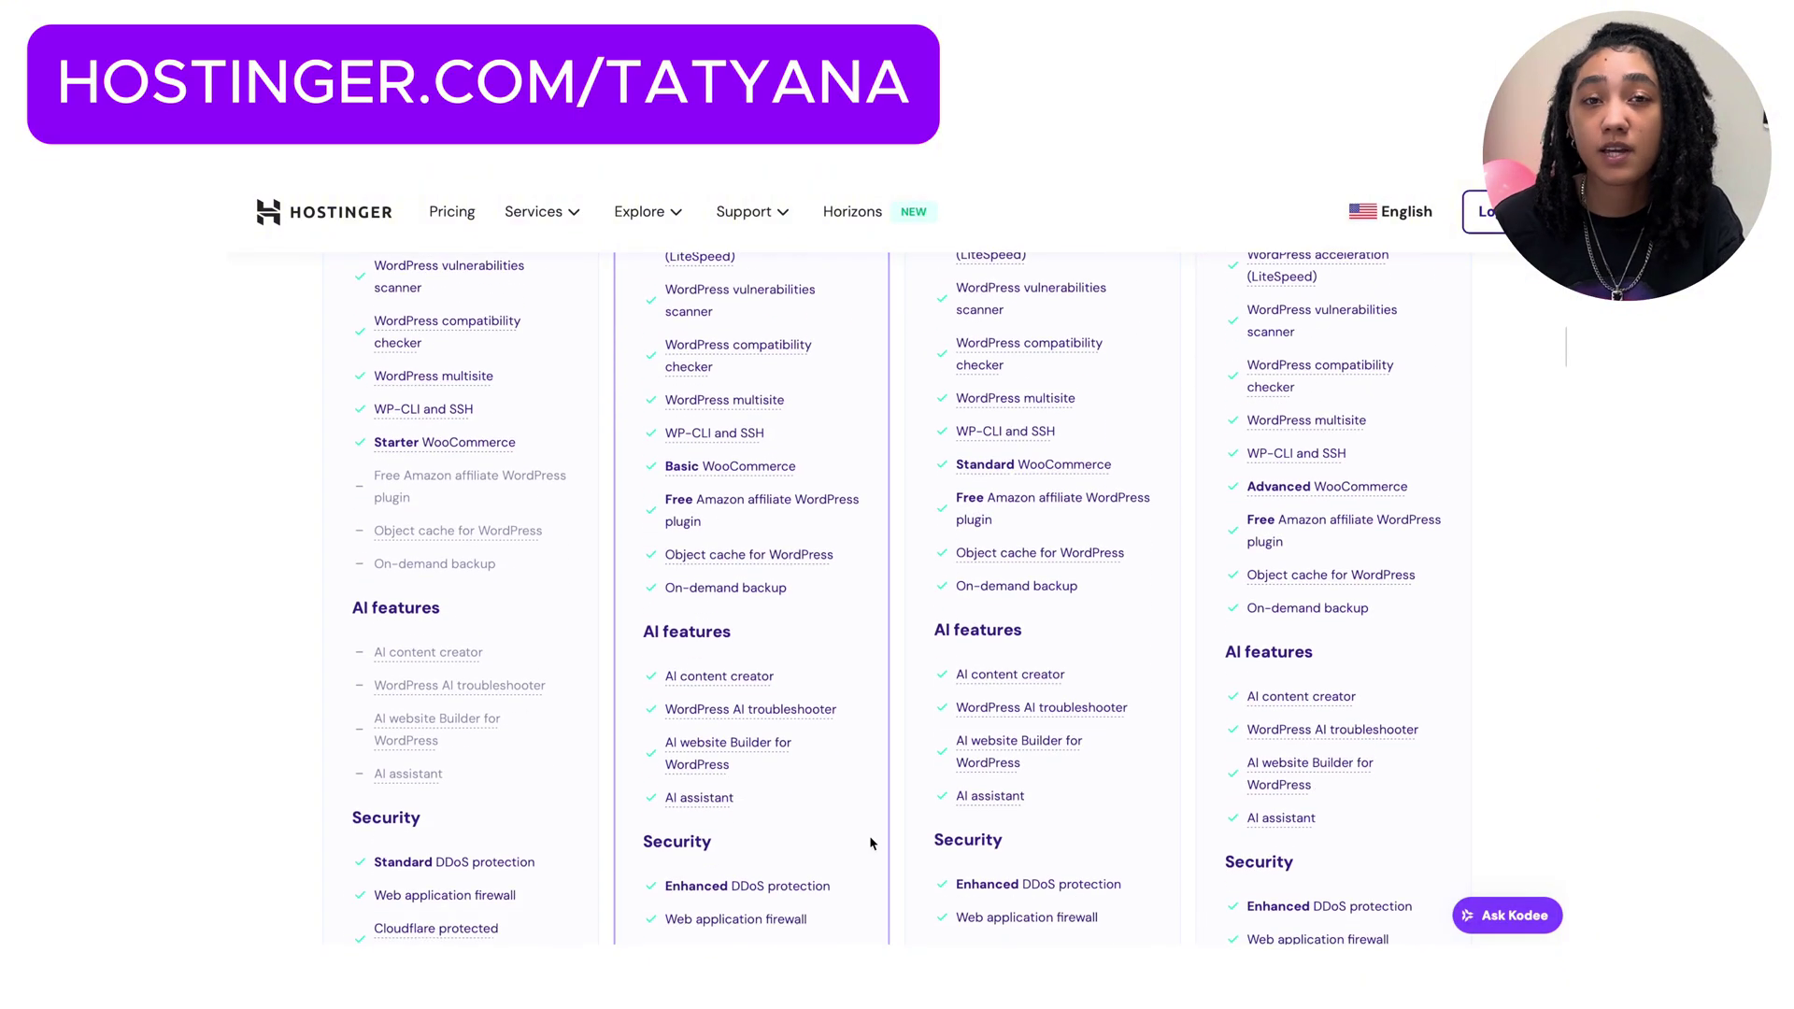
Examine the Business plan's AI website builder, Basic WooCommerce and free Amazon affiliate plugin entries in the feature list.
mouse_move(722, 780)
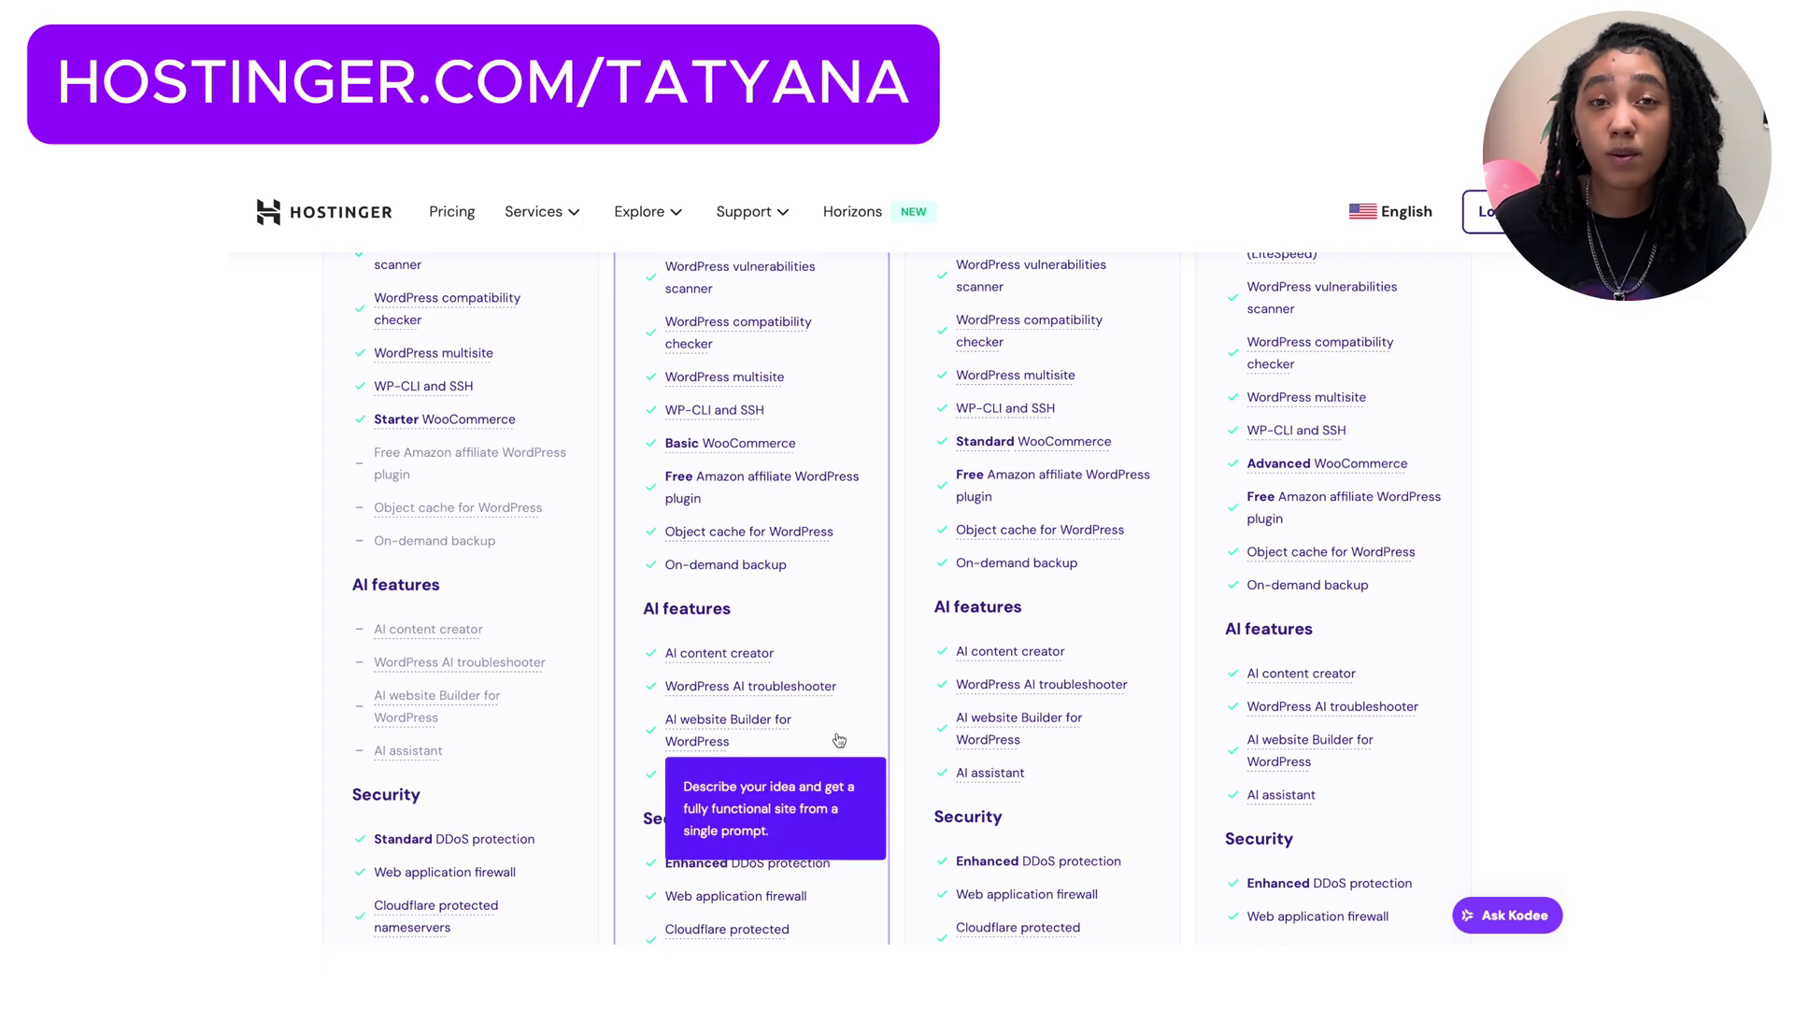
mouse_move(799, 732)
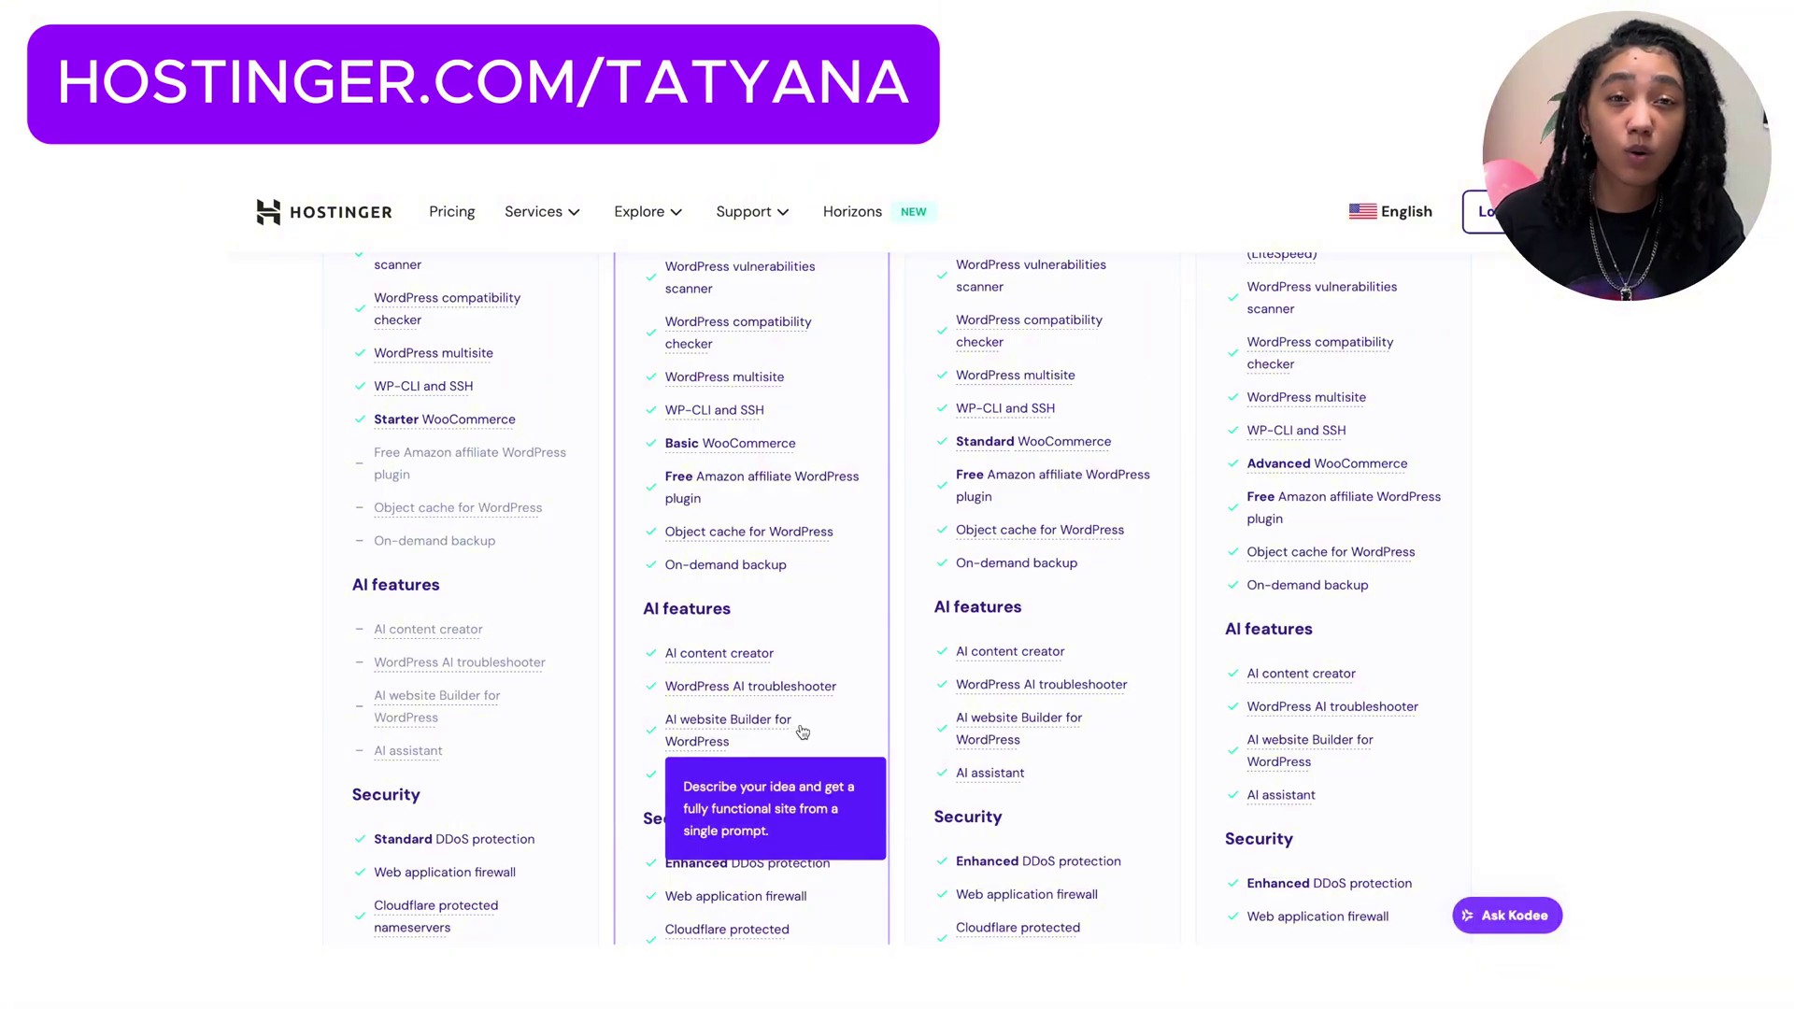
scroll(794, 732, "up", 2)
mouse_move(786, 595)
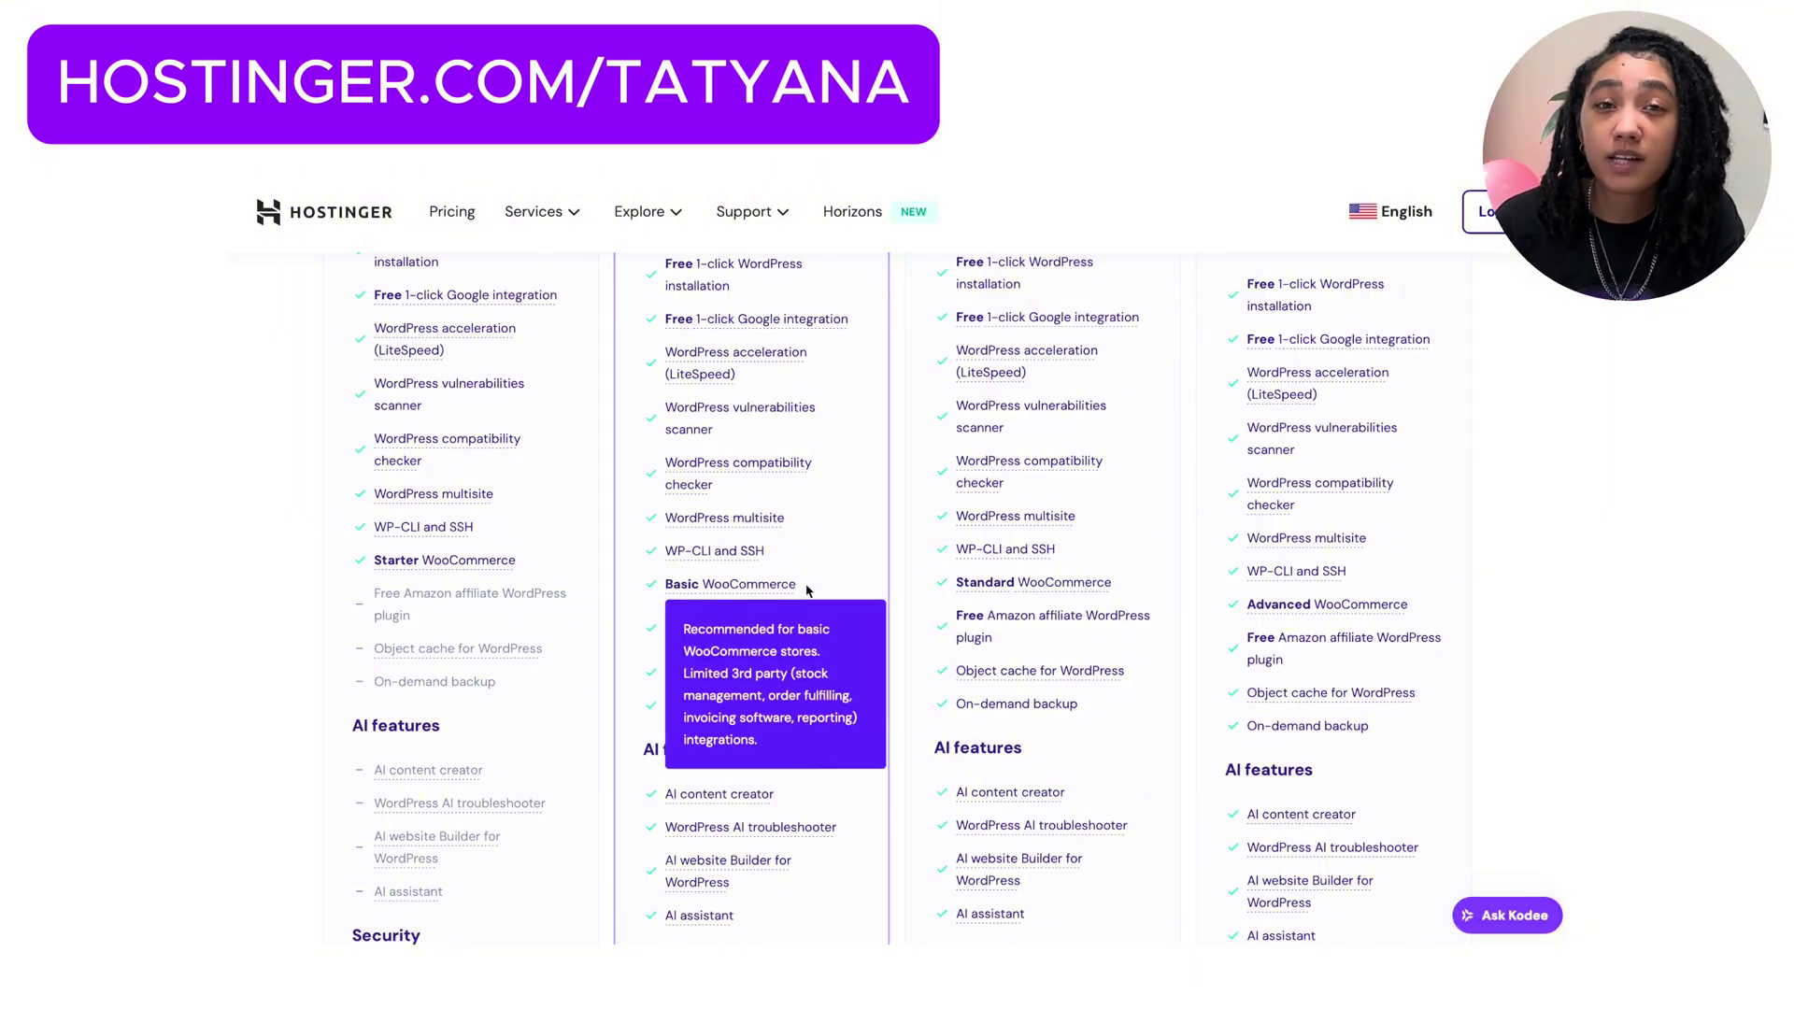
scroll(843, 455, "up", 1)
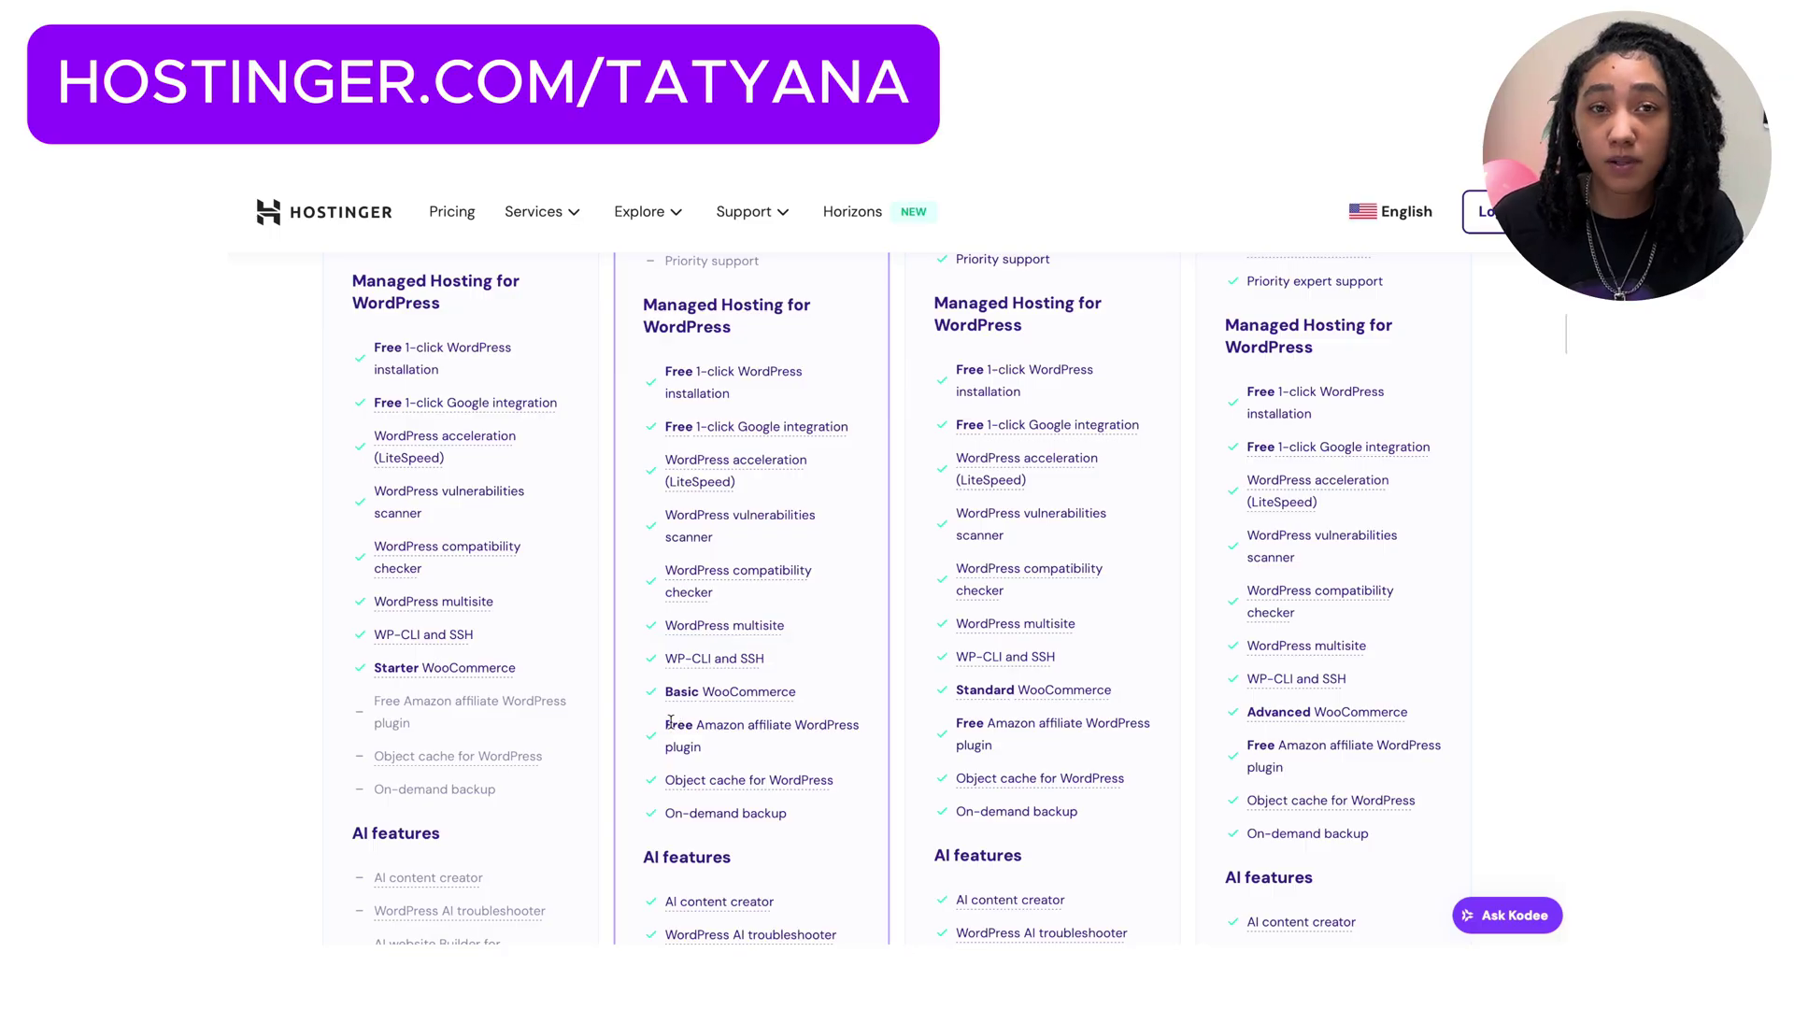
triple_click(668, 726)
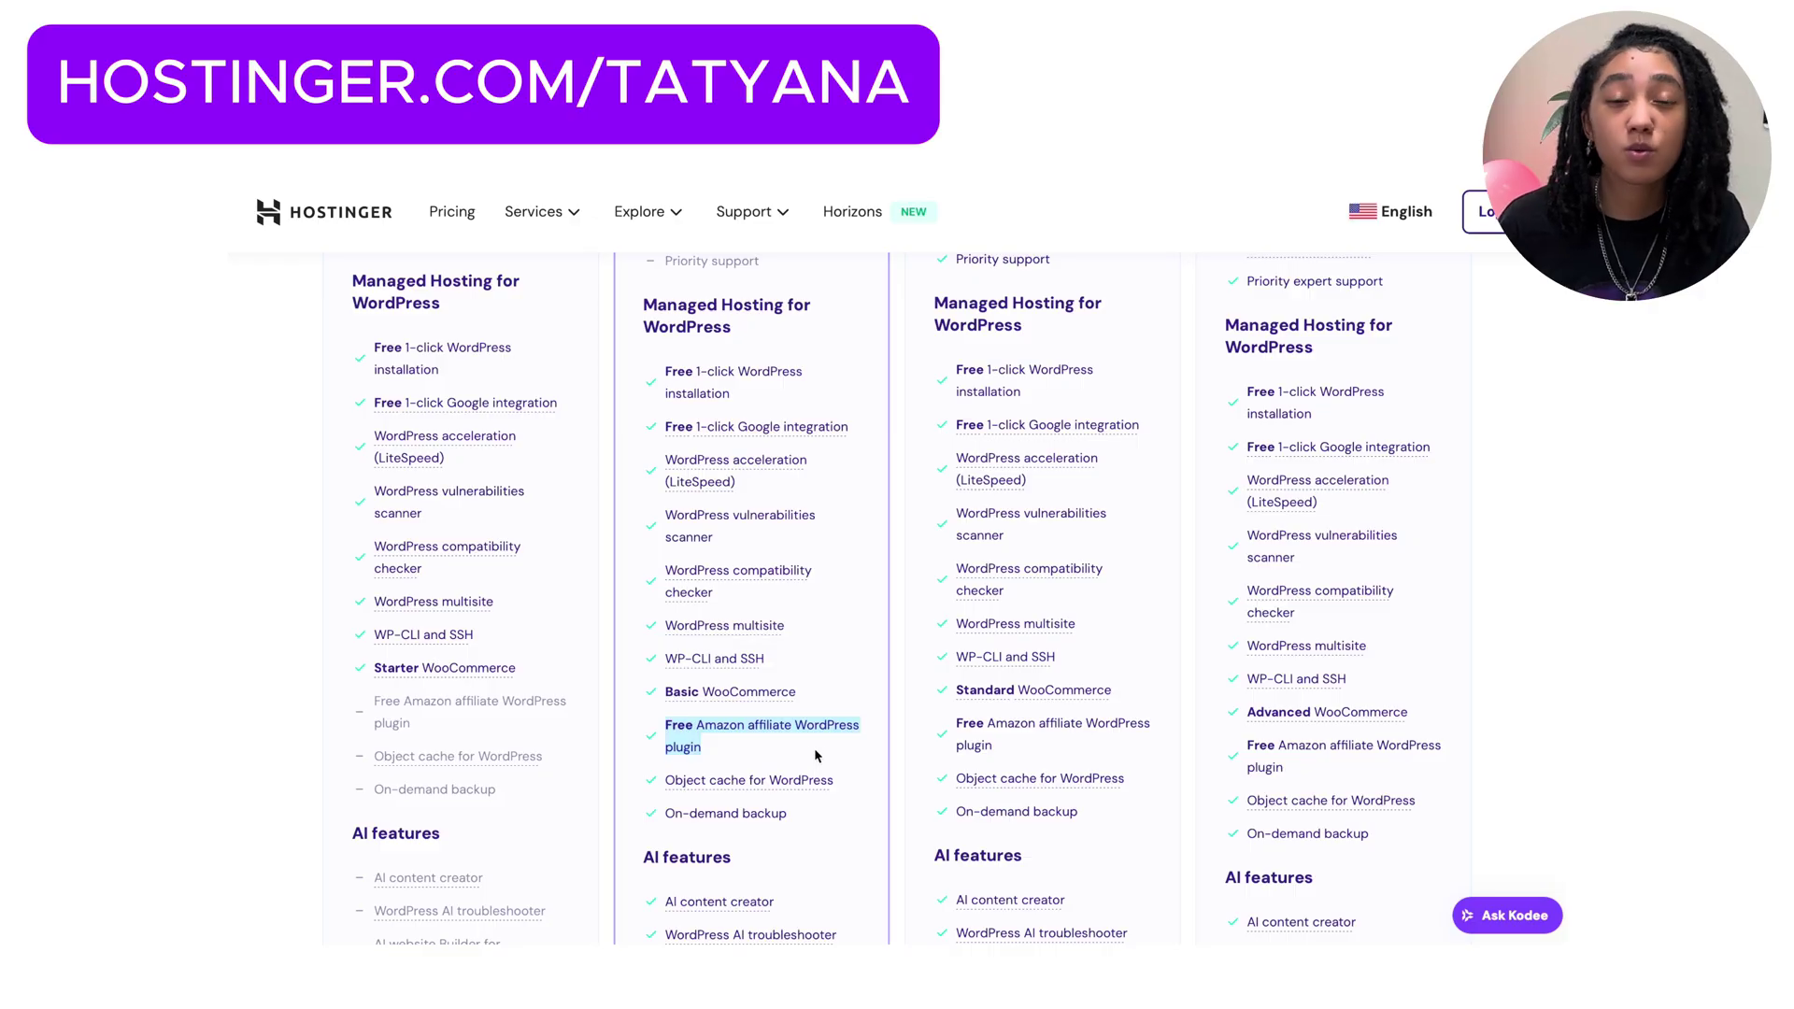
left_click(858, 762)
Choose the Business hosting plan to put it in the cart.
scroll(857, 765, "up", 3)
scroll(858, 765, "up", 5)
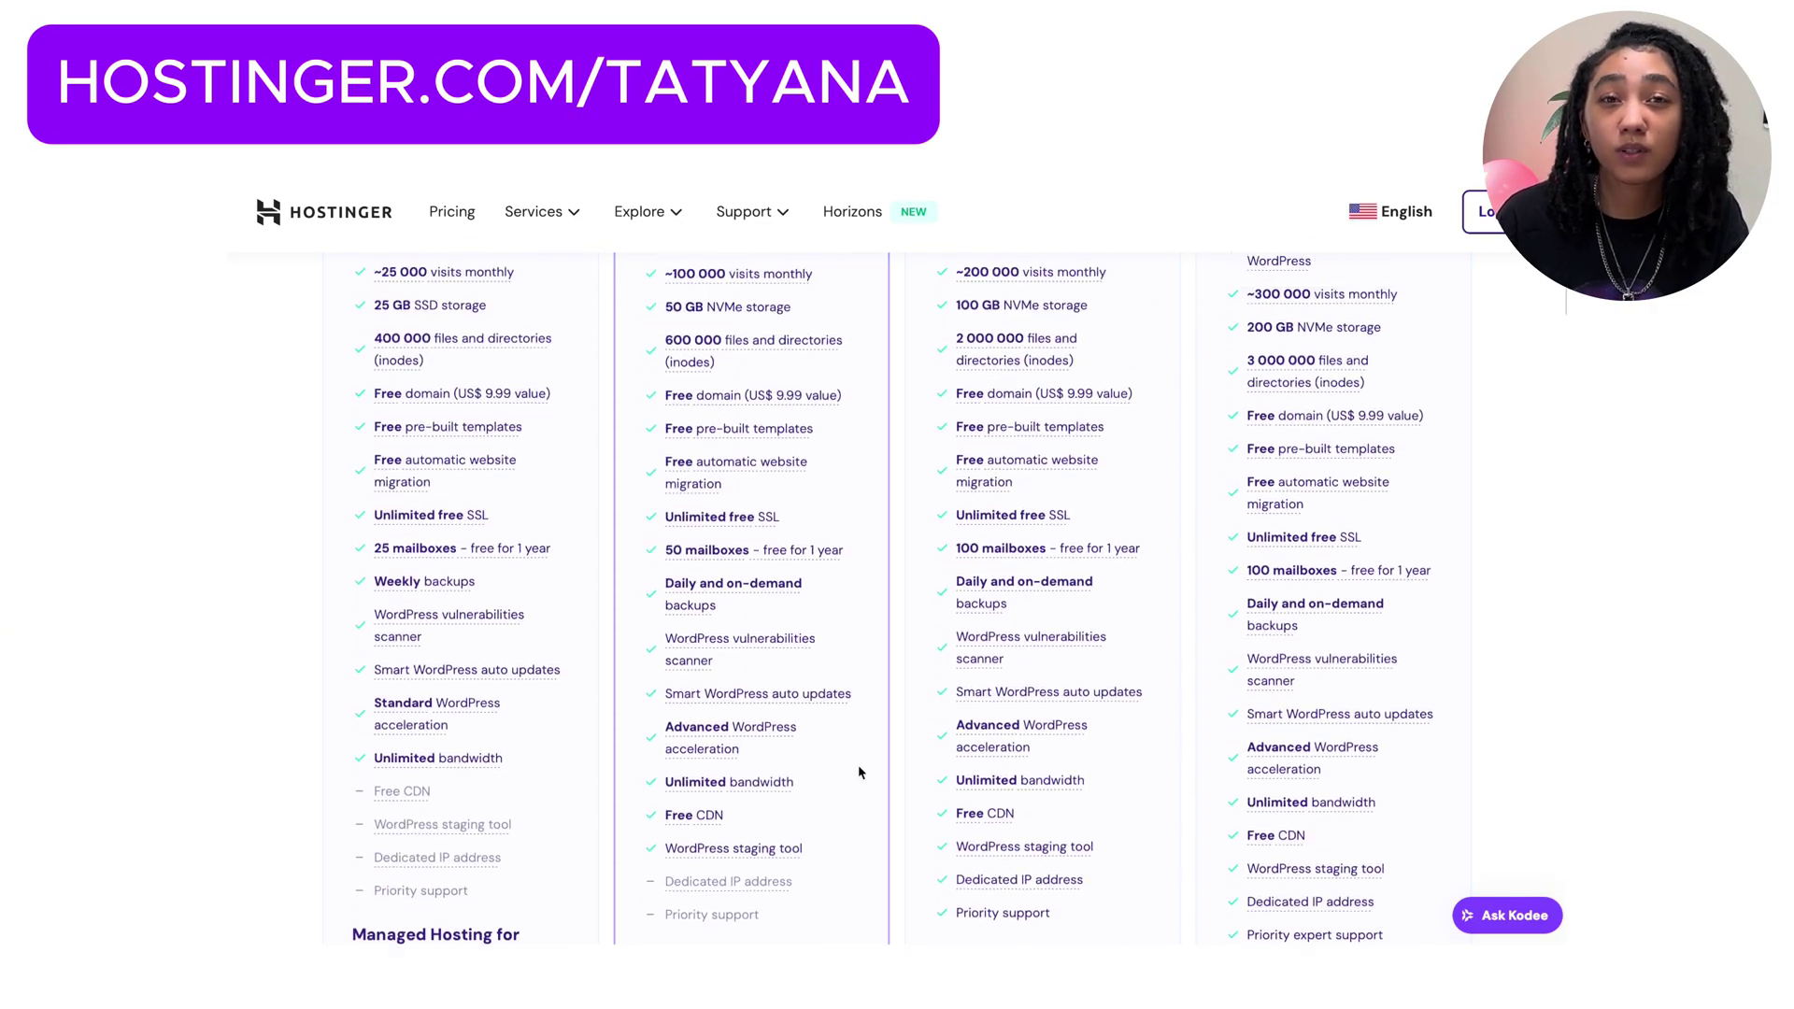
scroll(857, 765, "up", 2)
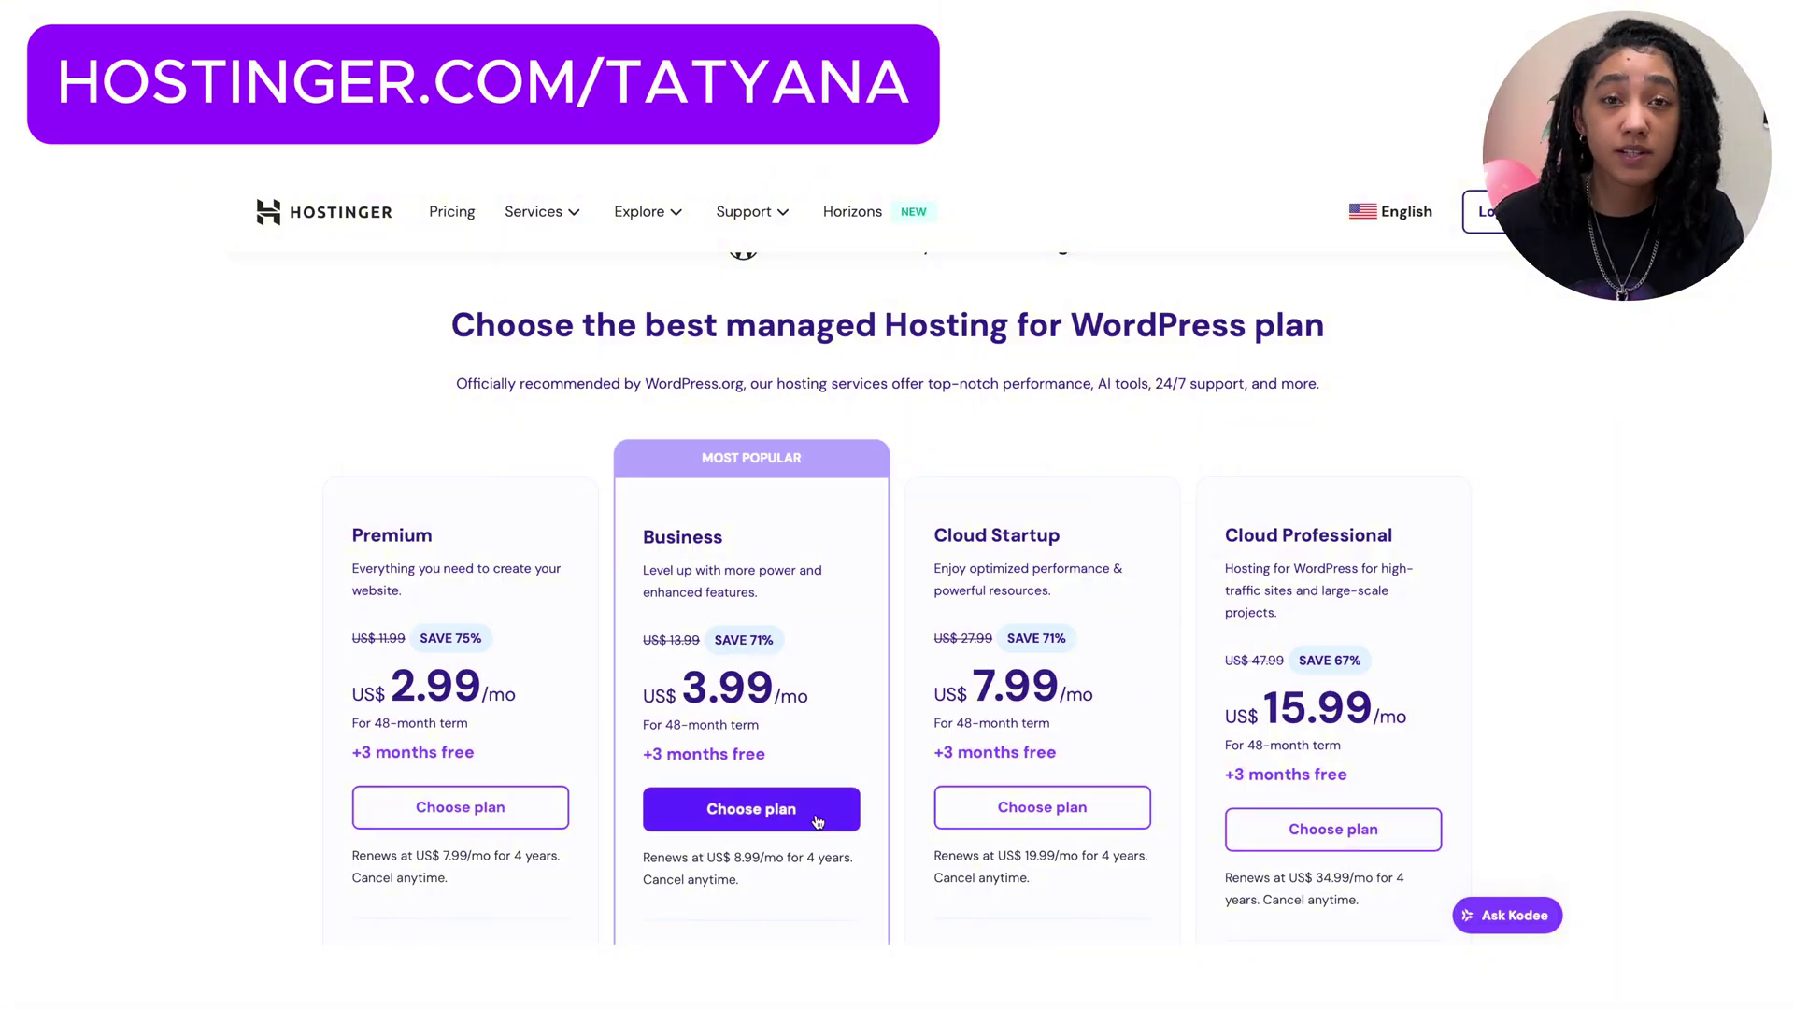
left_click(817, 821)
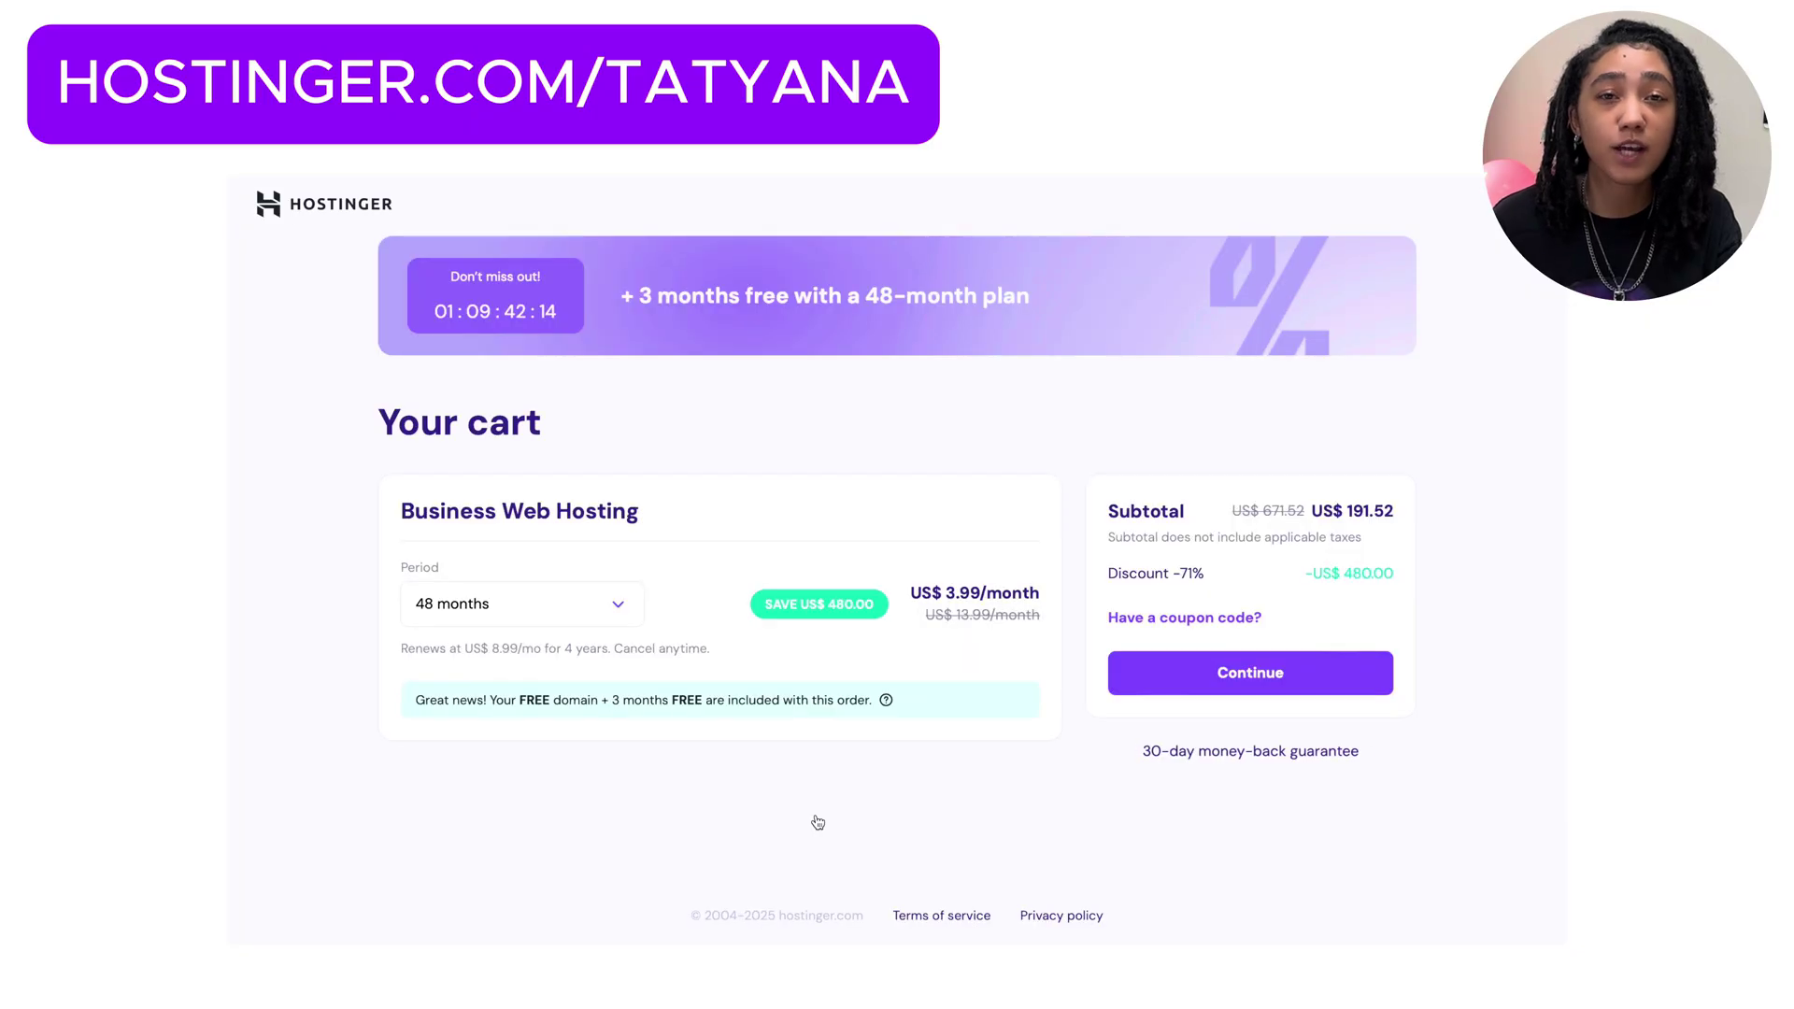
Apply the coupon code TATYANA to the Business Web Hosting order in the cart.
left_click(1204, 619)
left_click(1174, 696)
type("TA")
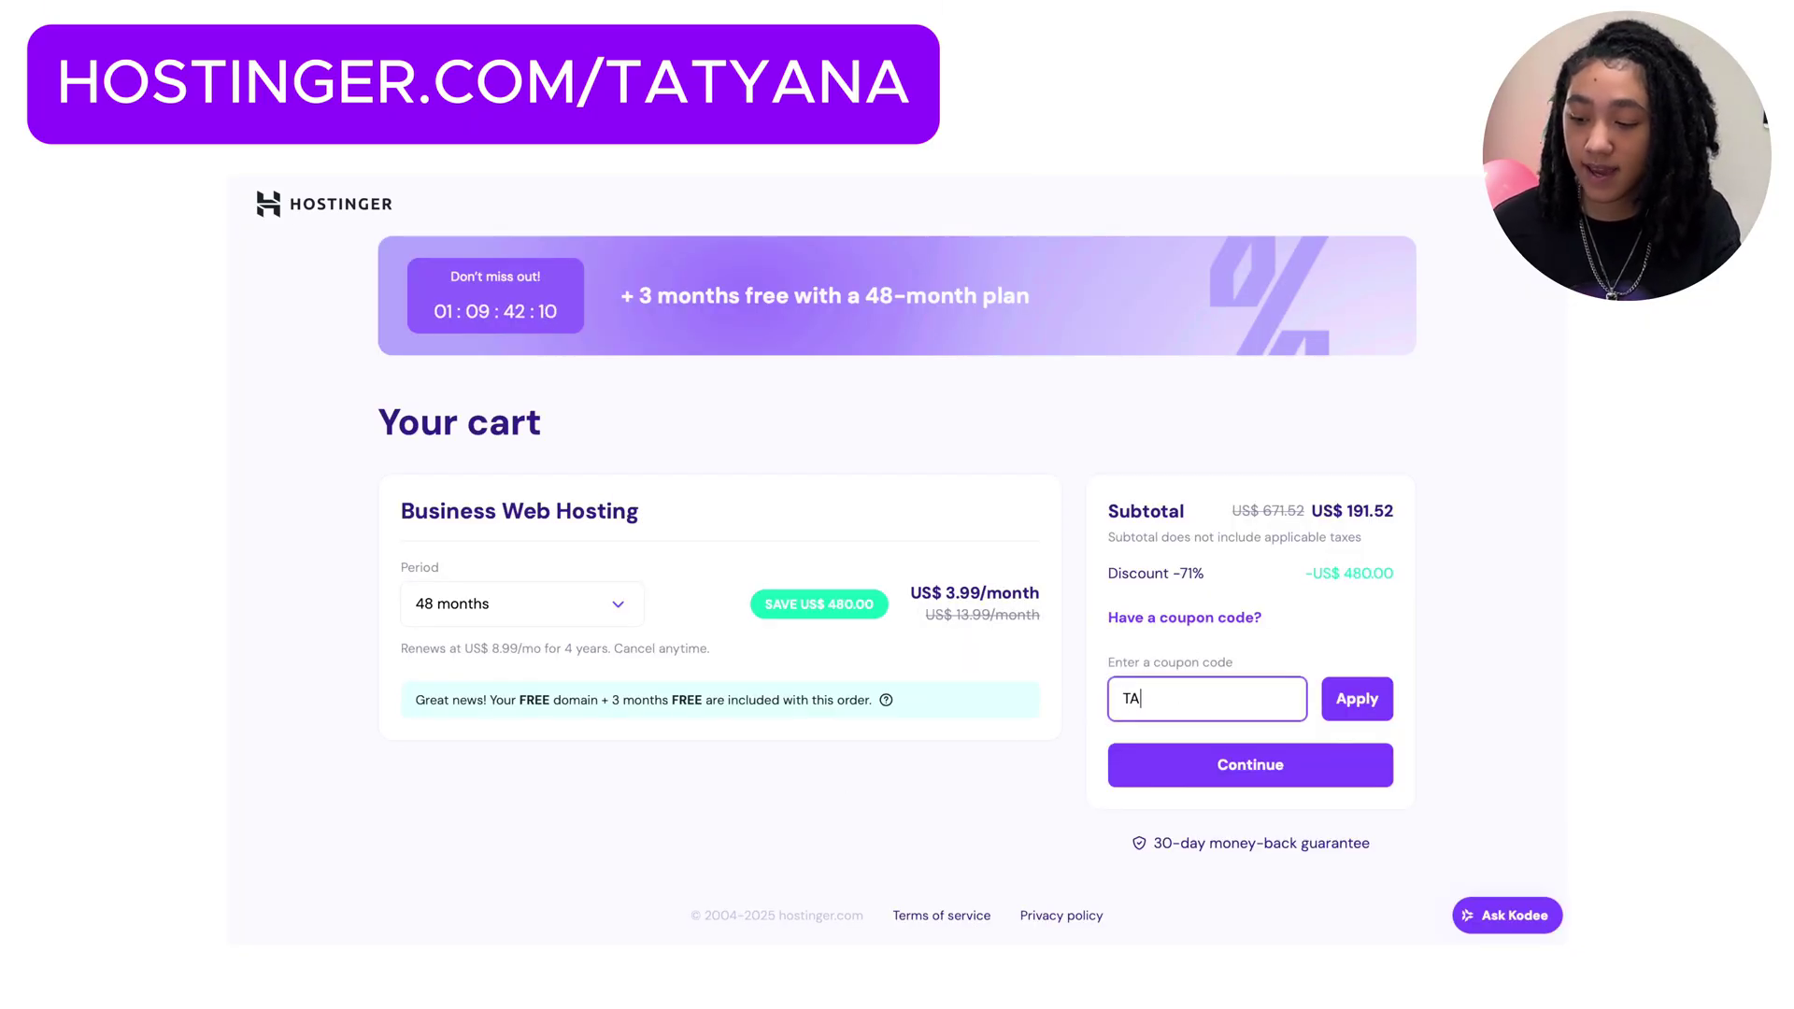
type("TYANA")
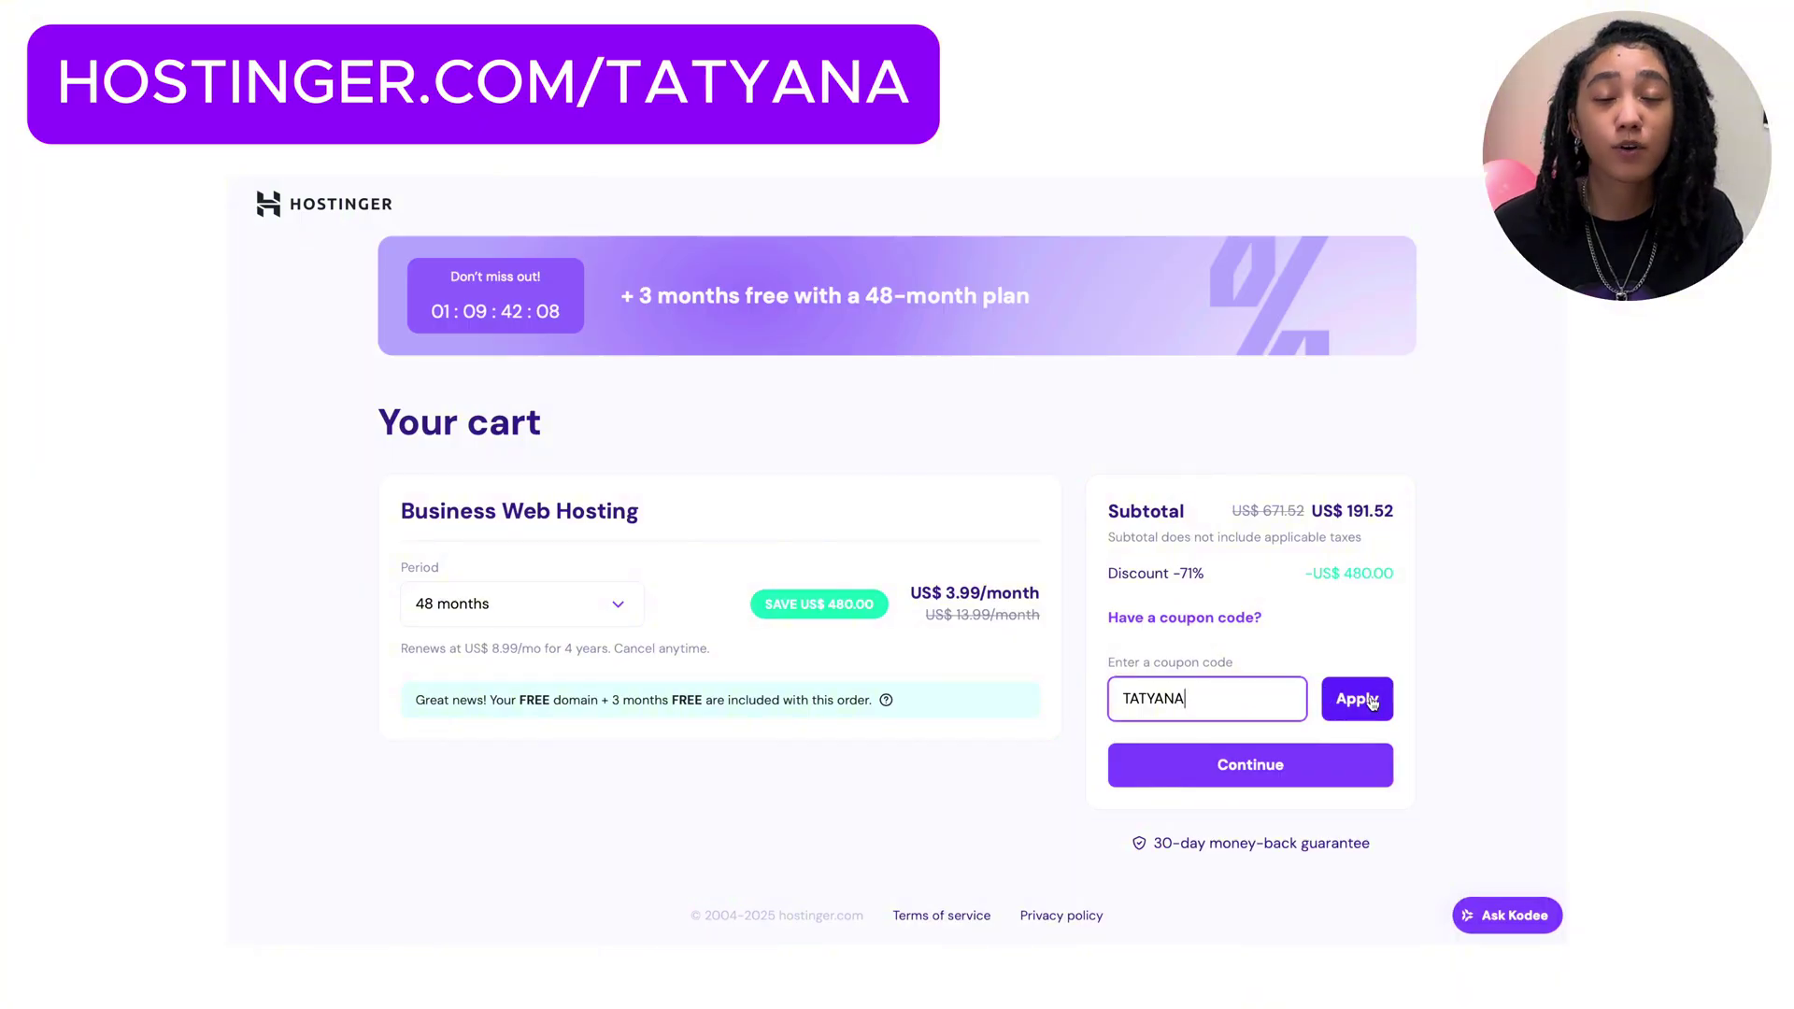
left_click(1370, 701)
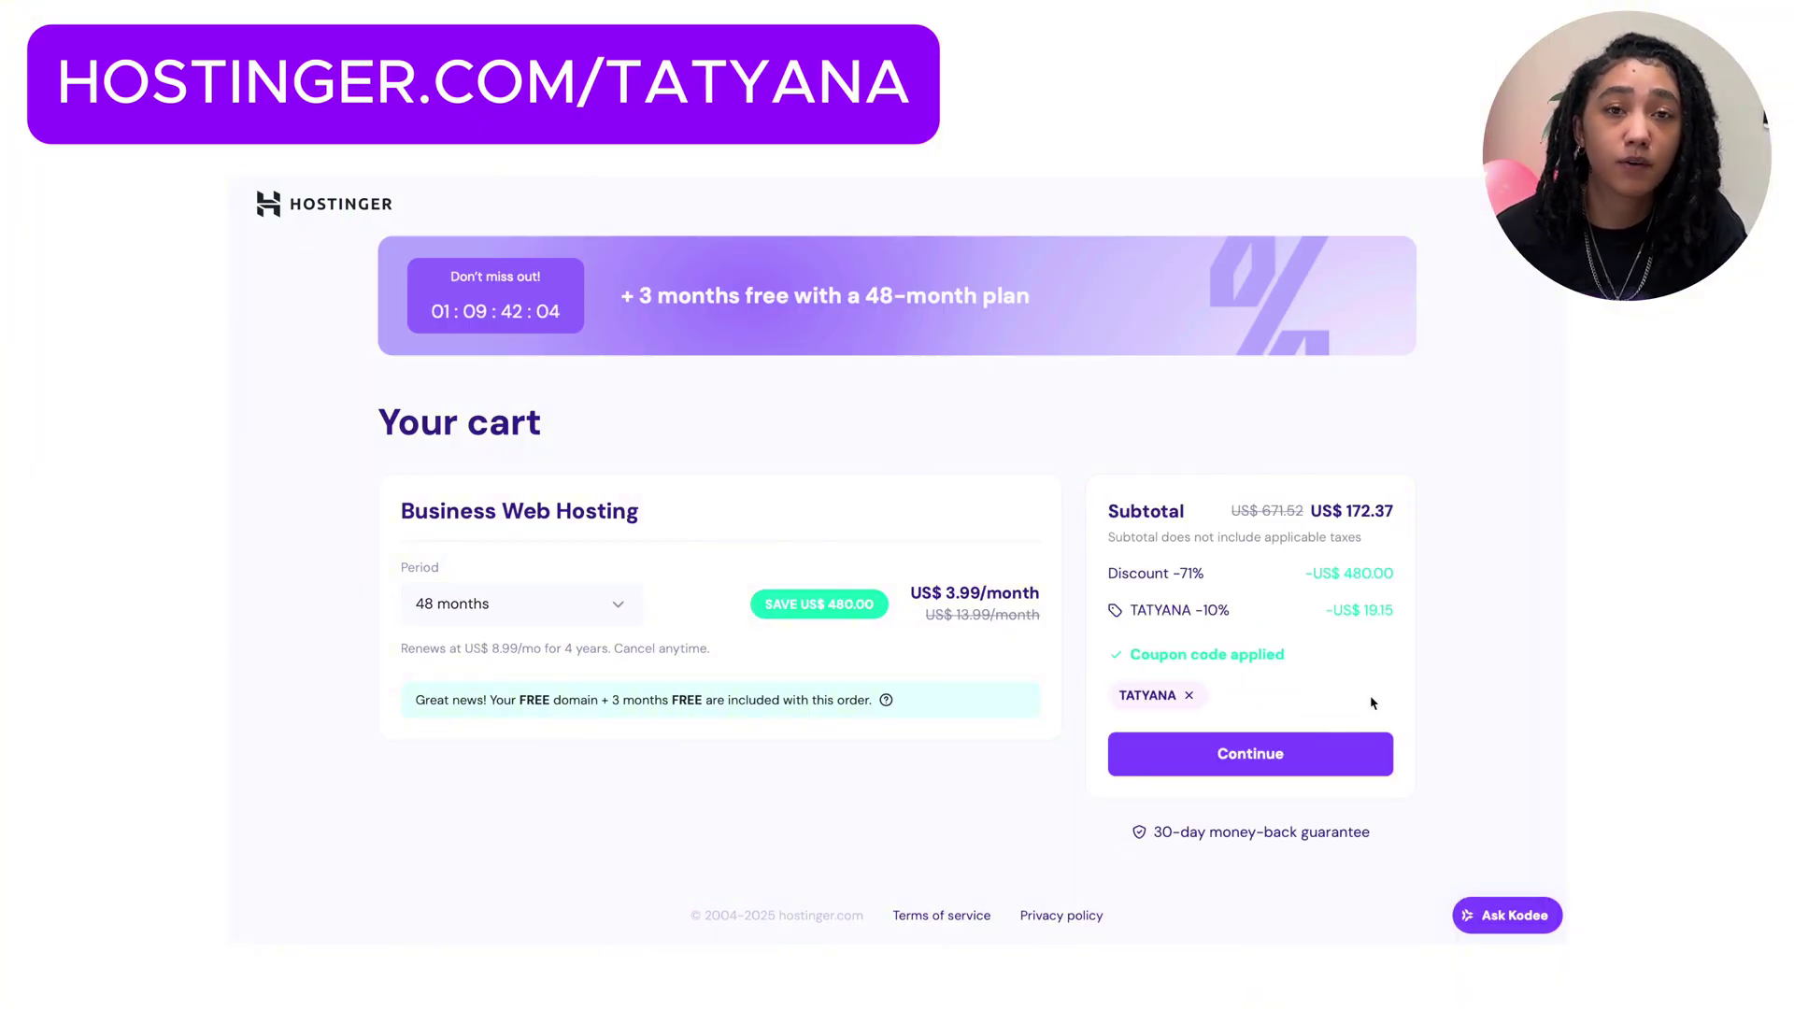
Try the 1 month hosting period and check its renewal price.
left_click(630, 613)
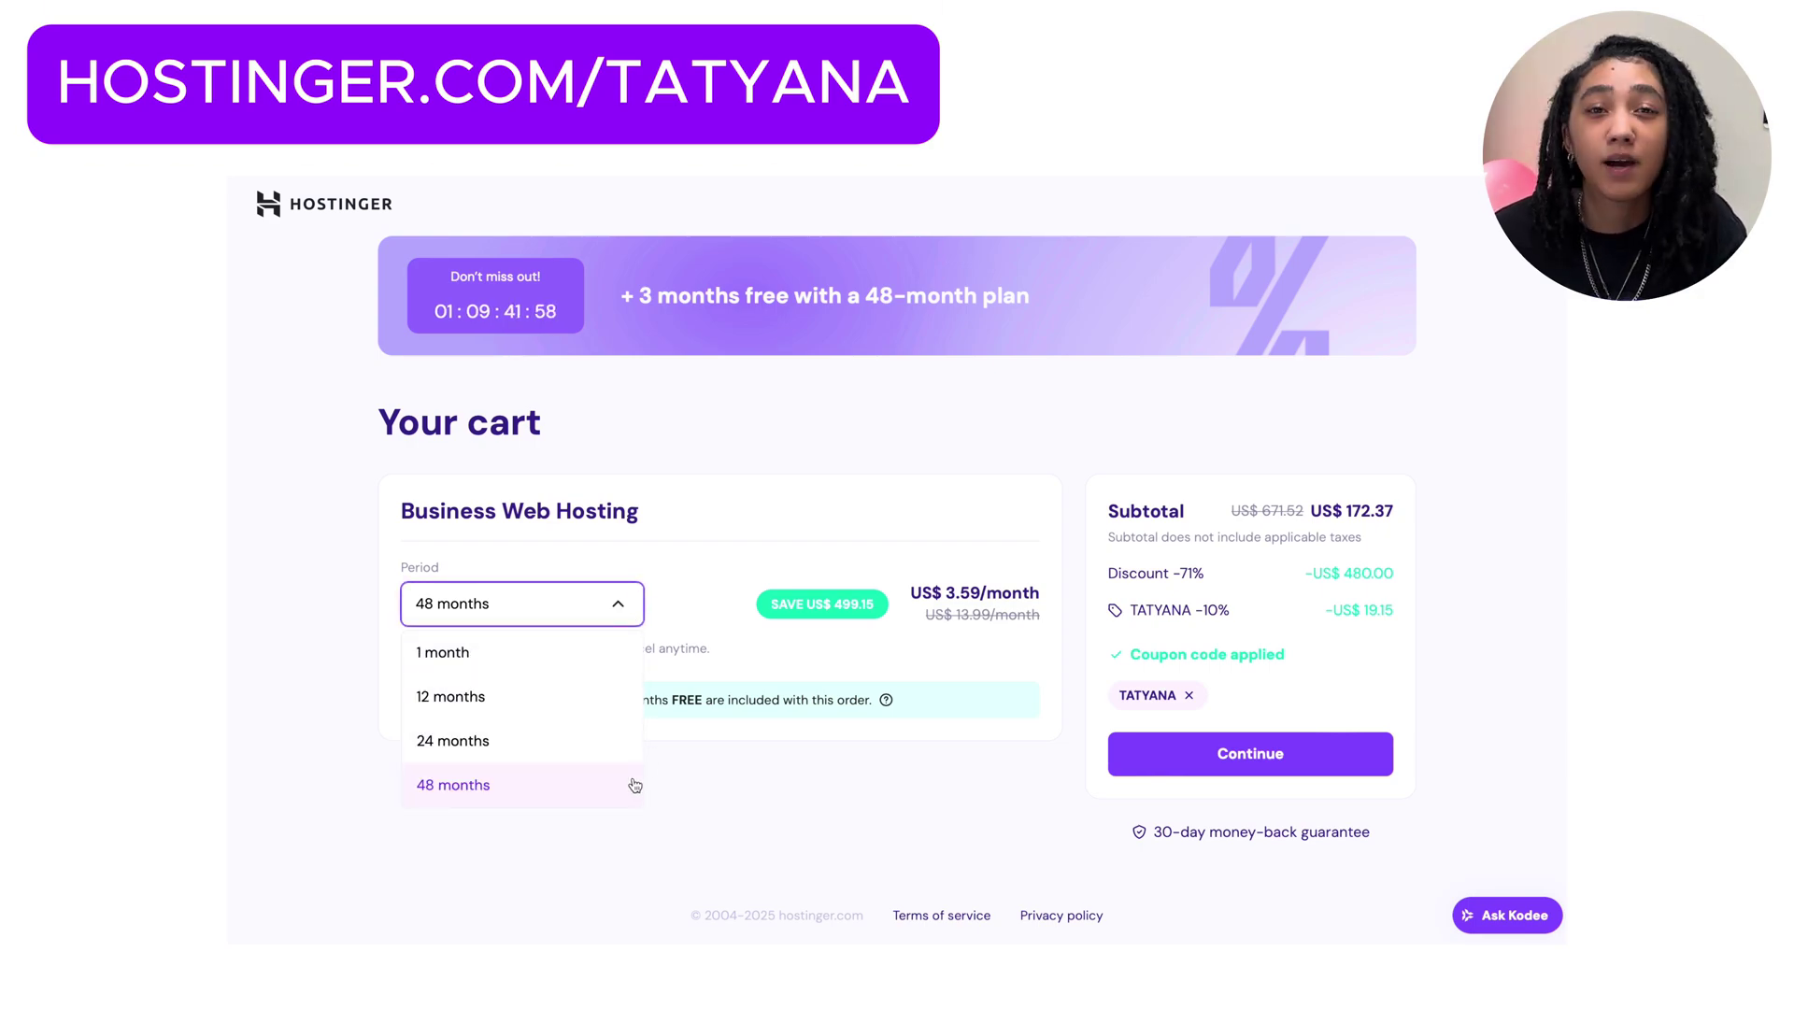
left_click(629, 662)
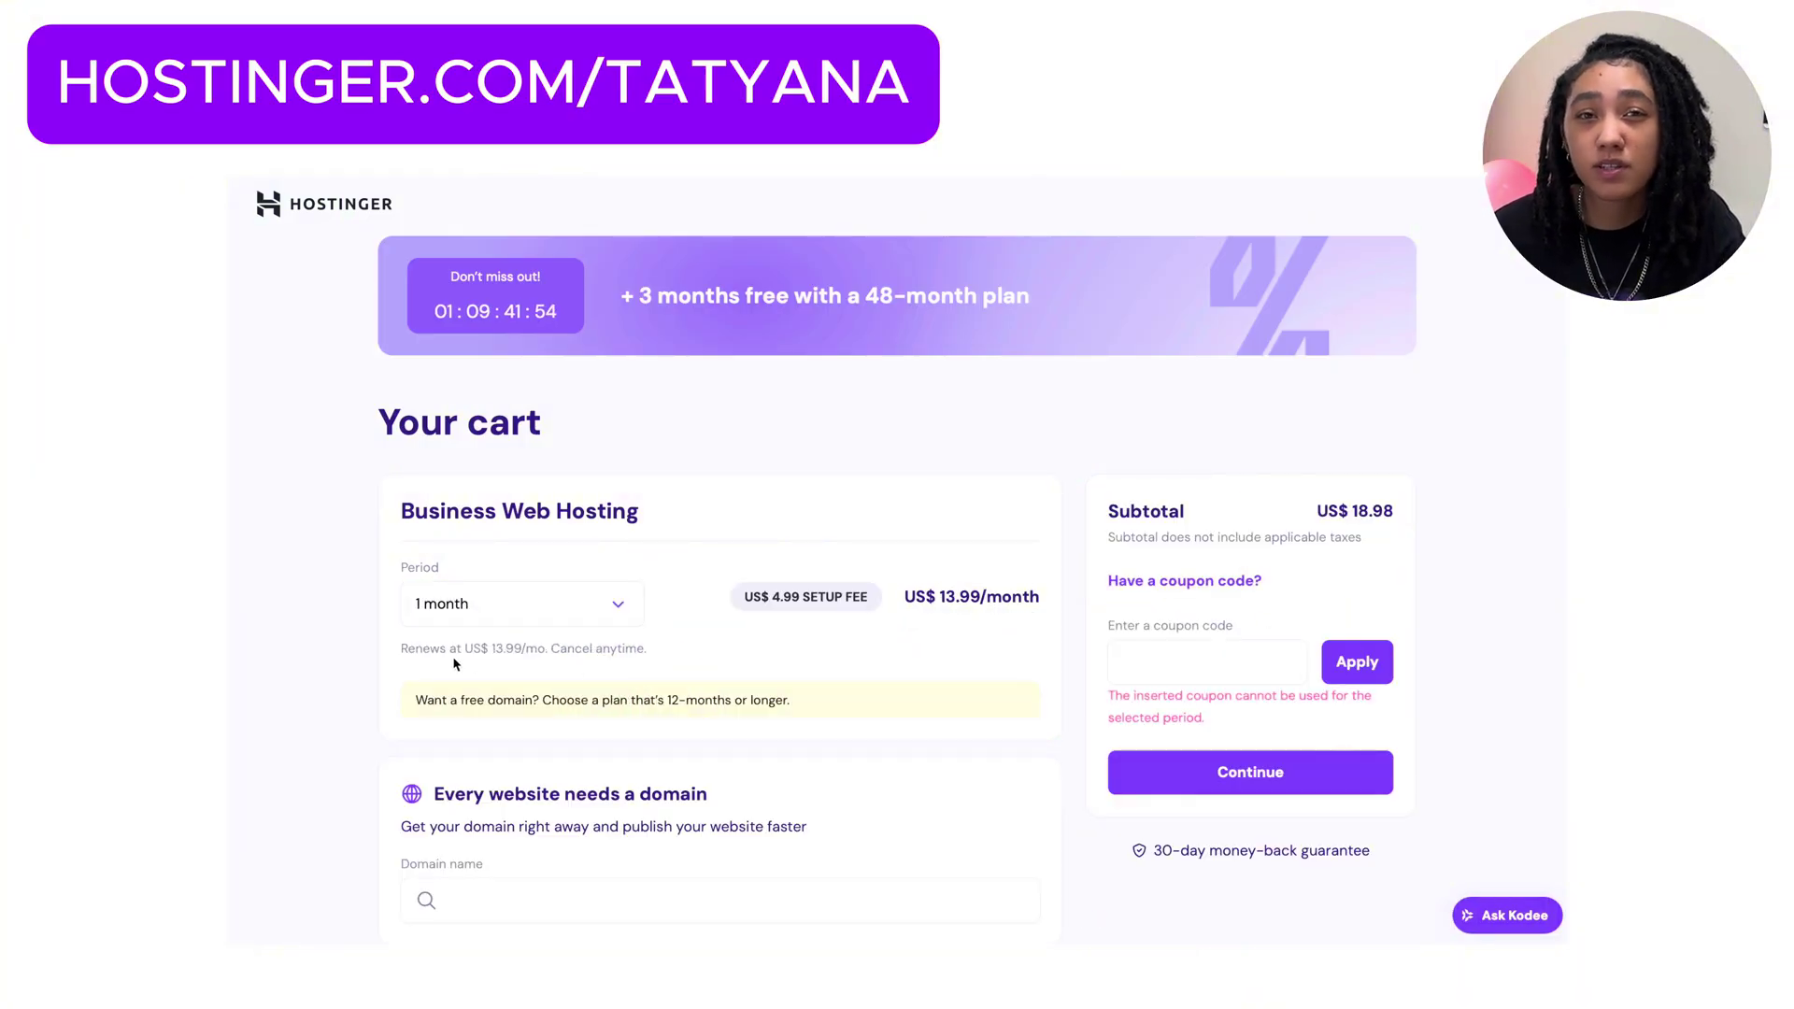
left_click_drag(397, 657, 551, 657)
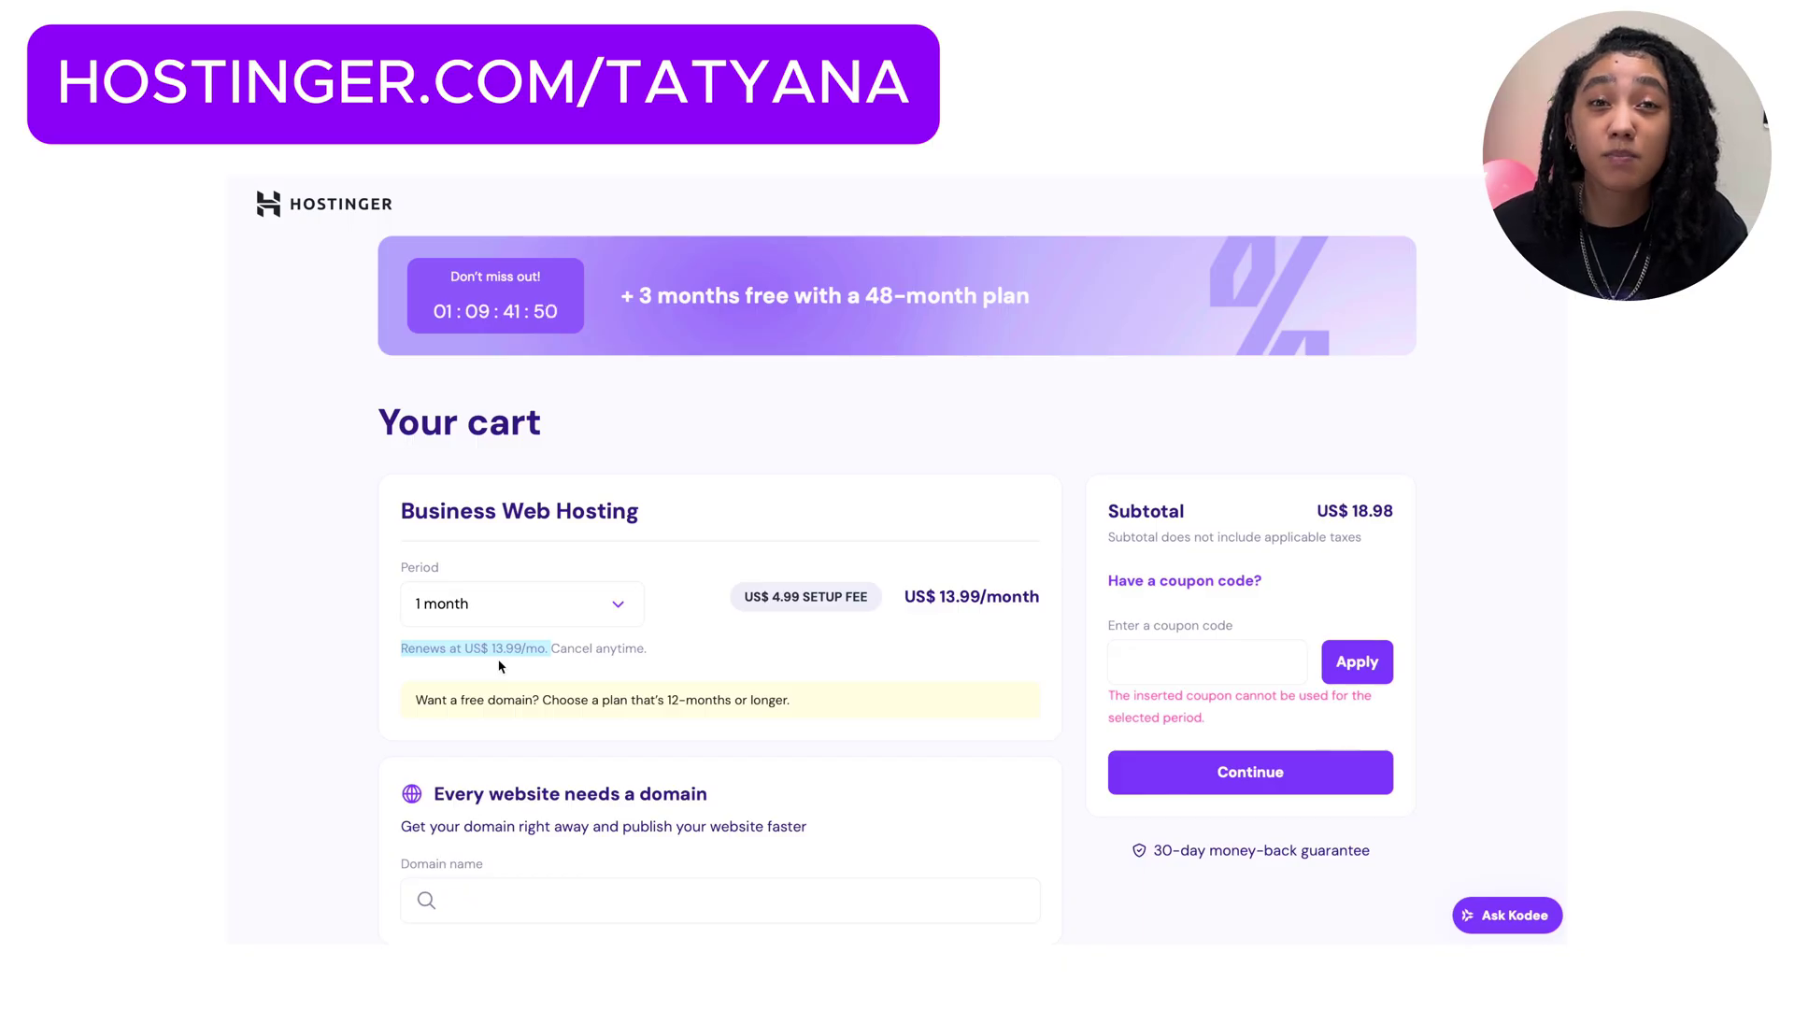
Set the Business Web Hosting period to 12 months and check the discounted subtotal.
left_click(626, 610)
left_click(586, 703)
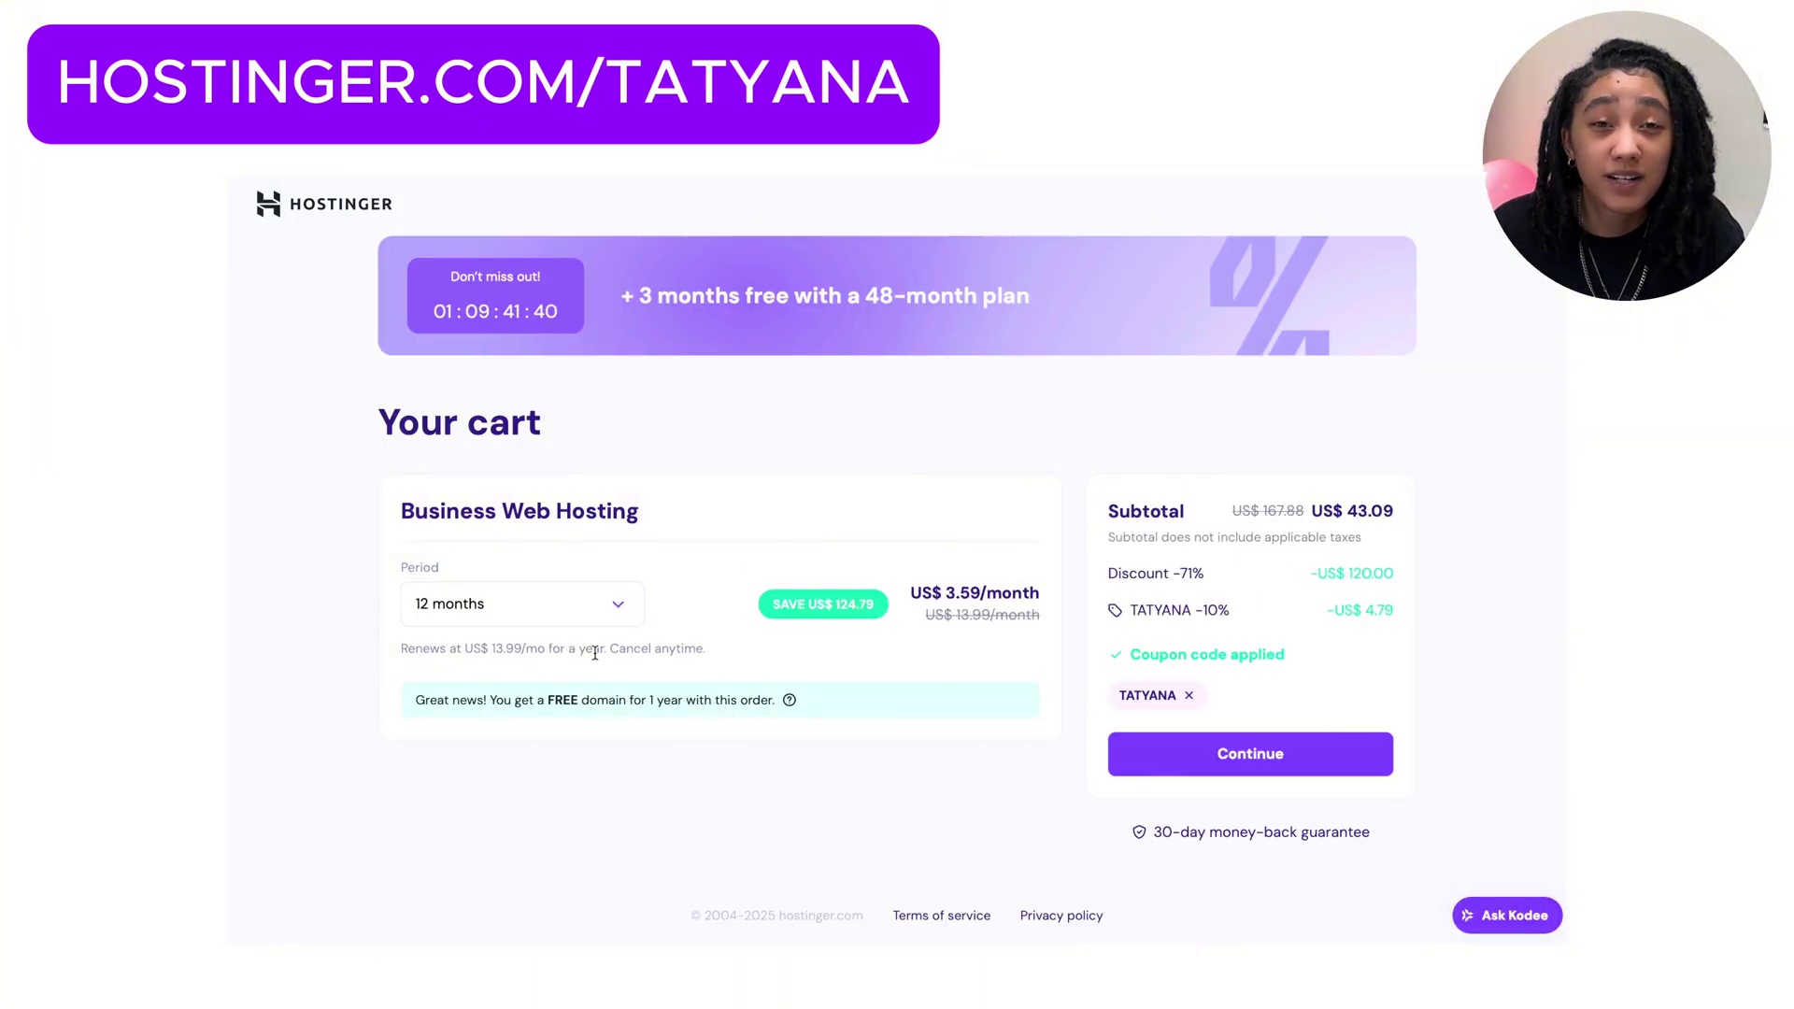
left_click_drag(1345, 516, 1399, 520)
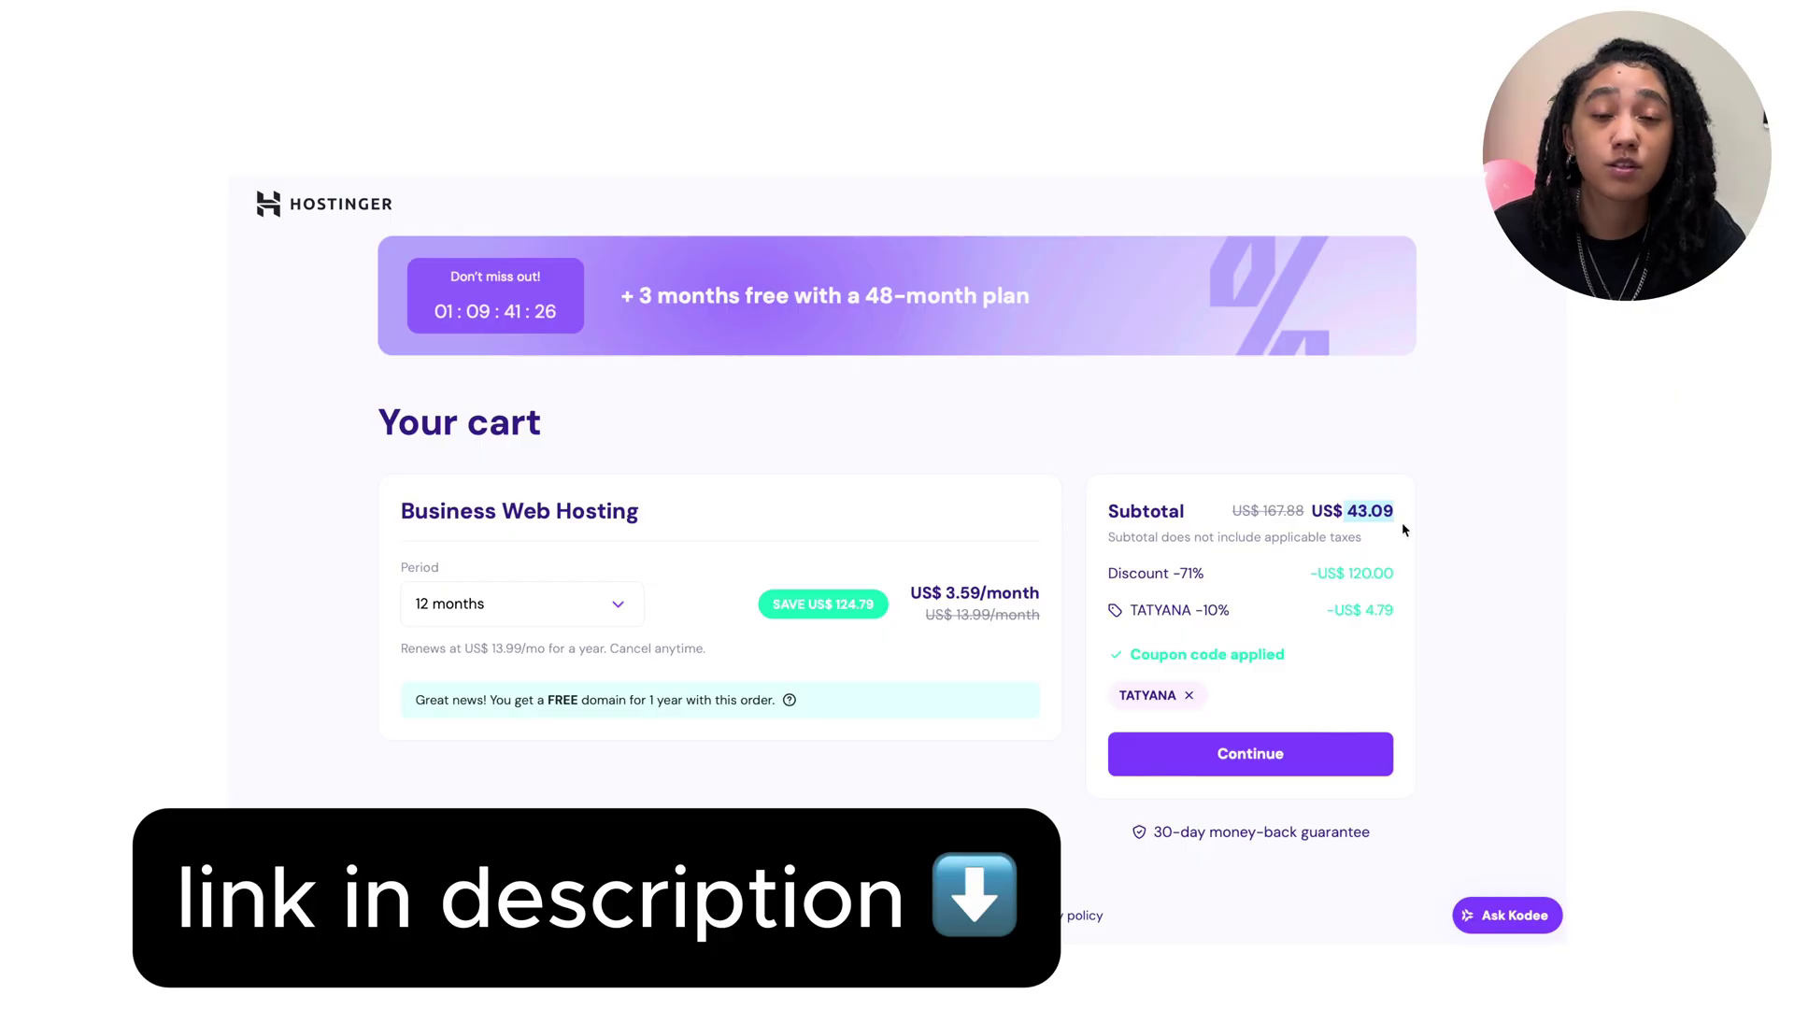
Continue from the cart to checkout and submit the card payment.
left_click(1327, 765)
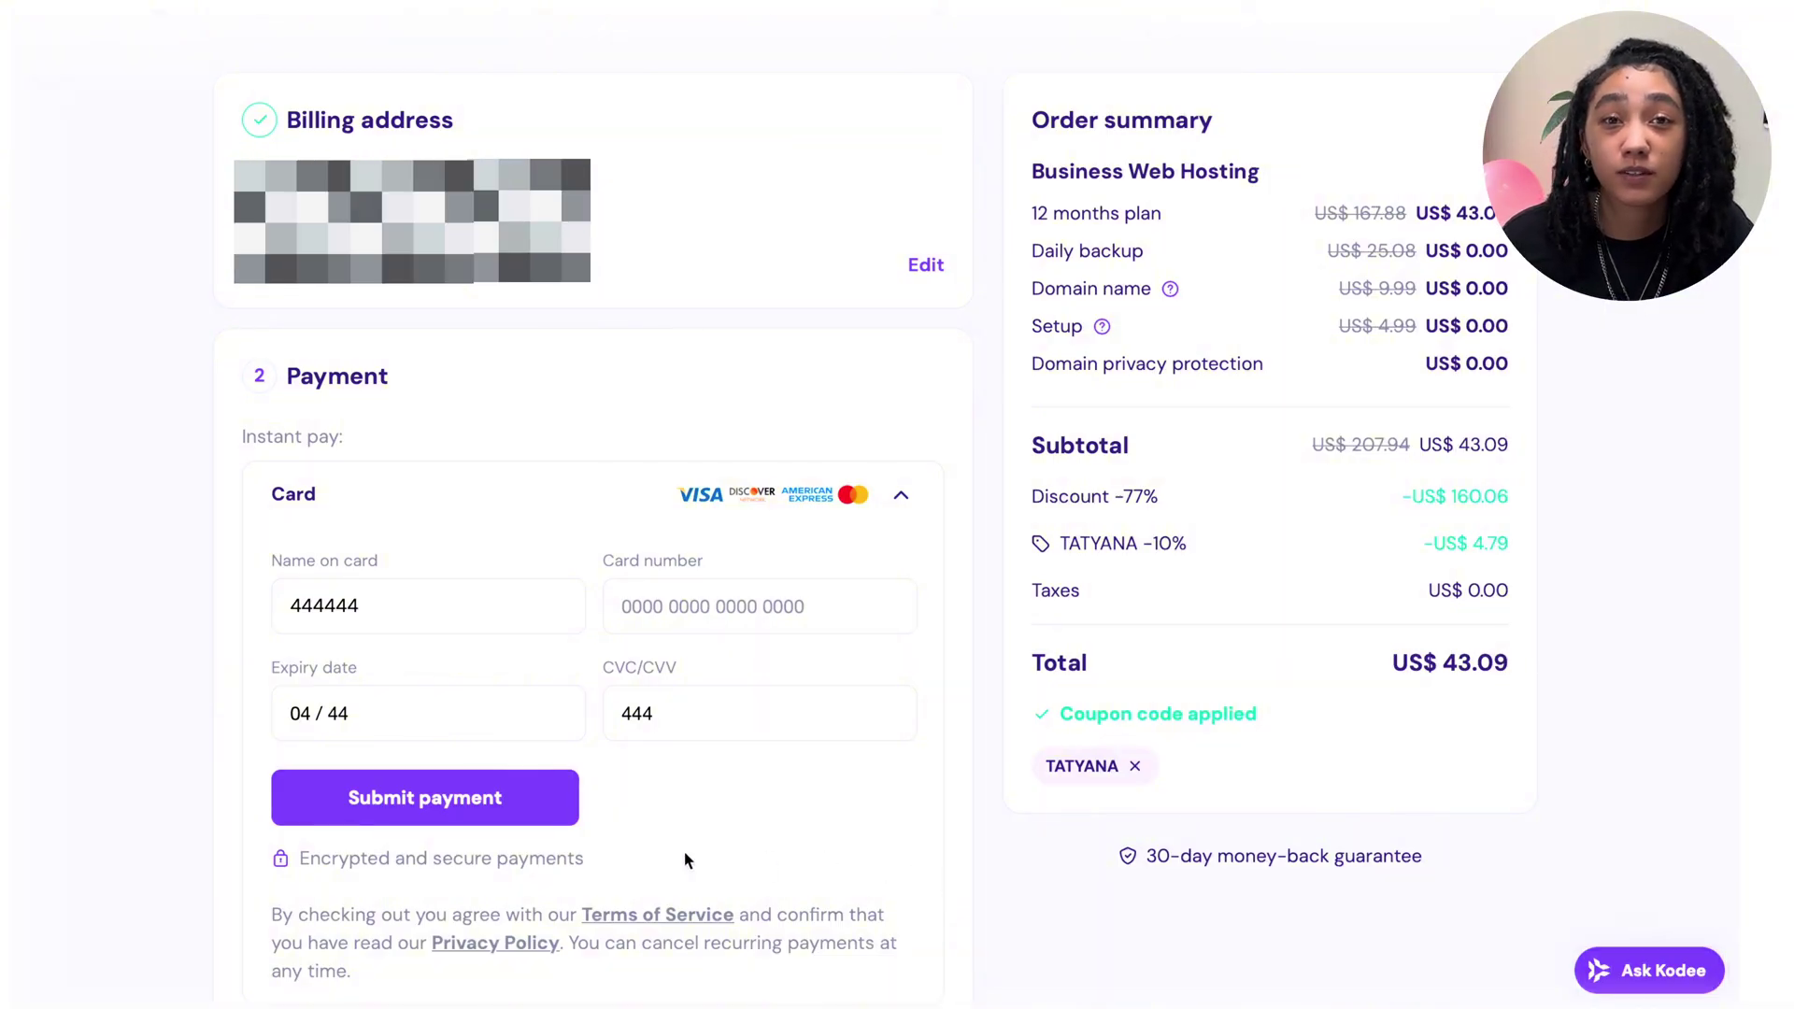
left_click(448, 797)
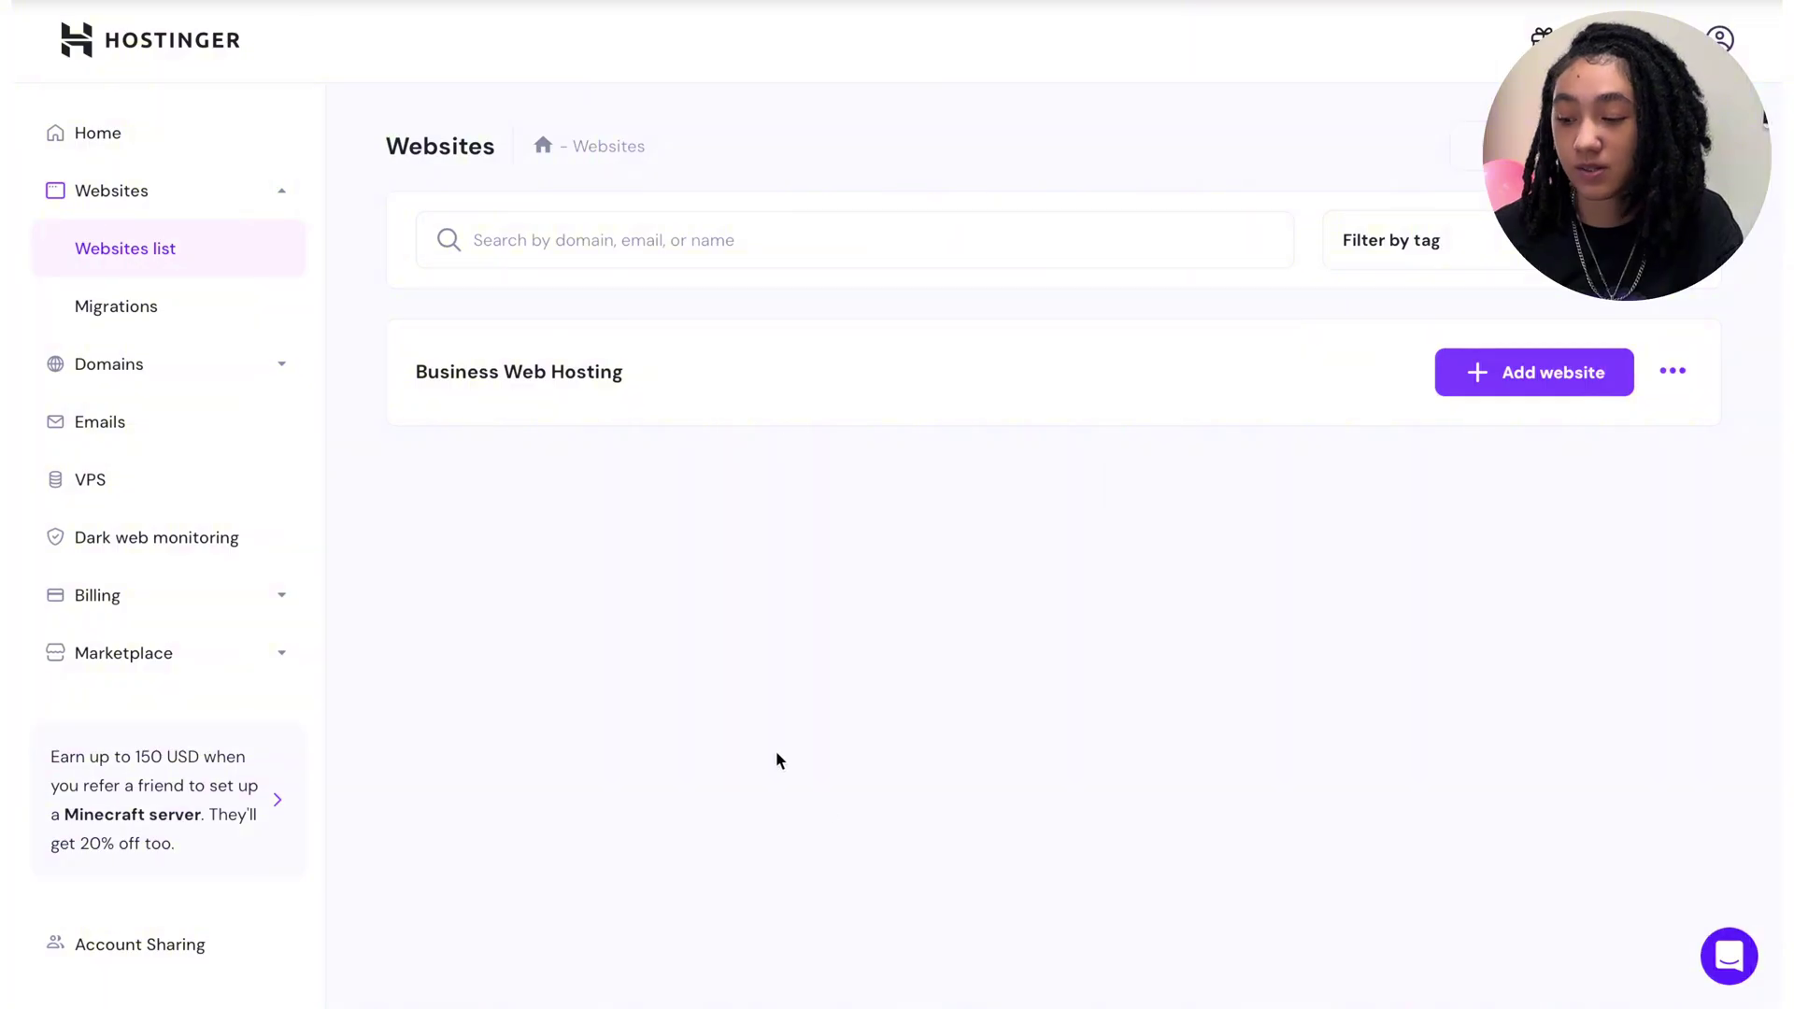
Add a WordPress website to the Business Web Hosting plan and choose to build it from pre-built websites and themes.
left_click(1516, 378)
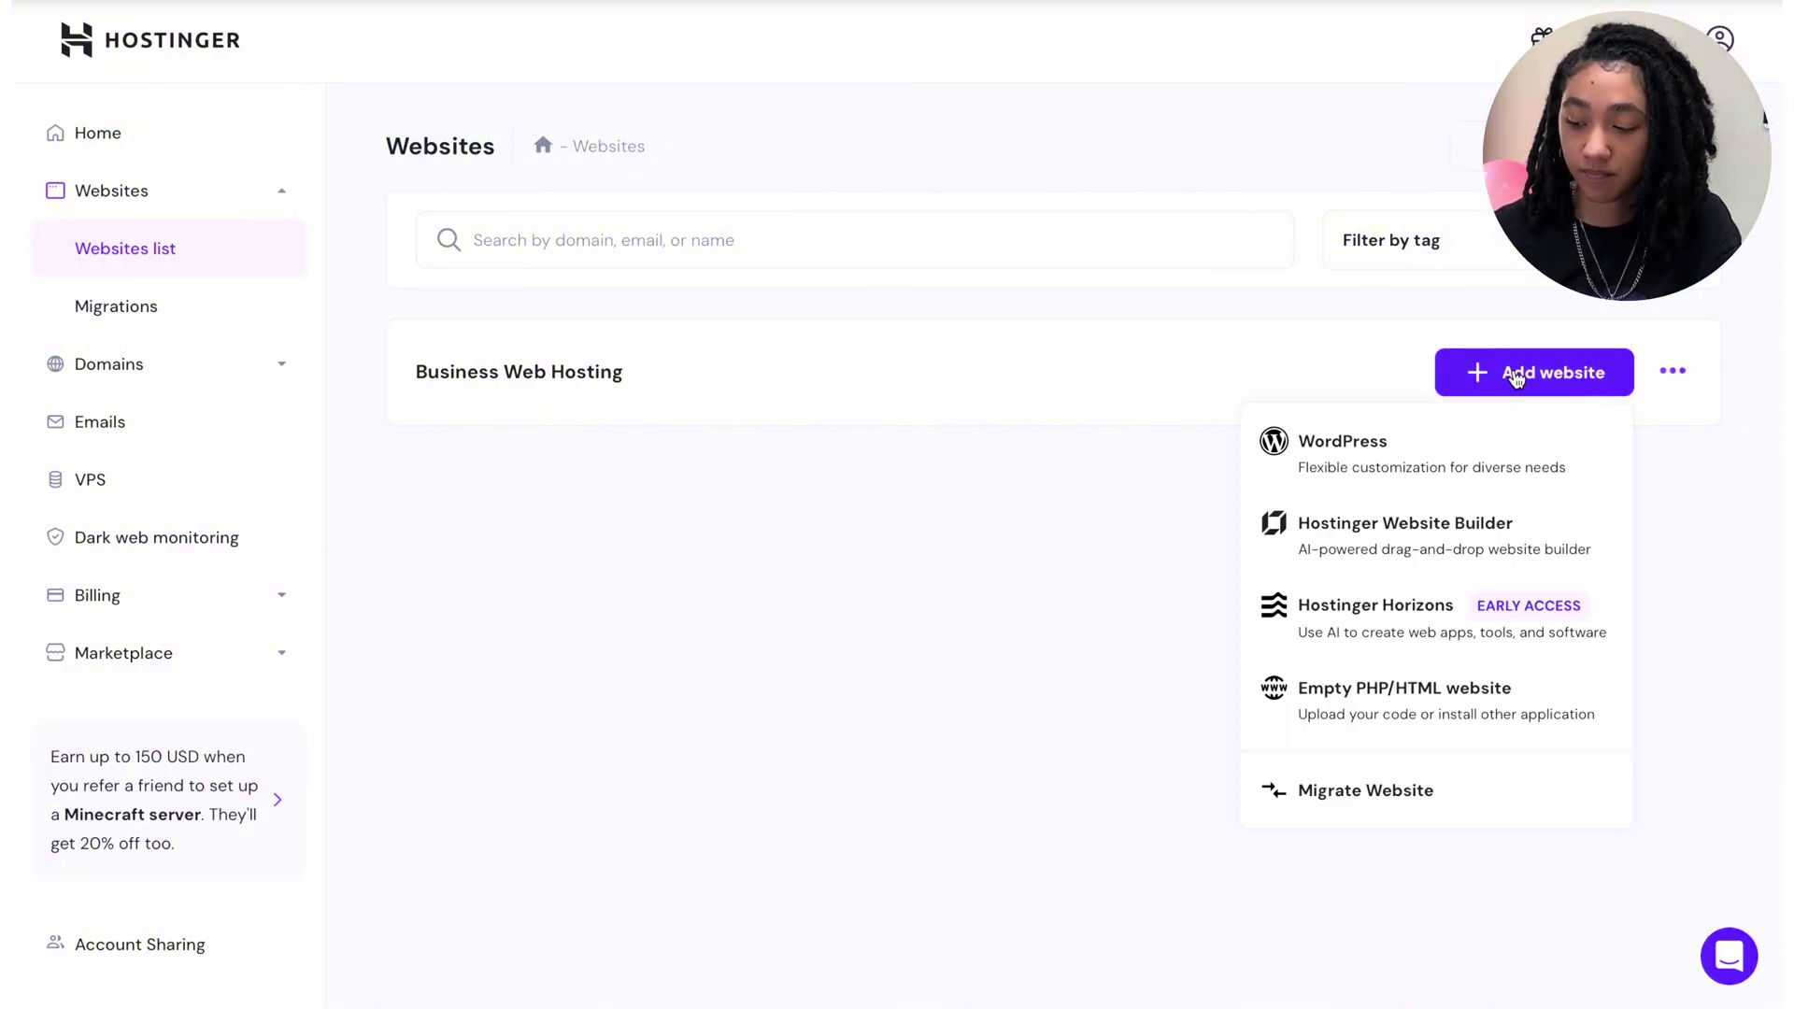
left_click(1554, 456)
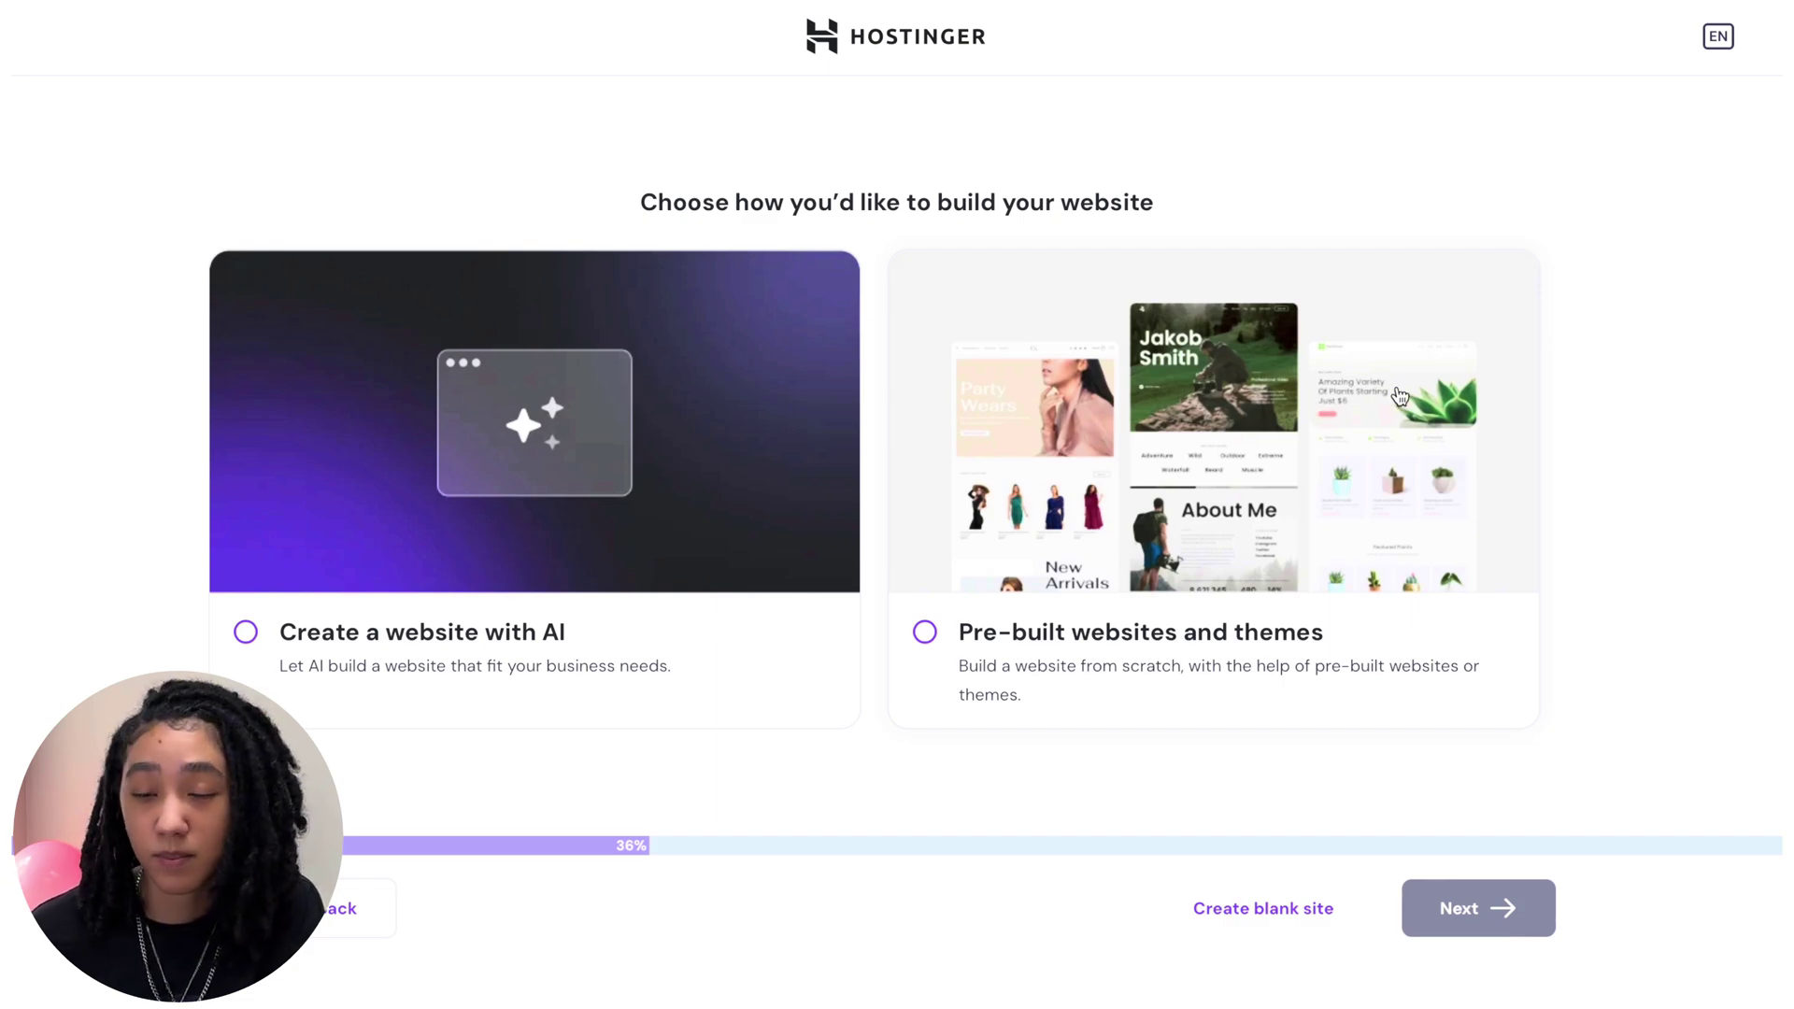
left_click(923, 632)
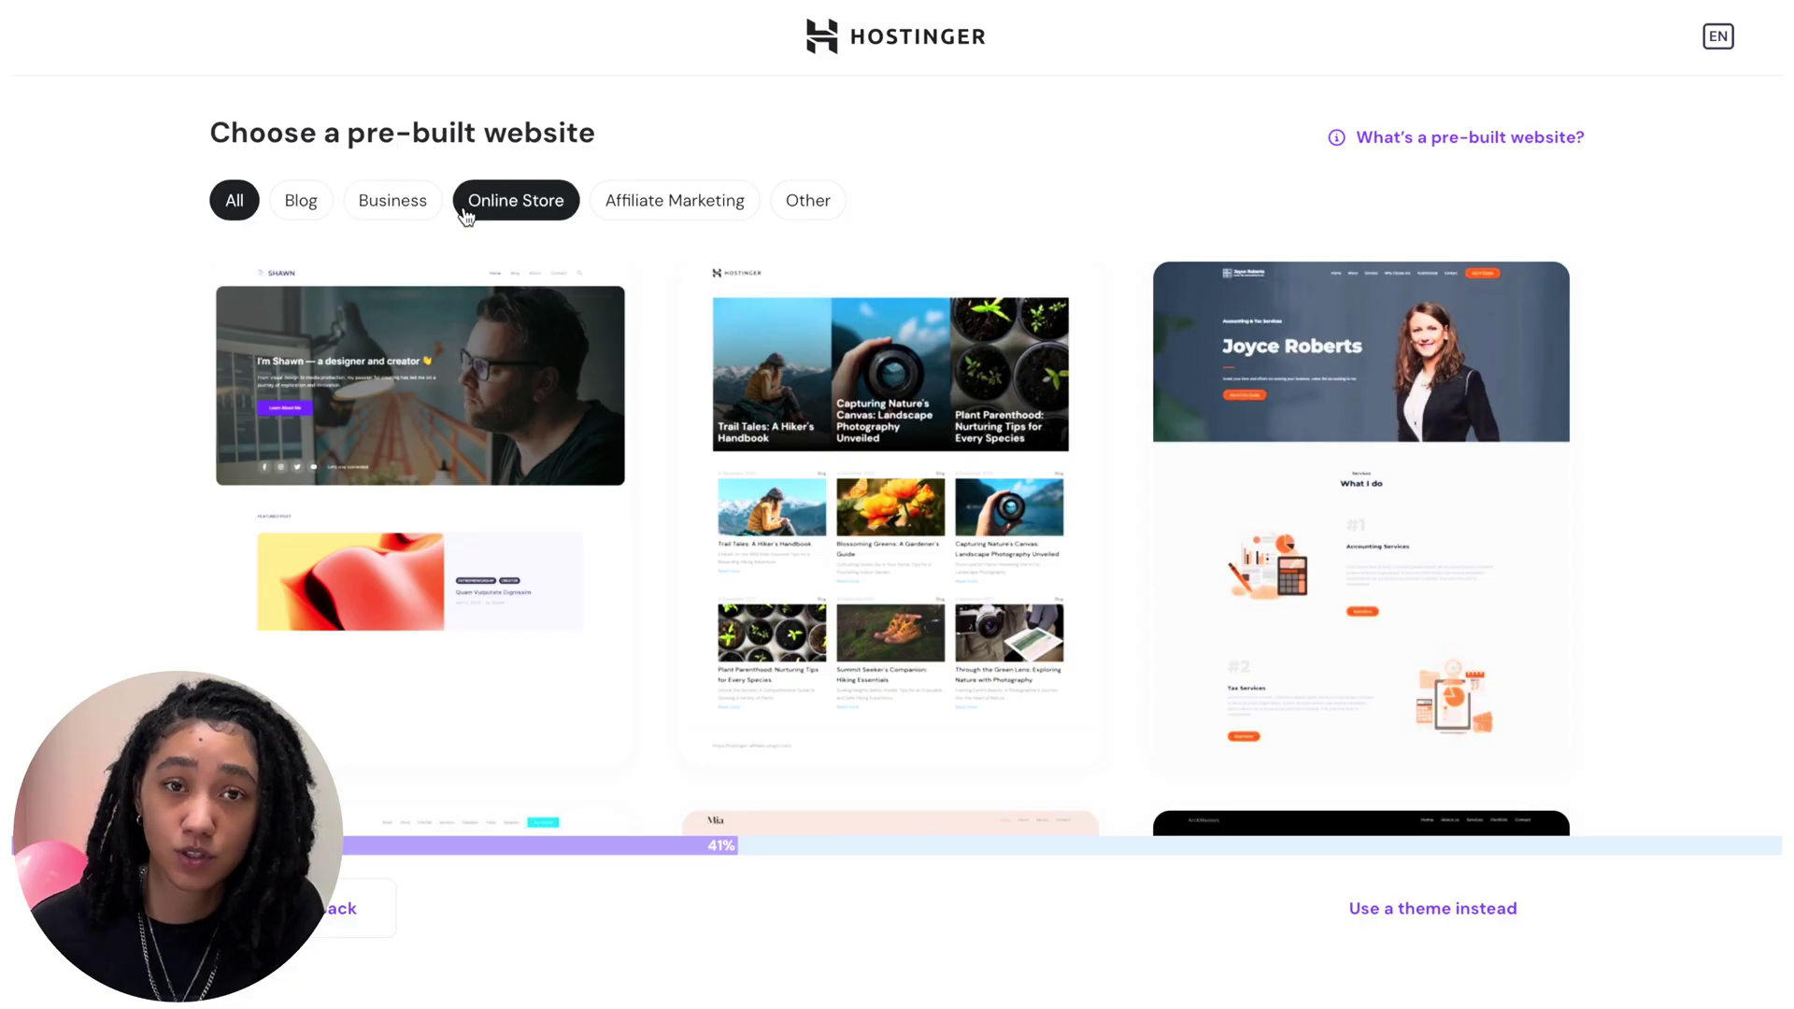
Compare the Online Store and Blog categories of pre-built websites, leaving the Blog filter active, and browse its templates.
left_click(304, 220)
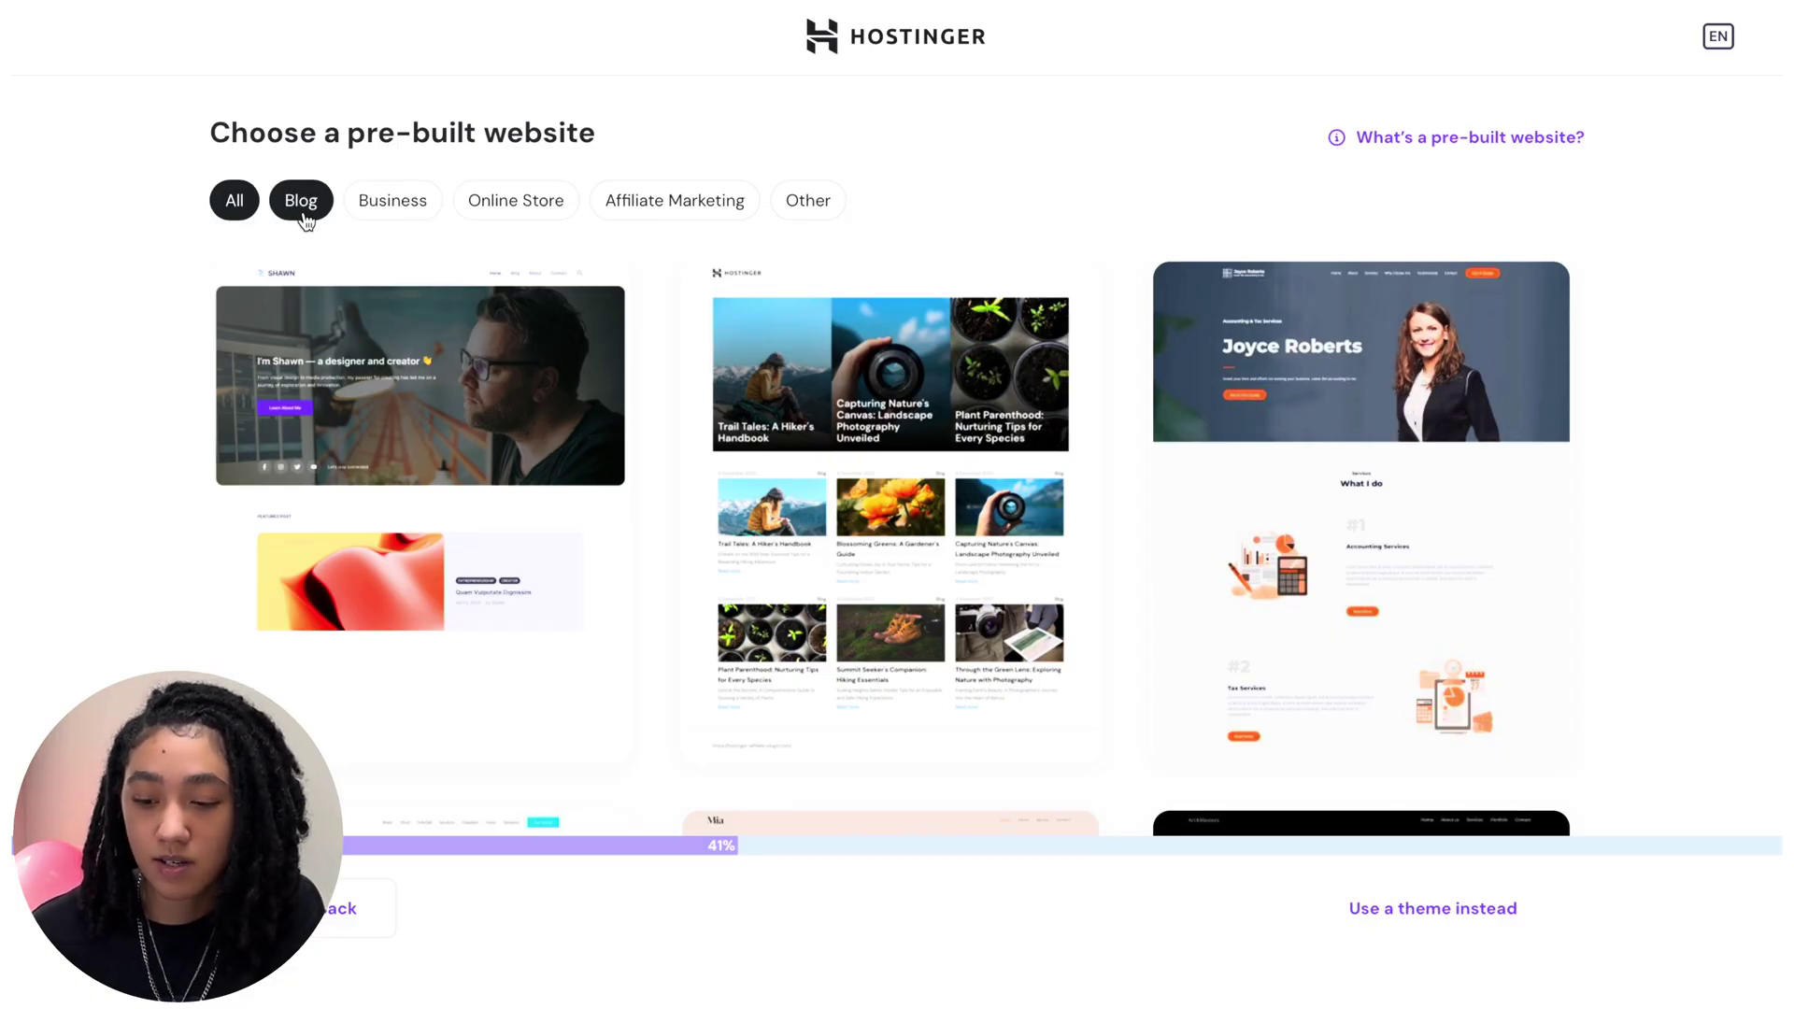
left_click(516, 202)
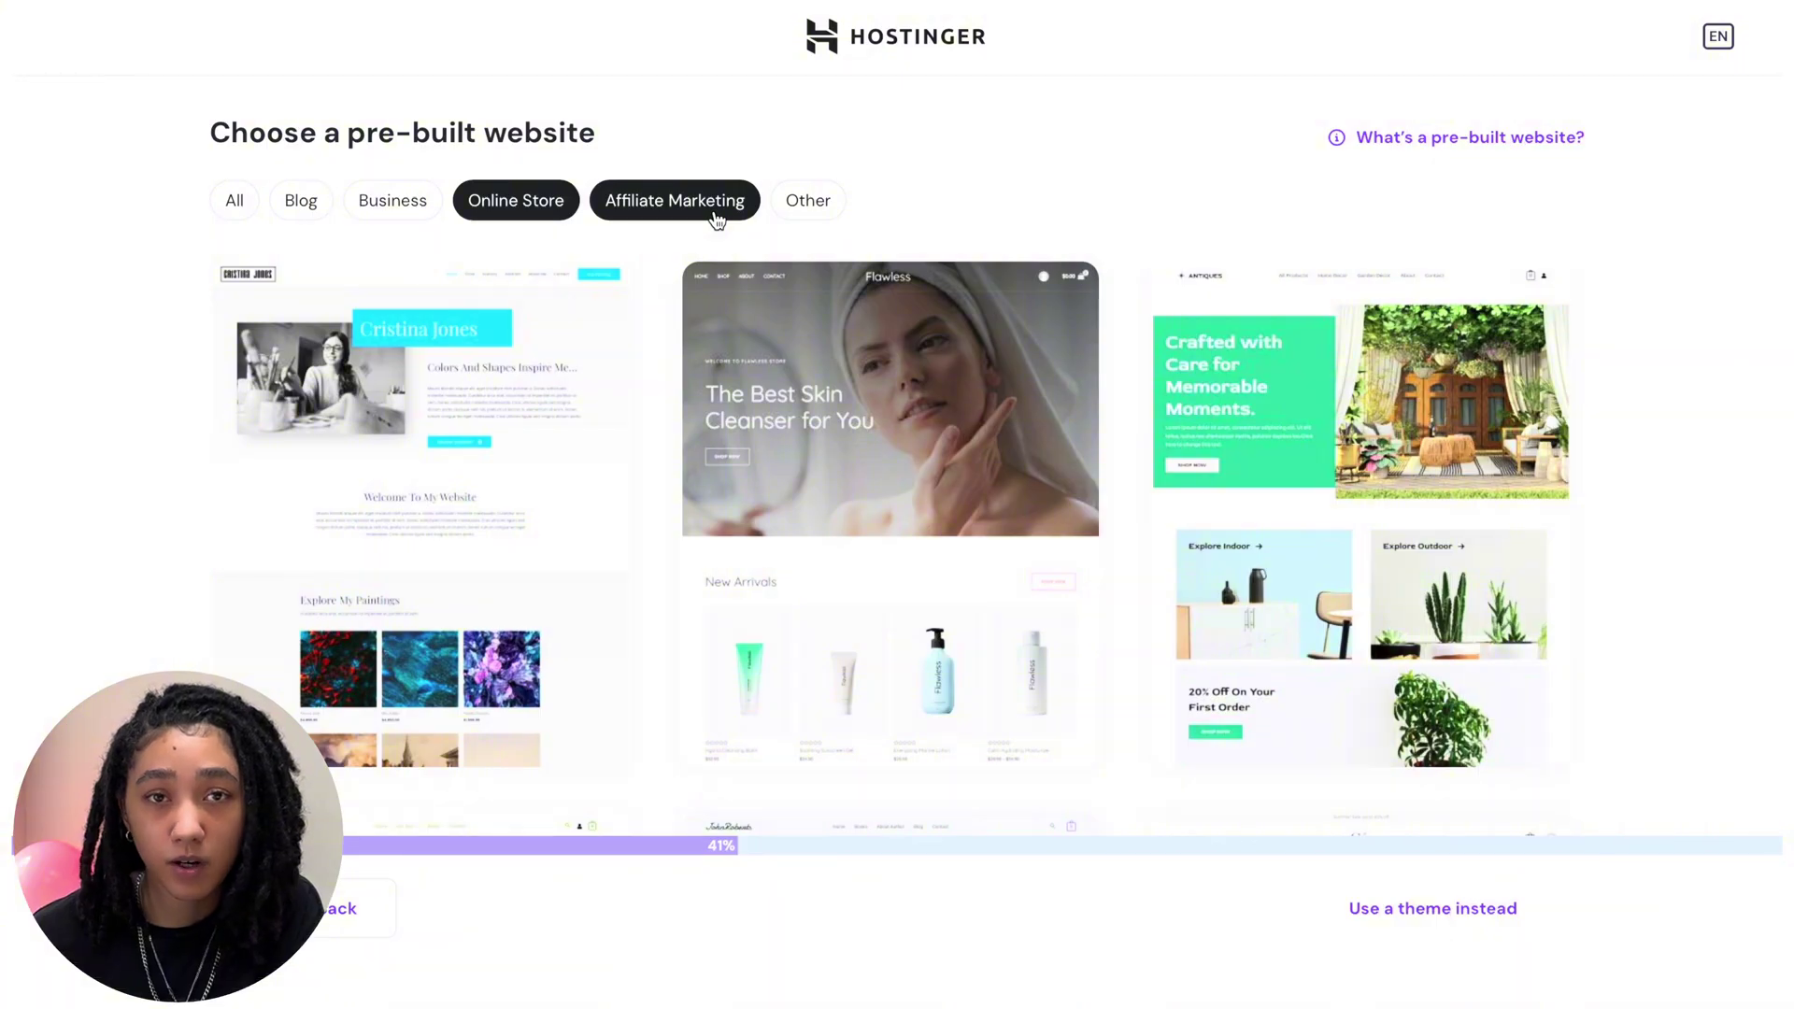
left_click(301, 200)
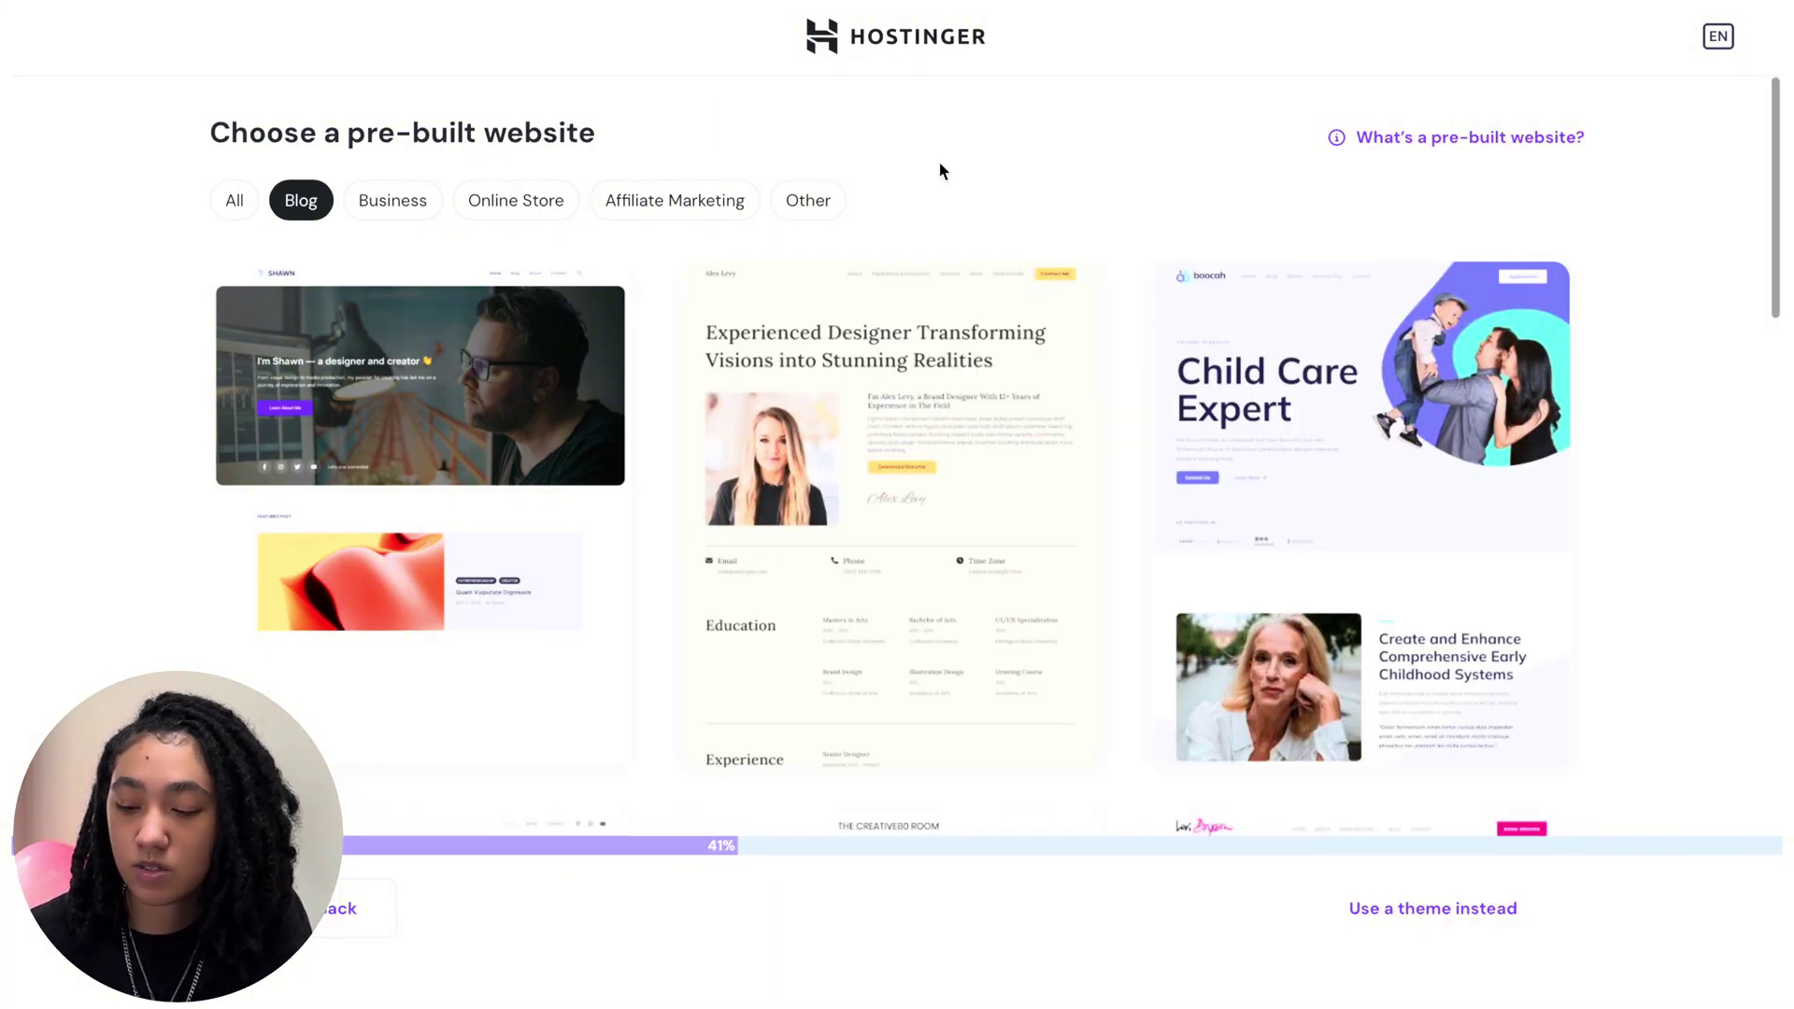
scroll(942, 171, "down", 1)
scroll(942, 171, "down", 5)
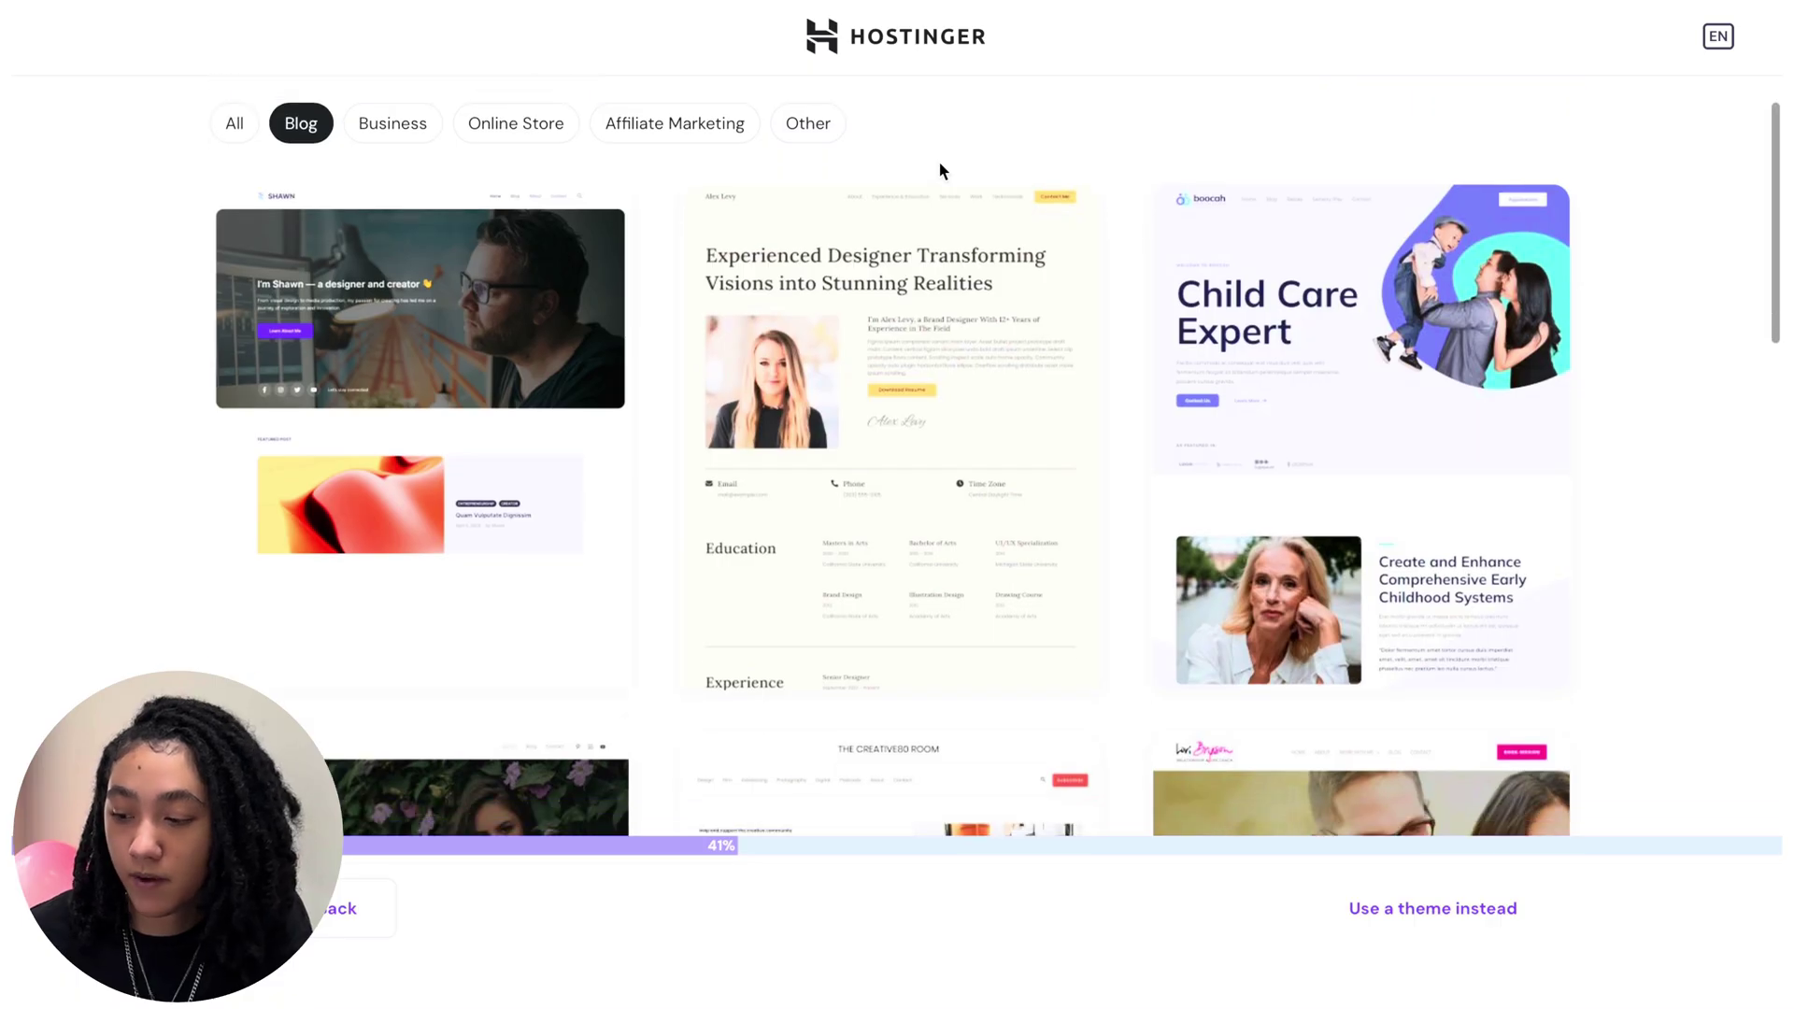
scroll(942, 171, "down", 12)
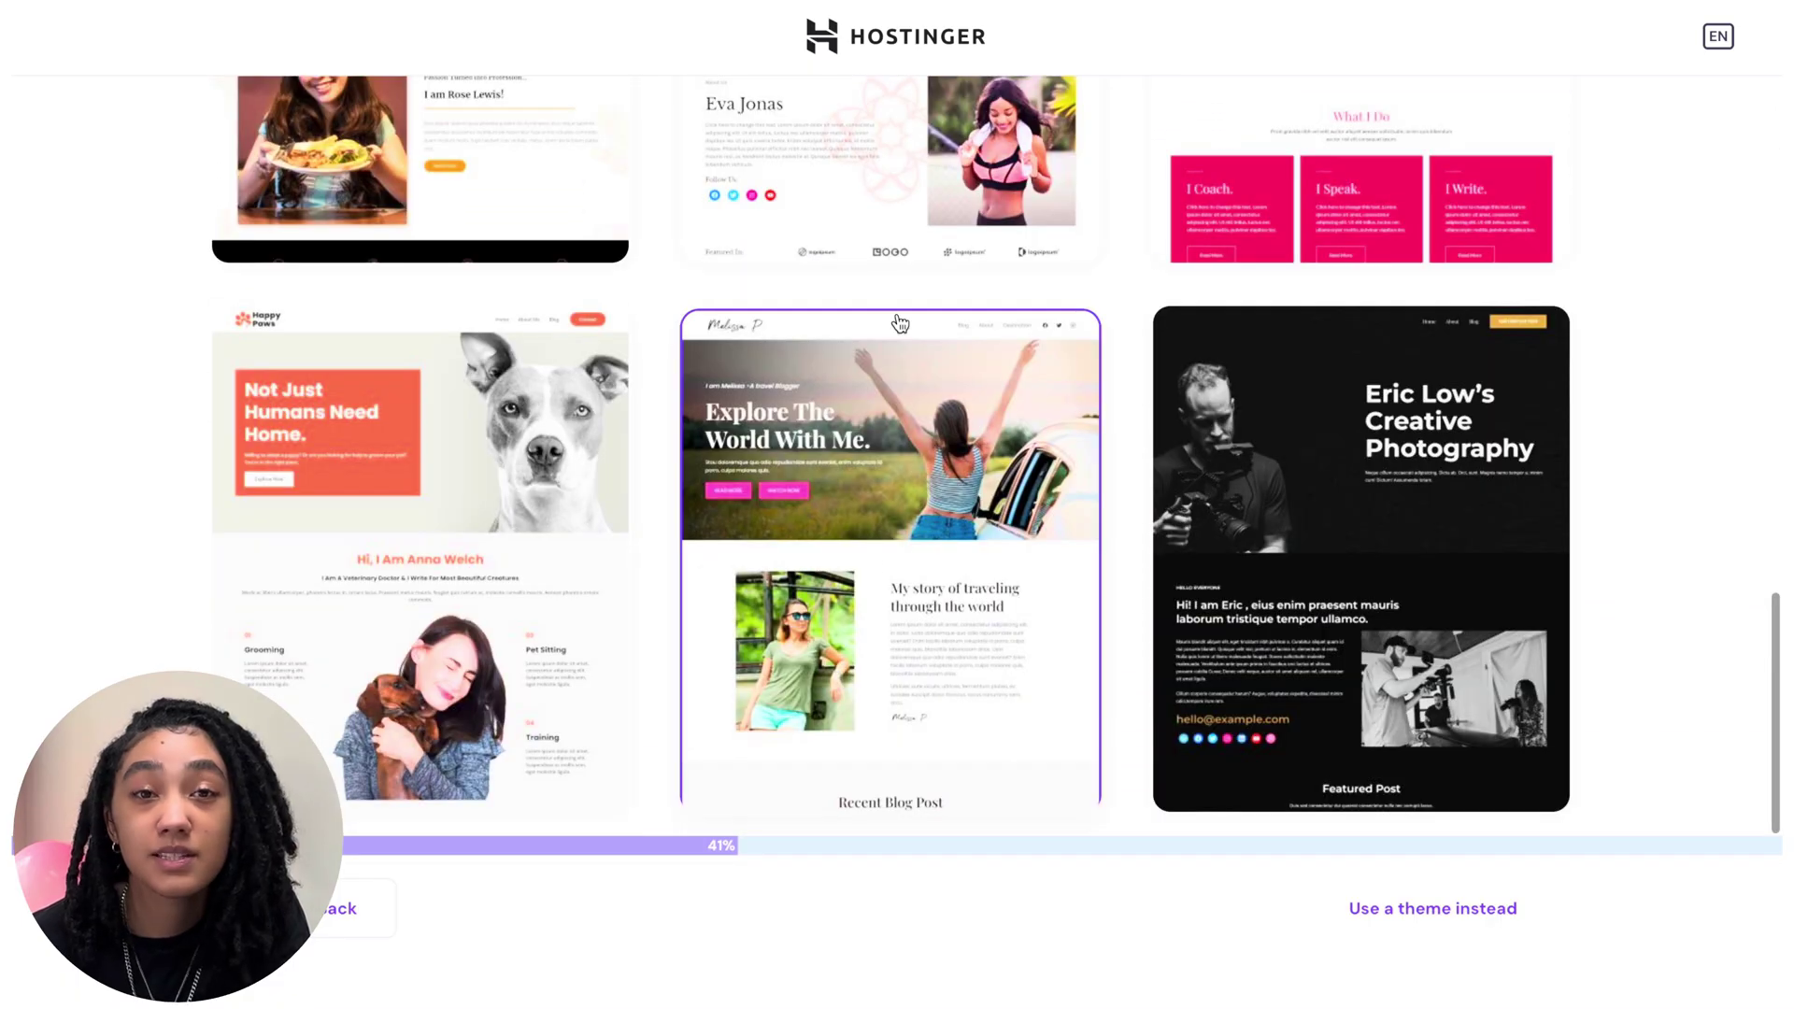
Open the Travel Blog template and examine its desktop preview from the hero section to the newsletter sign-up.
left_click(876, 648)
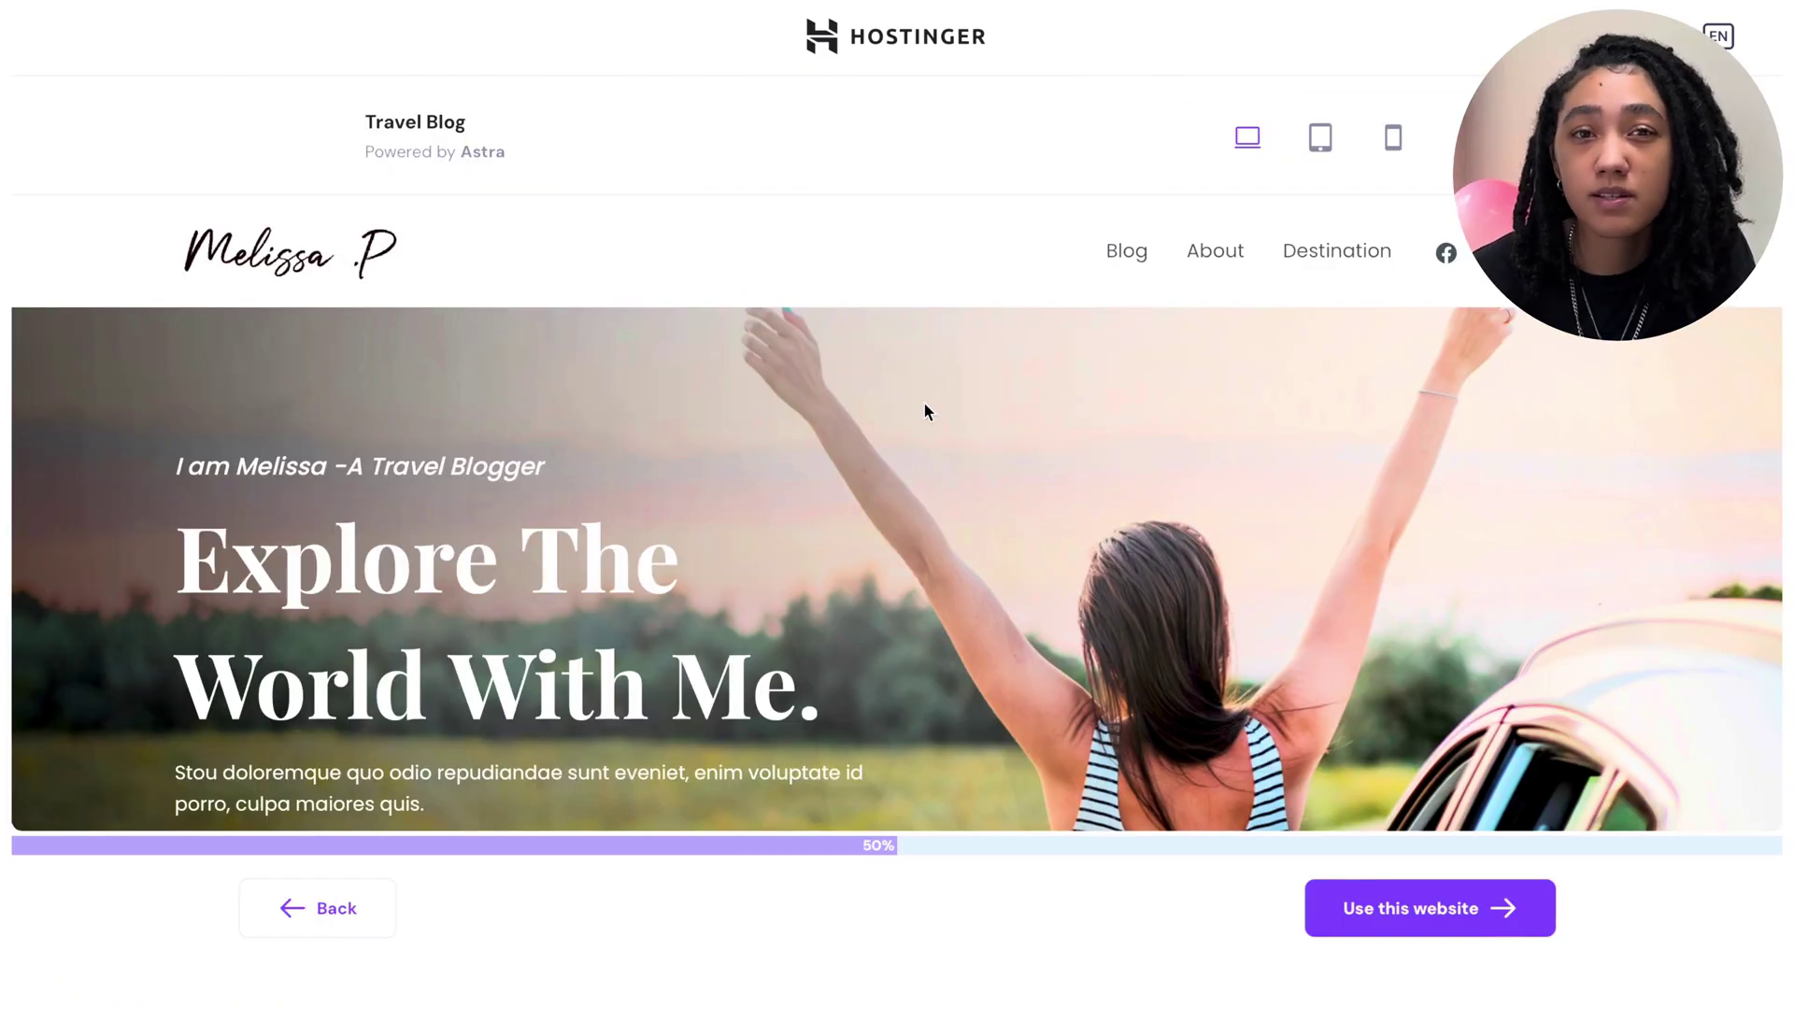
scroll(923, 411, "down", 2)
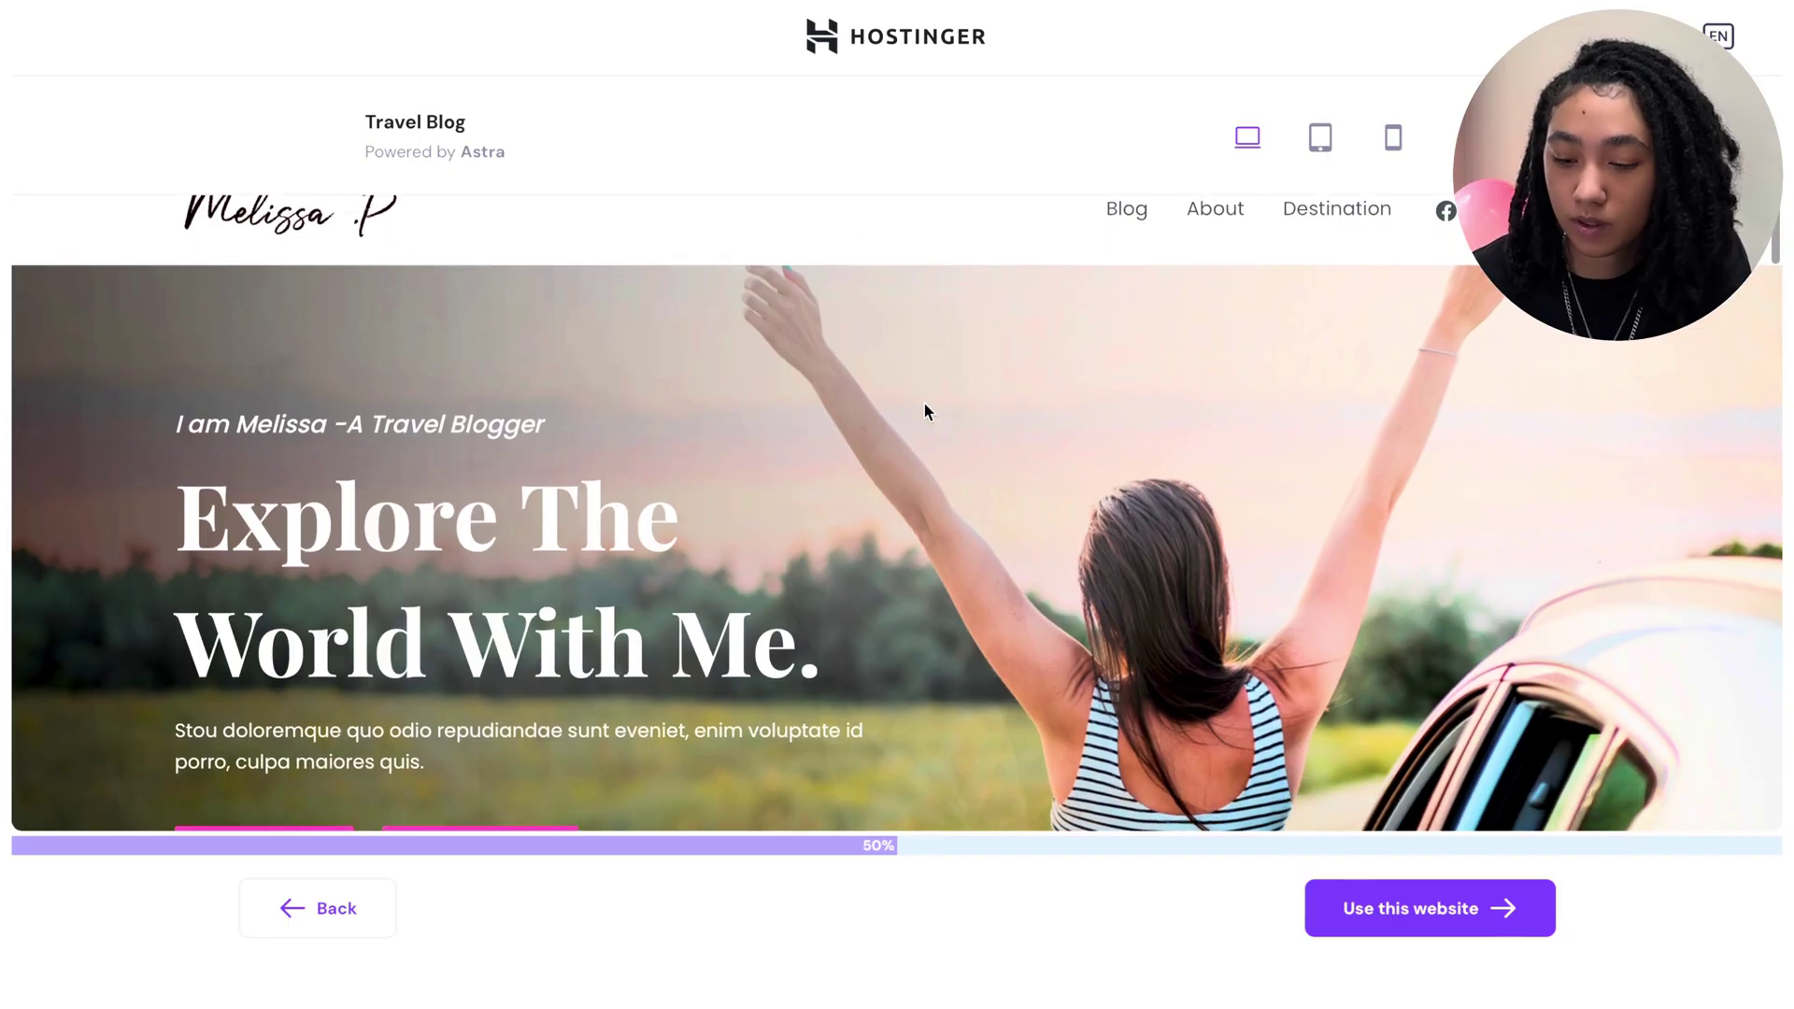
scroll(923, 411, "up", 2)
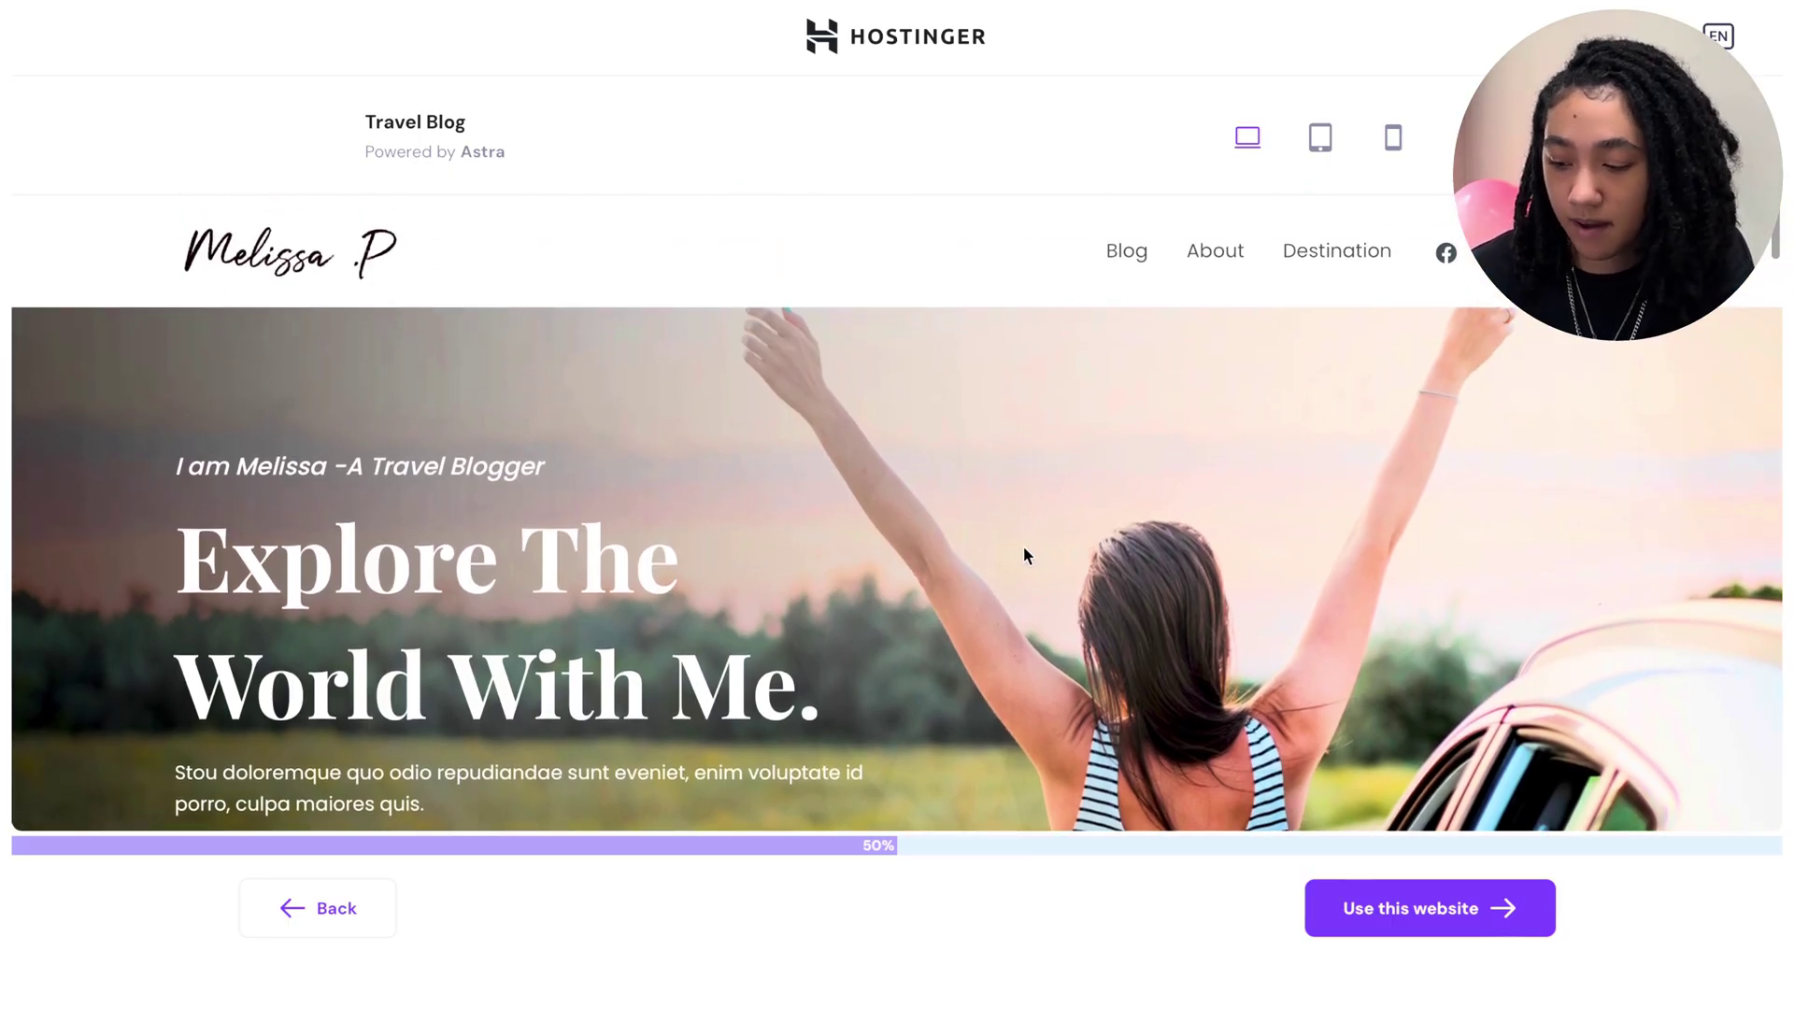
scroll(1024, 555, "down", 2)
scroll(1023, 555, "down", 1)
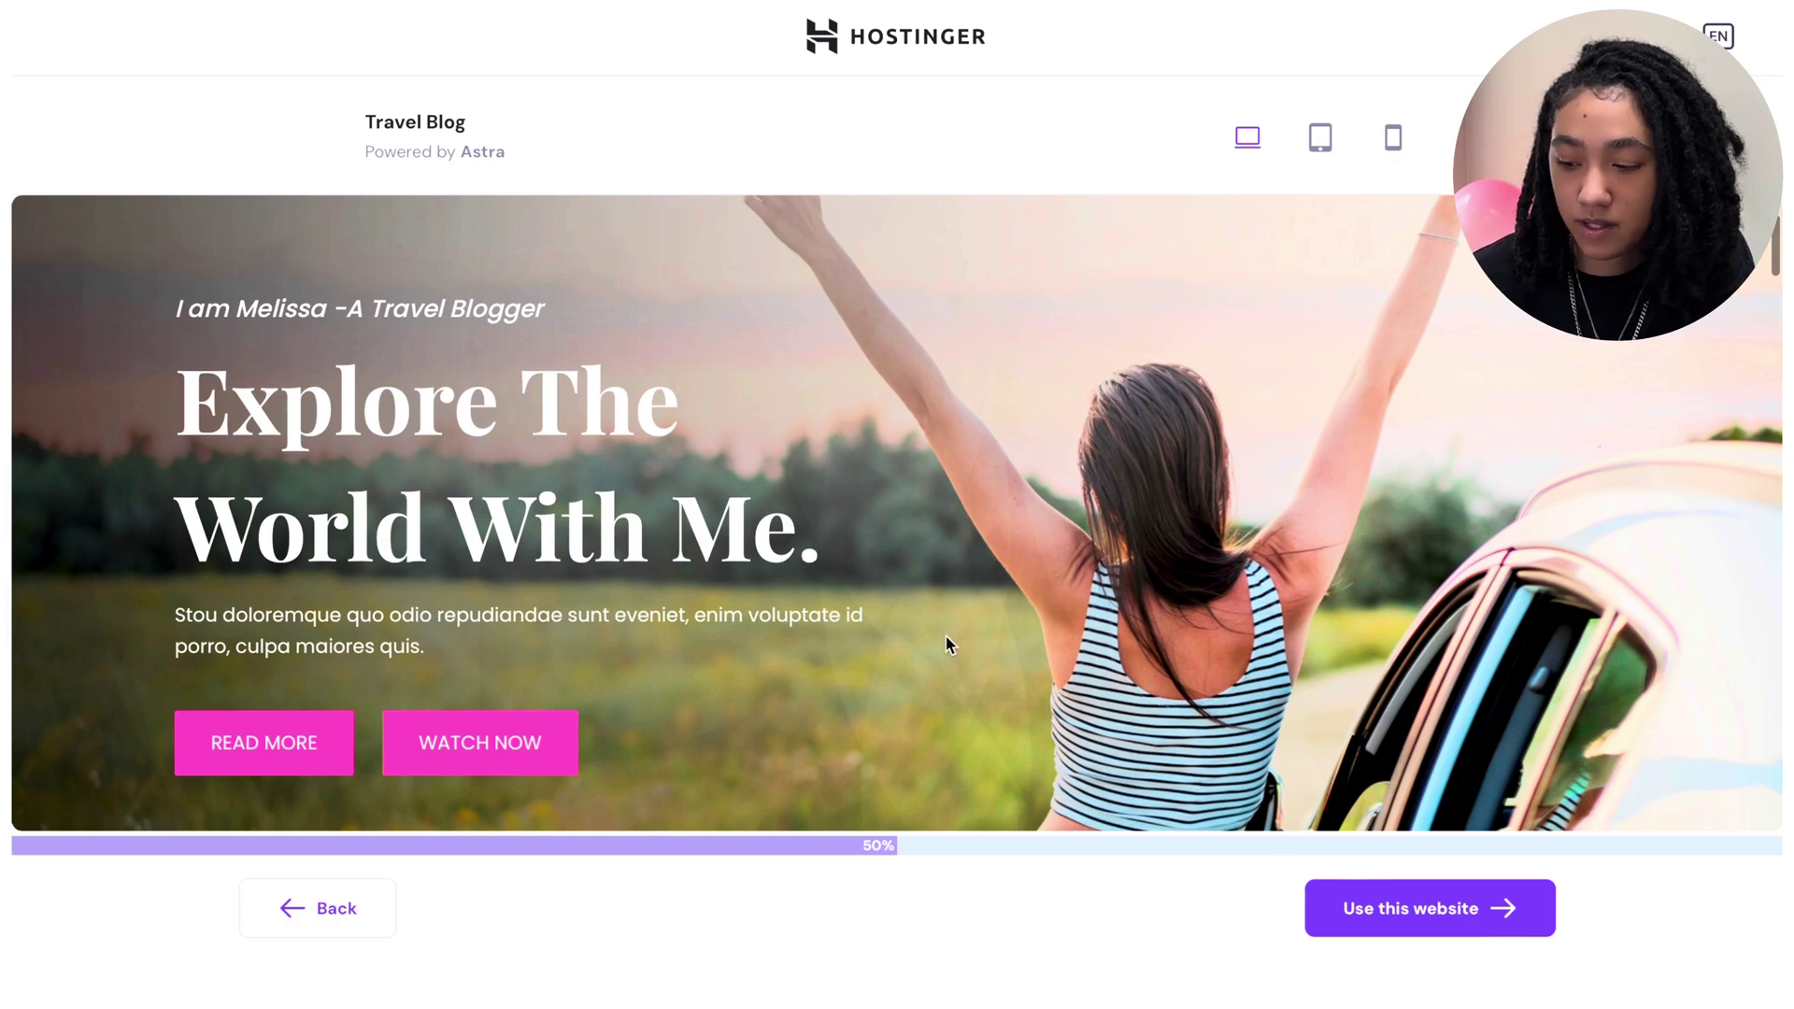
scroll(946, 636, "down", 1)
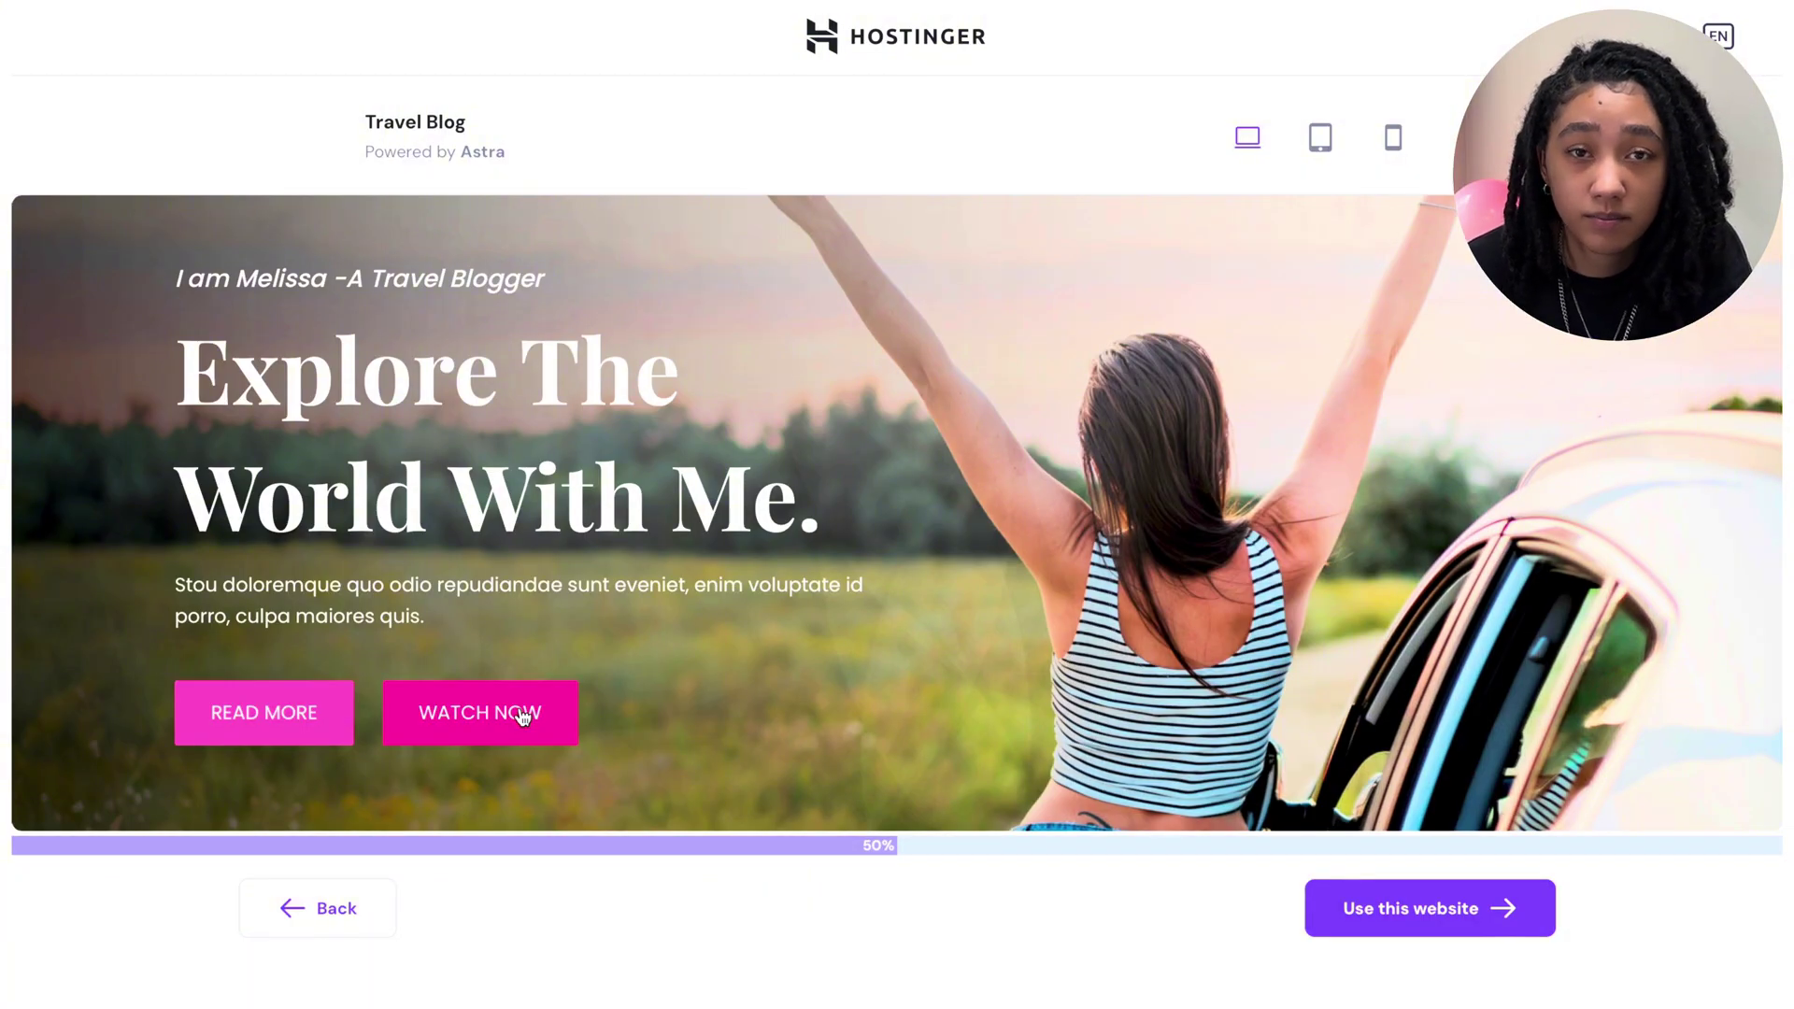
scroll(1555, 480, "down", 5)
scroll(1555, 481, "down", 4)
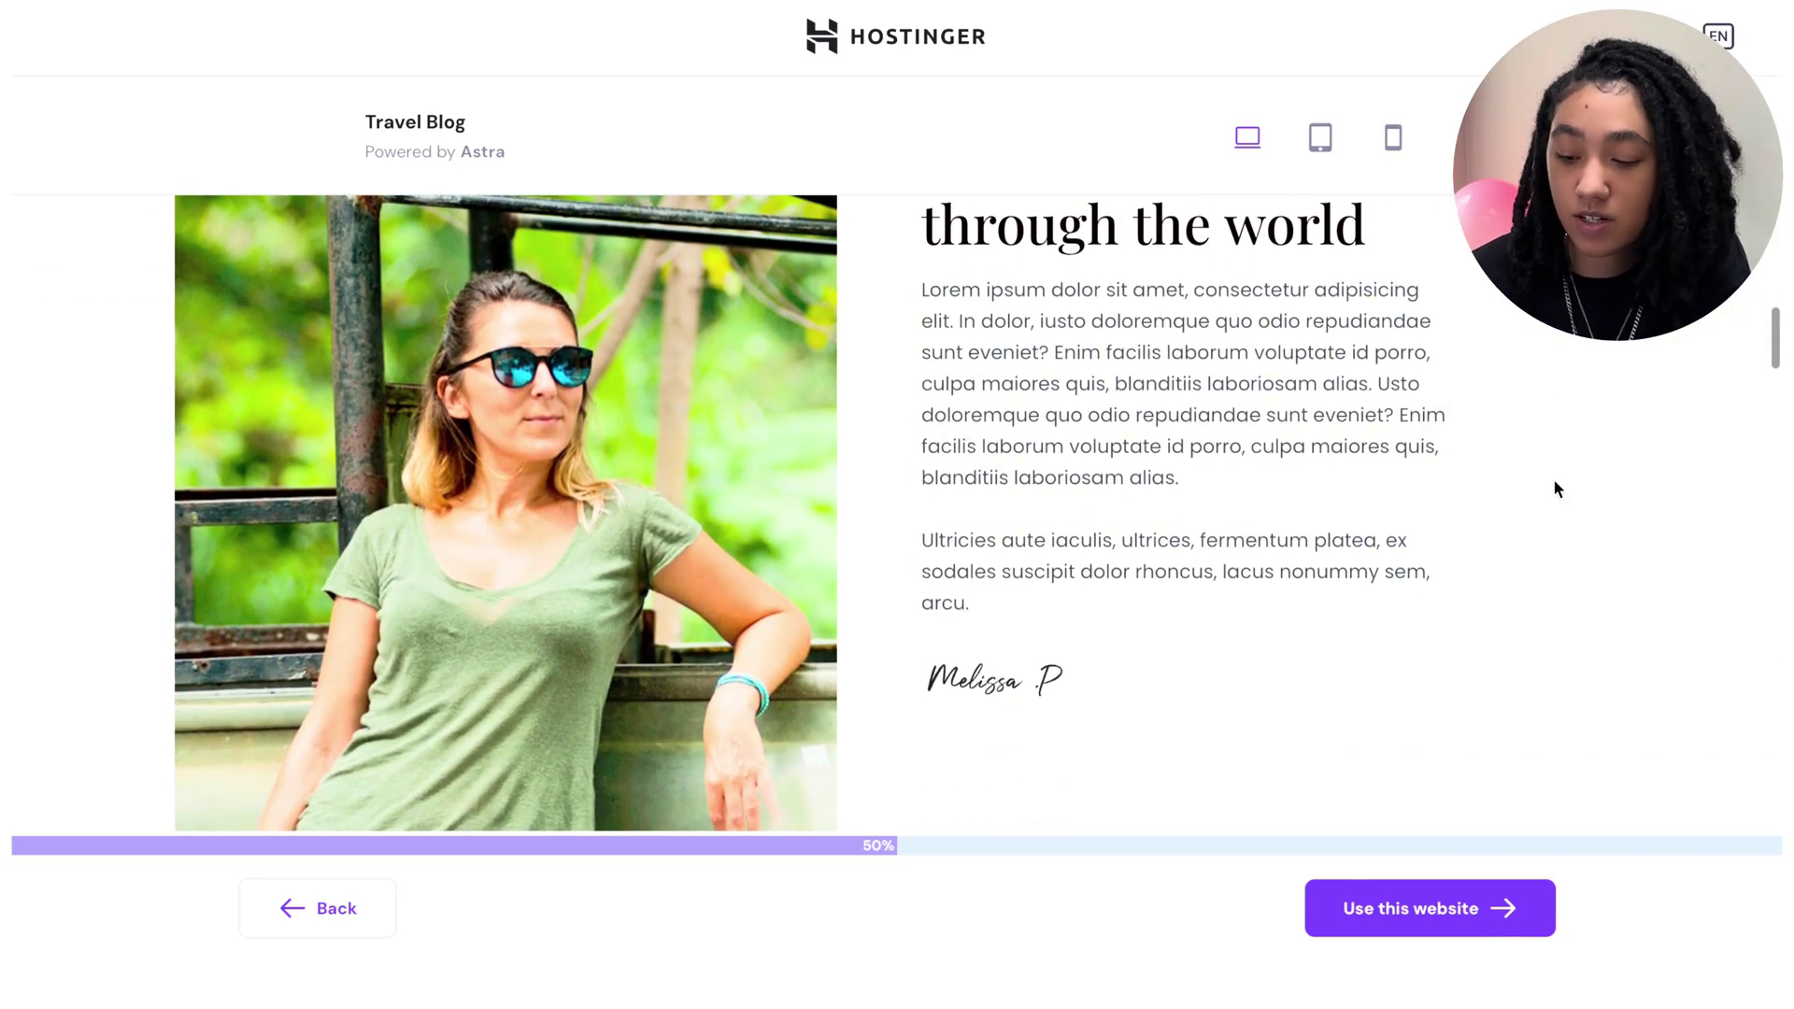
scroll(1556, 488, "down", 6)
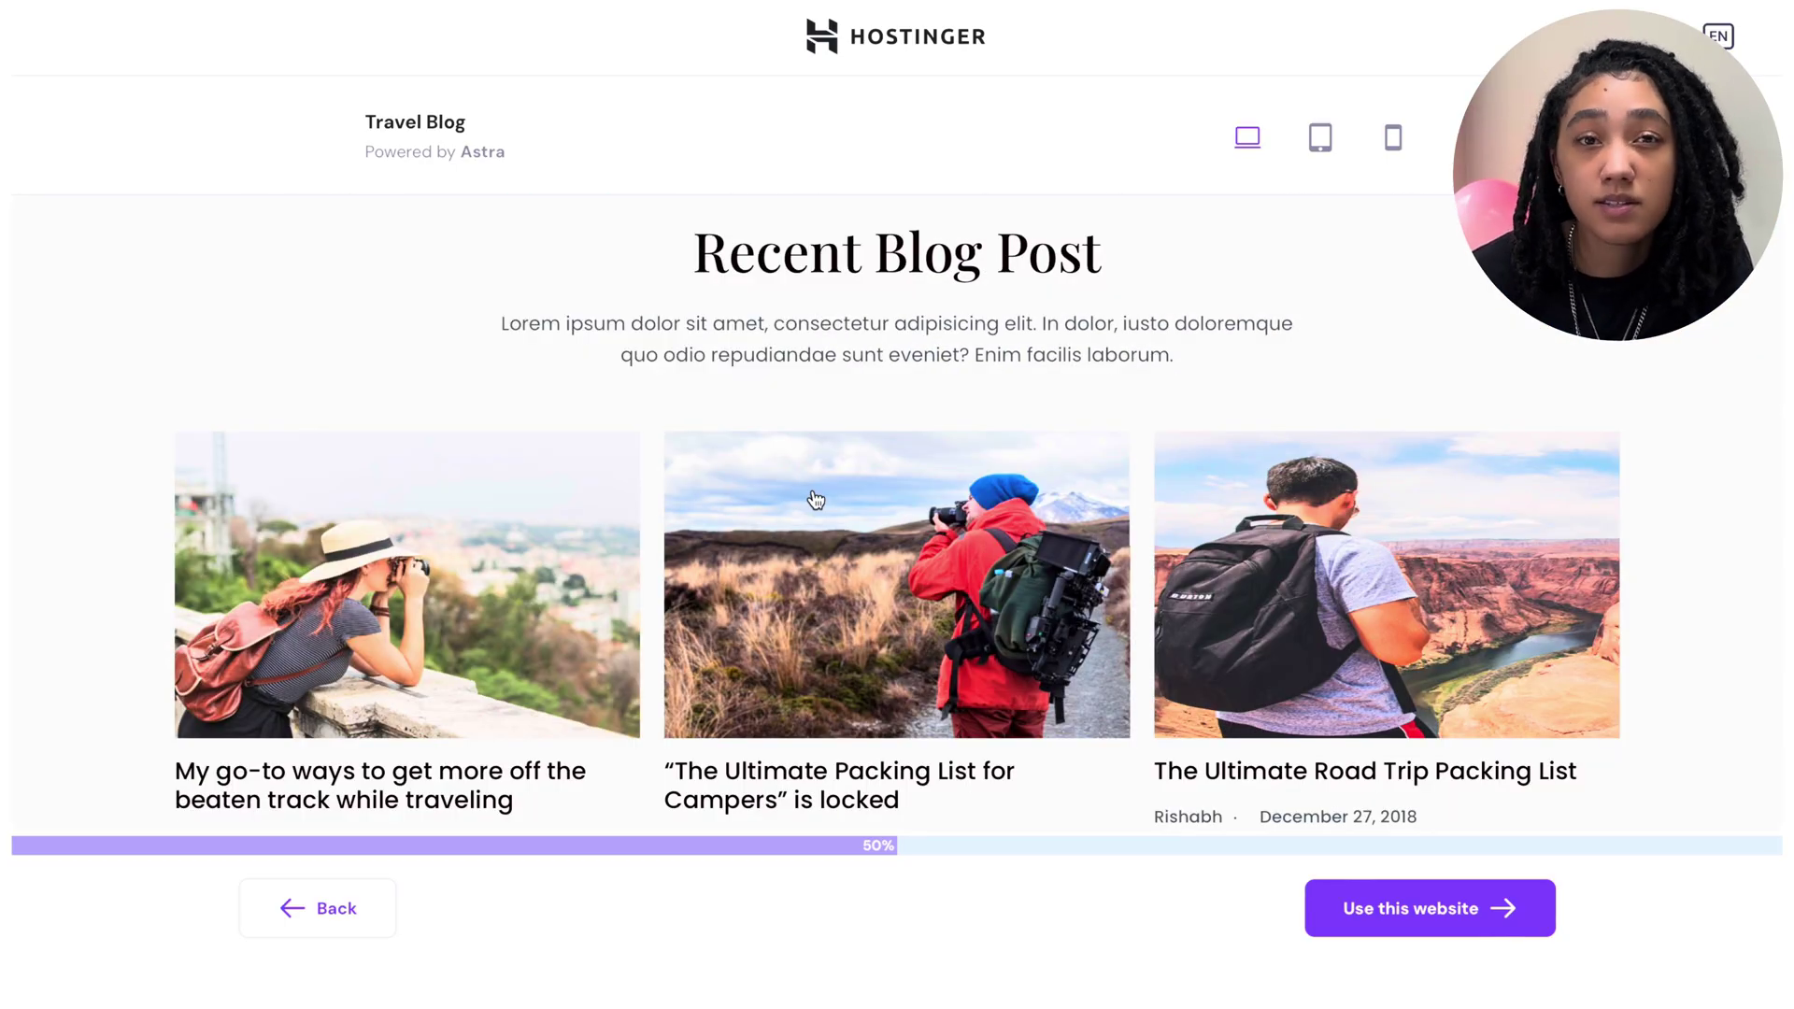
scroll(815, 500, "down", 2)
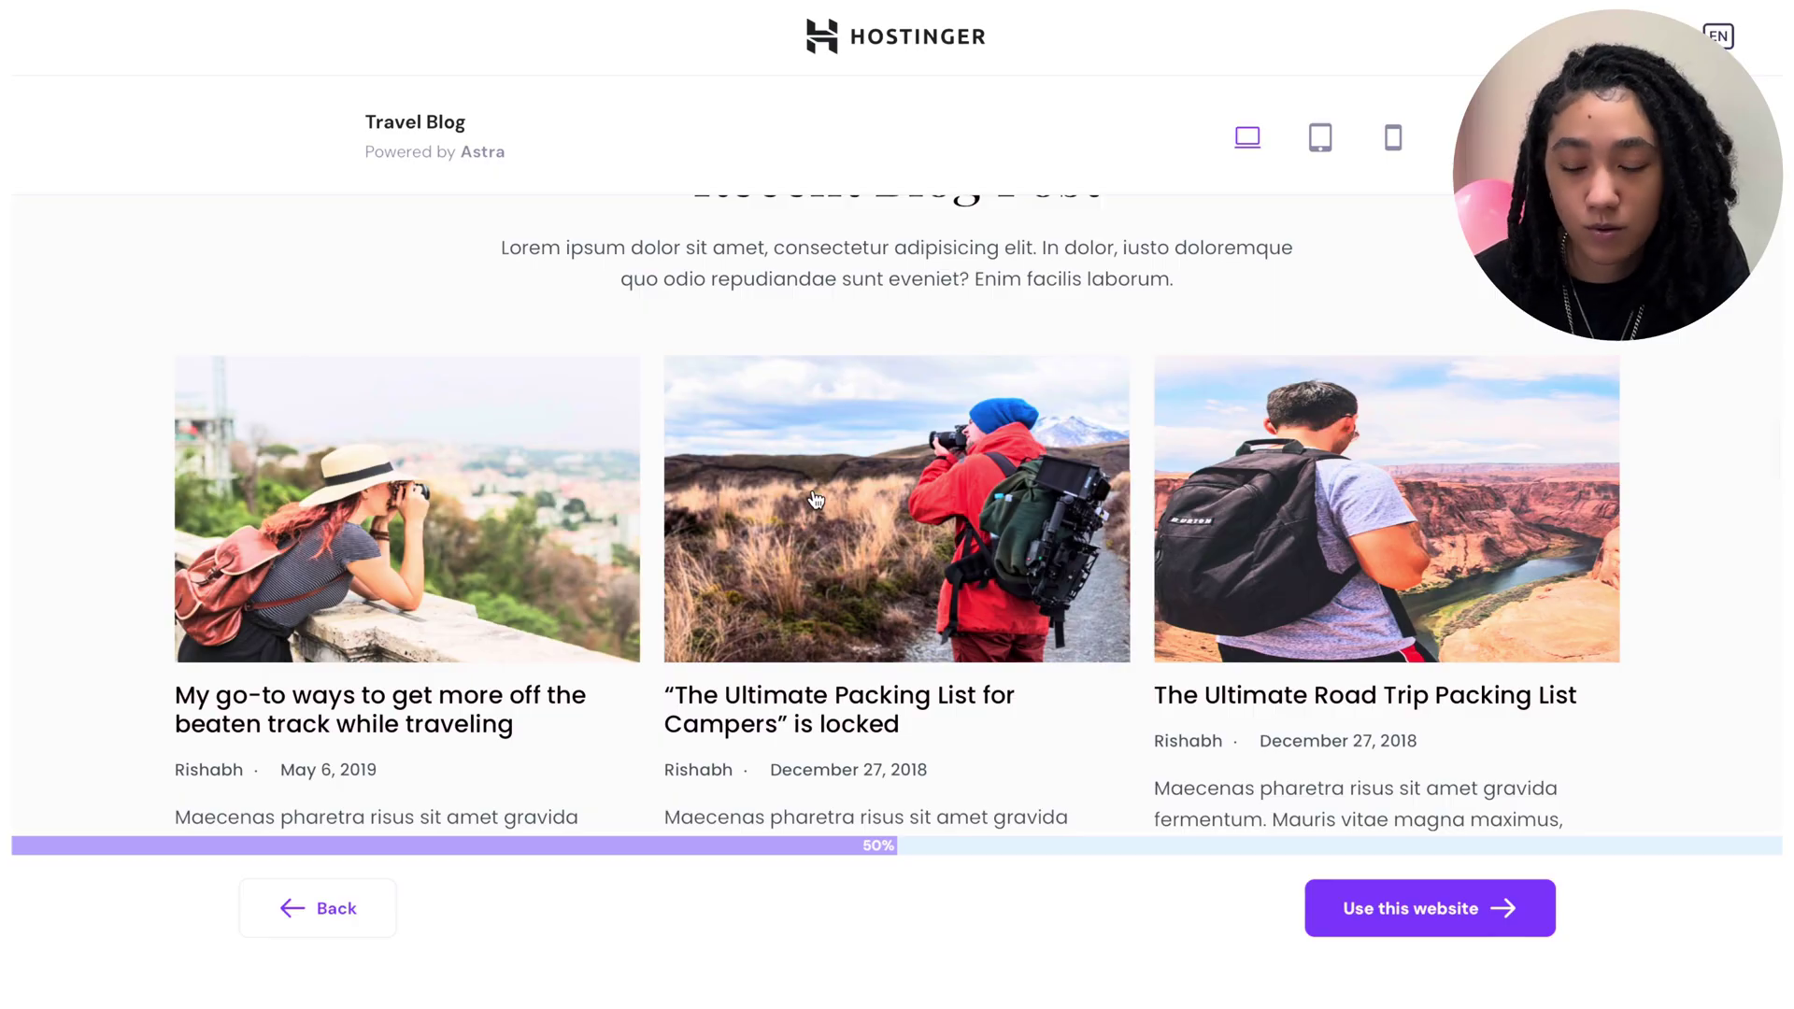
scroll(815, 500, "down", 1)
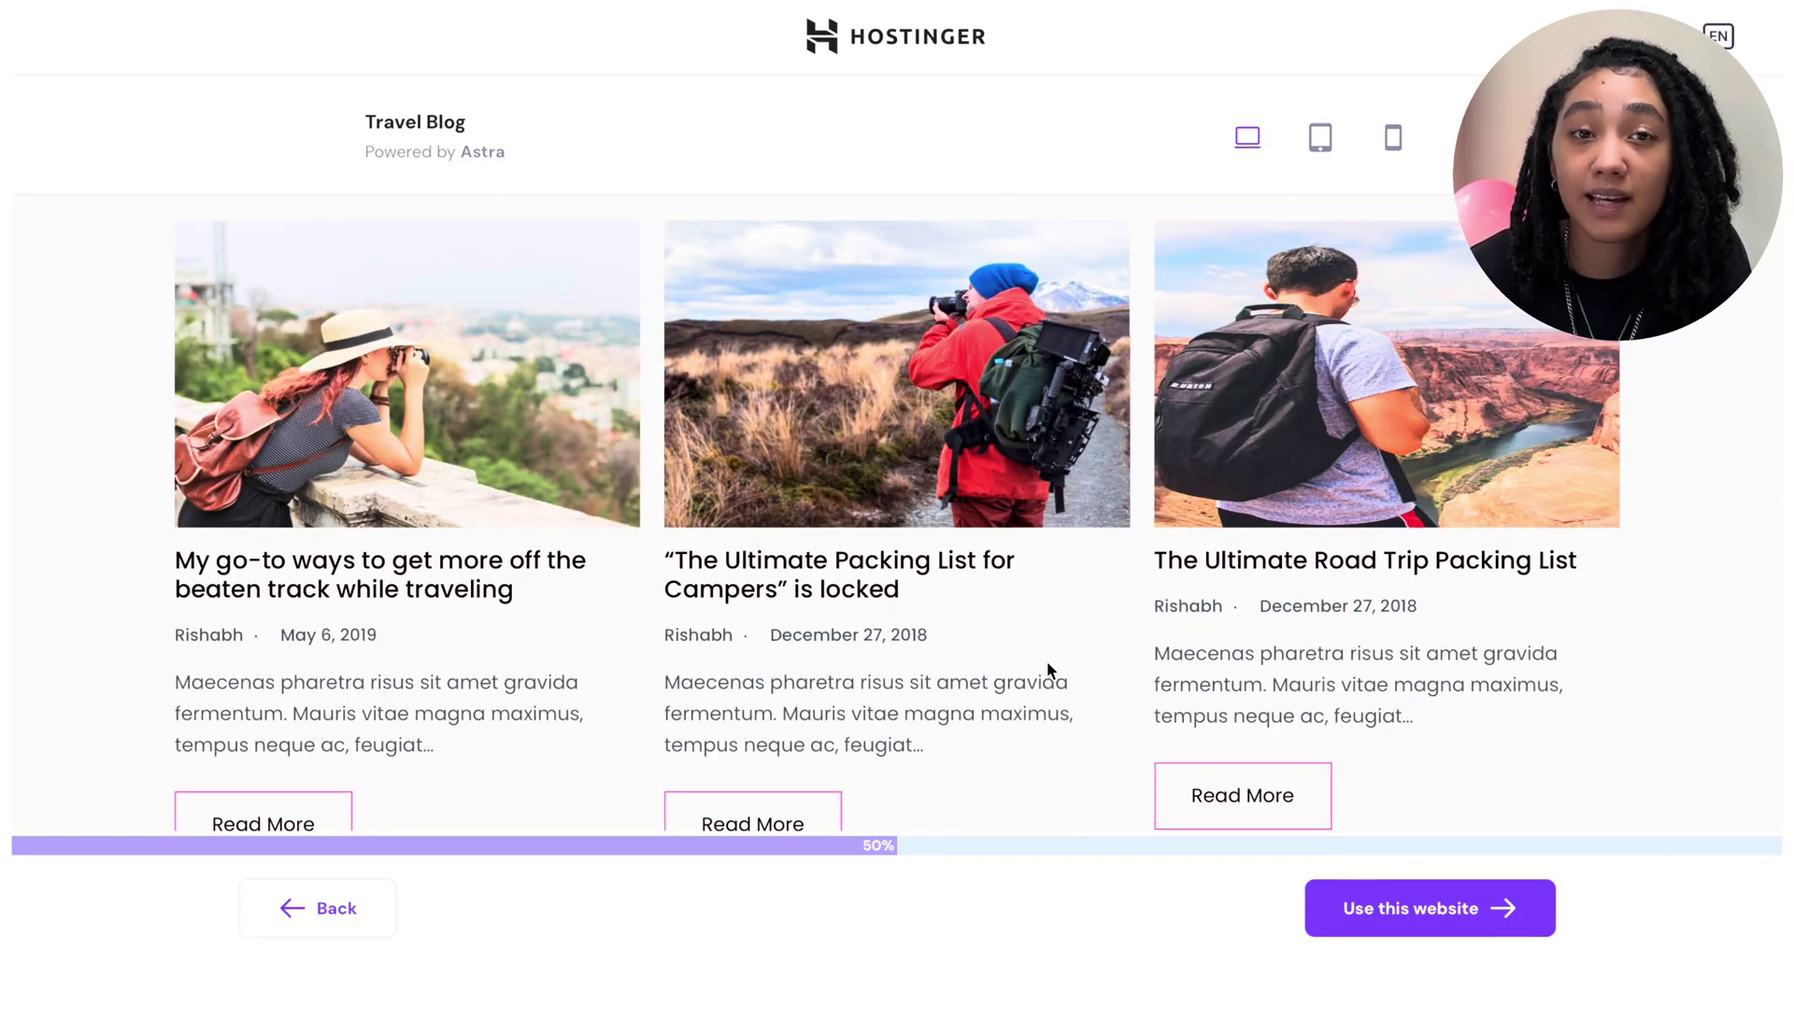
scroll(1056, 680, "down", 5)
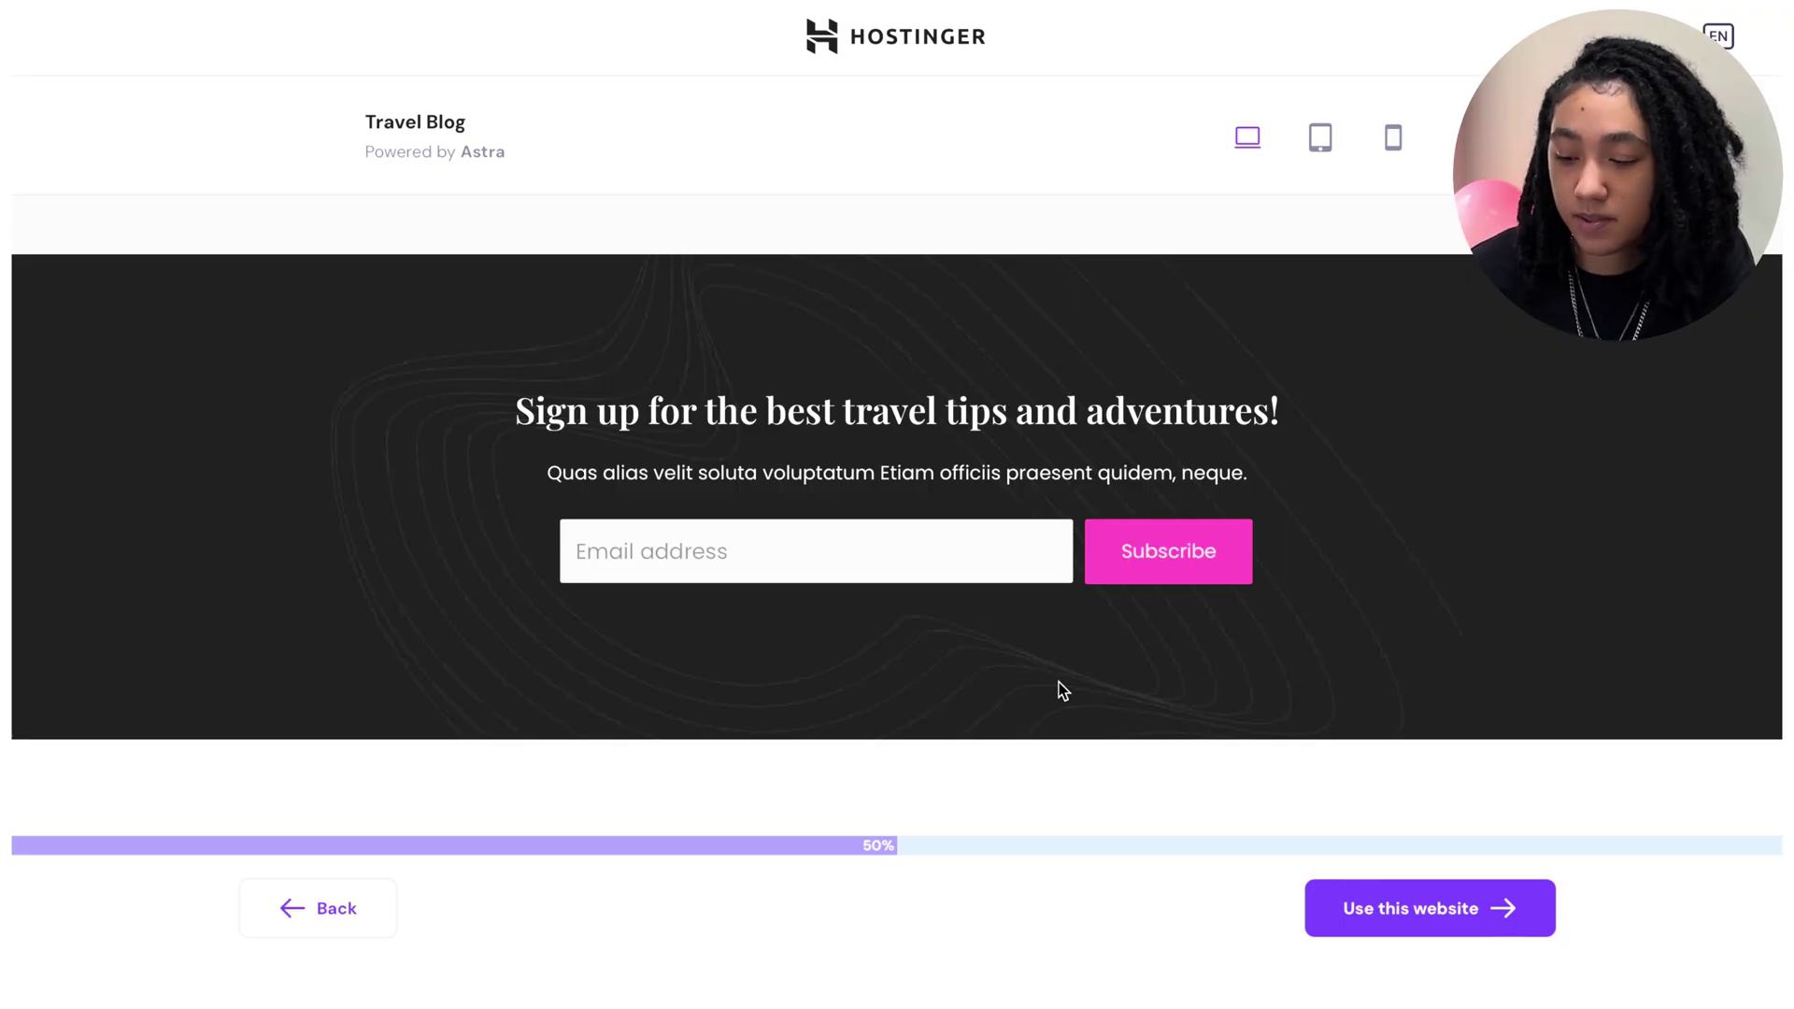
scroll(1253, 236, "up", 1)
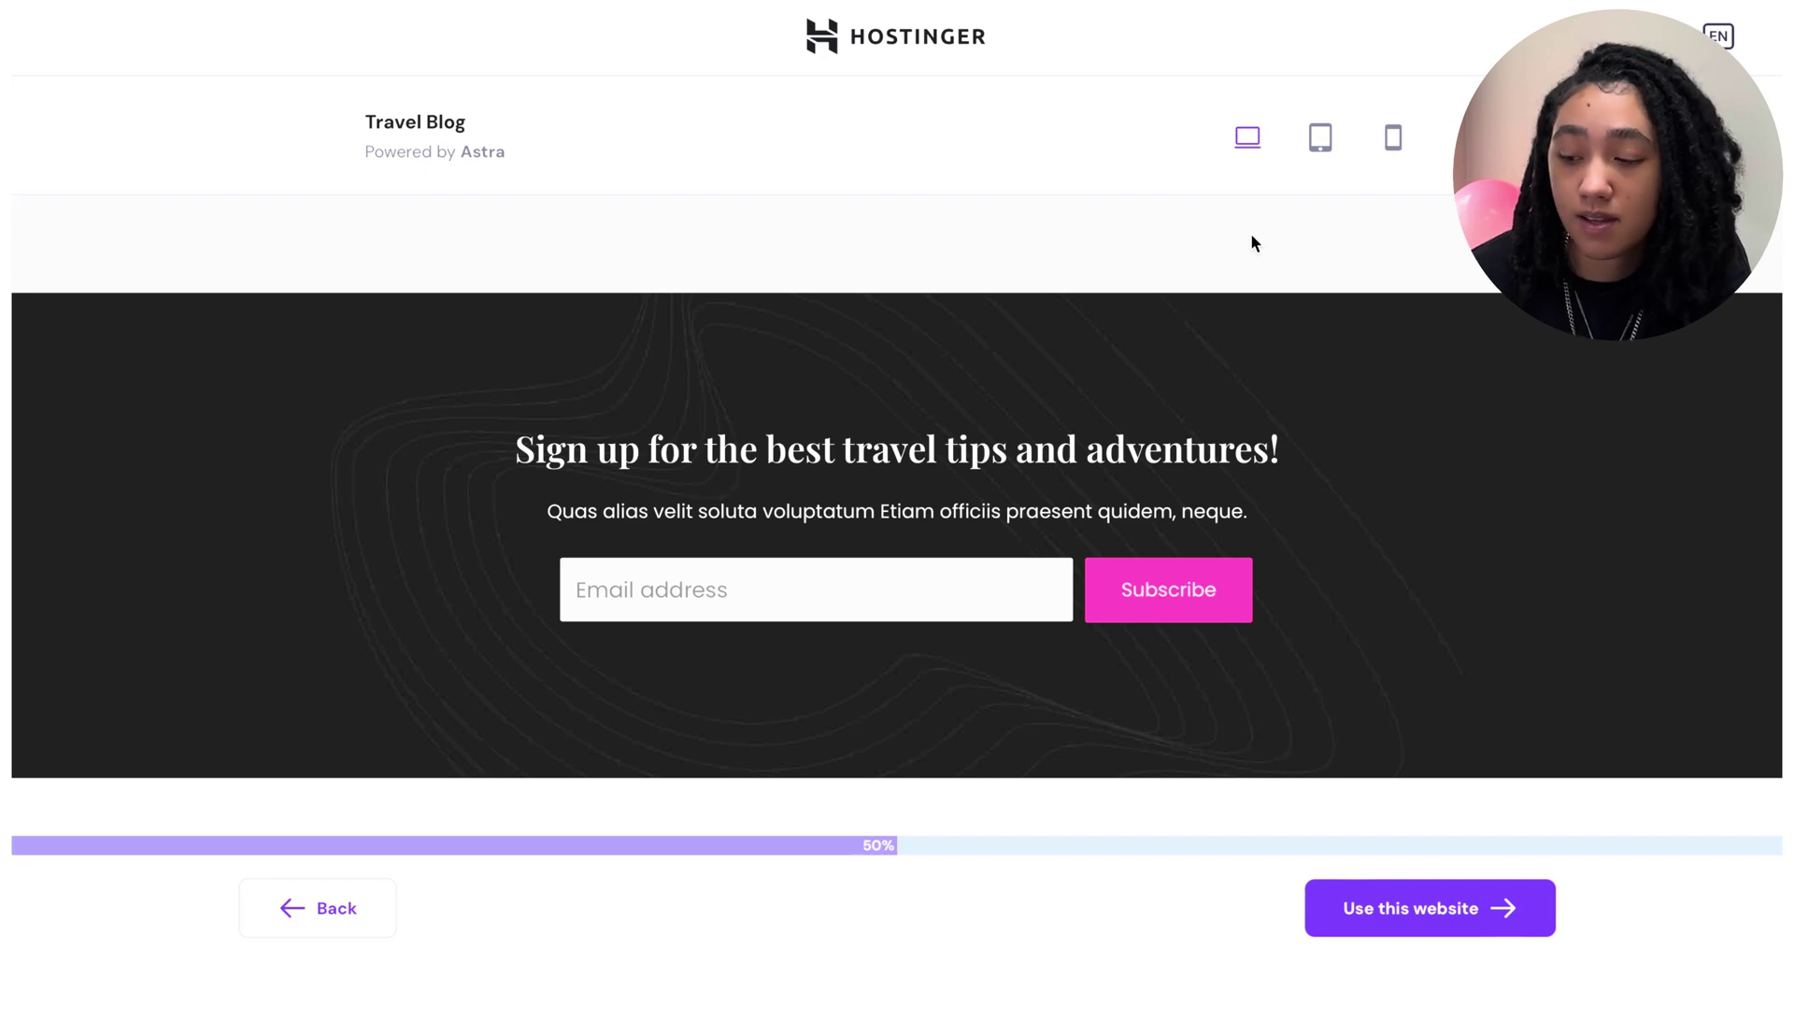
Preview the Travel Blog template at mobile size and choose it for the website.
left_click(1394, 140)
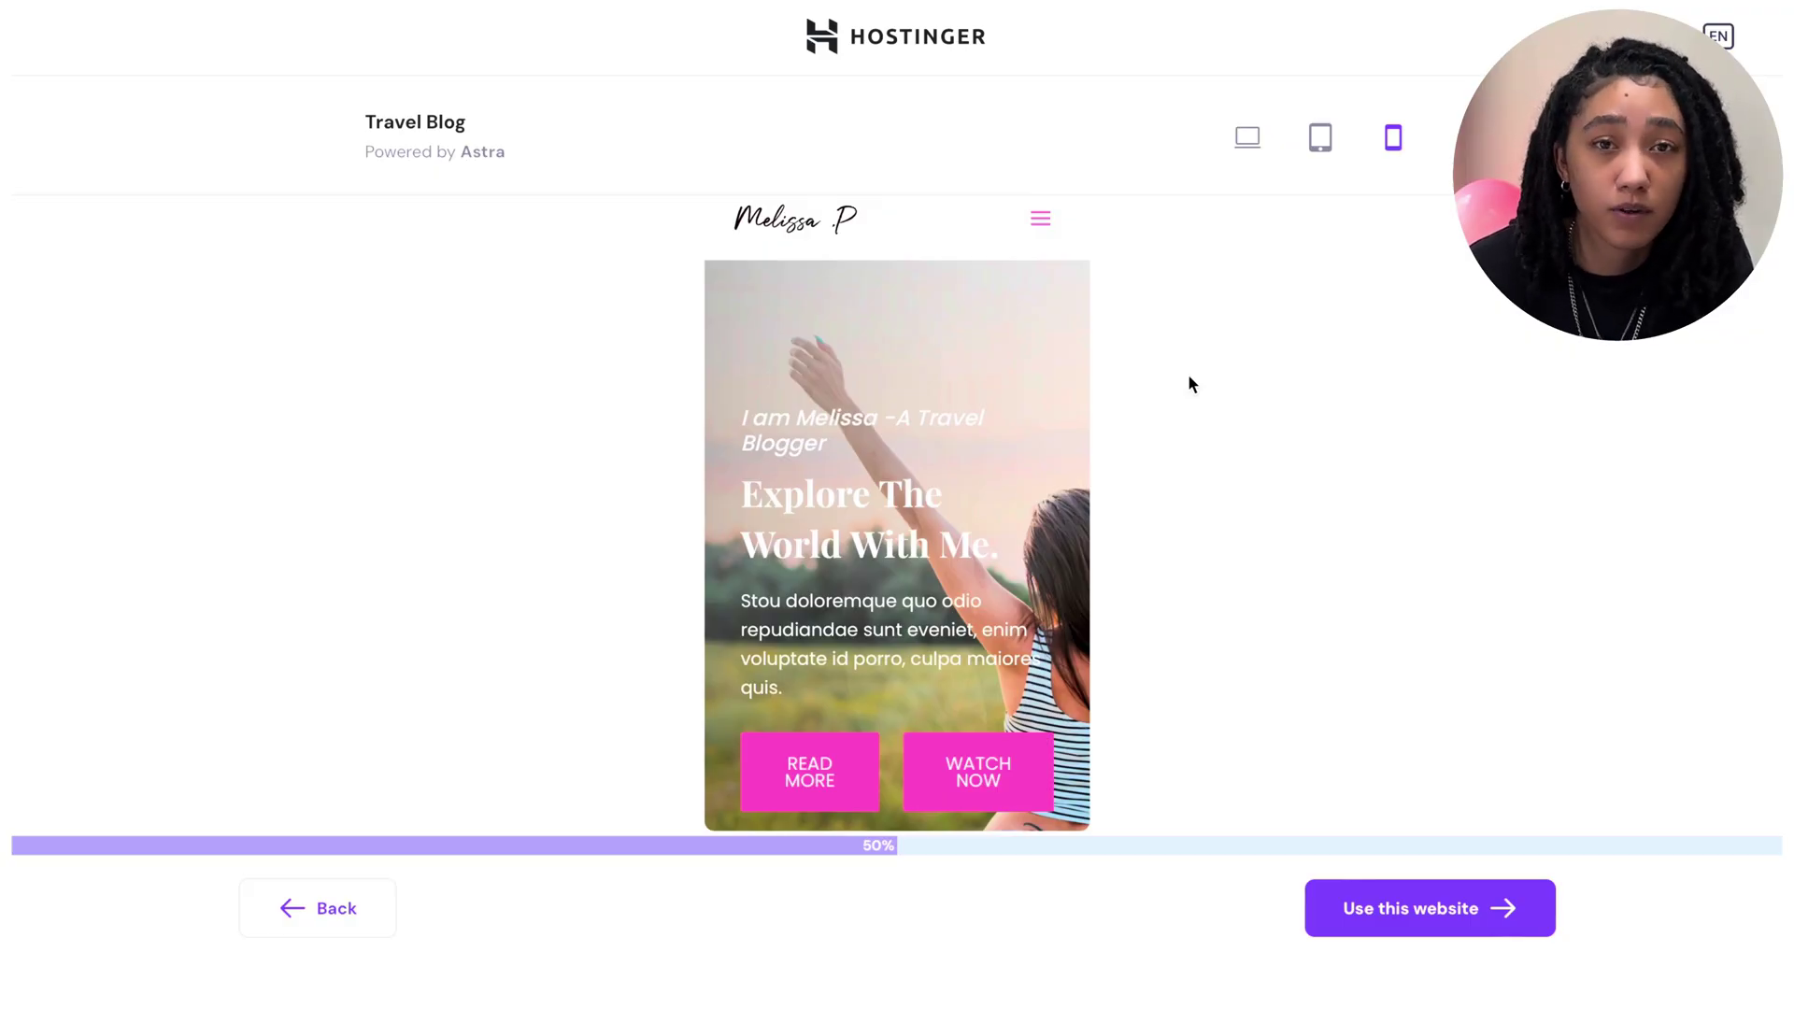
scroll(1005, 467, "down", 5)
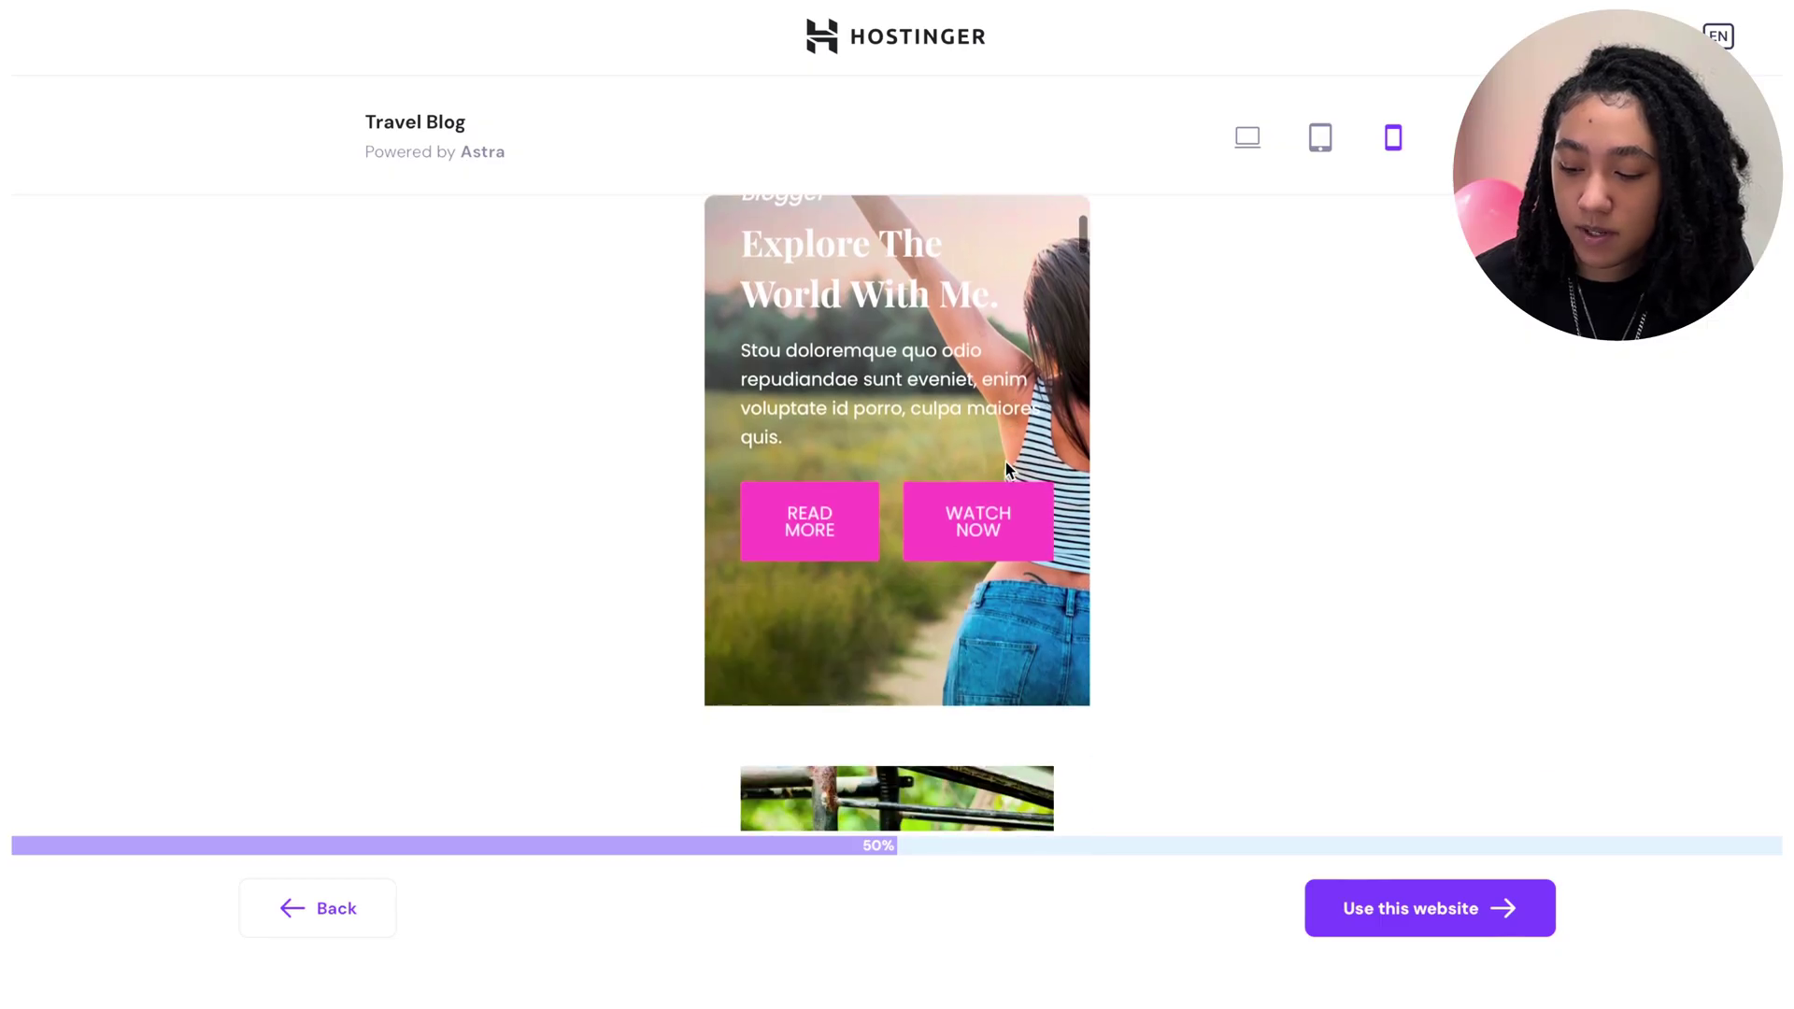
scroll(1006, 462, "down", 7)
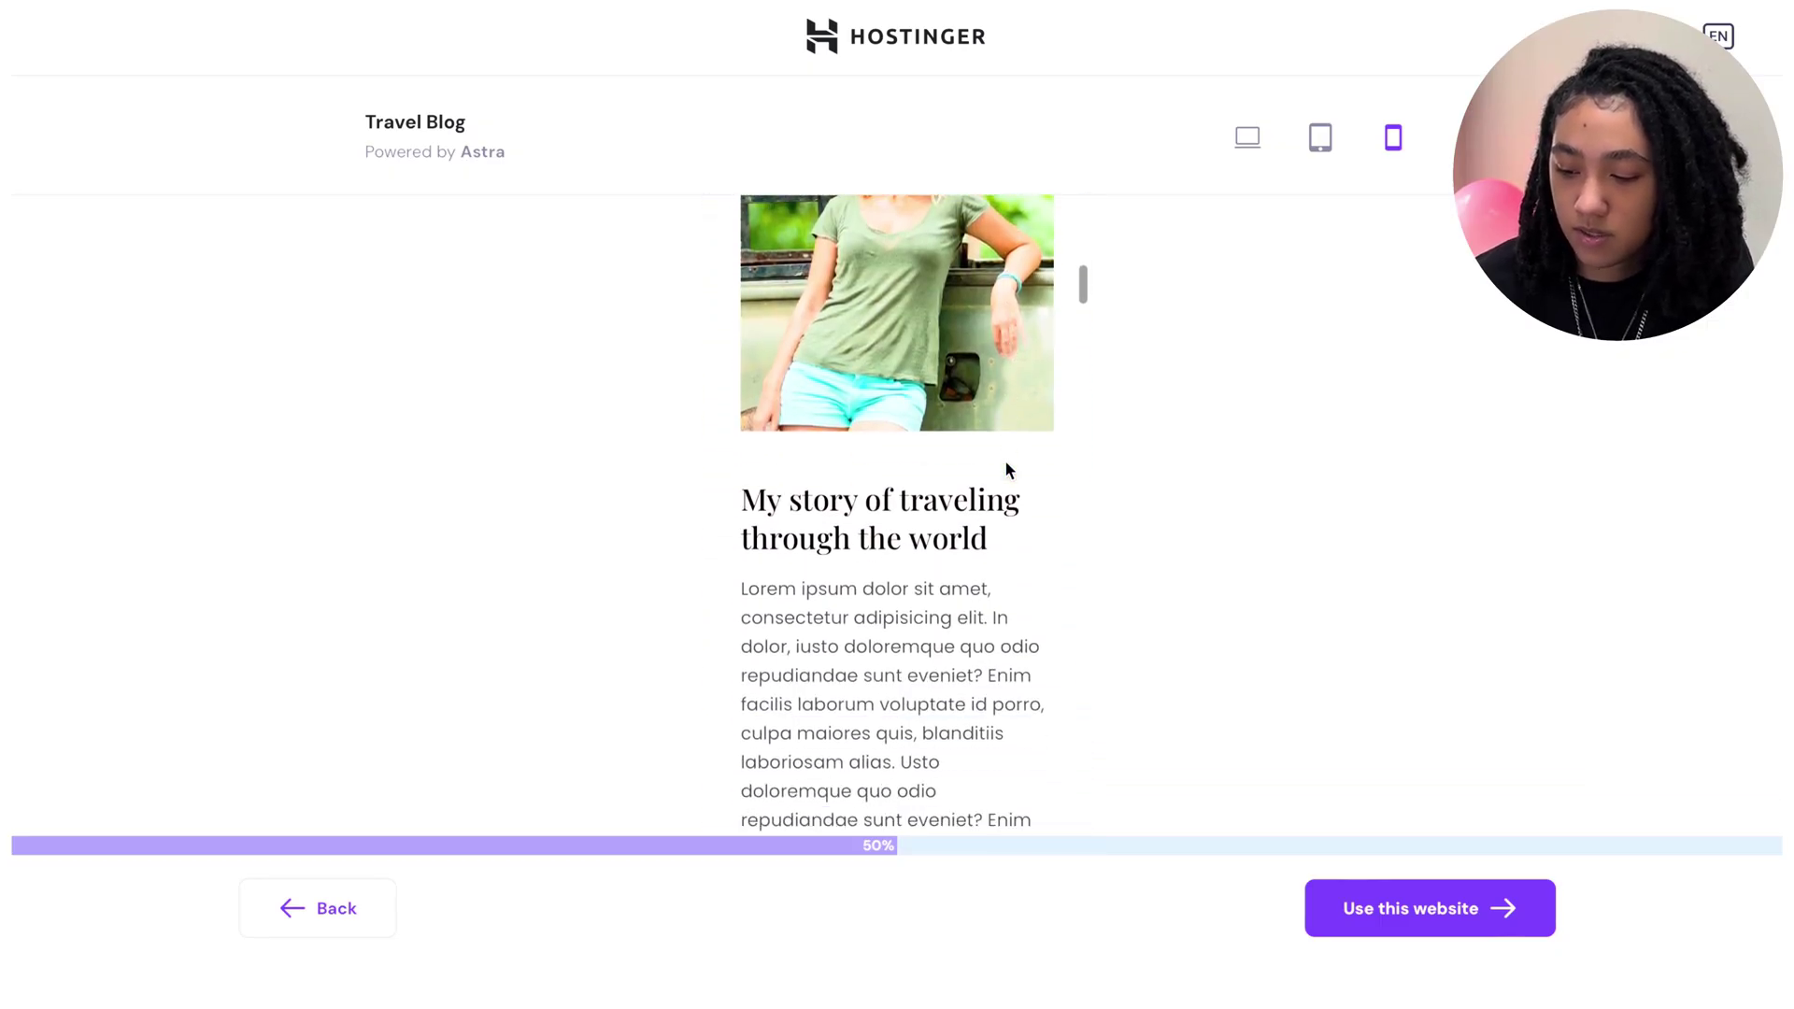
scroll(1006, 461, "down", 10)
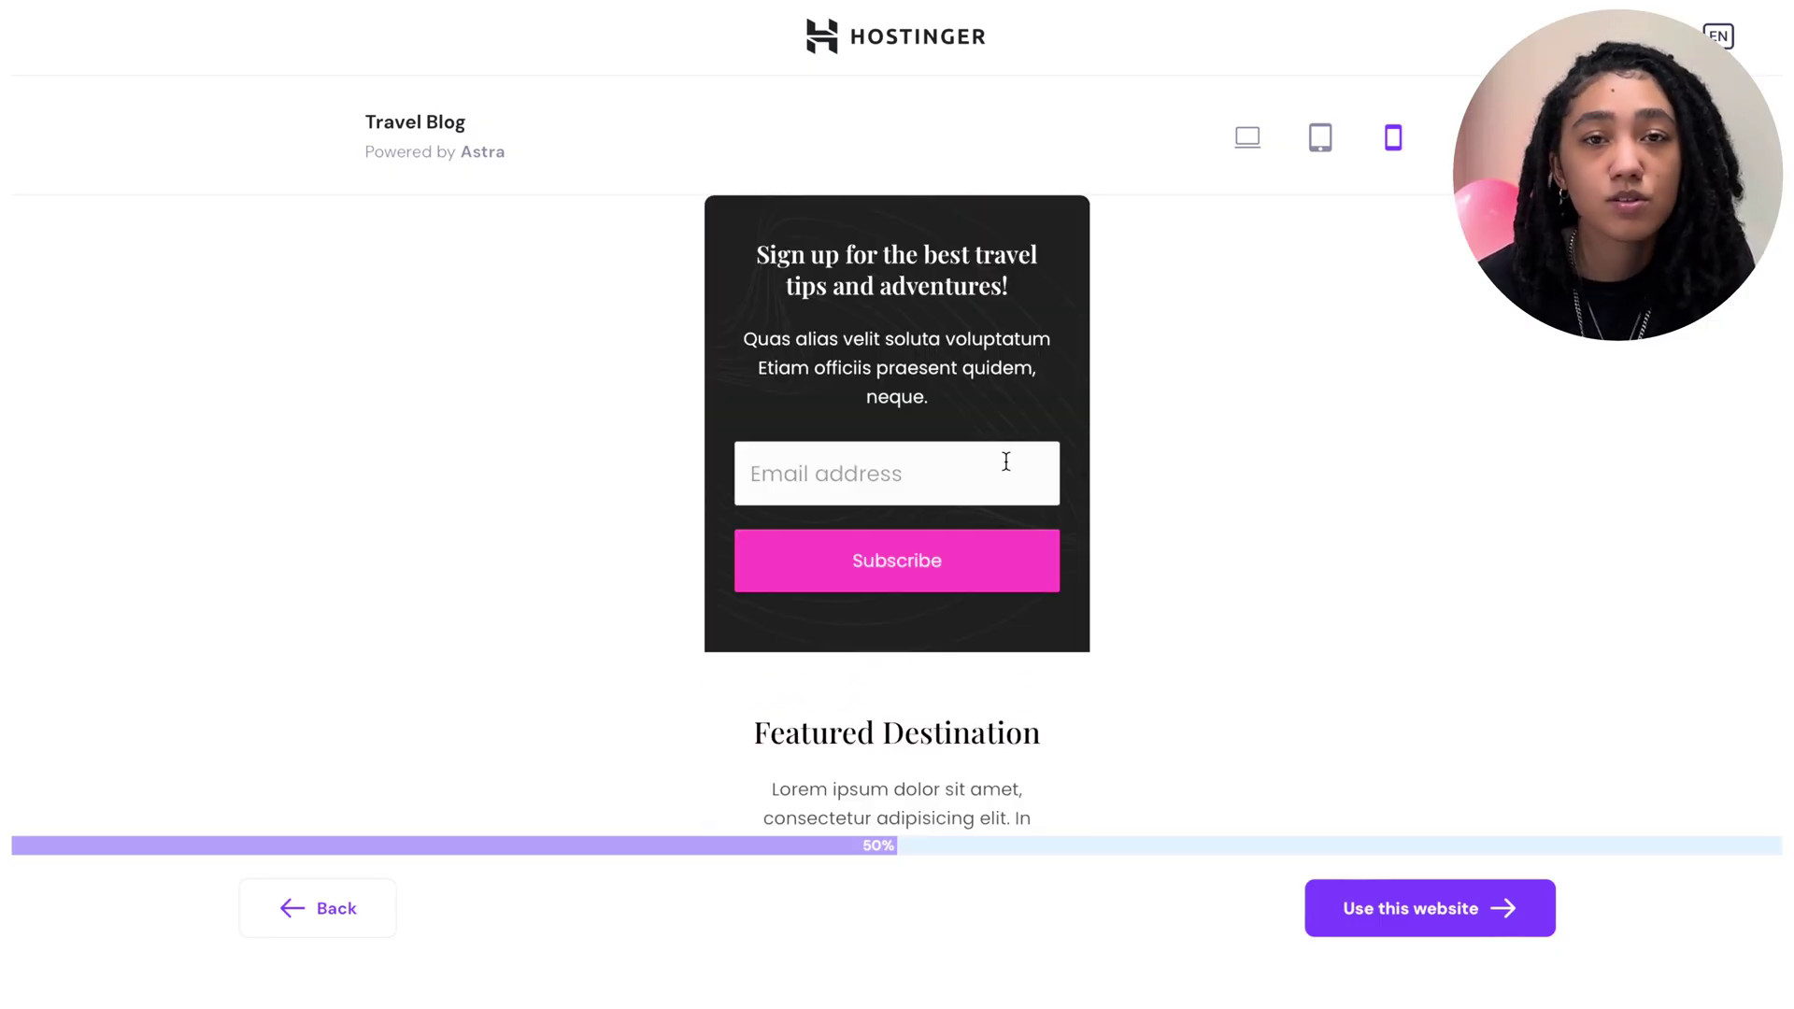
left_click(1405, 928)
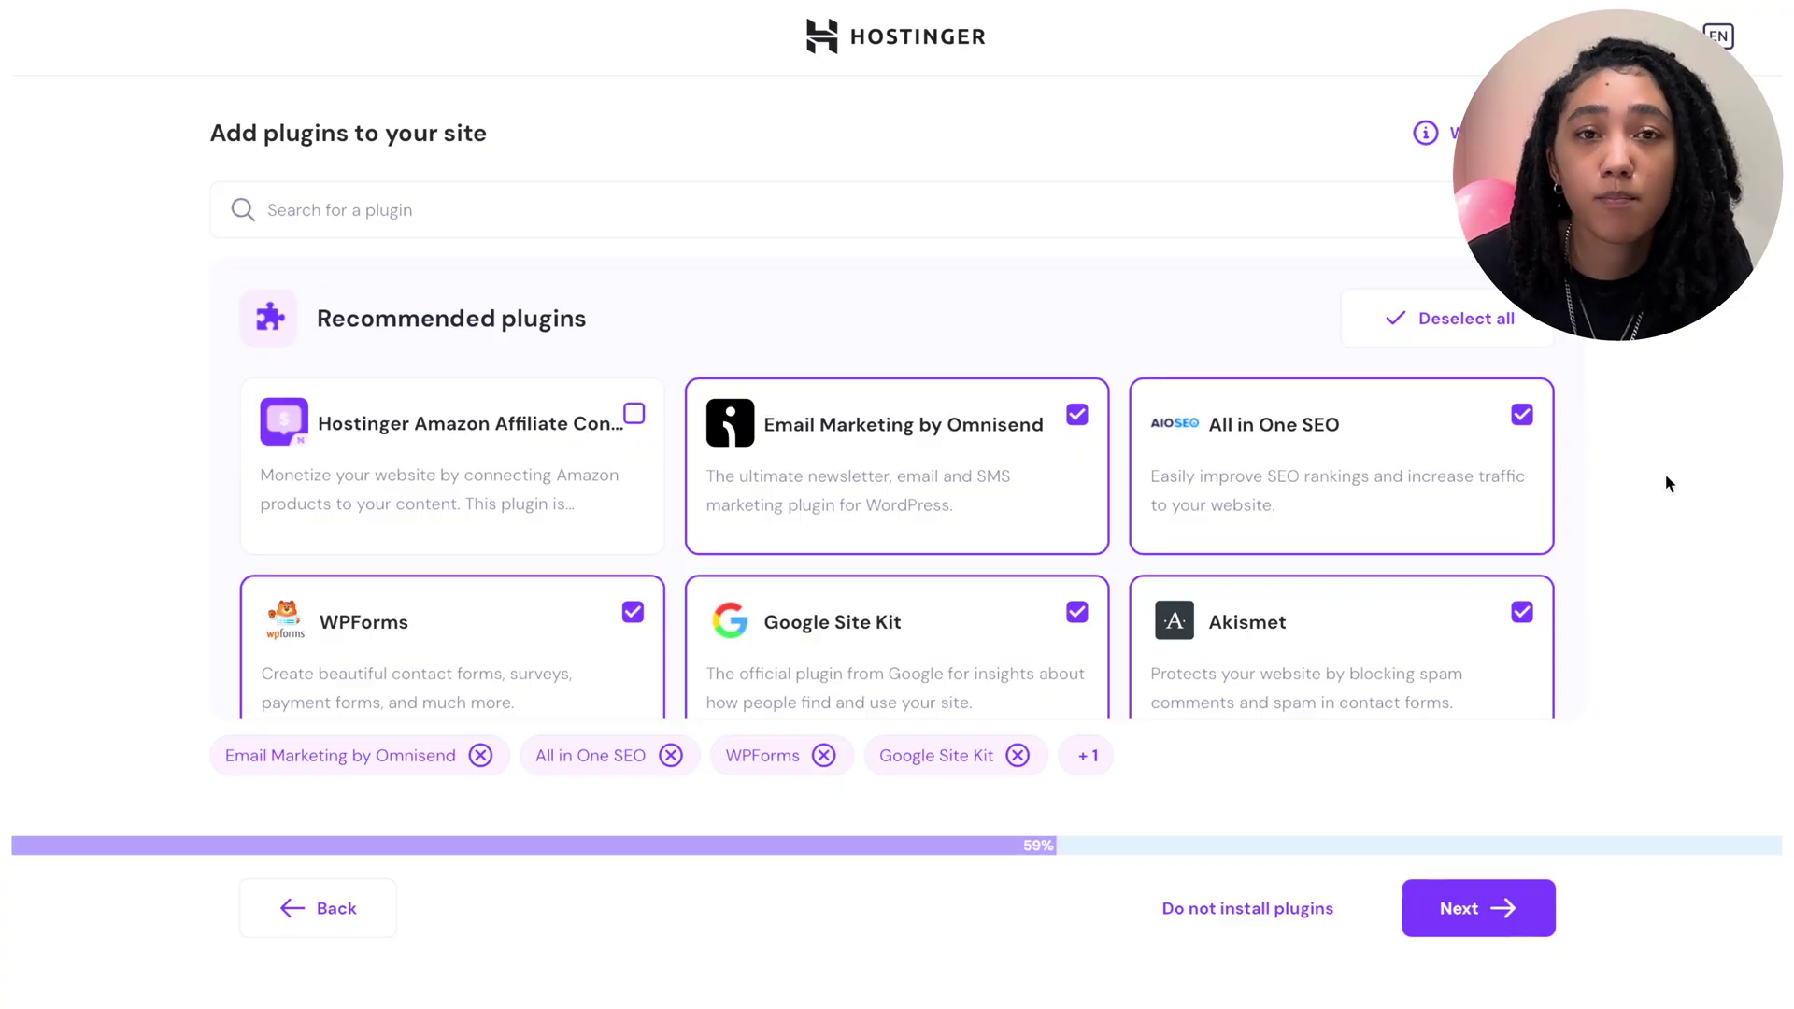
Add the Hostinger Amazon Affiliate plugin to the recommended selection, exclude Email Marketing by Omnisend, and continue.
left_click(634, 416)
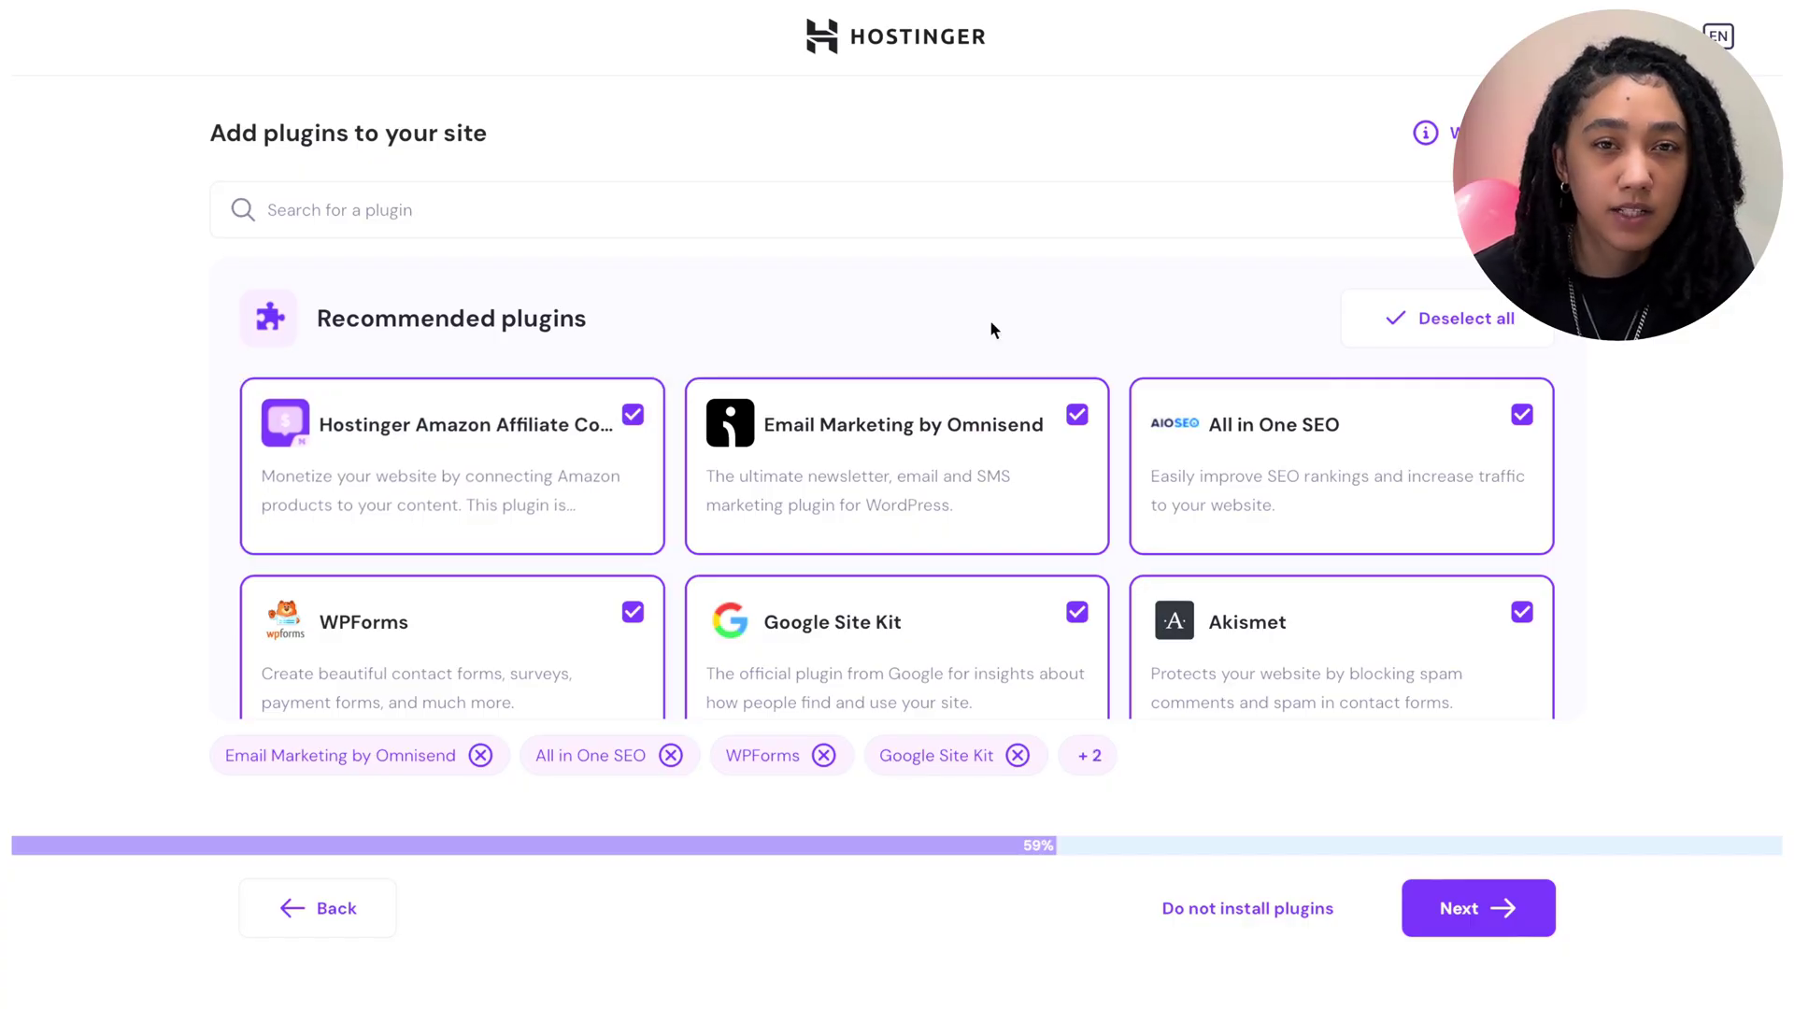
left_click(1078, 417)
scroll(1254, 400, "down", 1)
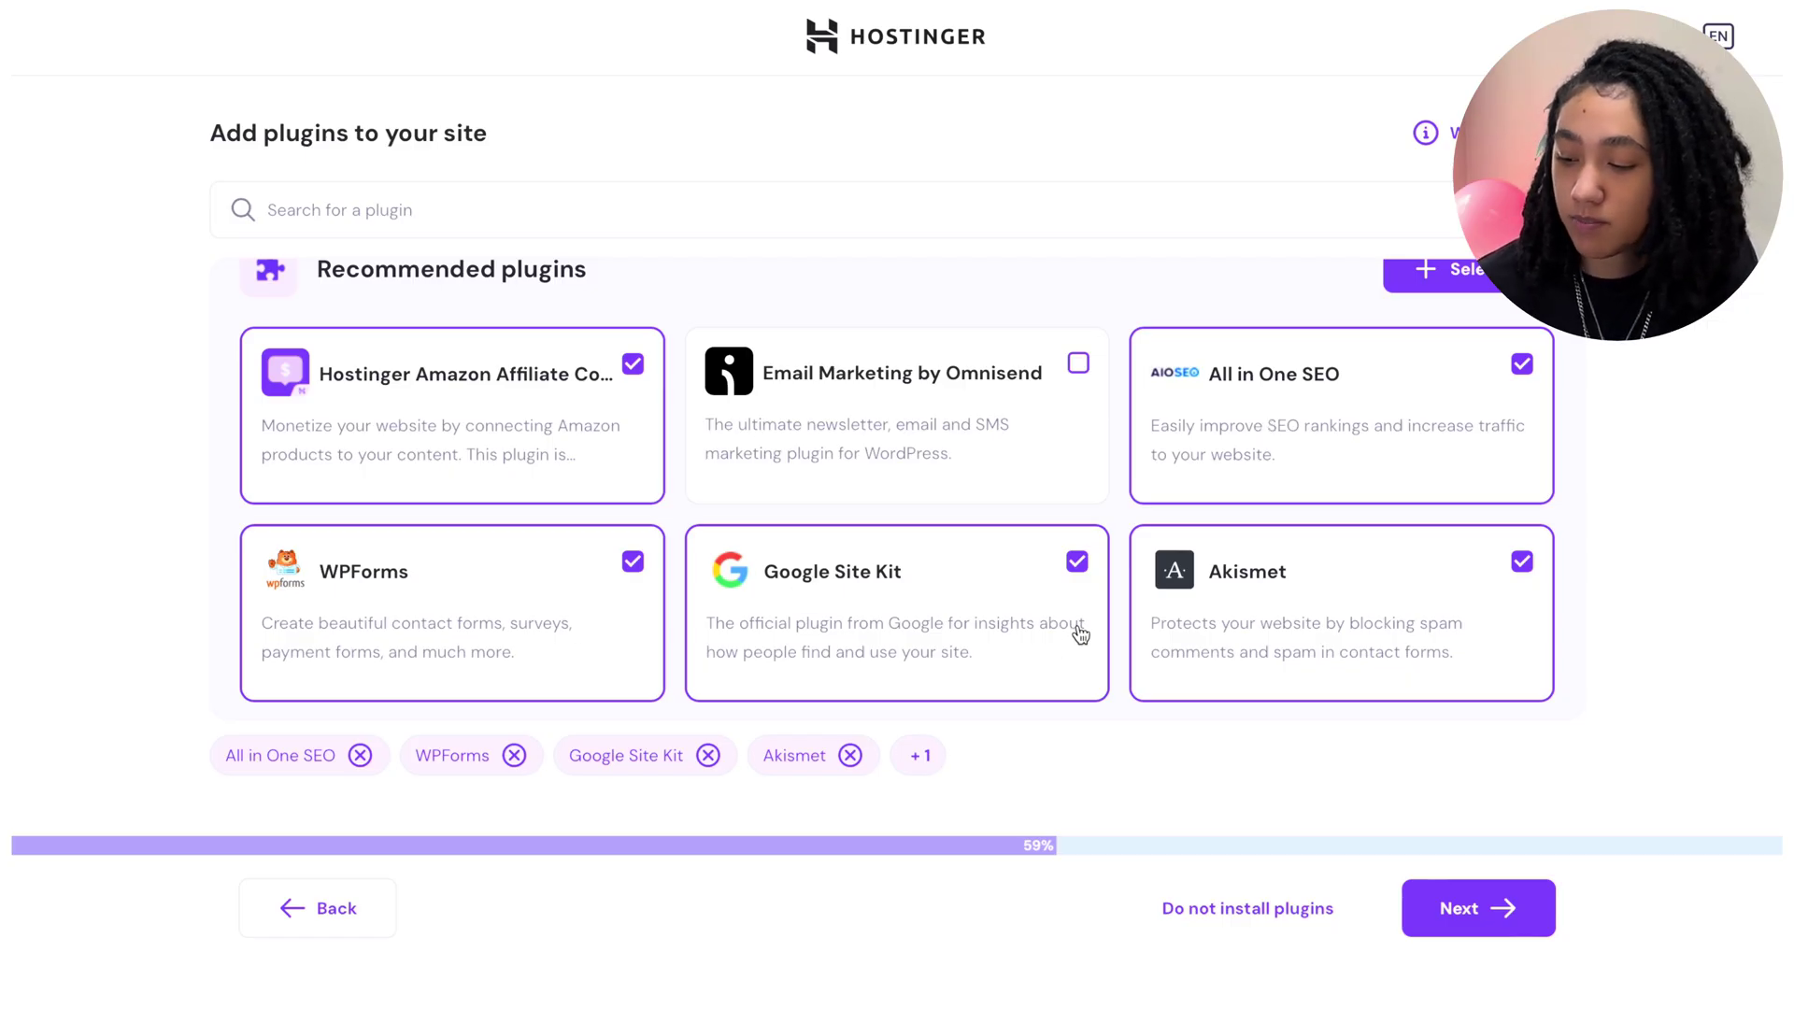
left_click(1463, 934)
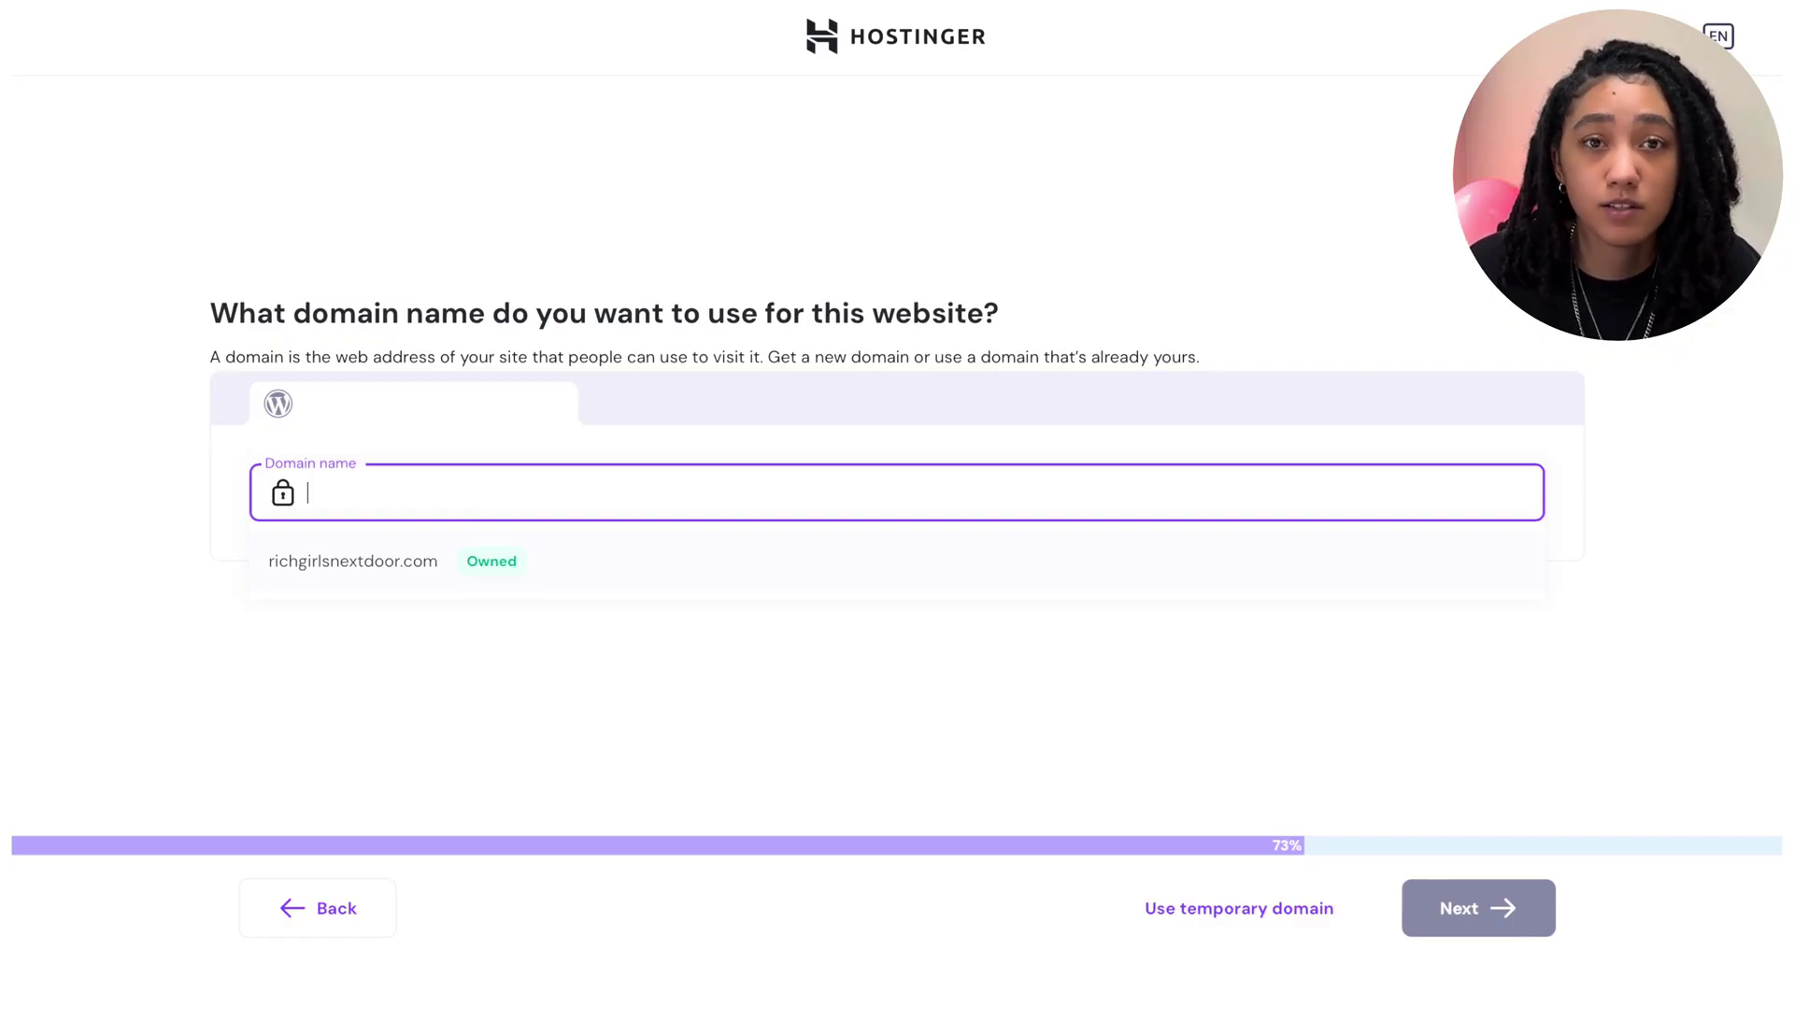
Search for new .online and .store domain names for the website, and clear the entry.
type("tatyanaconsulting.online")
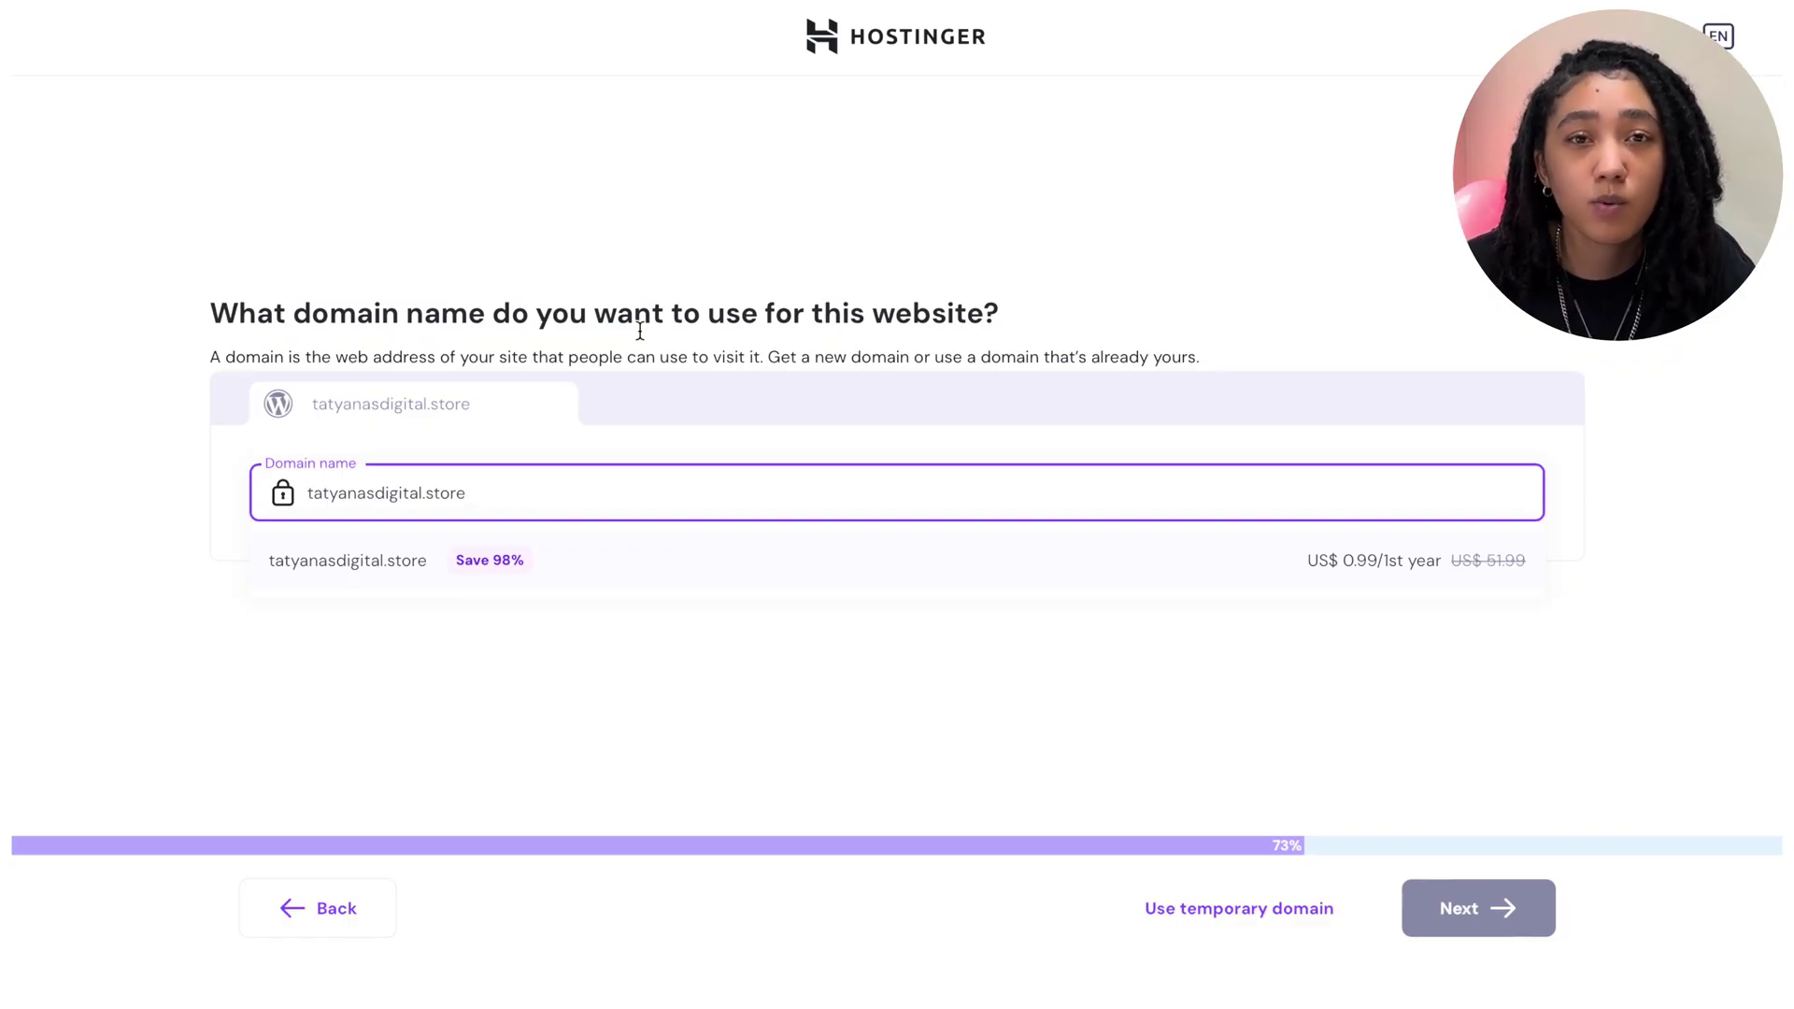
key("ctrl+a")
key("BackSpace")
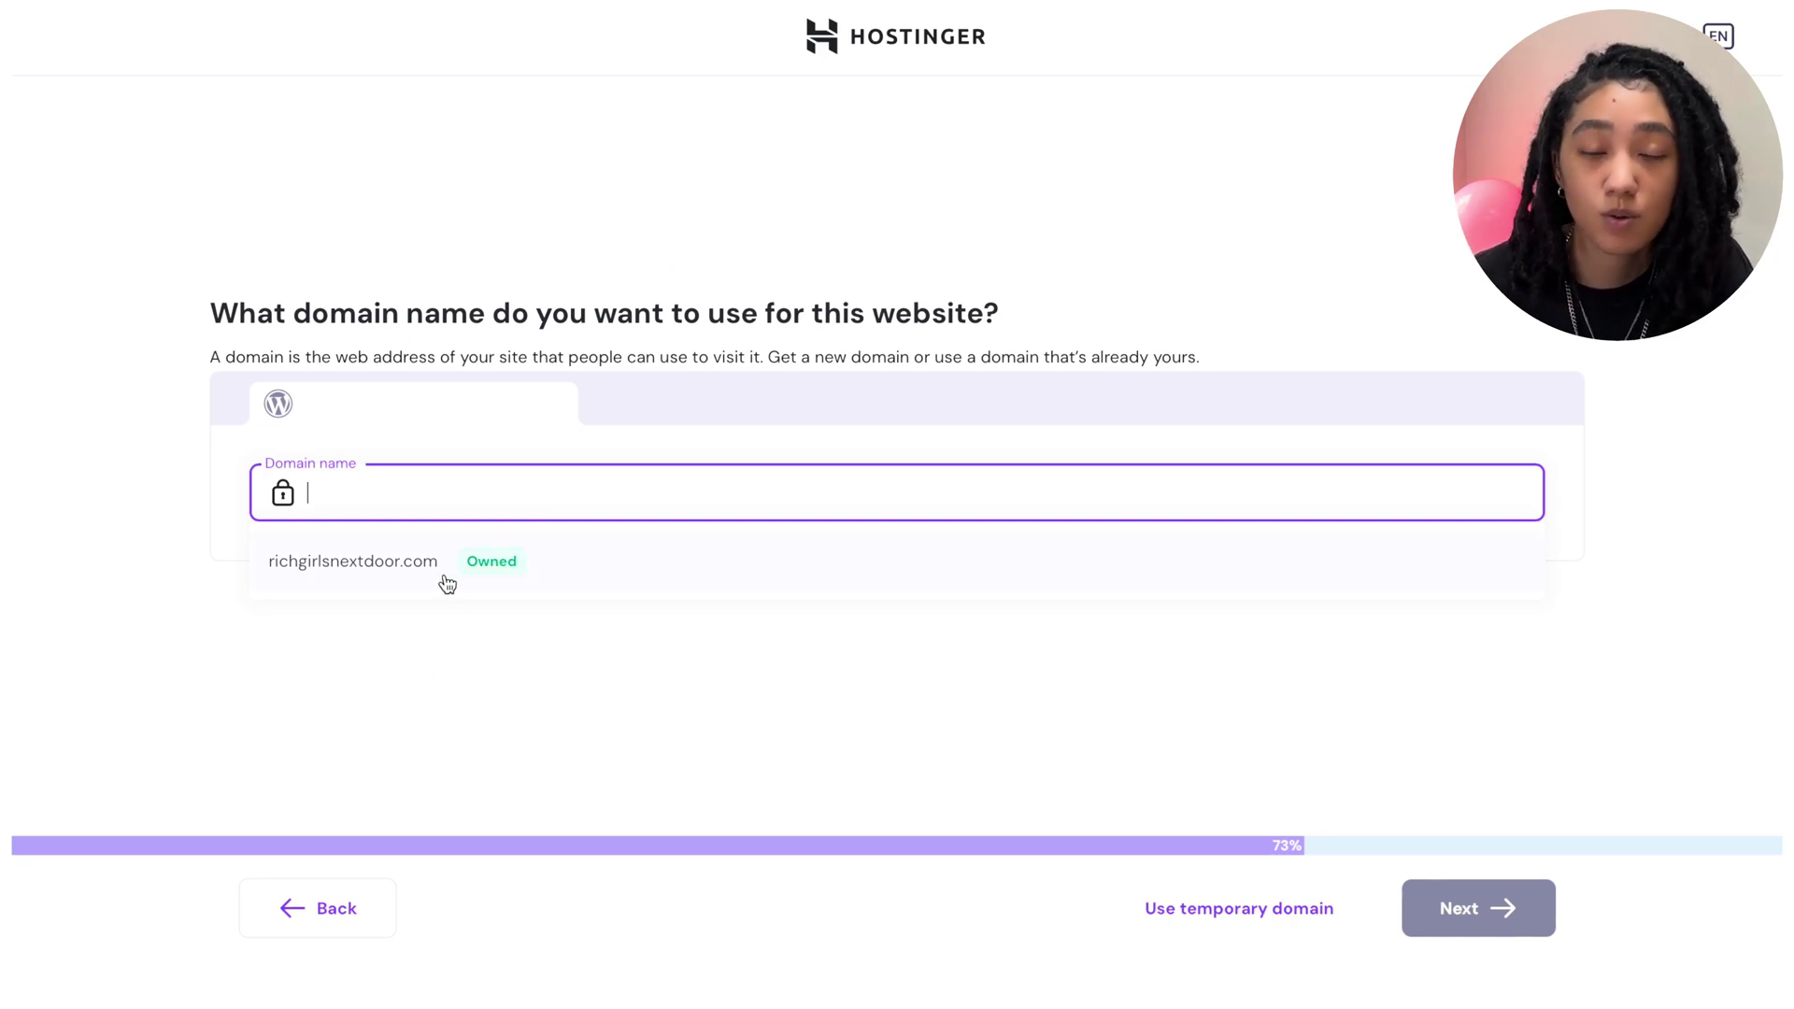
Use the owned domain richgirlsnextdoor.com and install WordPress on the United States, North Carolina data center.
left_click(374, 561)
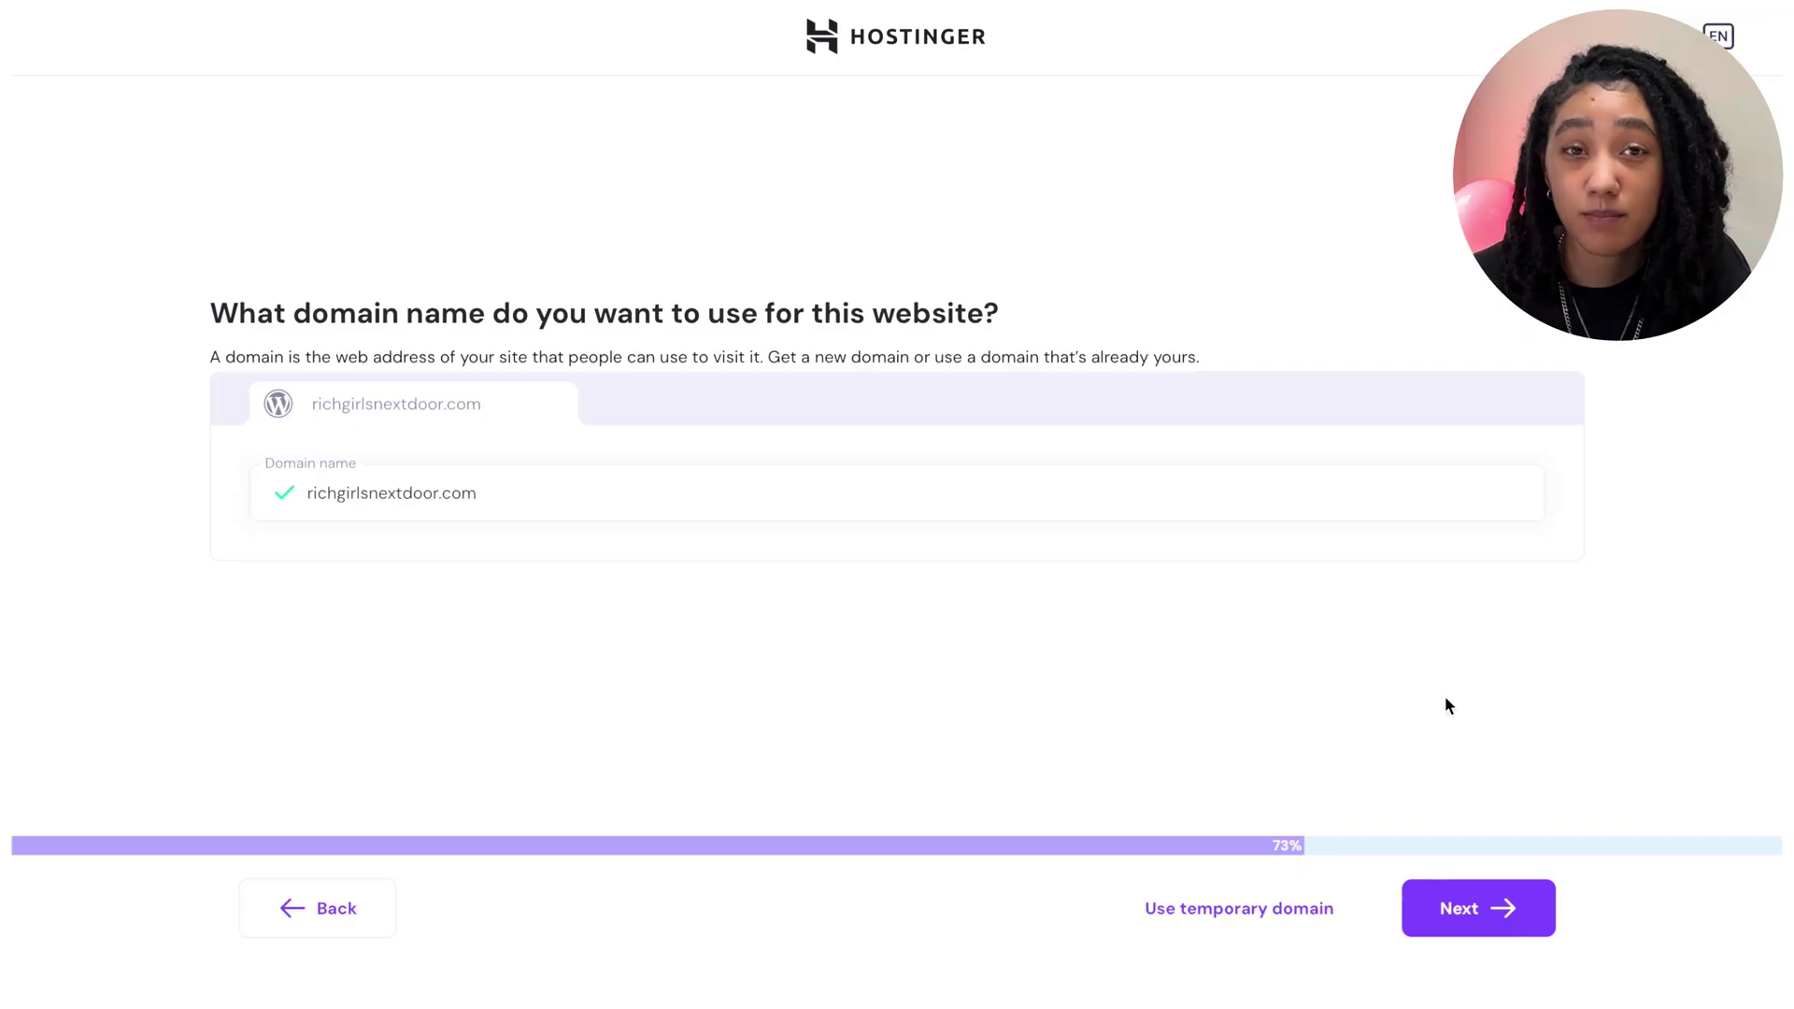
left_click(1440, 923)
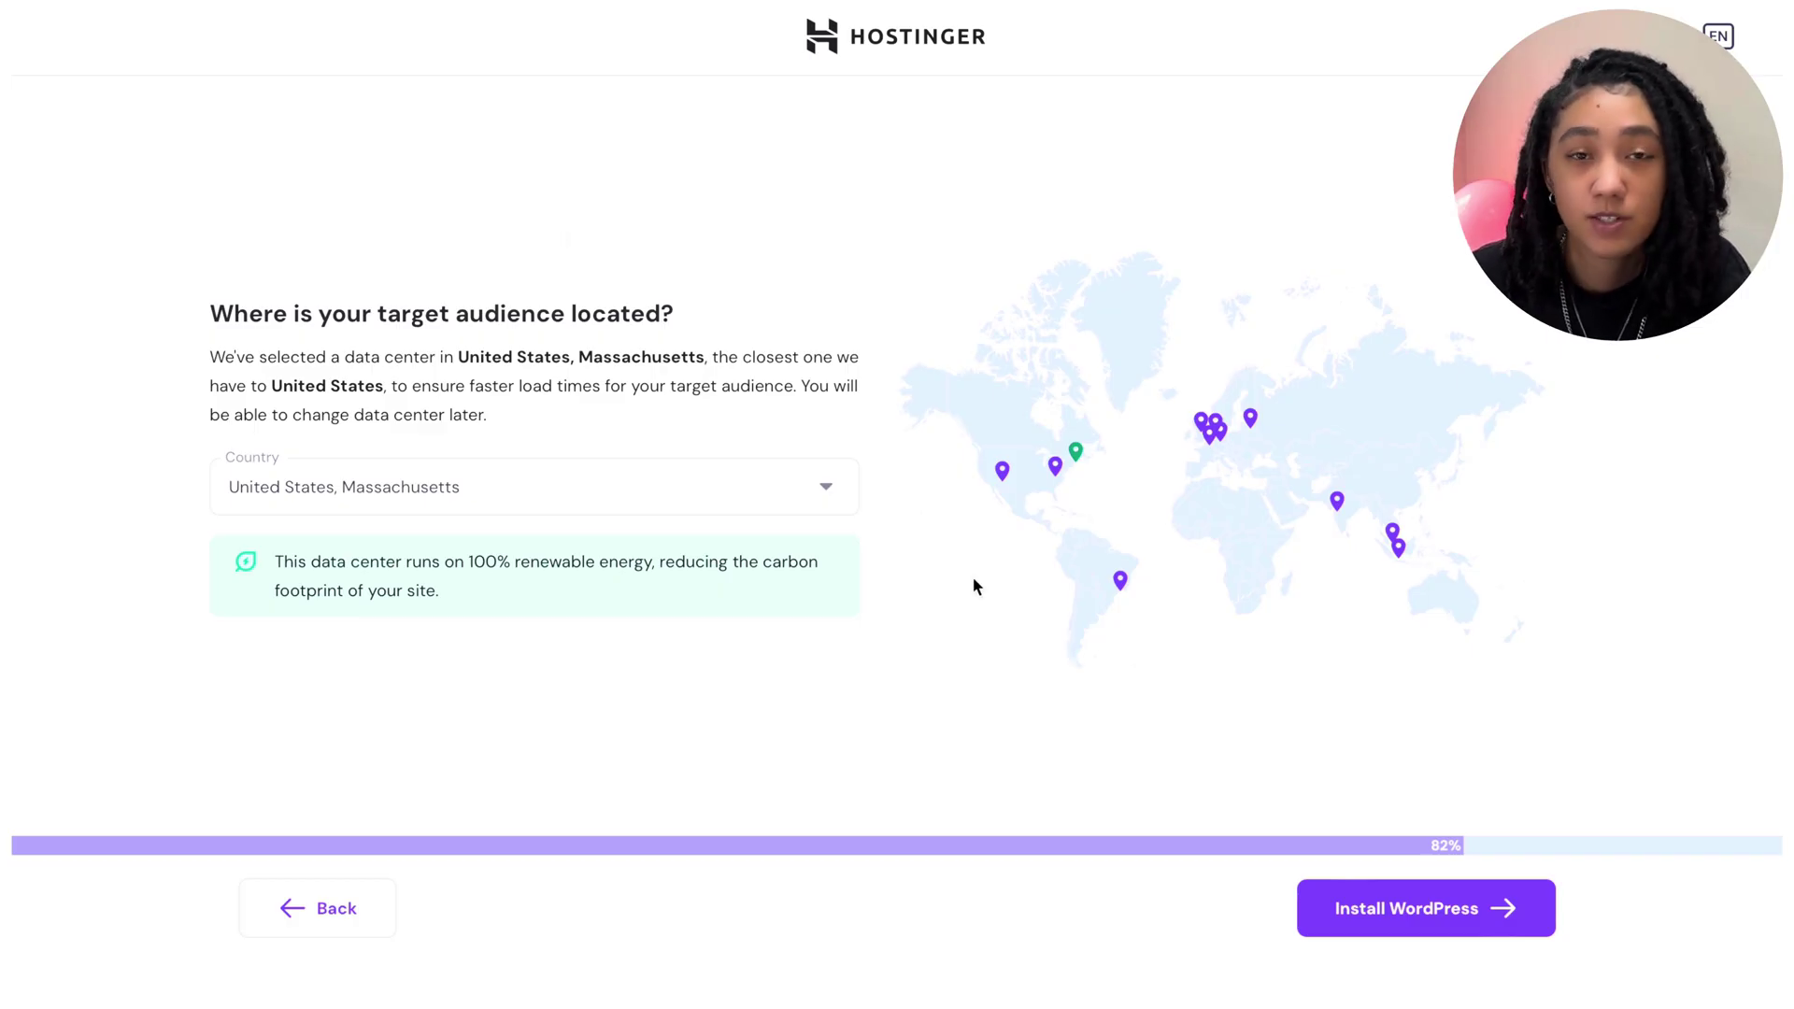
left_click(1055, 466)
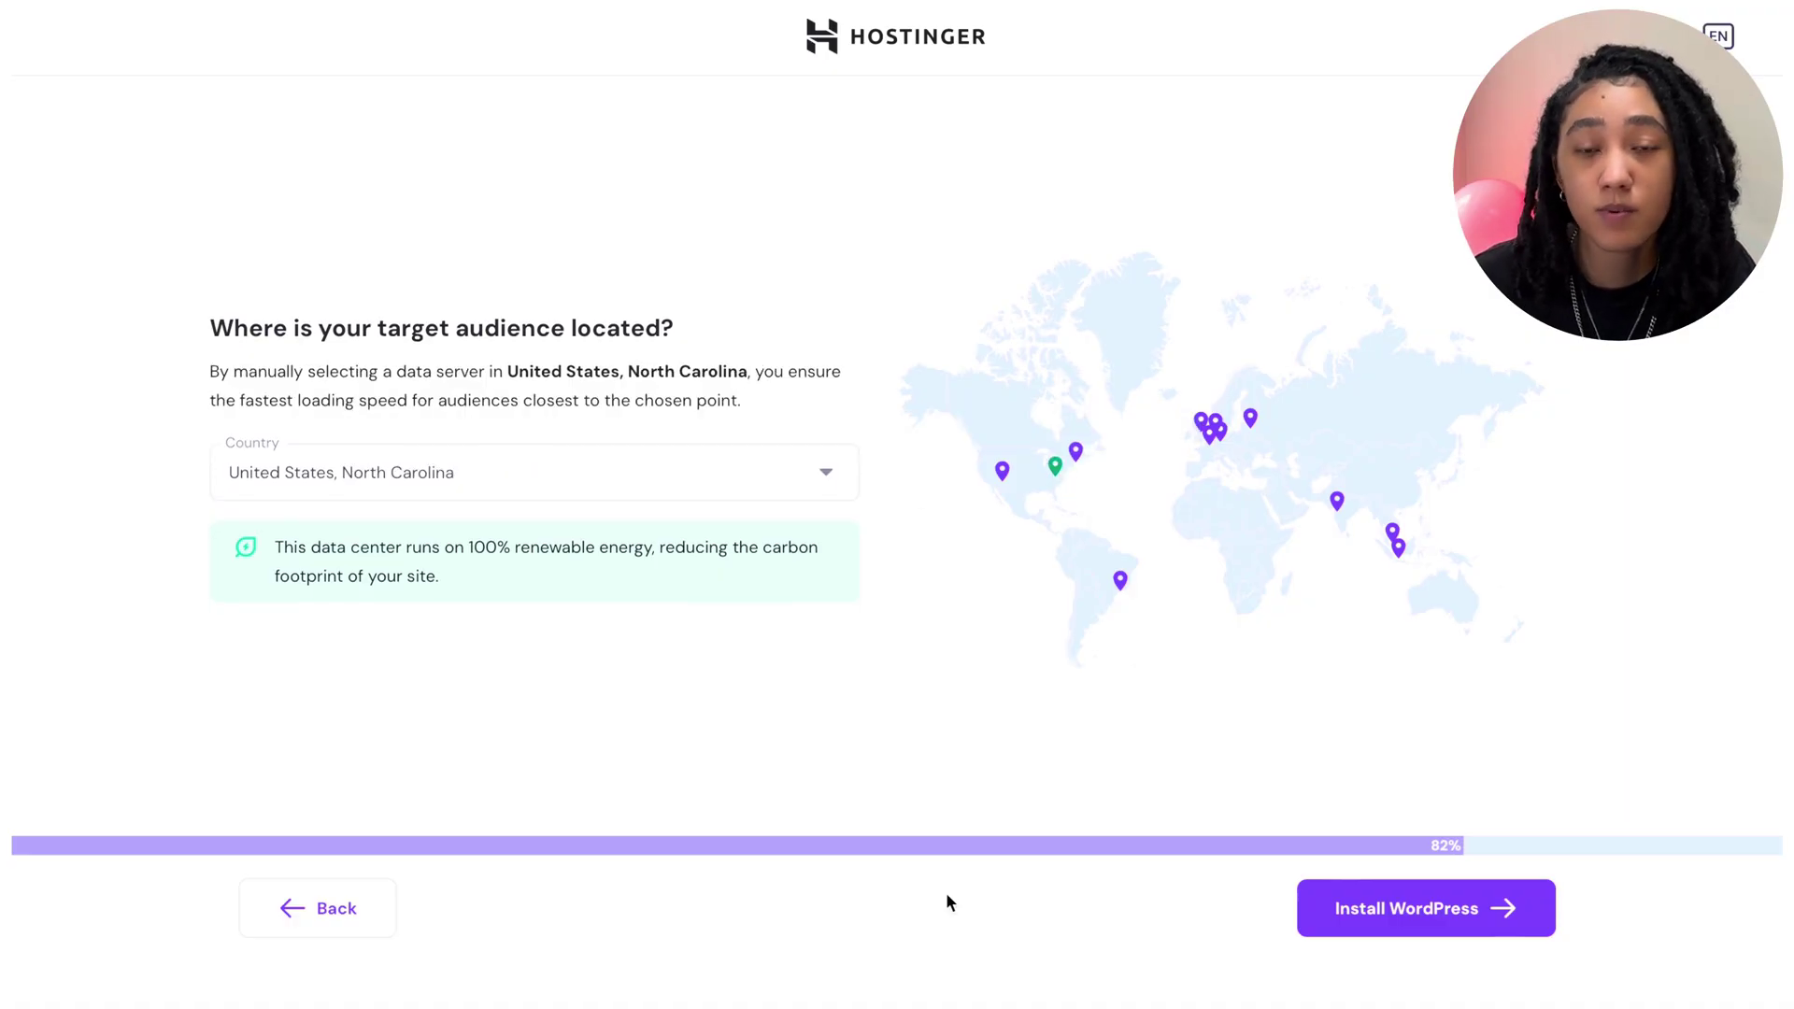
left_click(1322, 927)
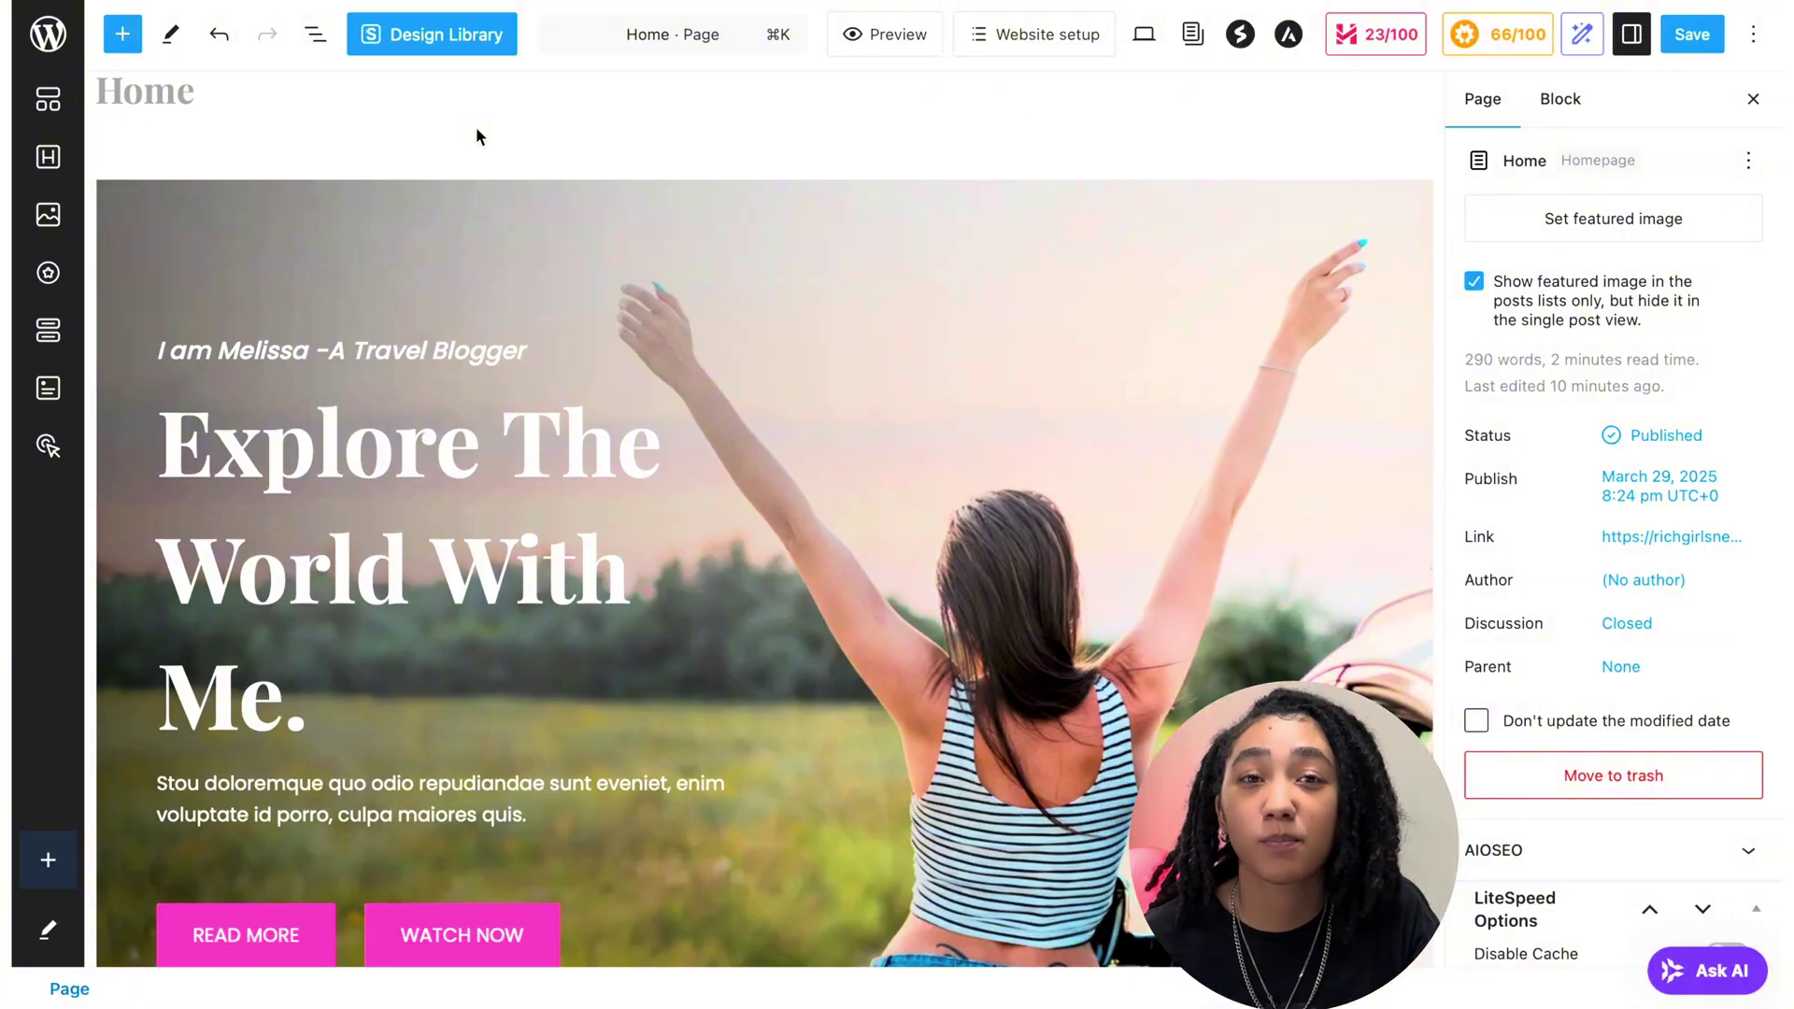
Replace the Home page hero container's background with the "money pink" stock photo of a hand holding banknotes over red jelly.
scroll(993, 184, "up", 1)
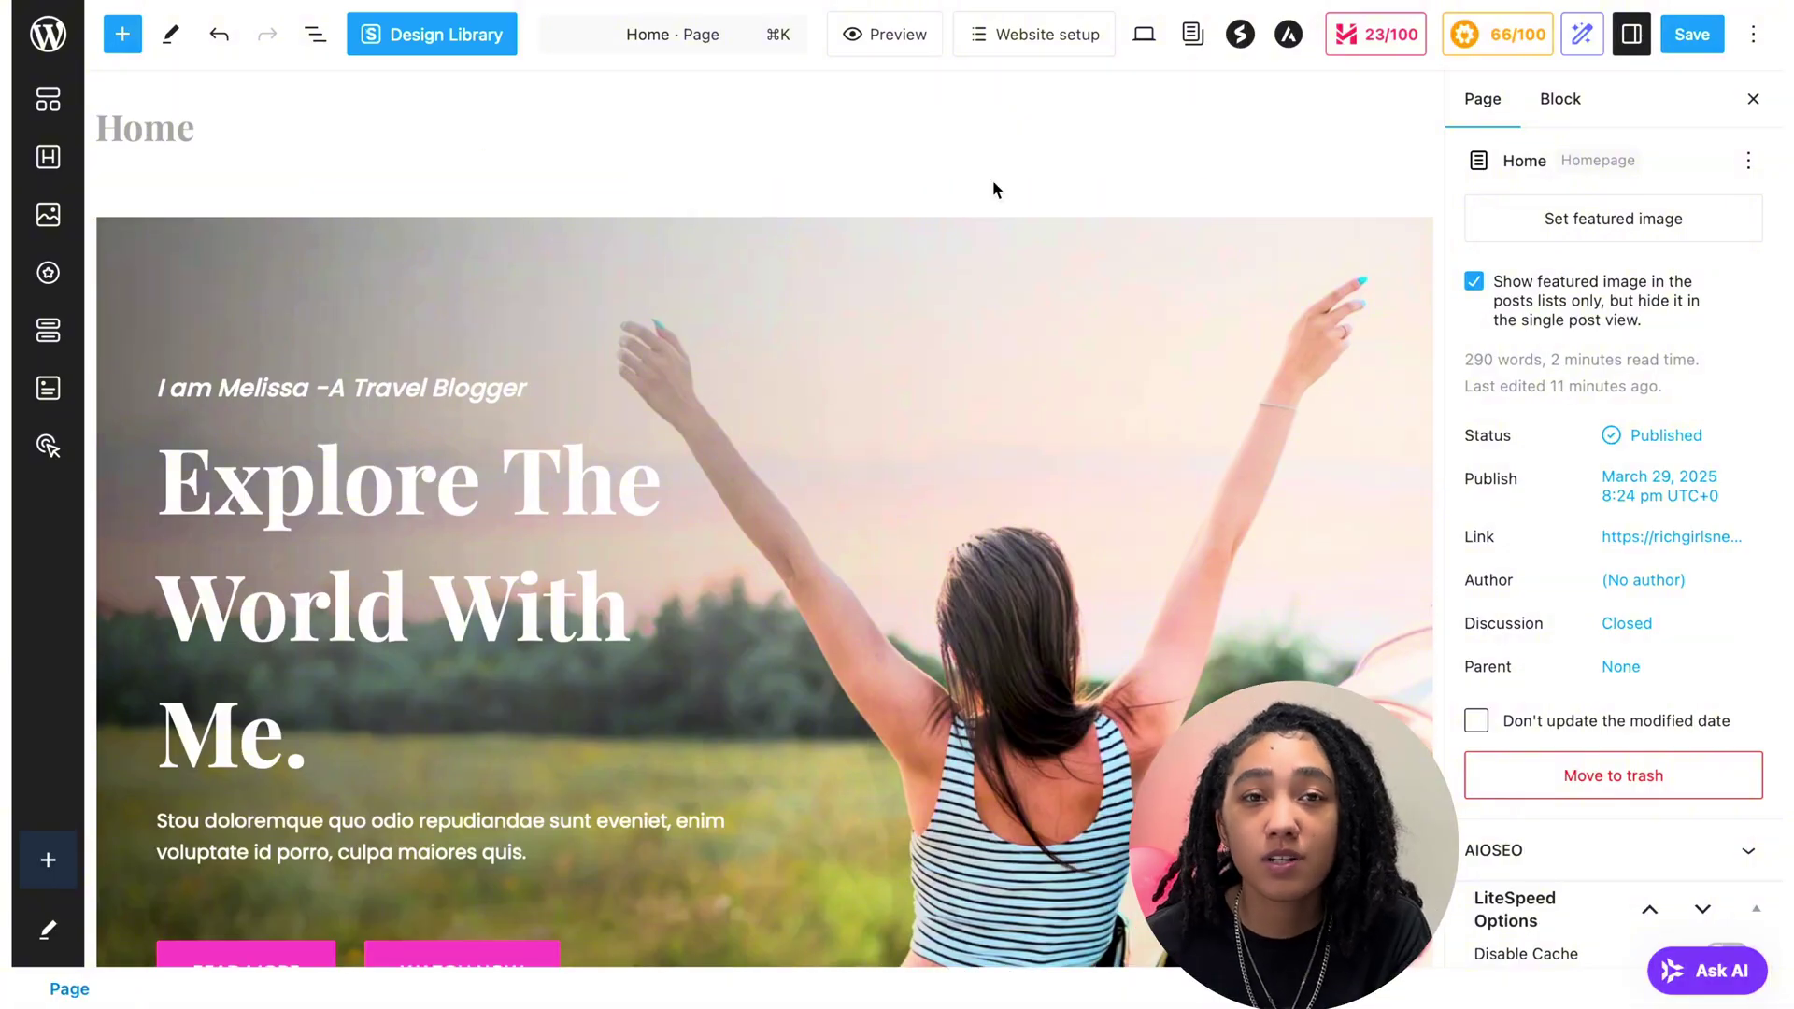
left_click(960, 293)
left_click(1605, 305)
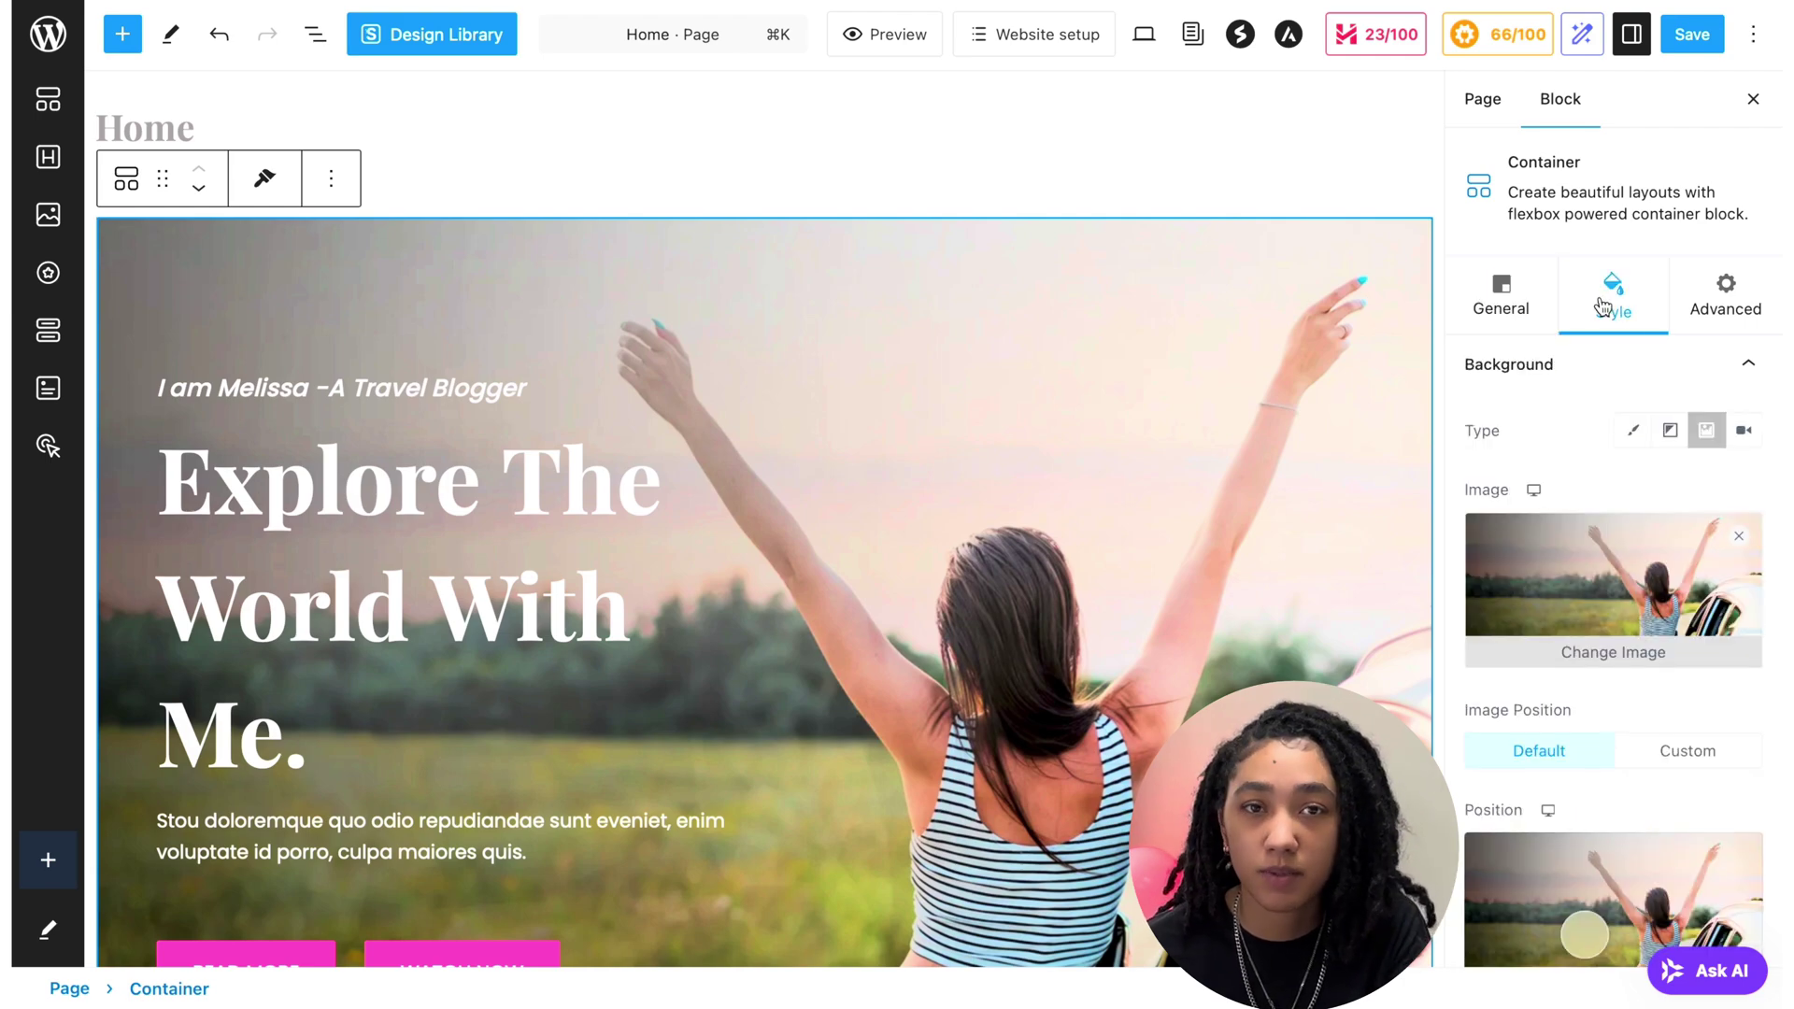
left_click(1614, 651)
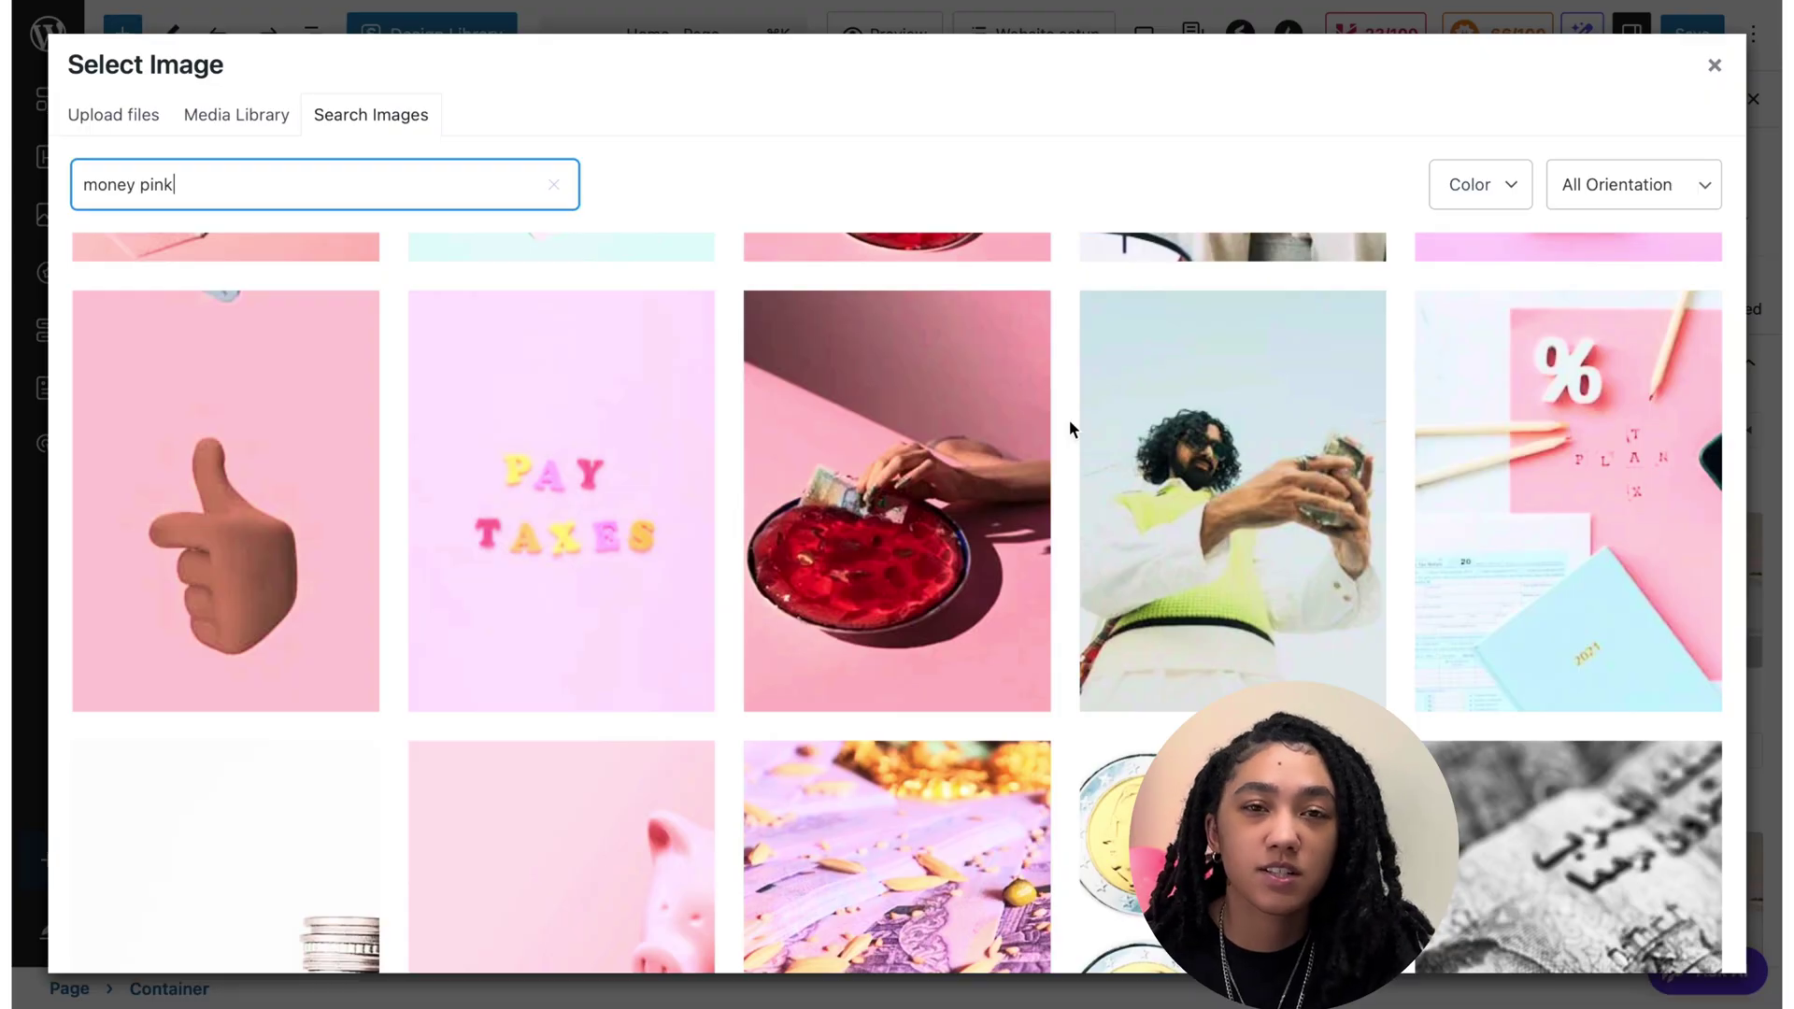
mouse_move(1007, 432)
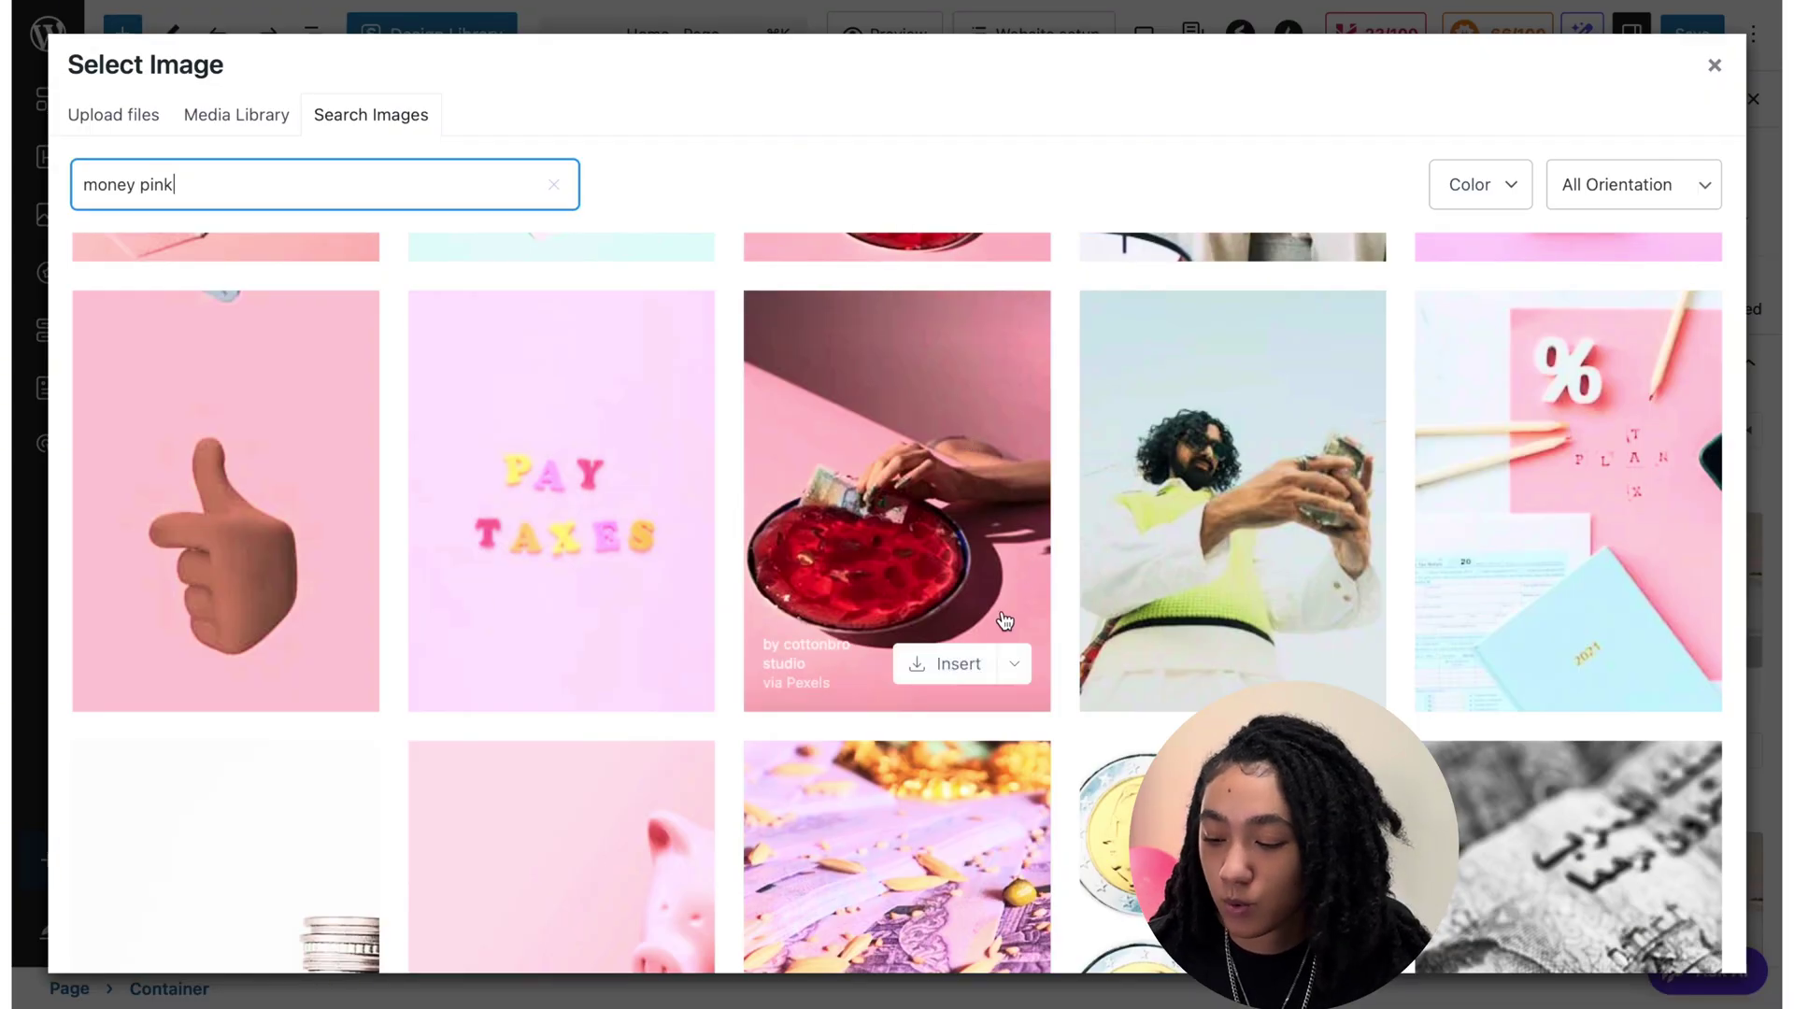
left_click(967, 675)
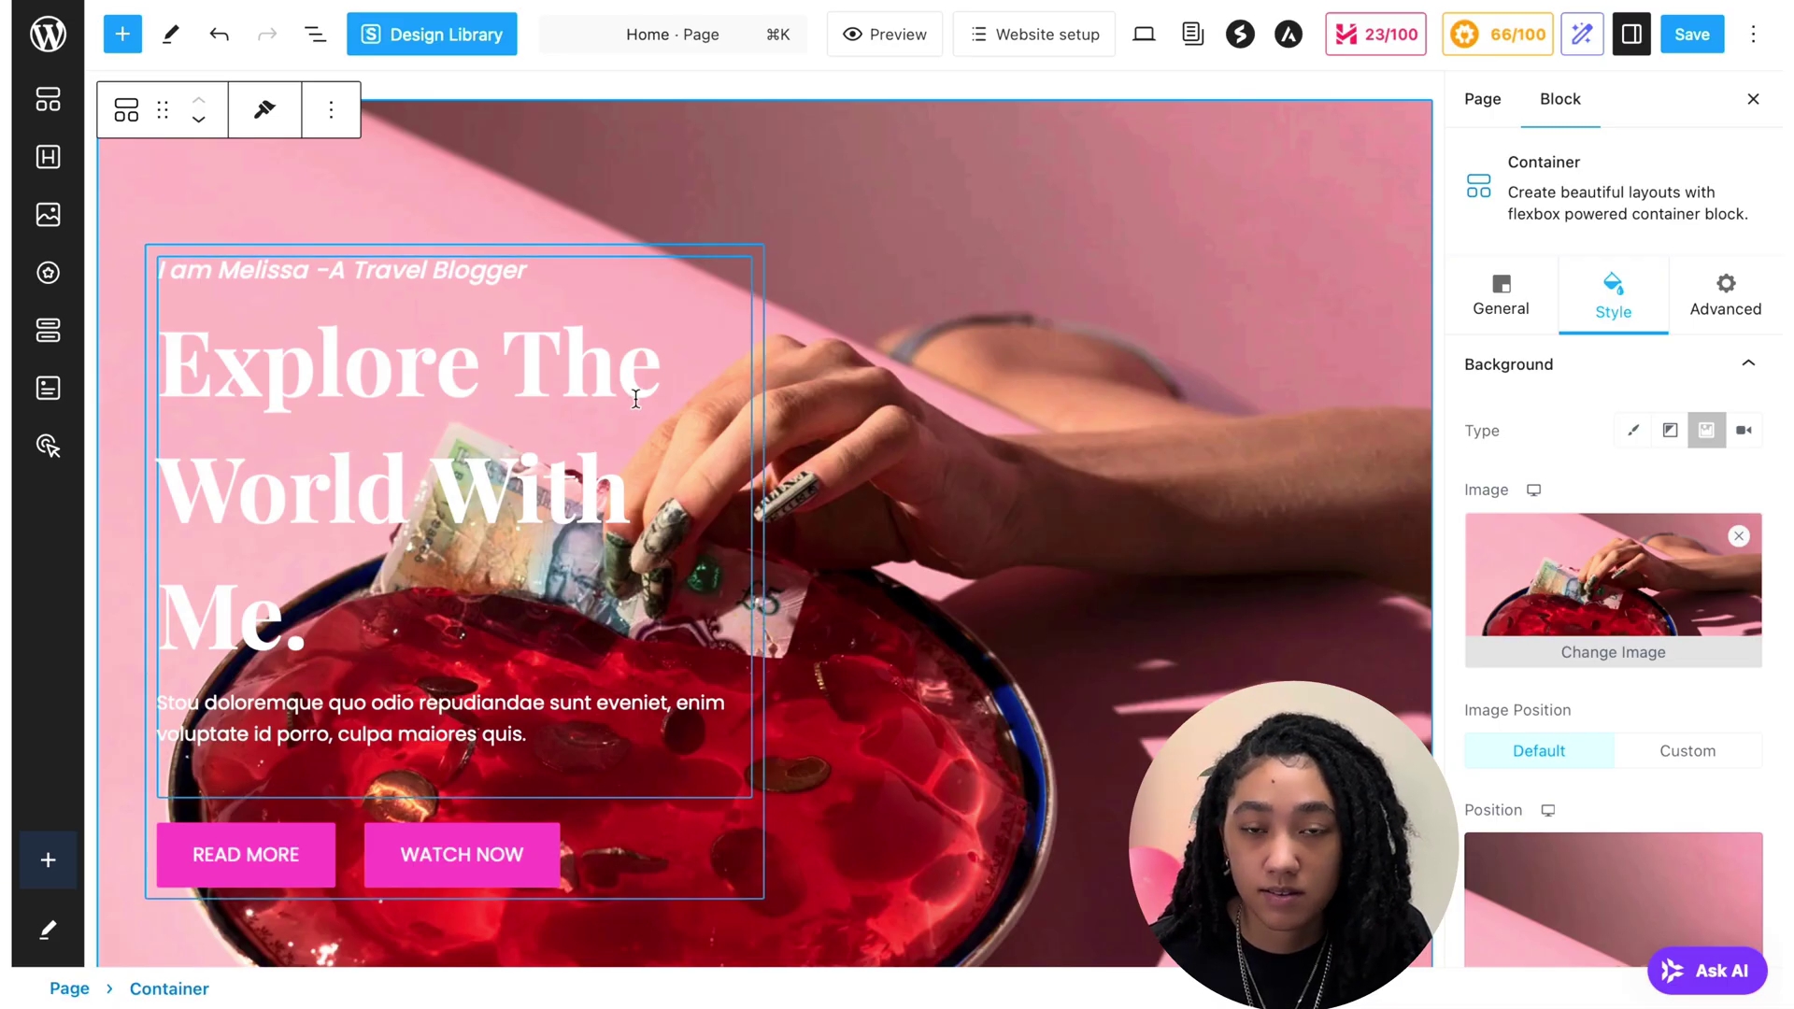
Clear the prefix line above the hero heading and the description paragraph below it.
left_click(545, 271)
left_click_drag(545, 271, 169, 253)
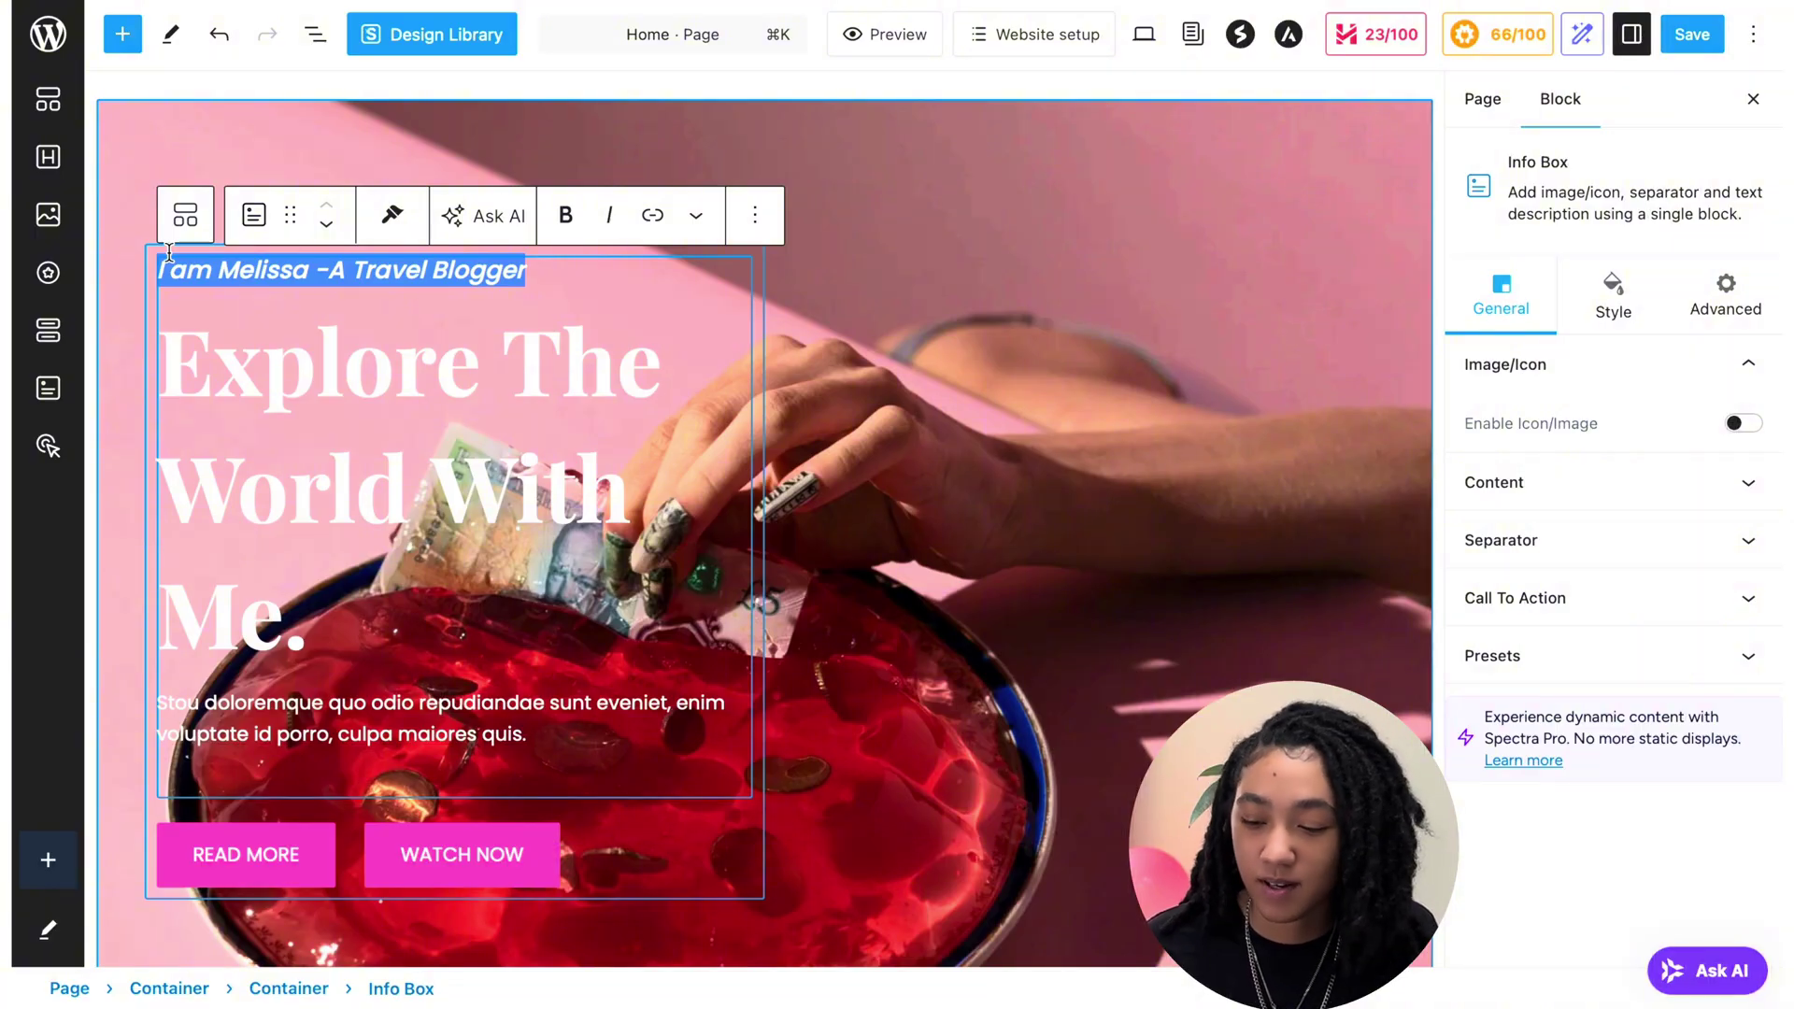
key("BackSpace")
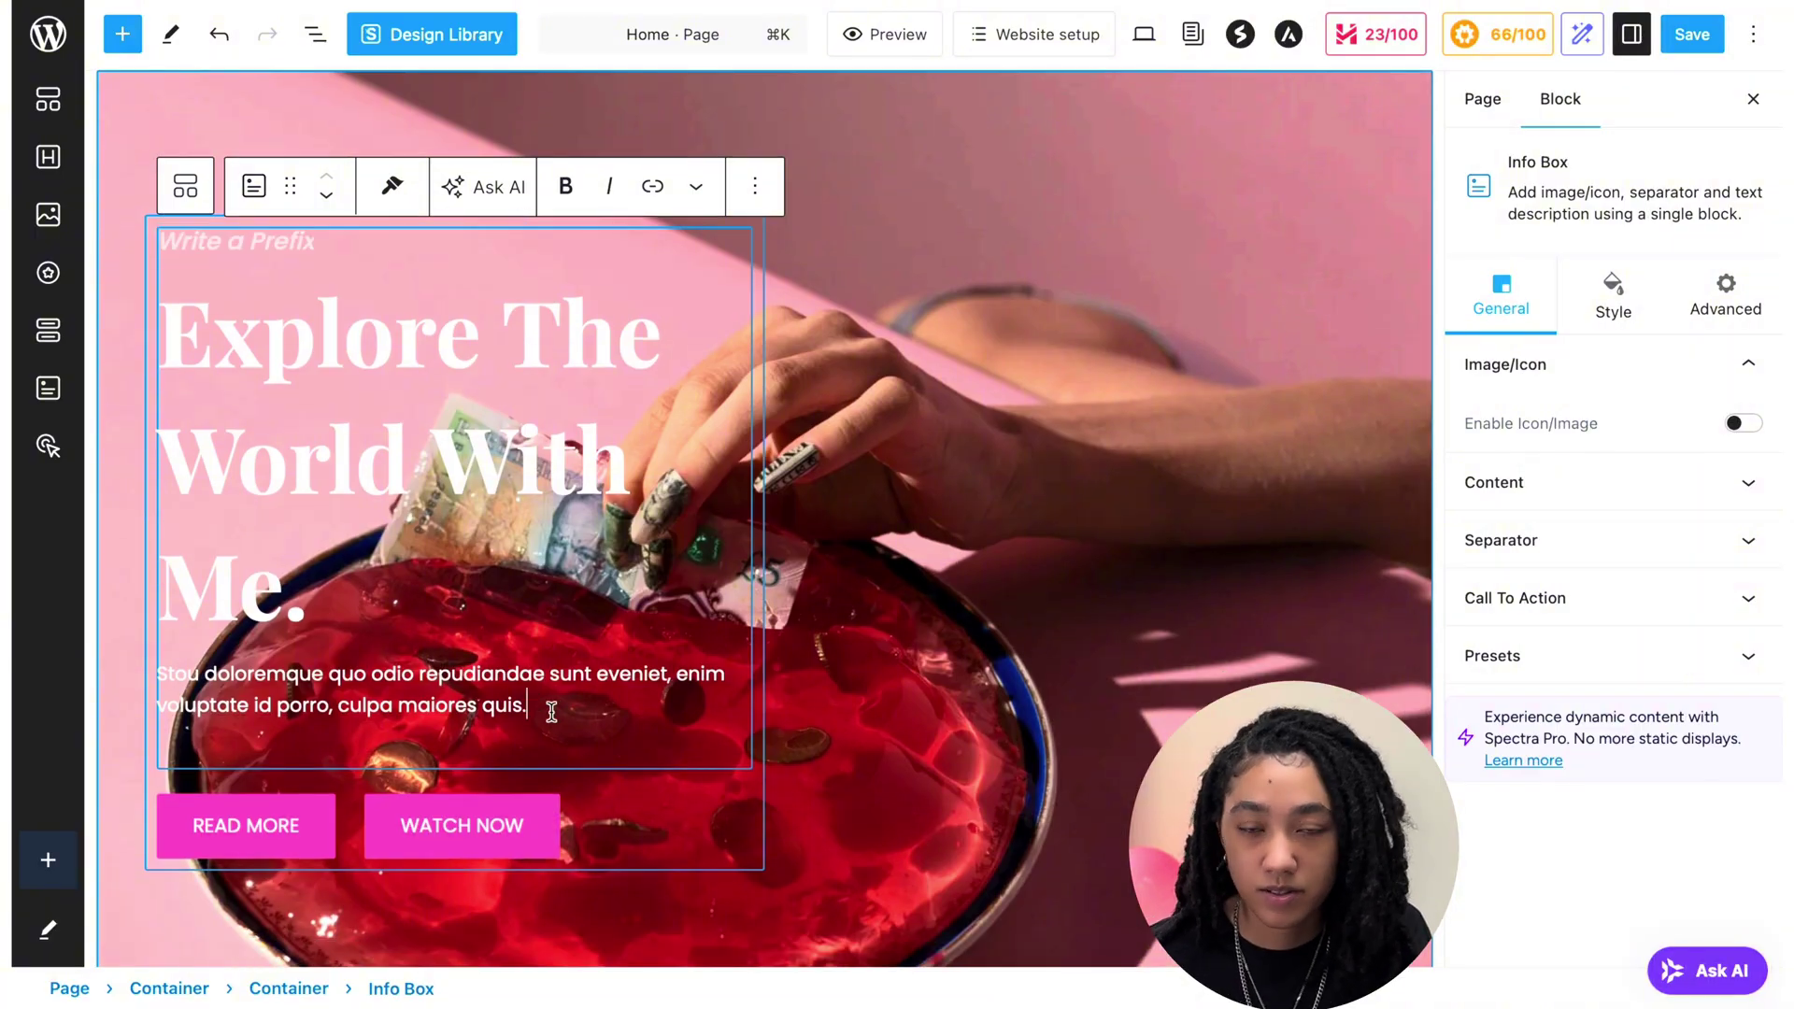
left_click_drag(556, 707, 159, 673)
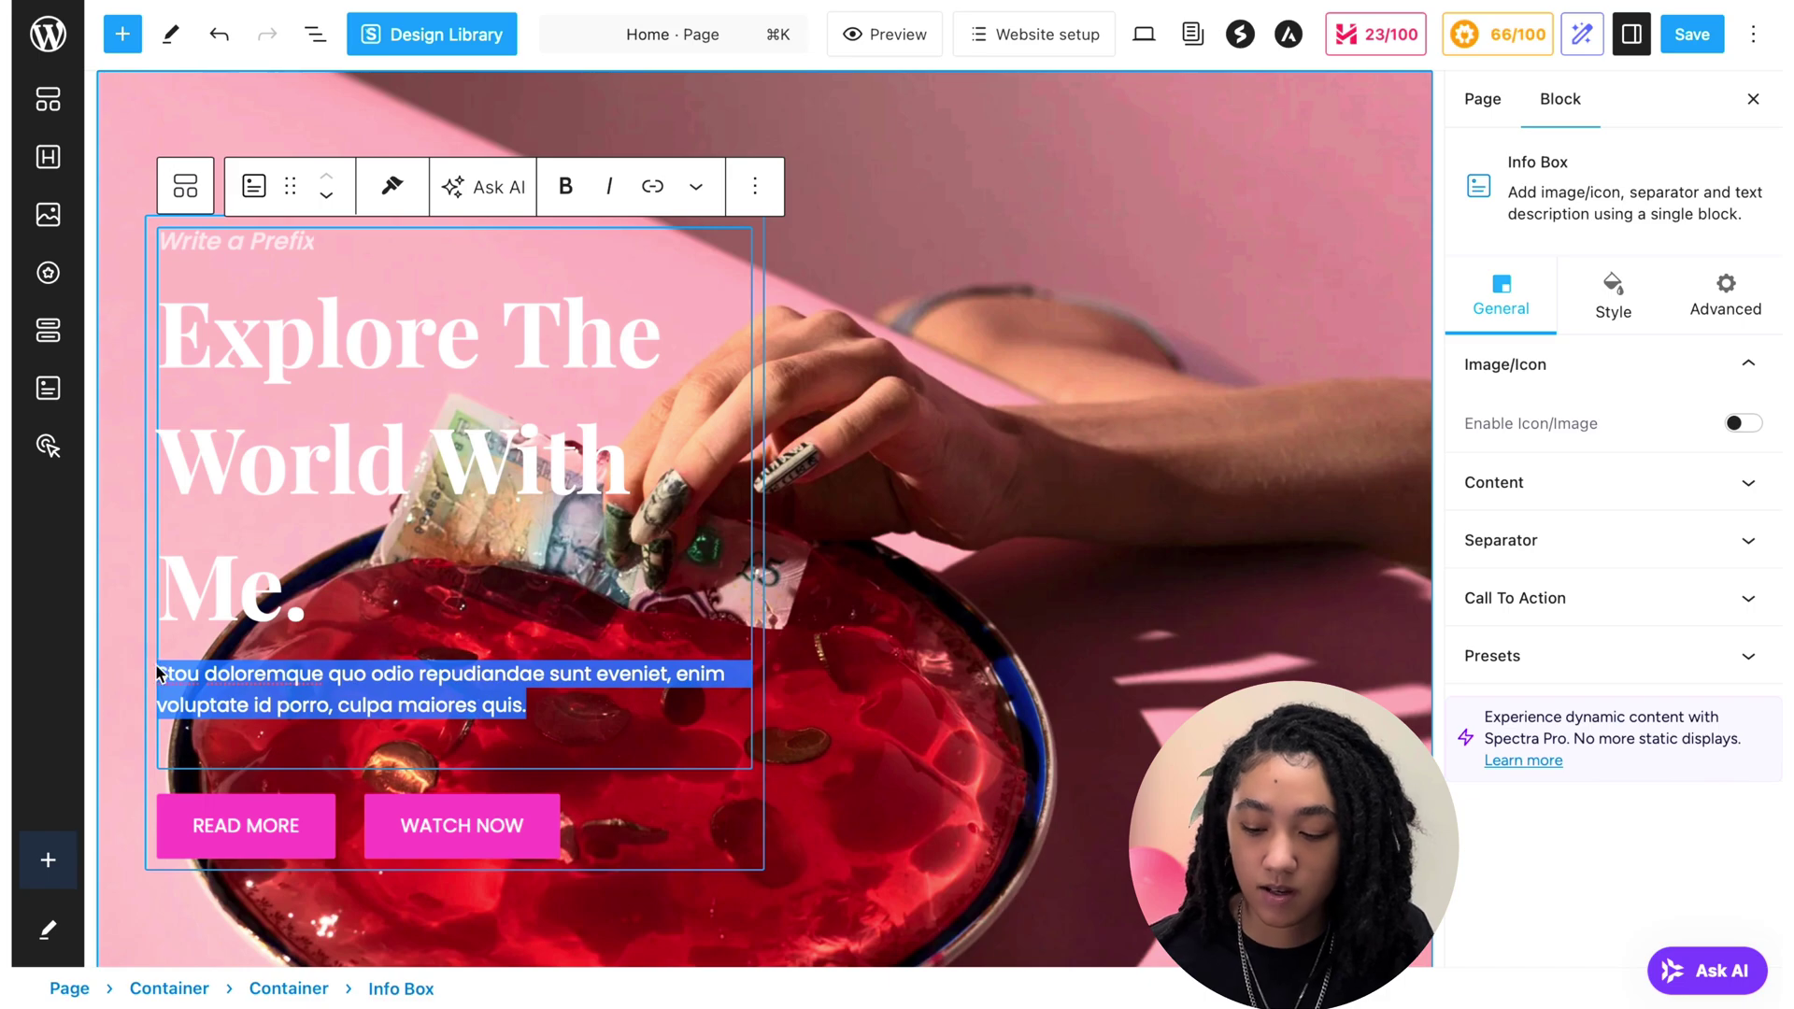
key("BackSpace")
Replace the hero heading with "Grow Your Wealth. Find Your People. Redefine Success.", starting each sentence on a new line.
left_click(290, 486)
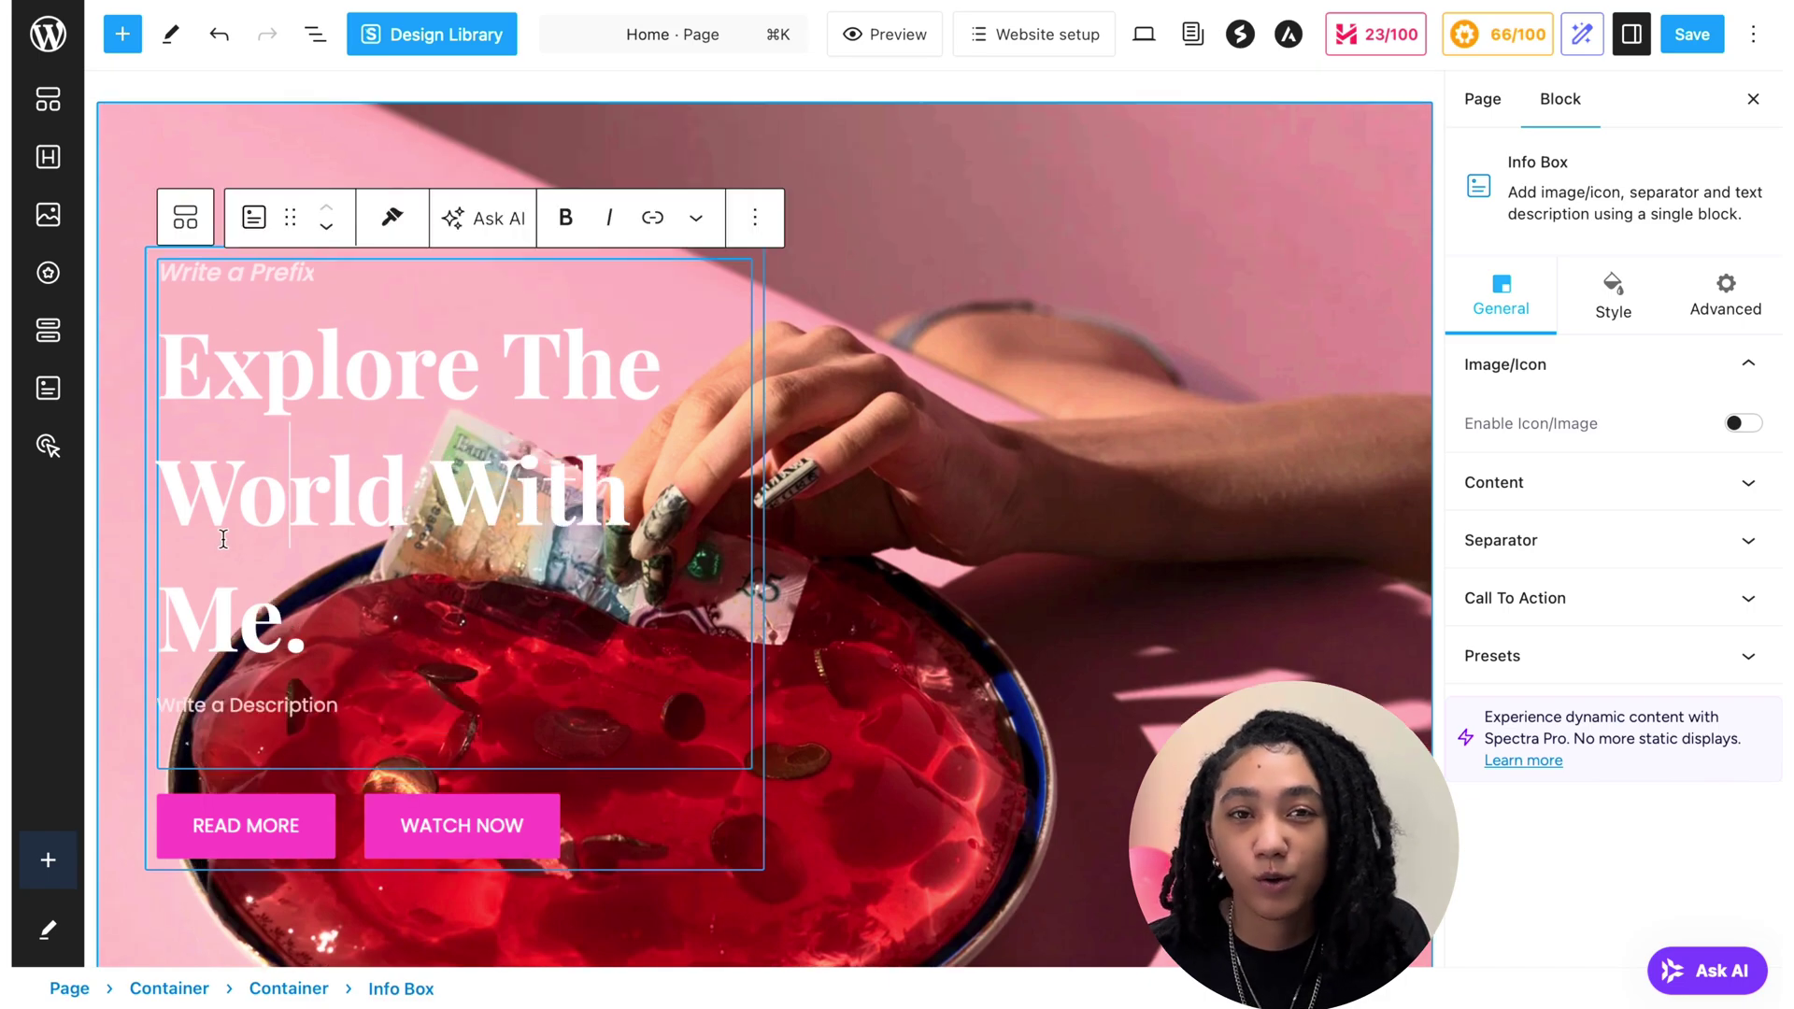
left_click(314, 624)
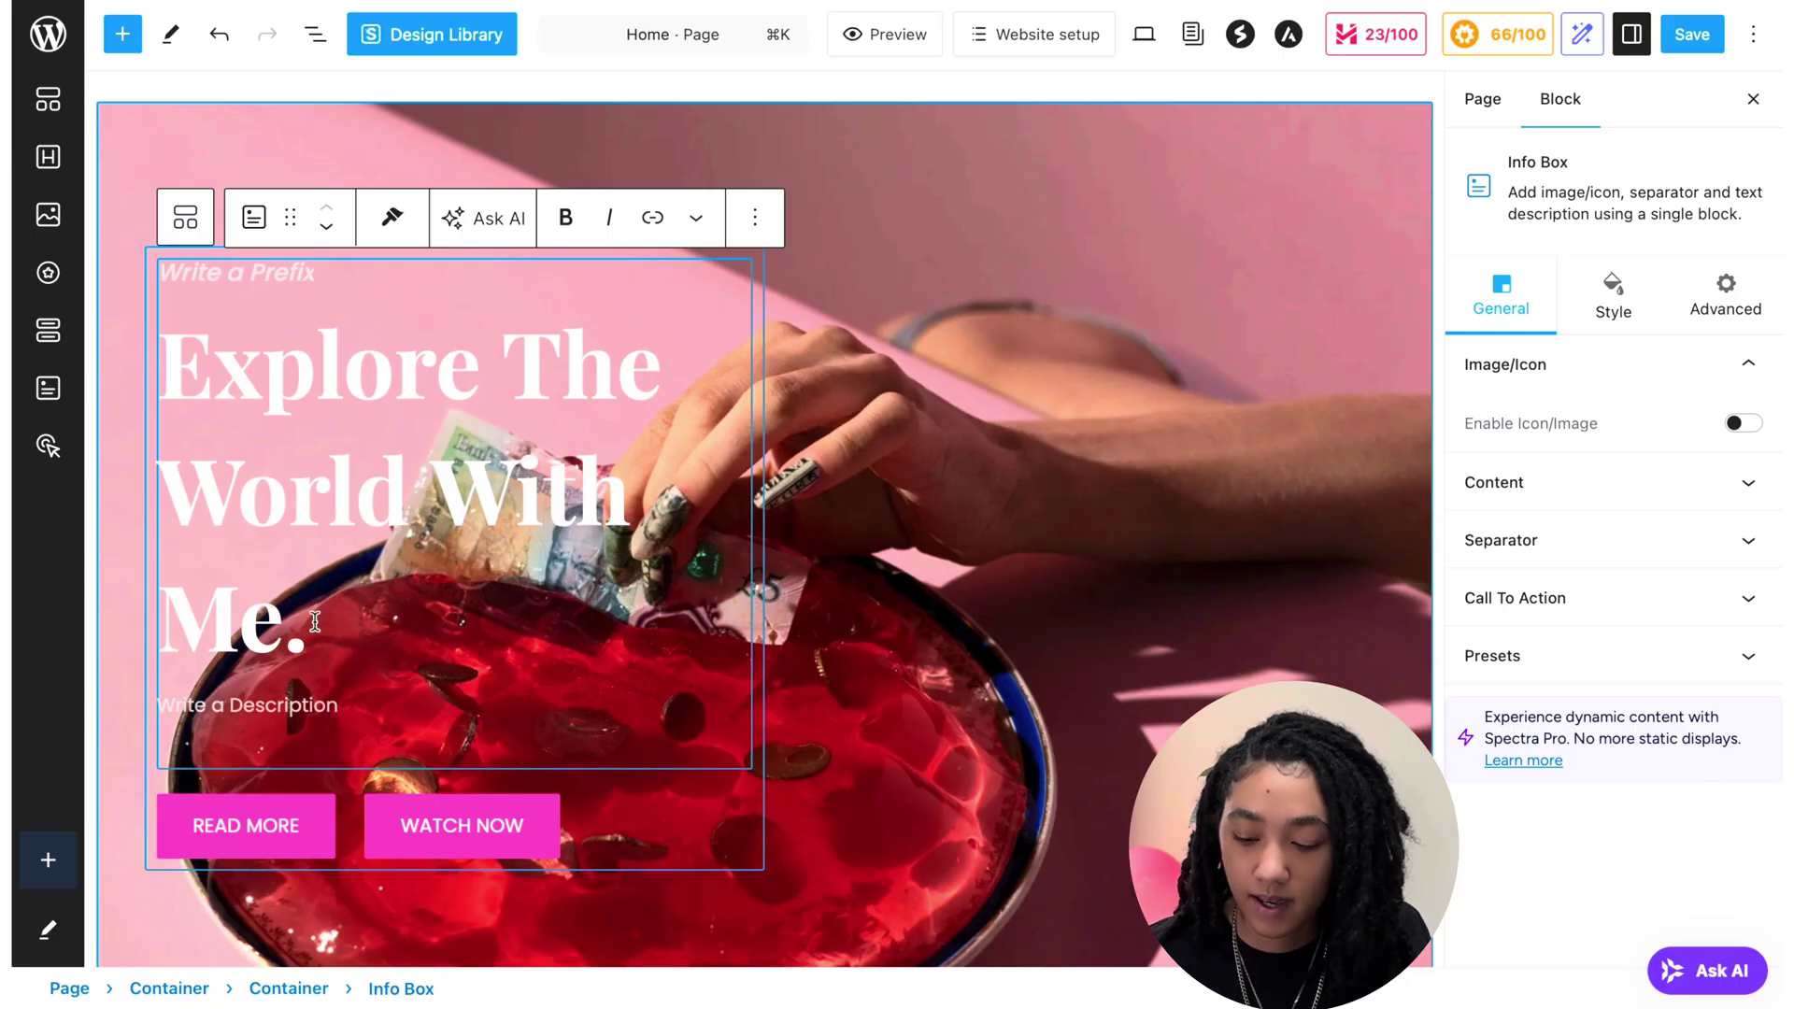
left_click_drag(314, 625, 163, 374)
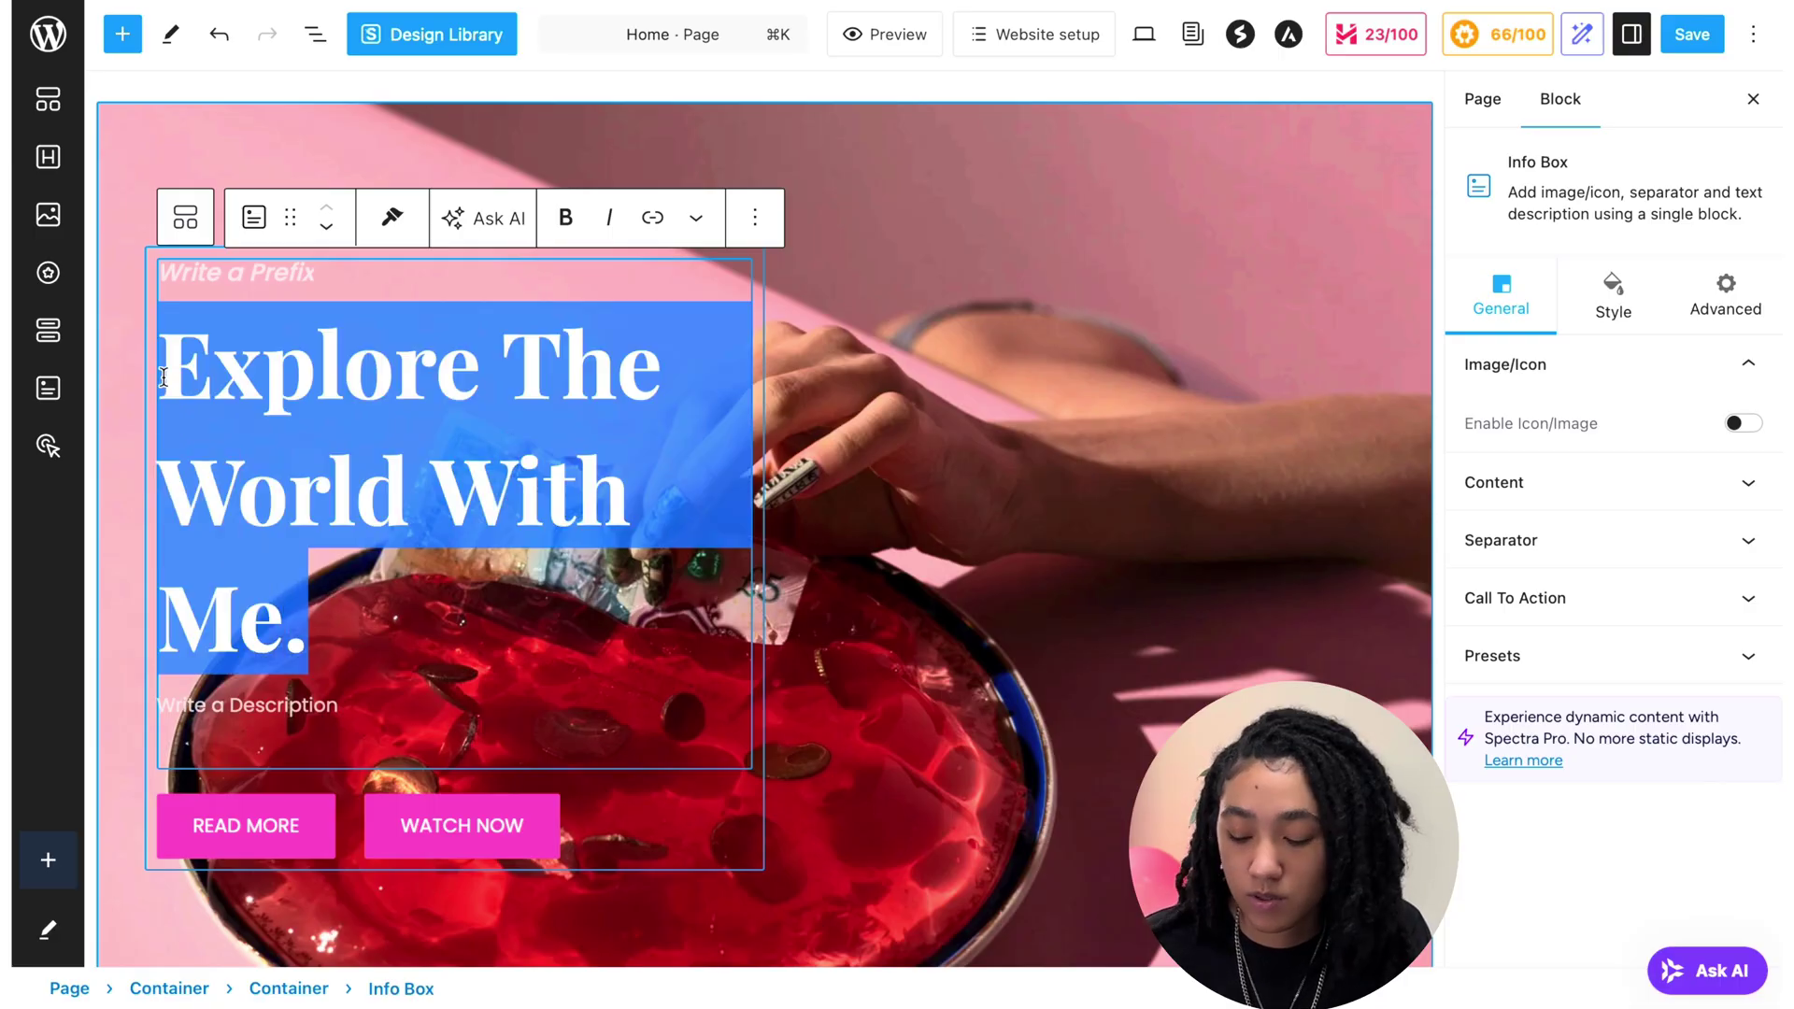
scroll(305, 597, "up", 2)
type("Grow Yo")
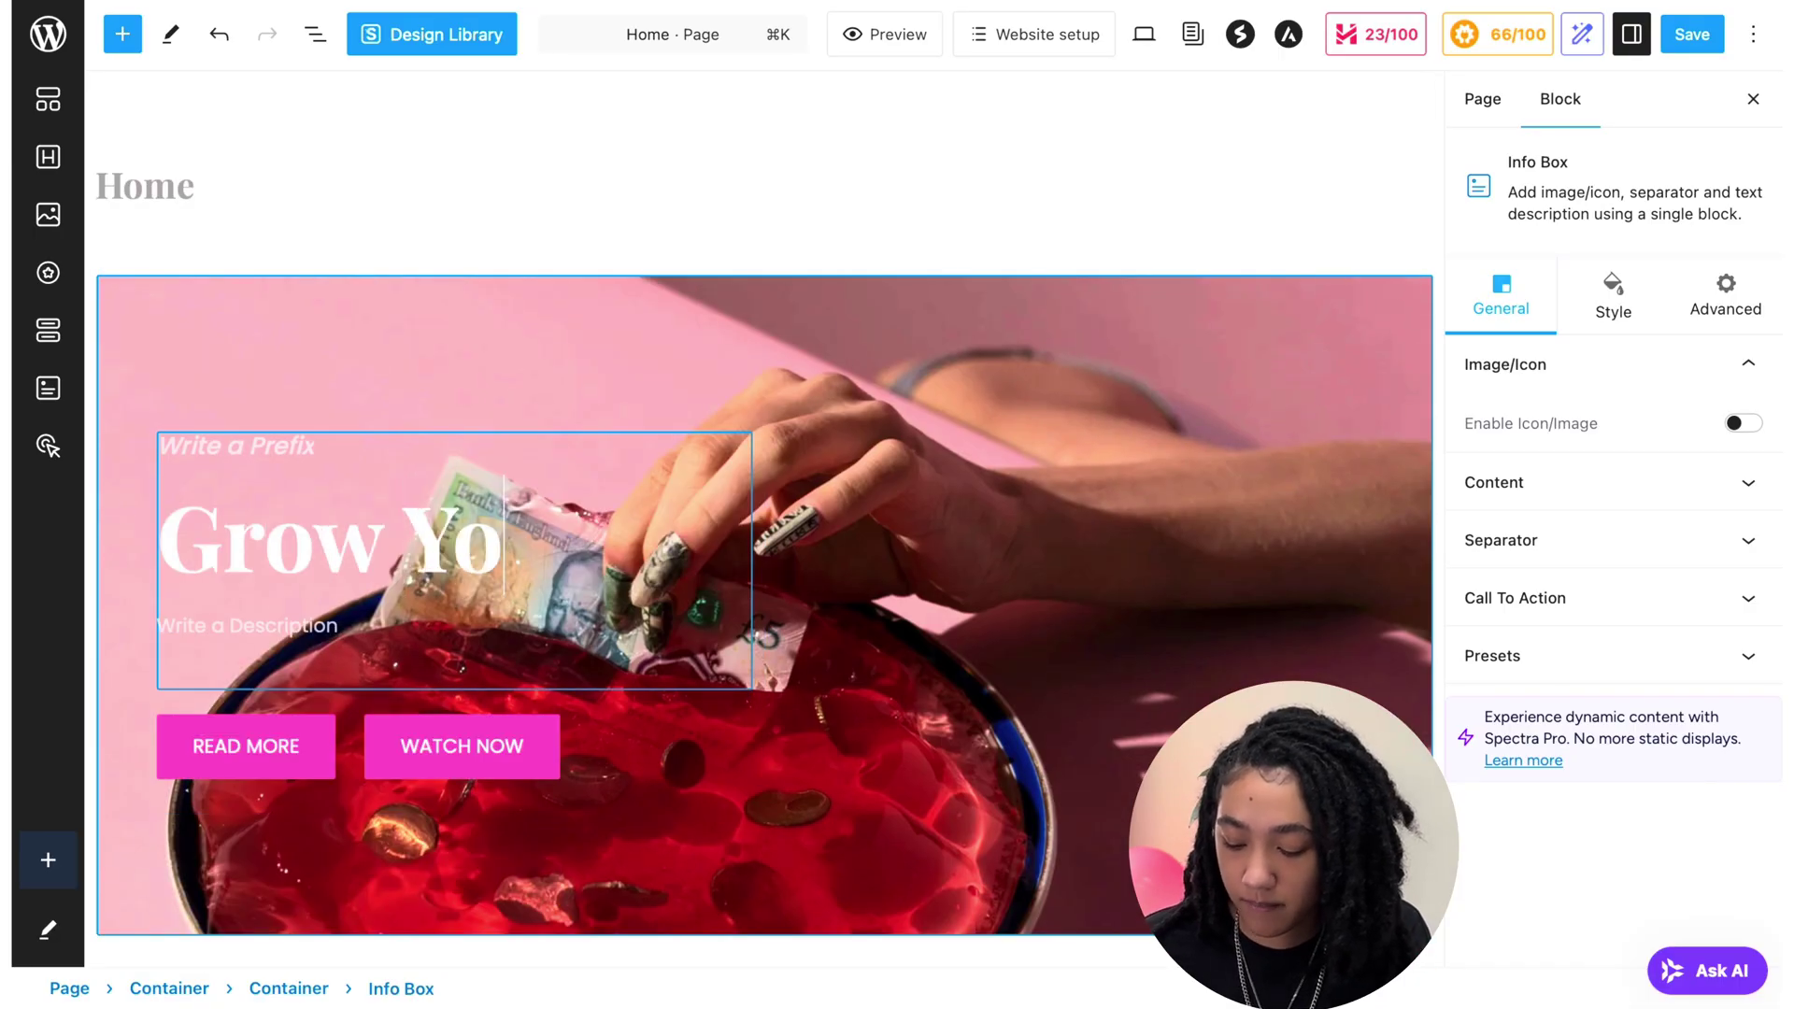
type("ur Wealth")
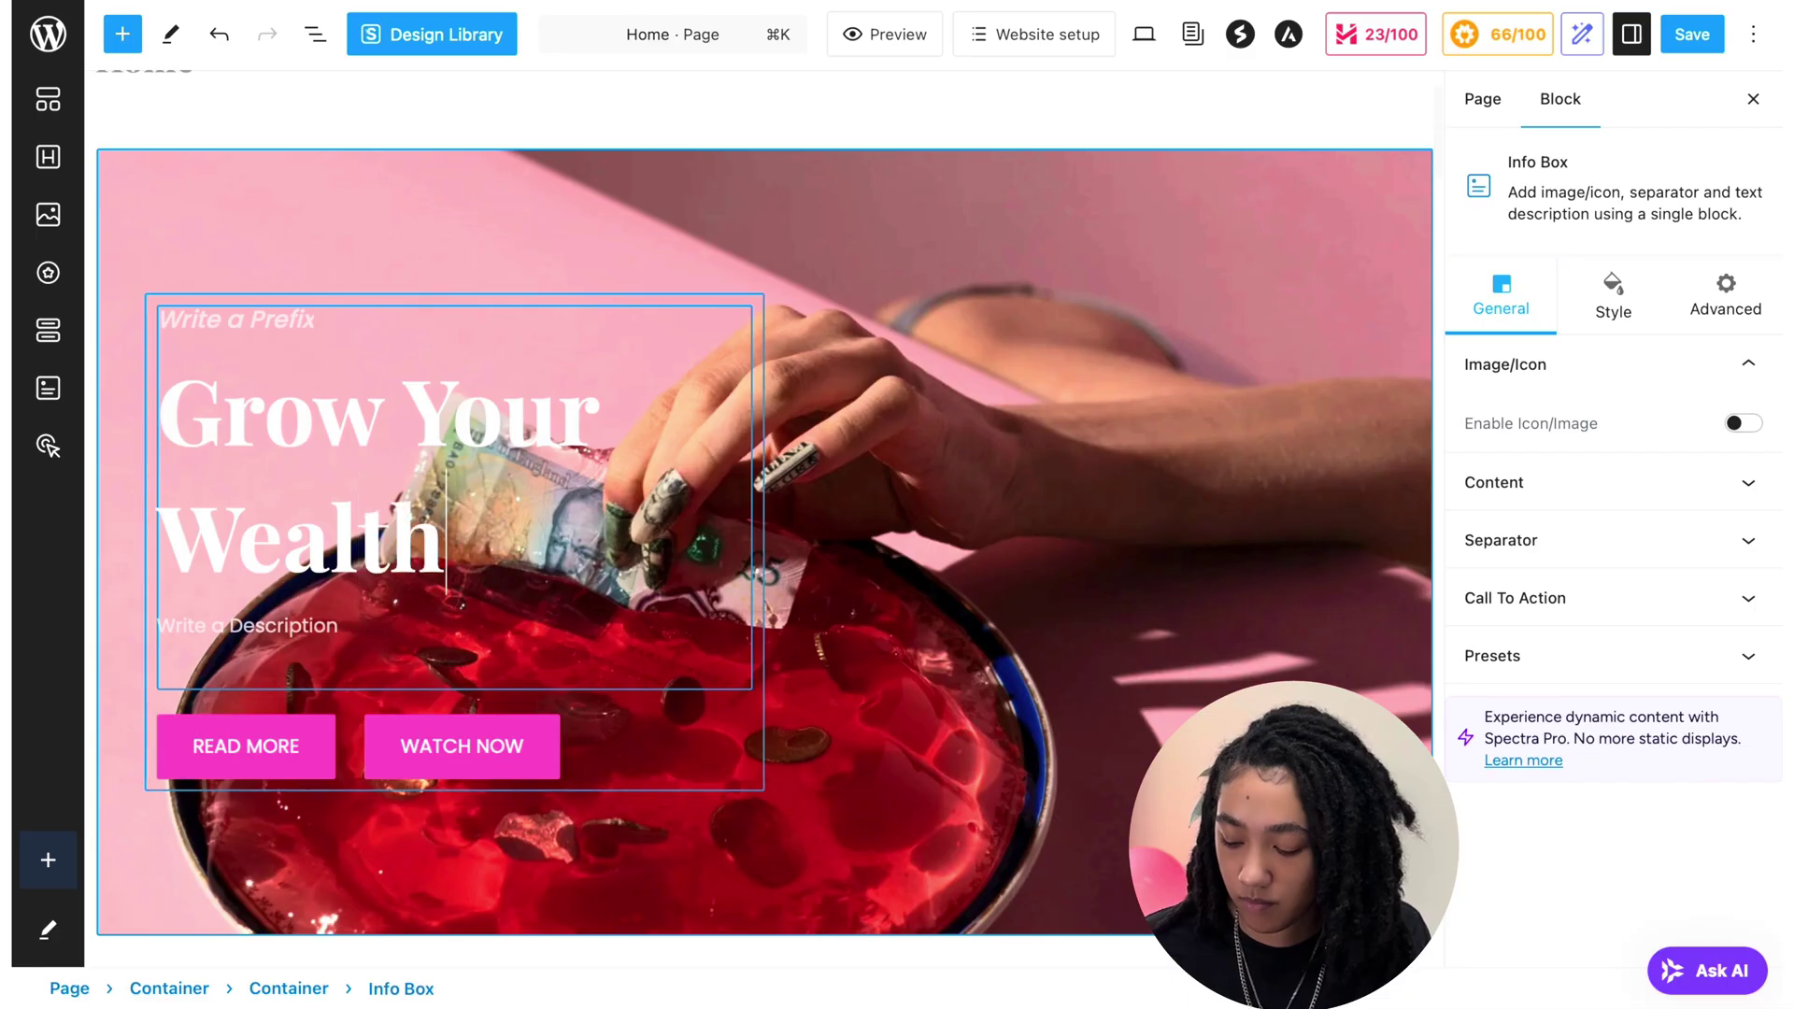
type(".")
key("Return")
type("F")
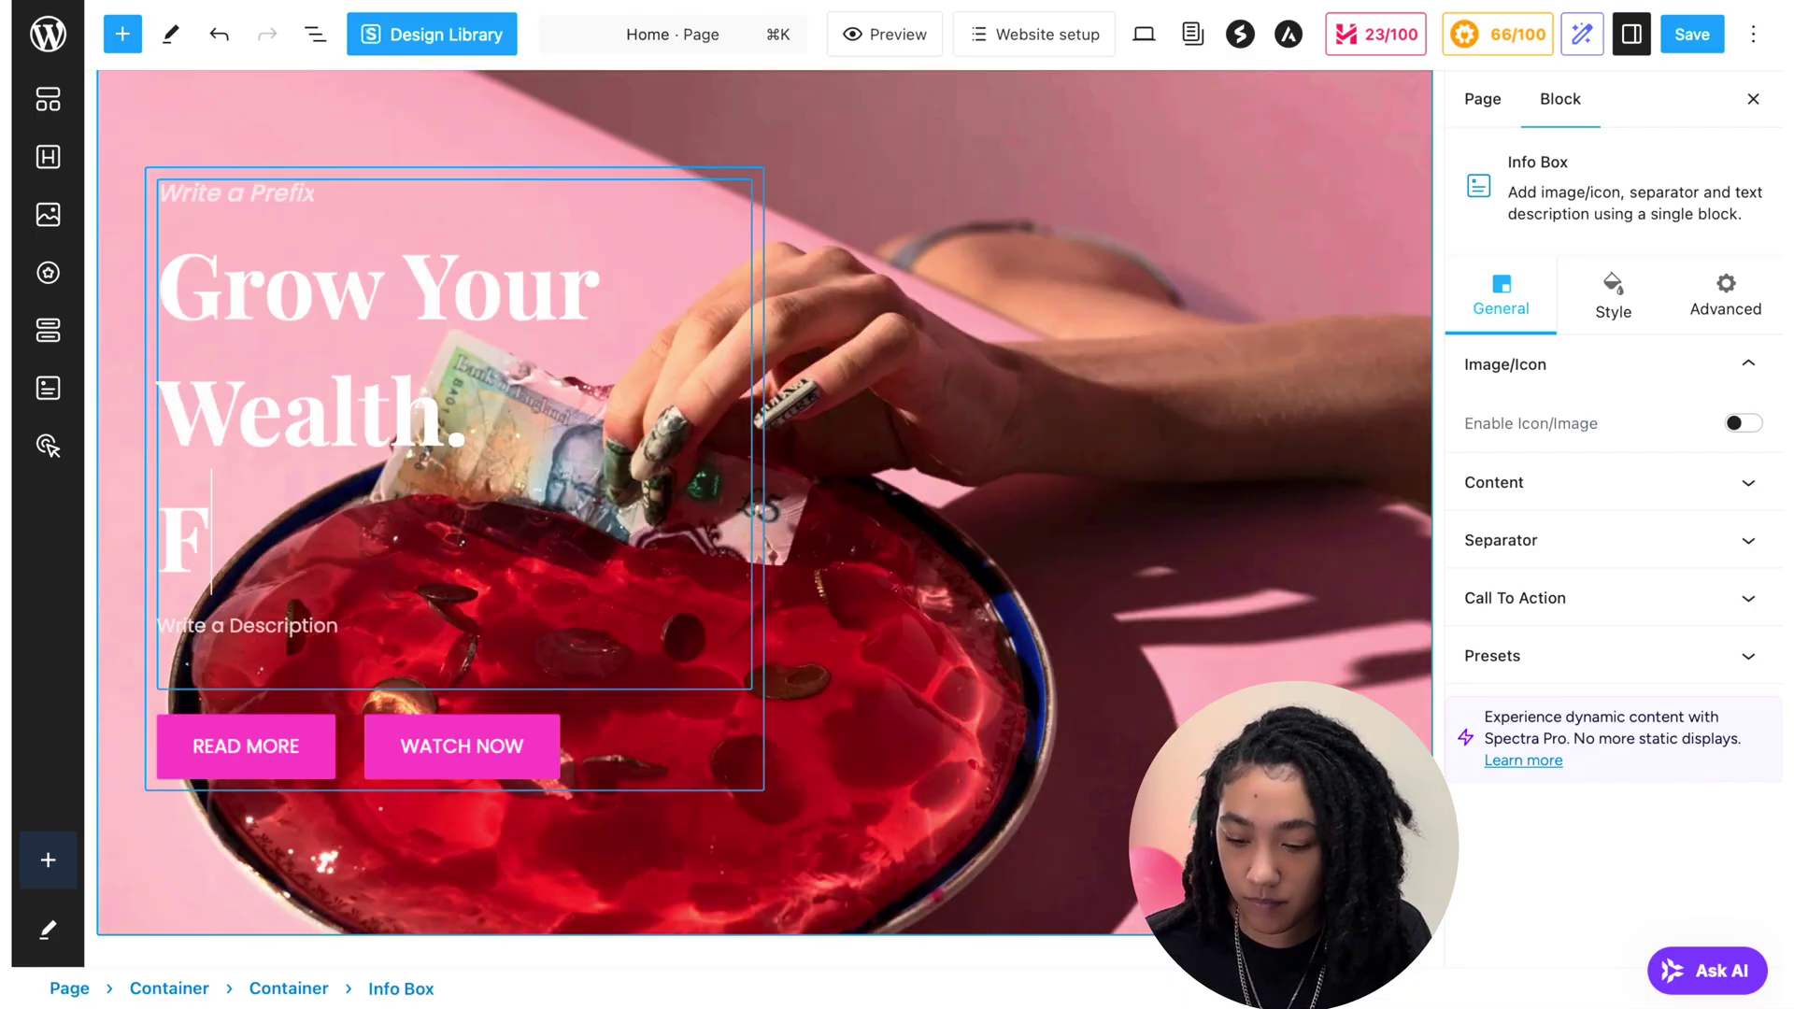
type("ind Your P")
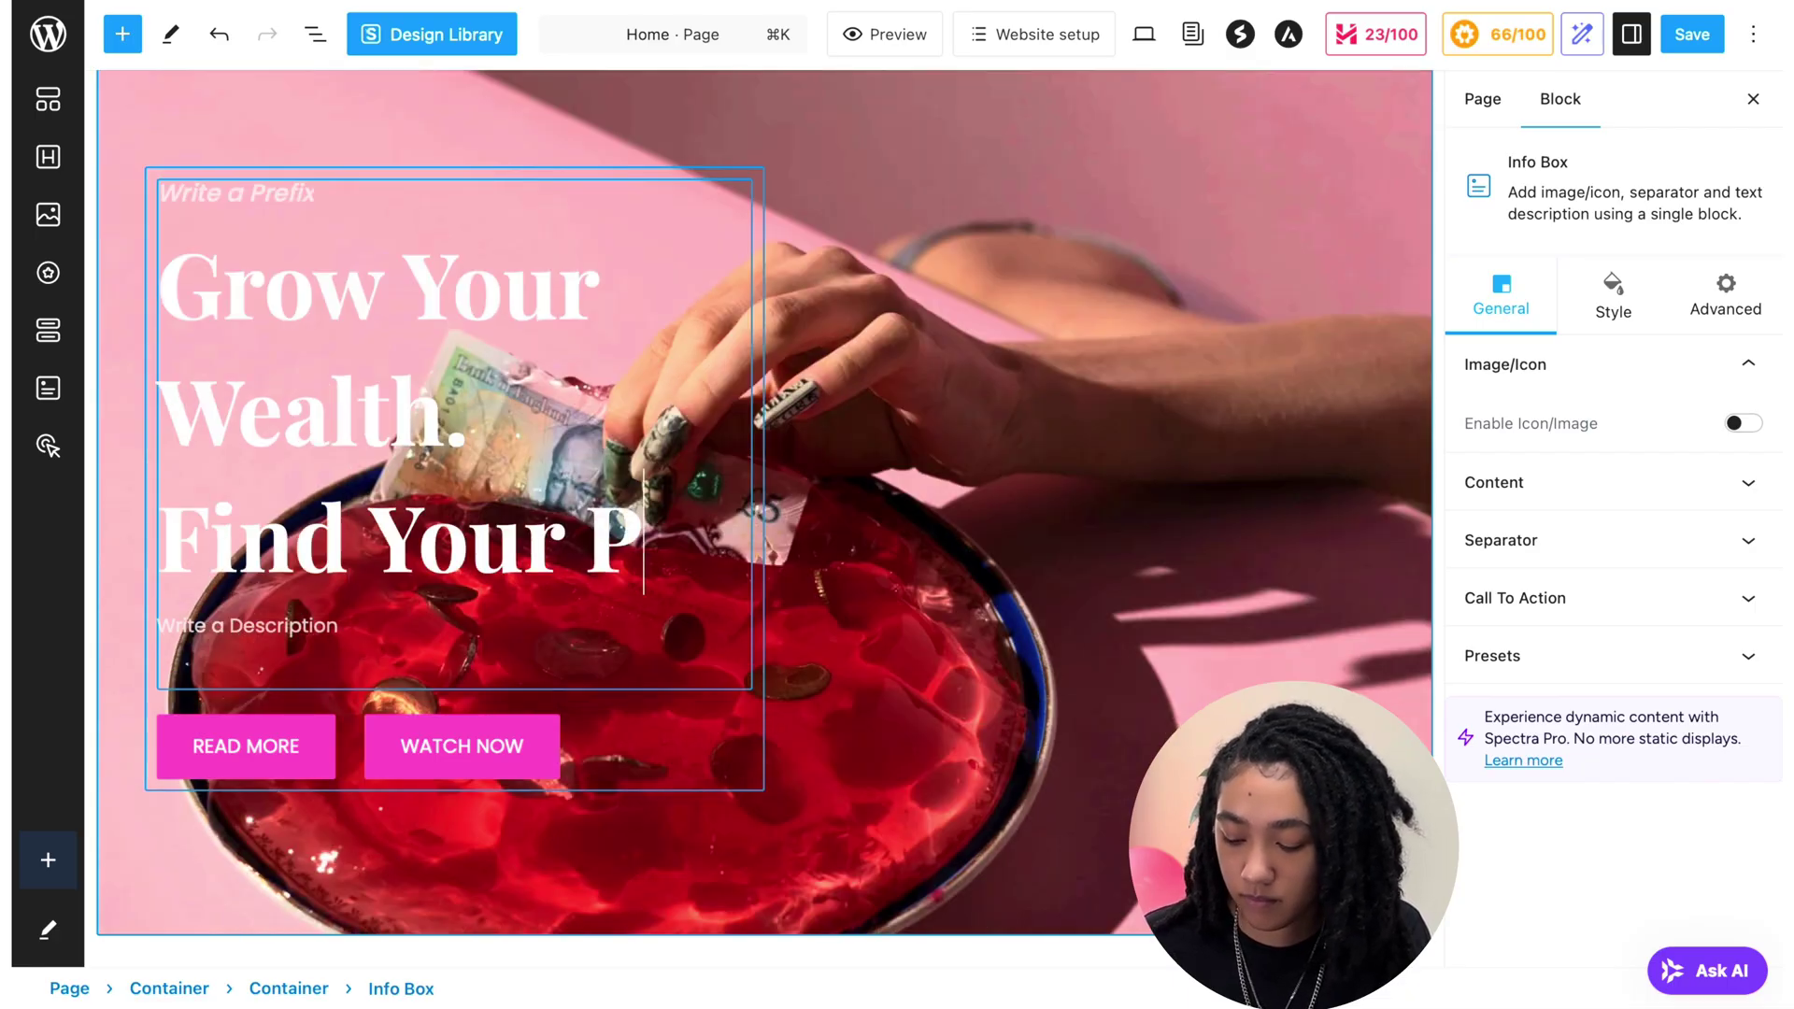
type("eople.")
key("Return")
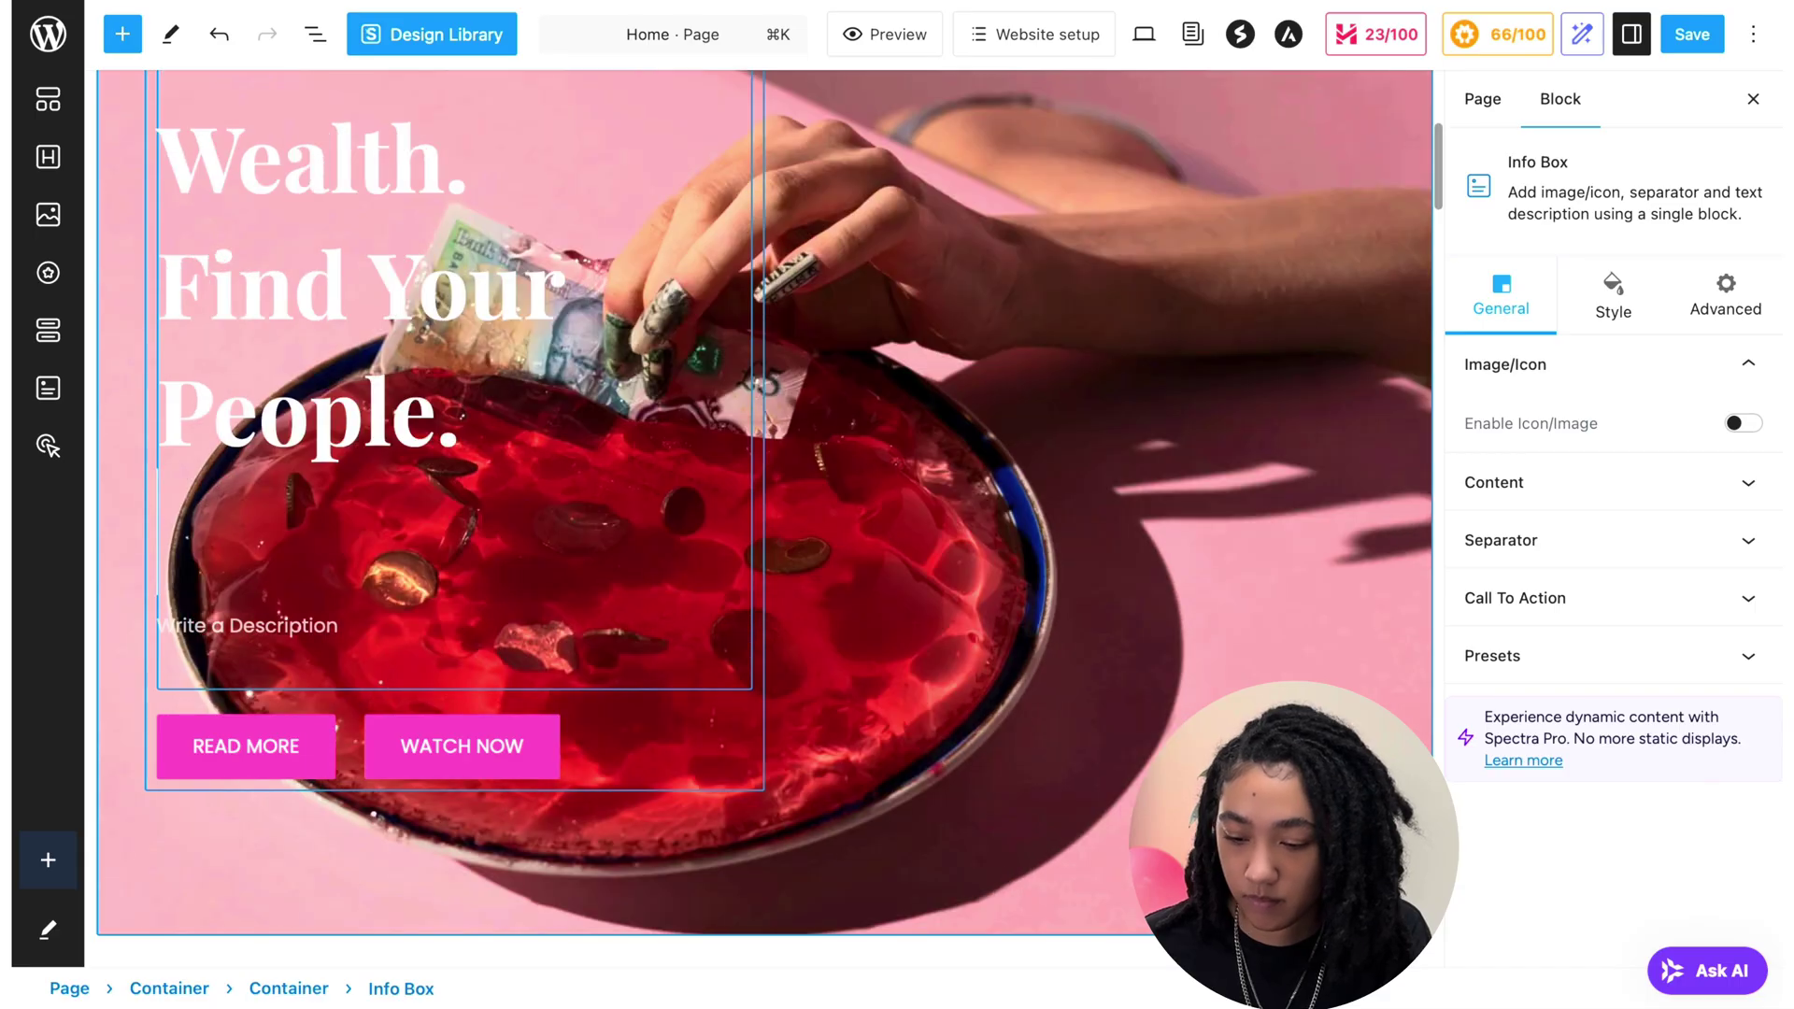
type("Redefine su")
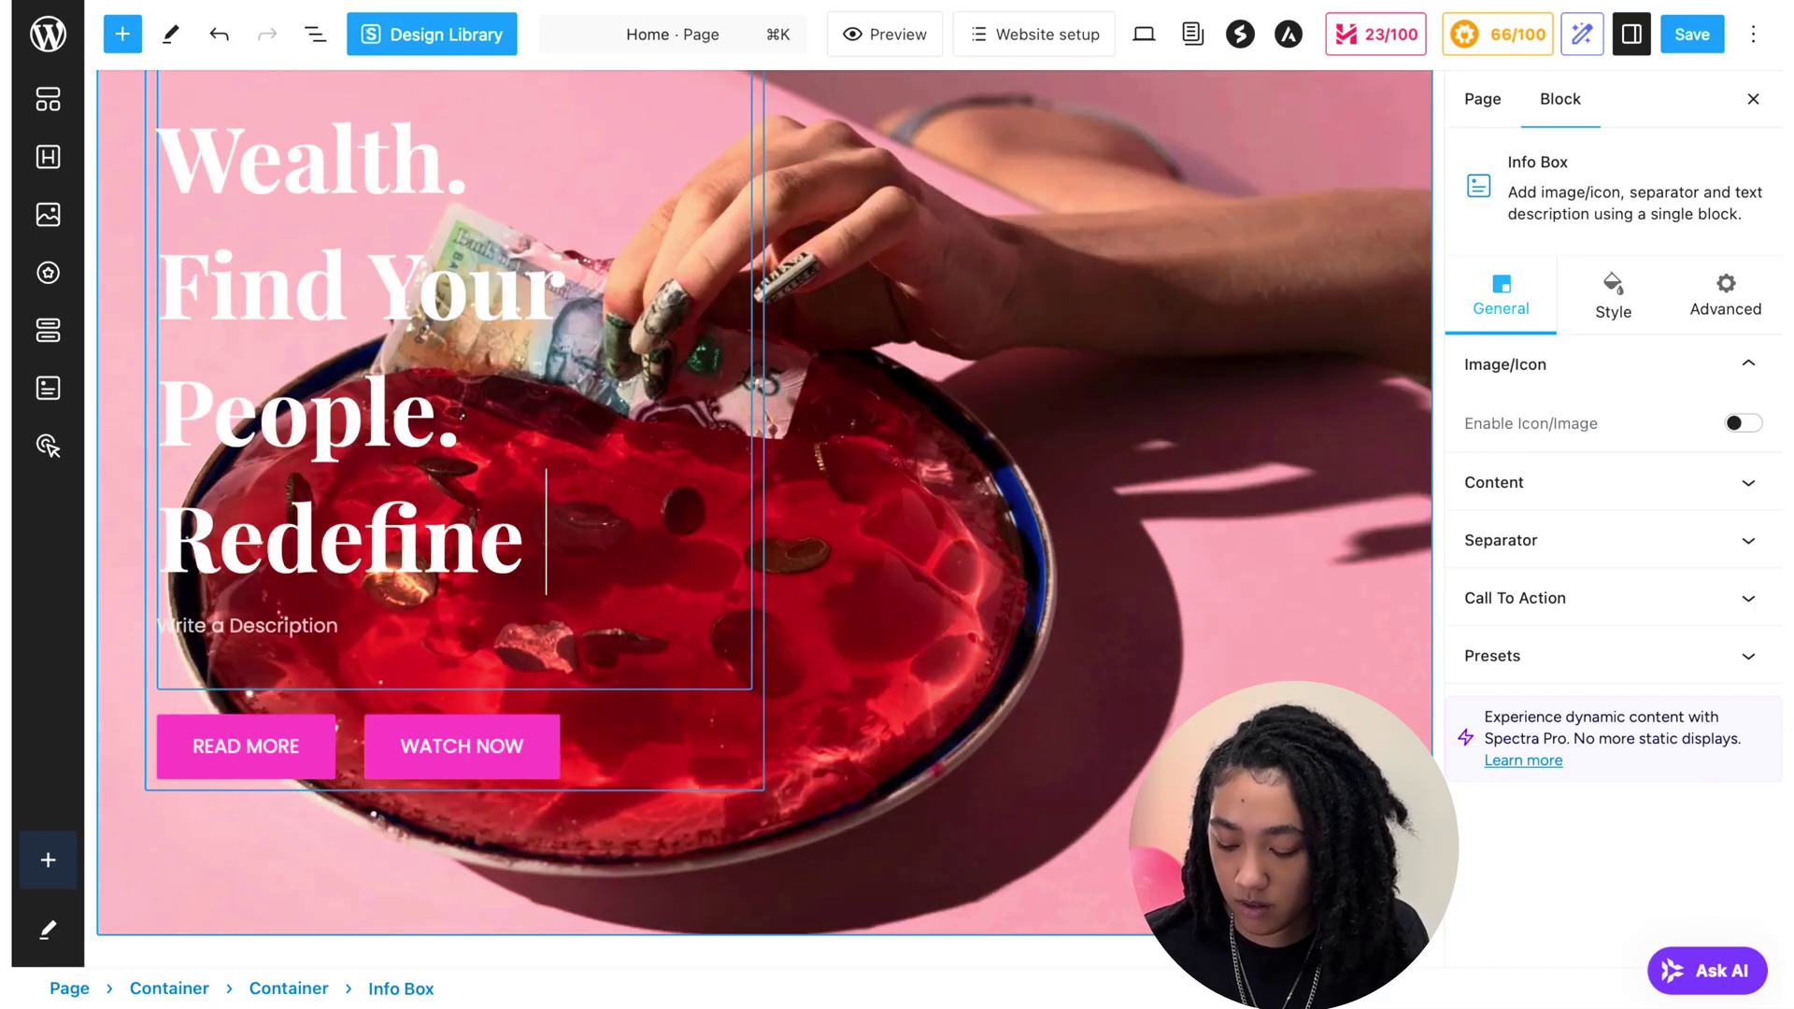
key("BackSpace")
key("BackSpace")
type("Success")
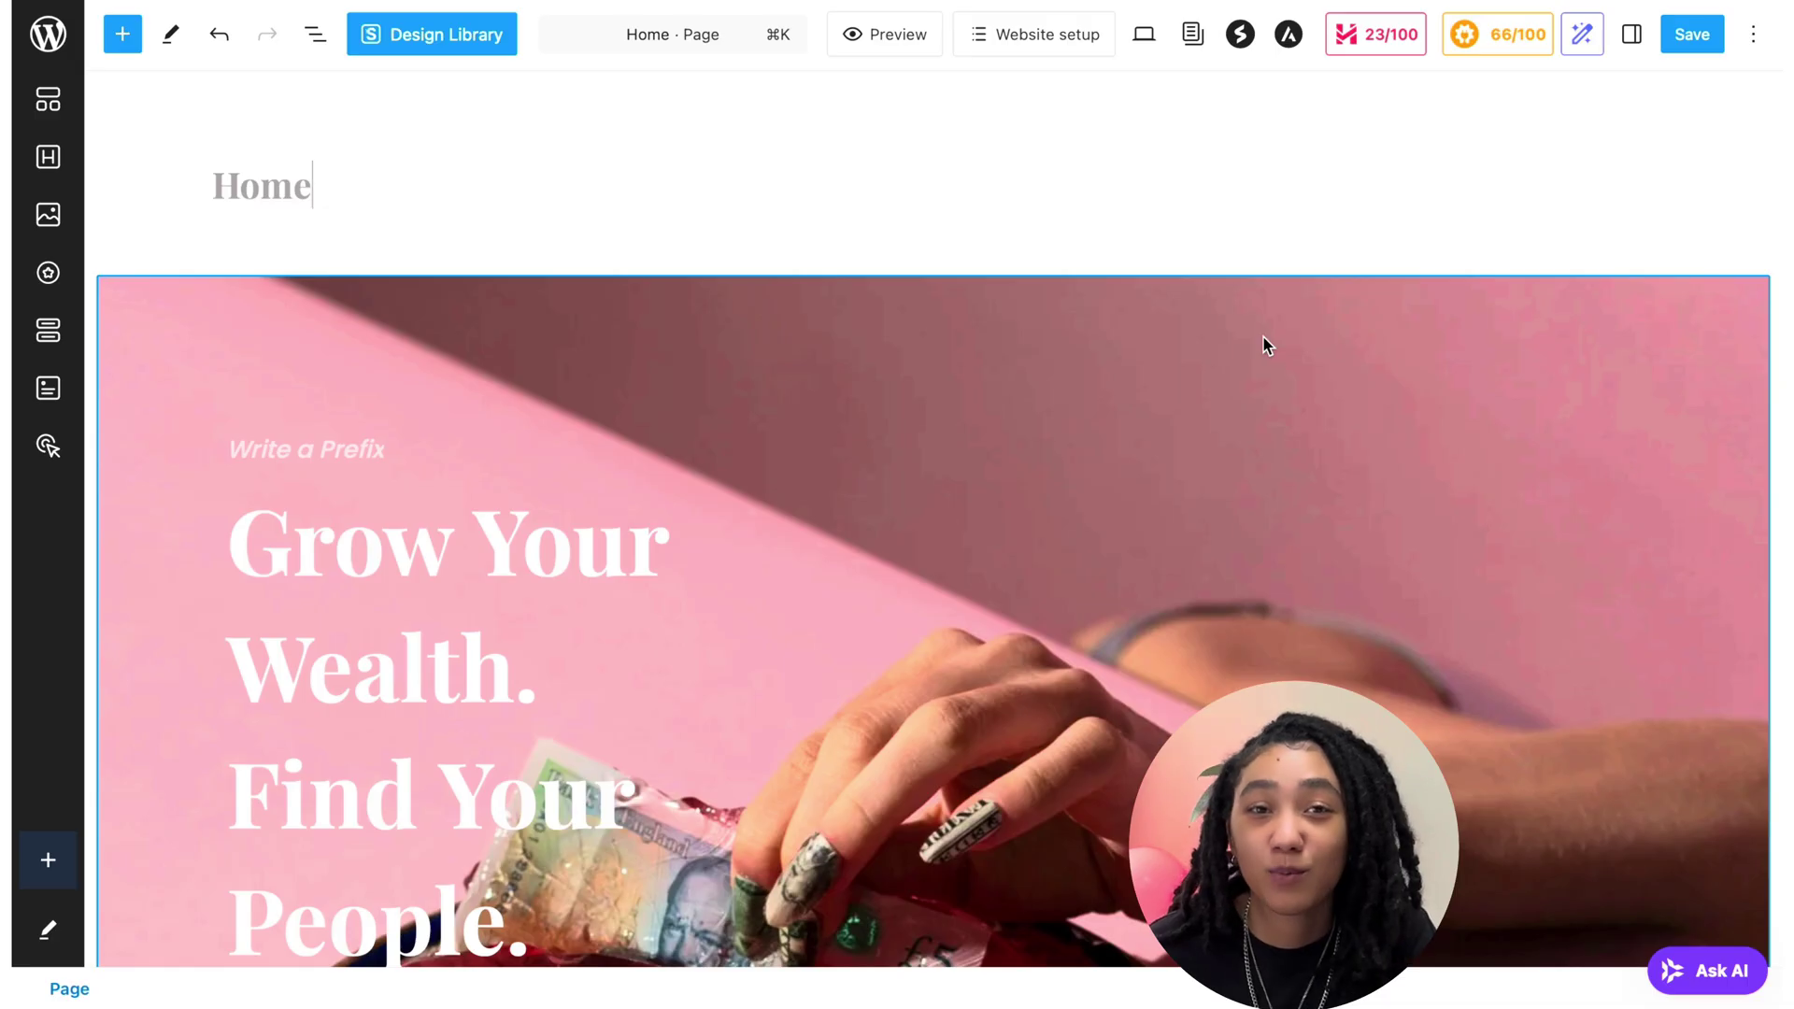
Retitle the travel story section "Meet" plus the two hosts' first names, and replace its placeholder text with the Rich Girls Next Door introduction.
scroll(1263, 342, "down", 3)
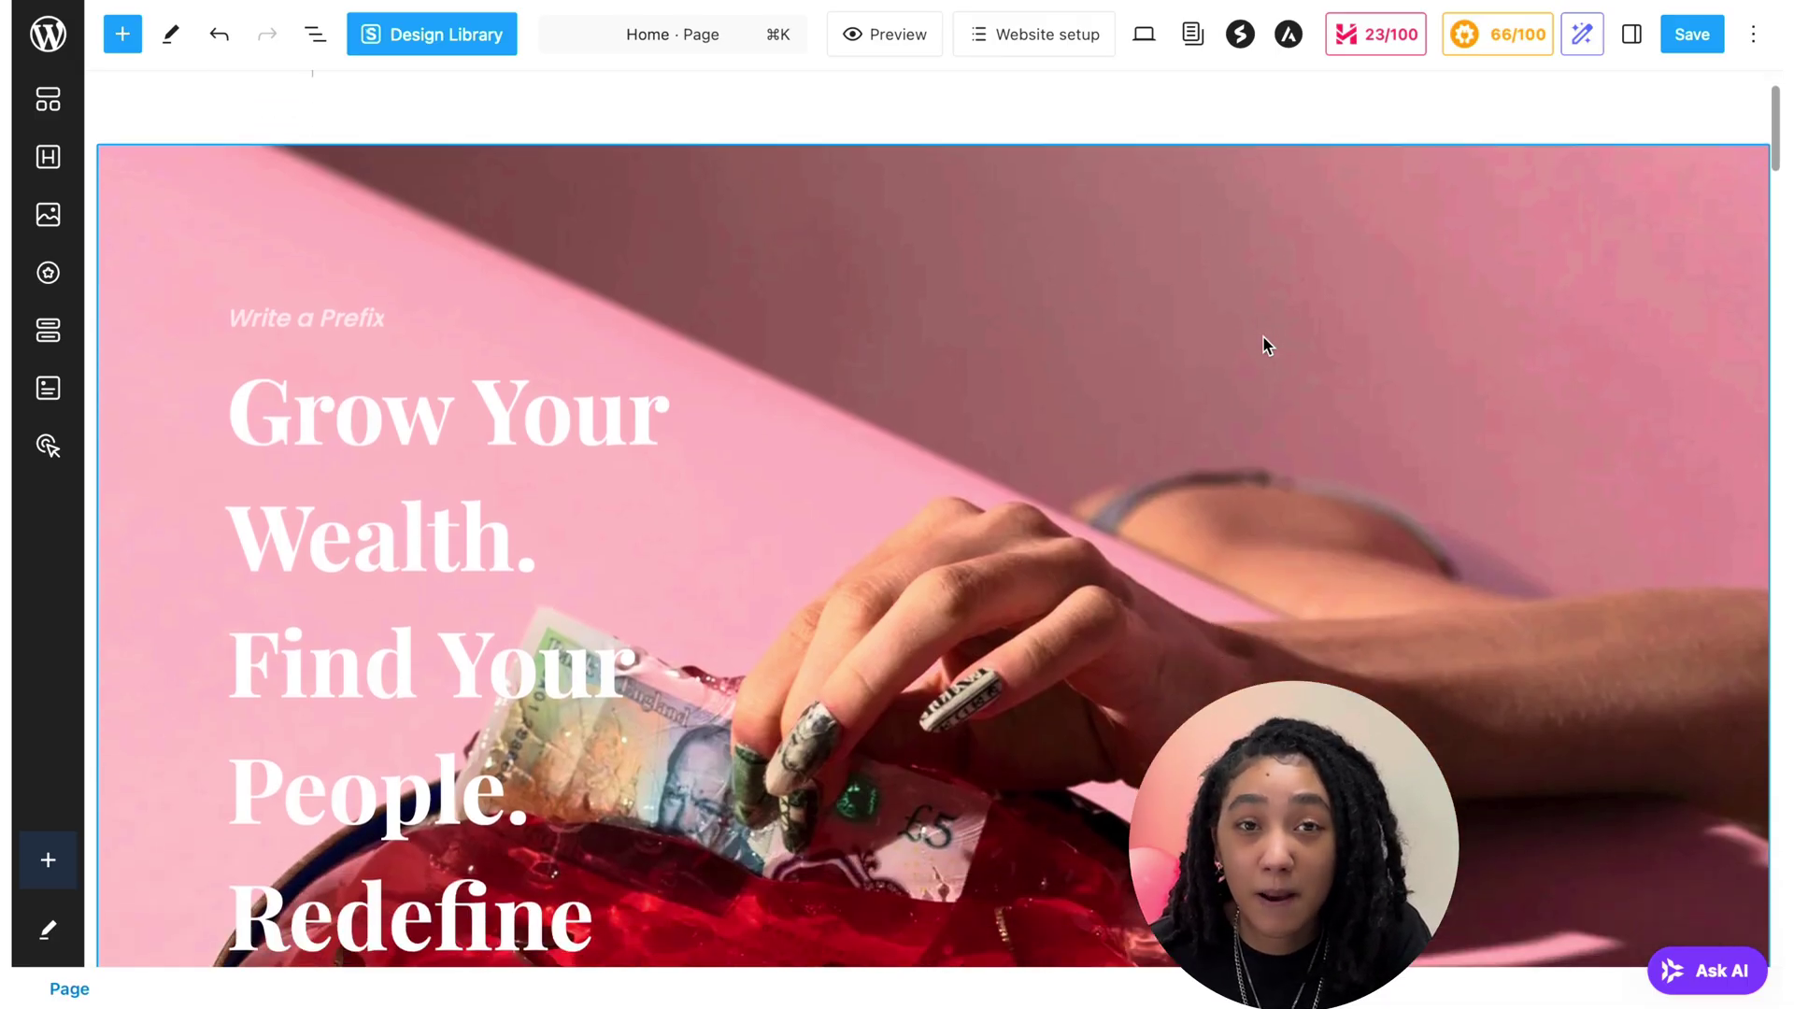
scroll(1264, 339, "down", 2)
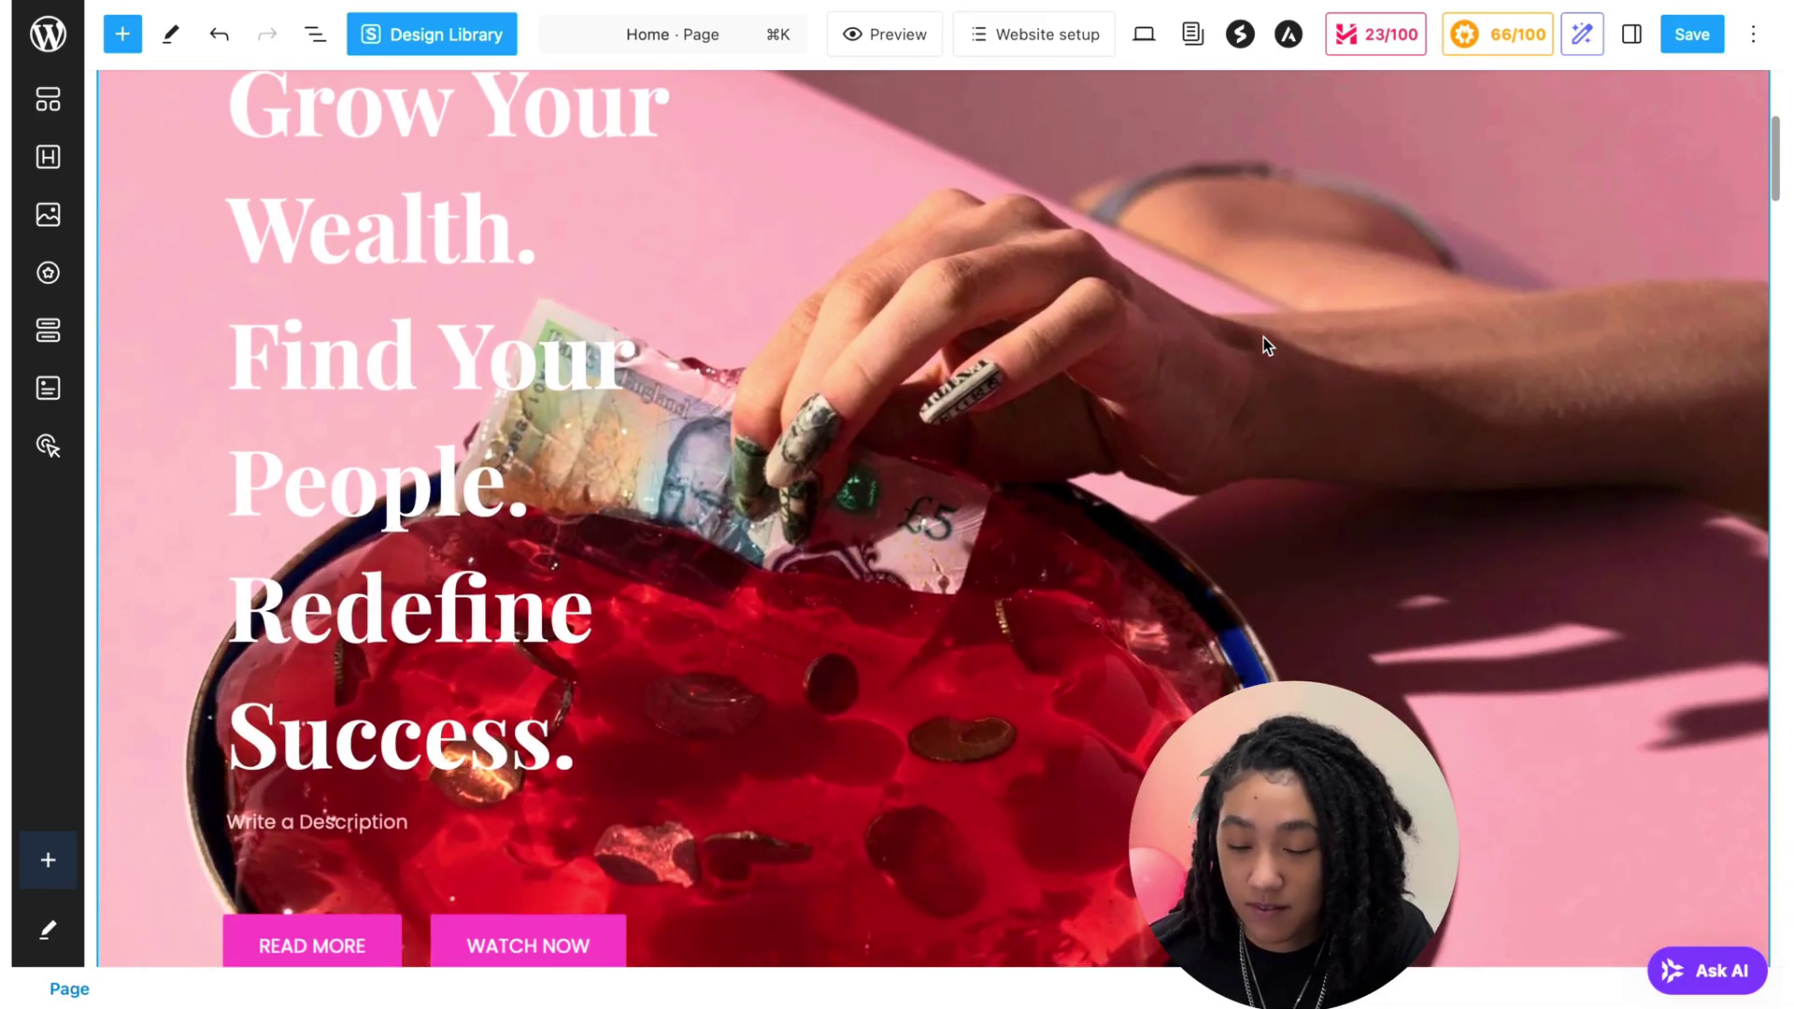
scroll(1264, 338, "down", 2)
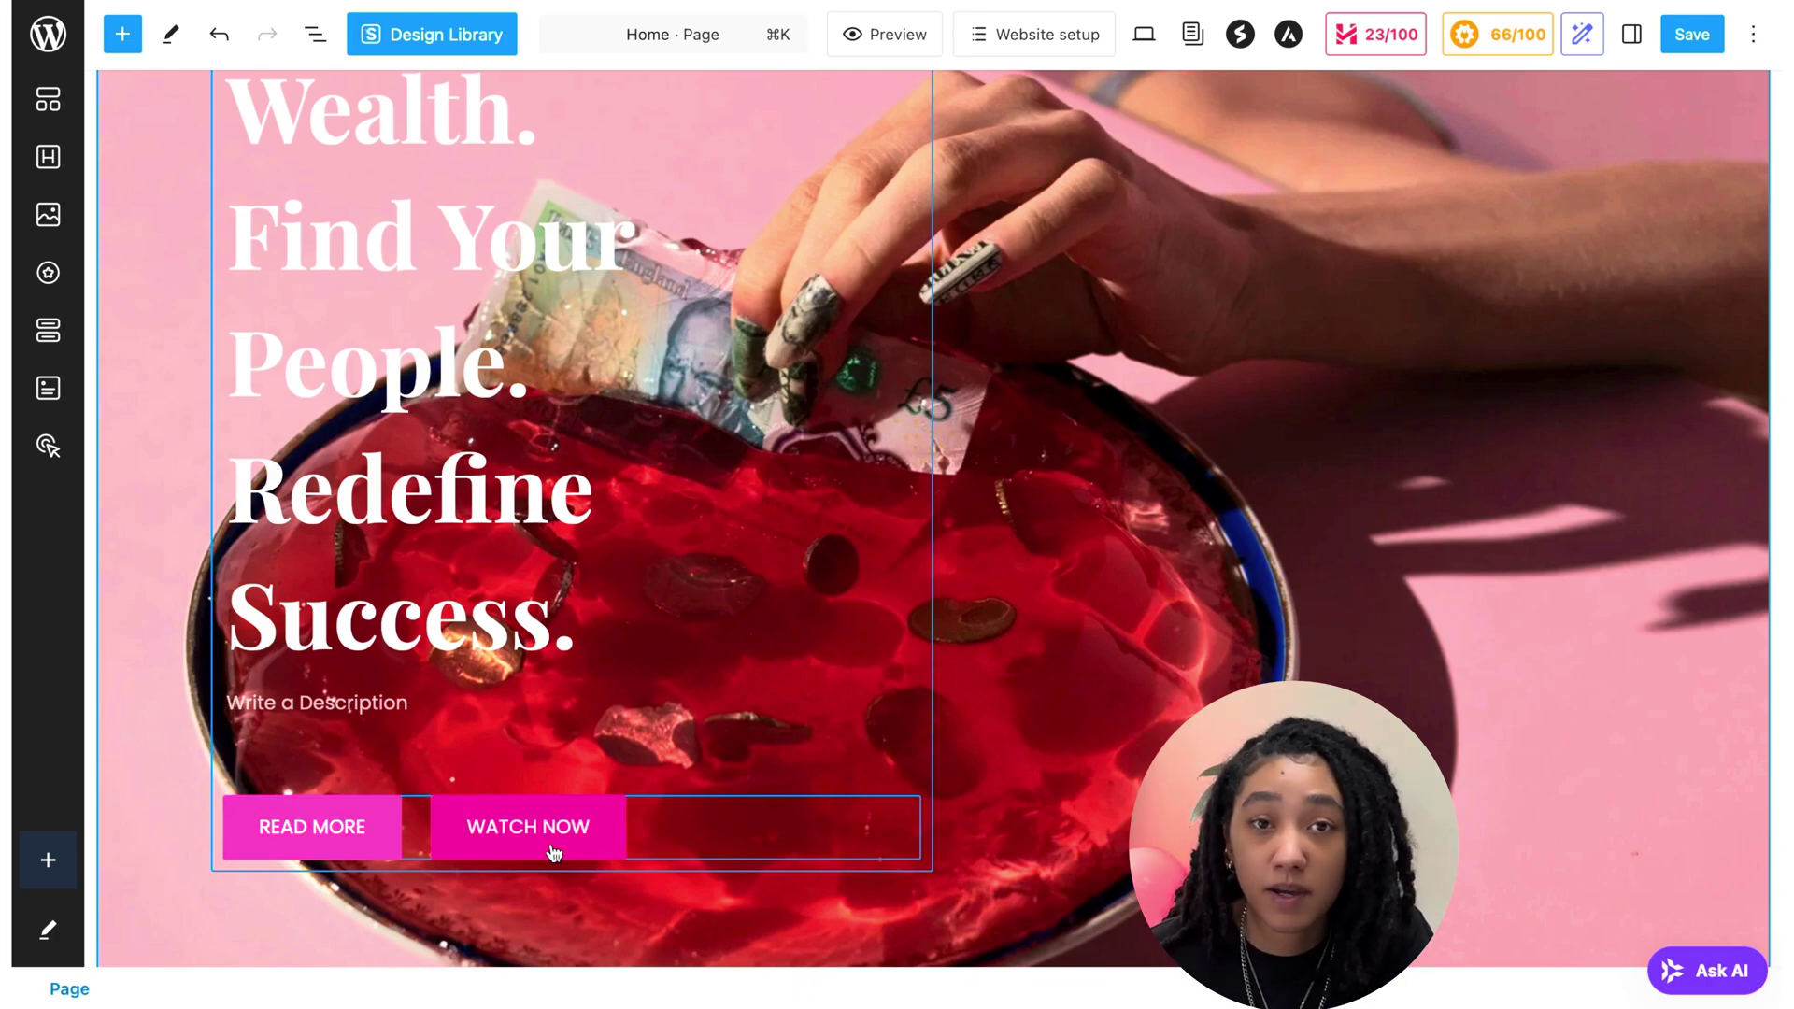
scroll(1112, 654, "up", 1)
scroll(1112, 654, "down", 8)
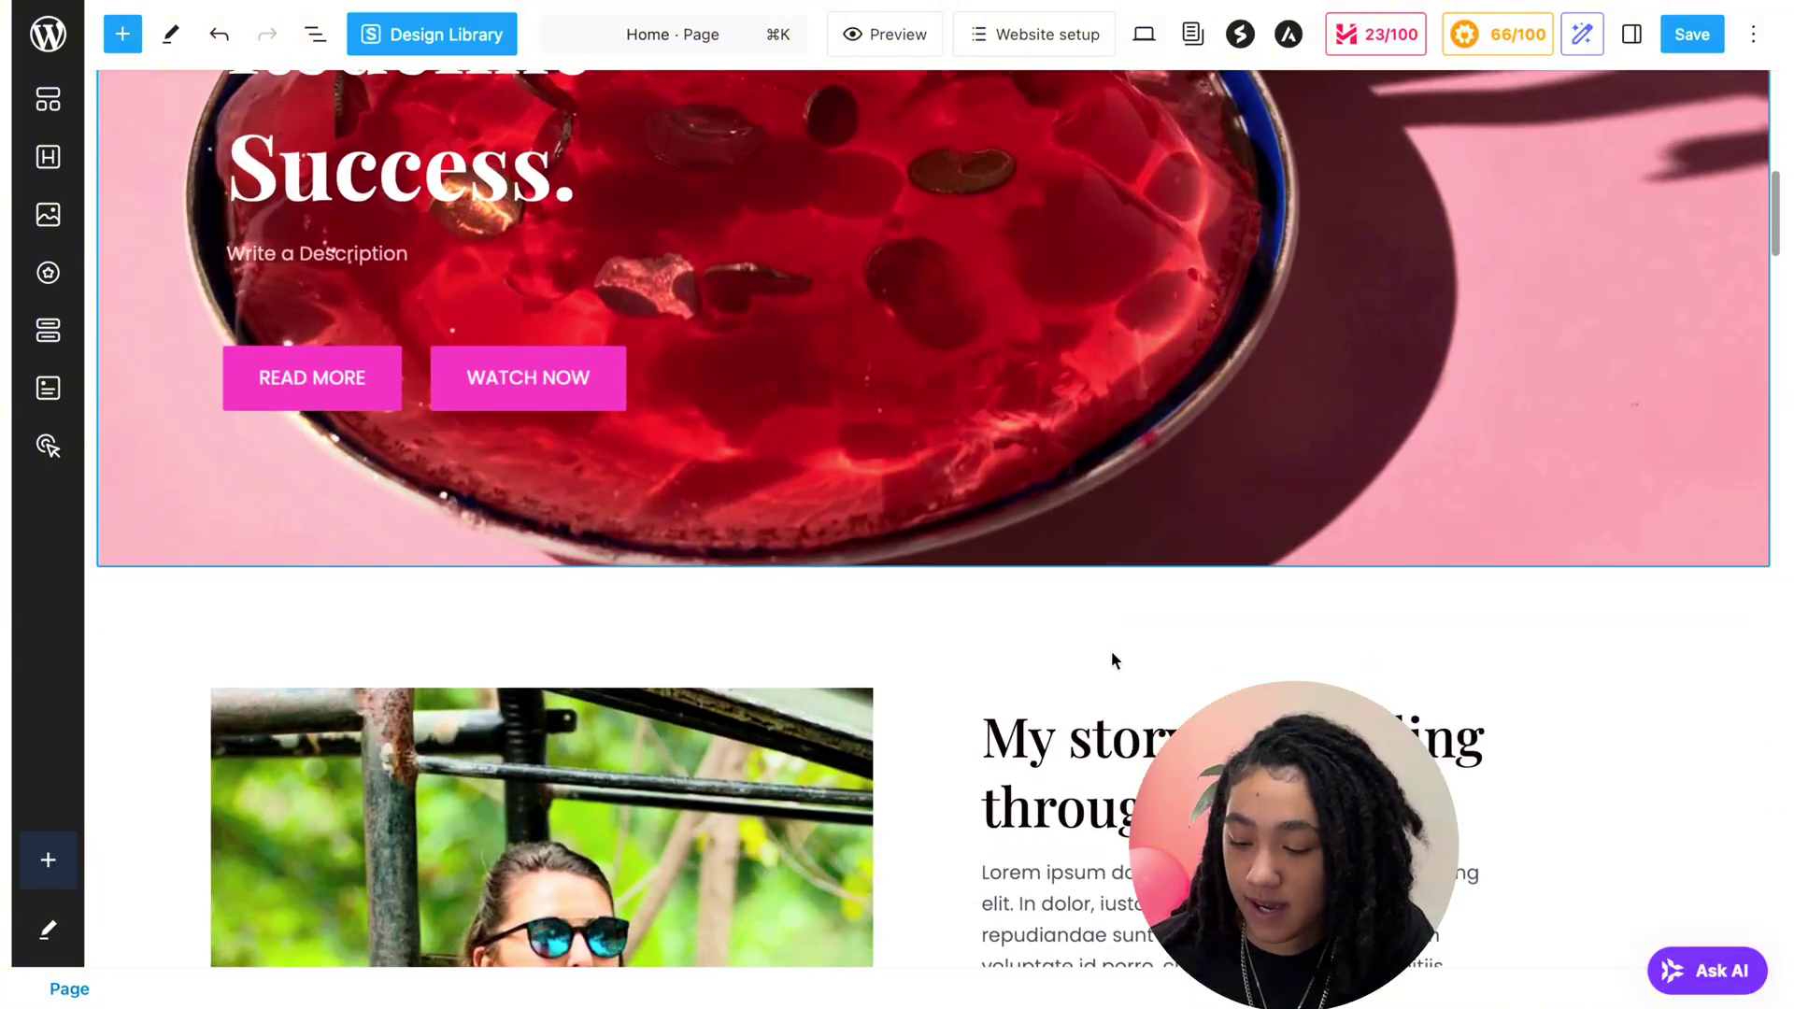
scroll(1112, 654, "down", 2)
left_click(1112, 650)
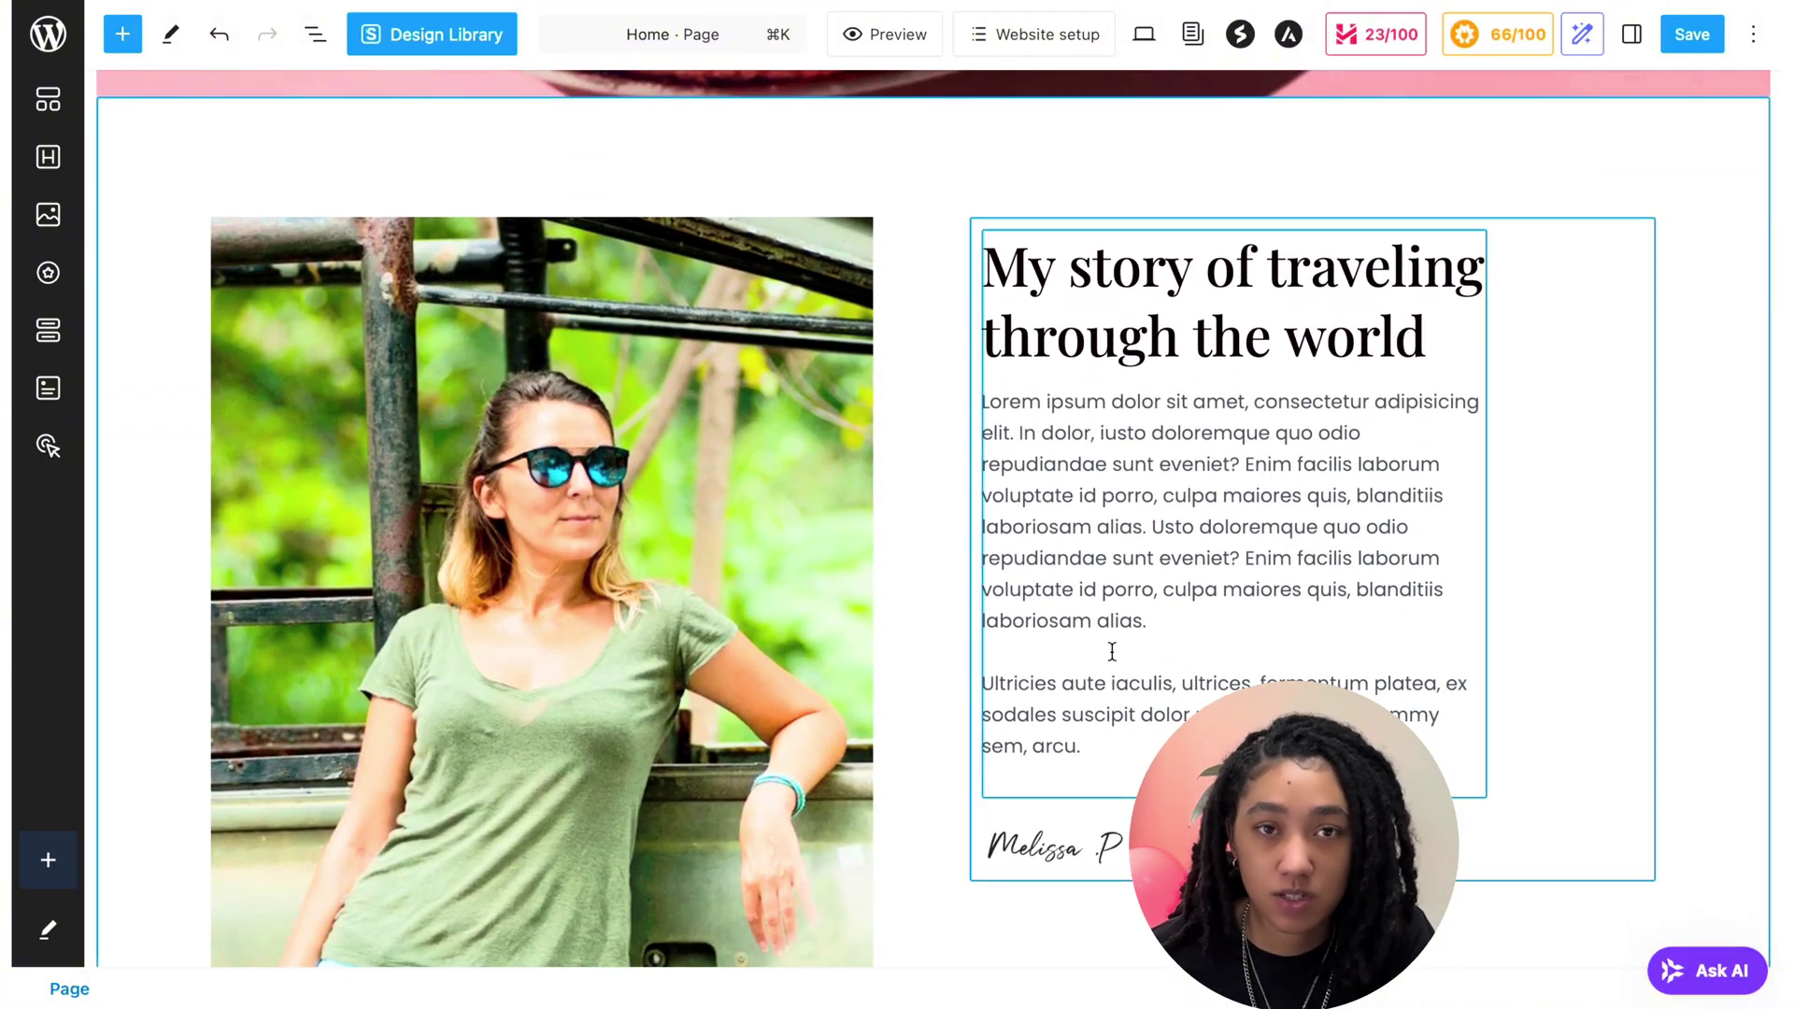
scroll(1696, 187, "down", 2)
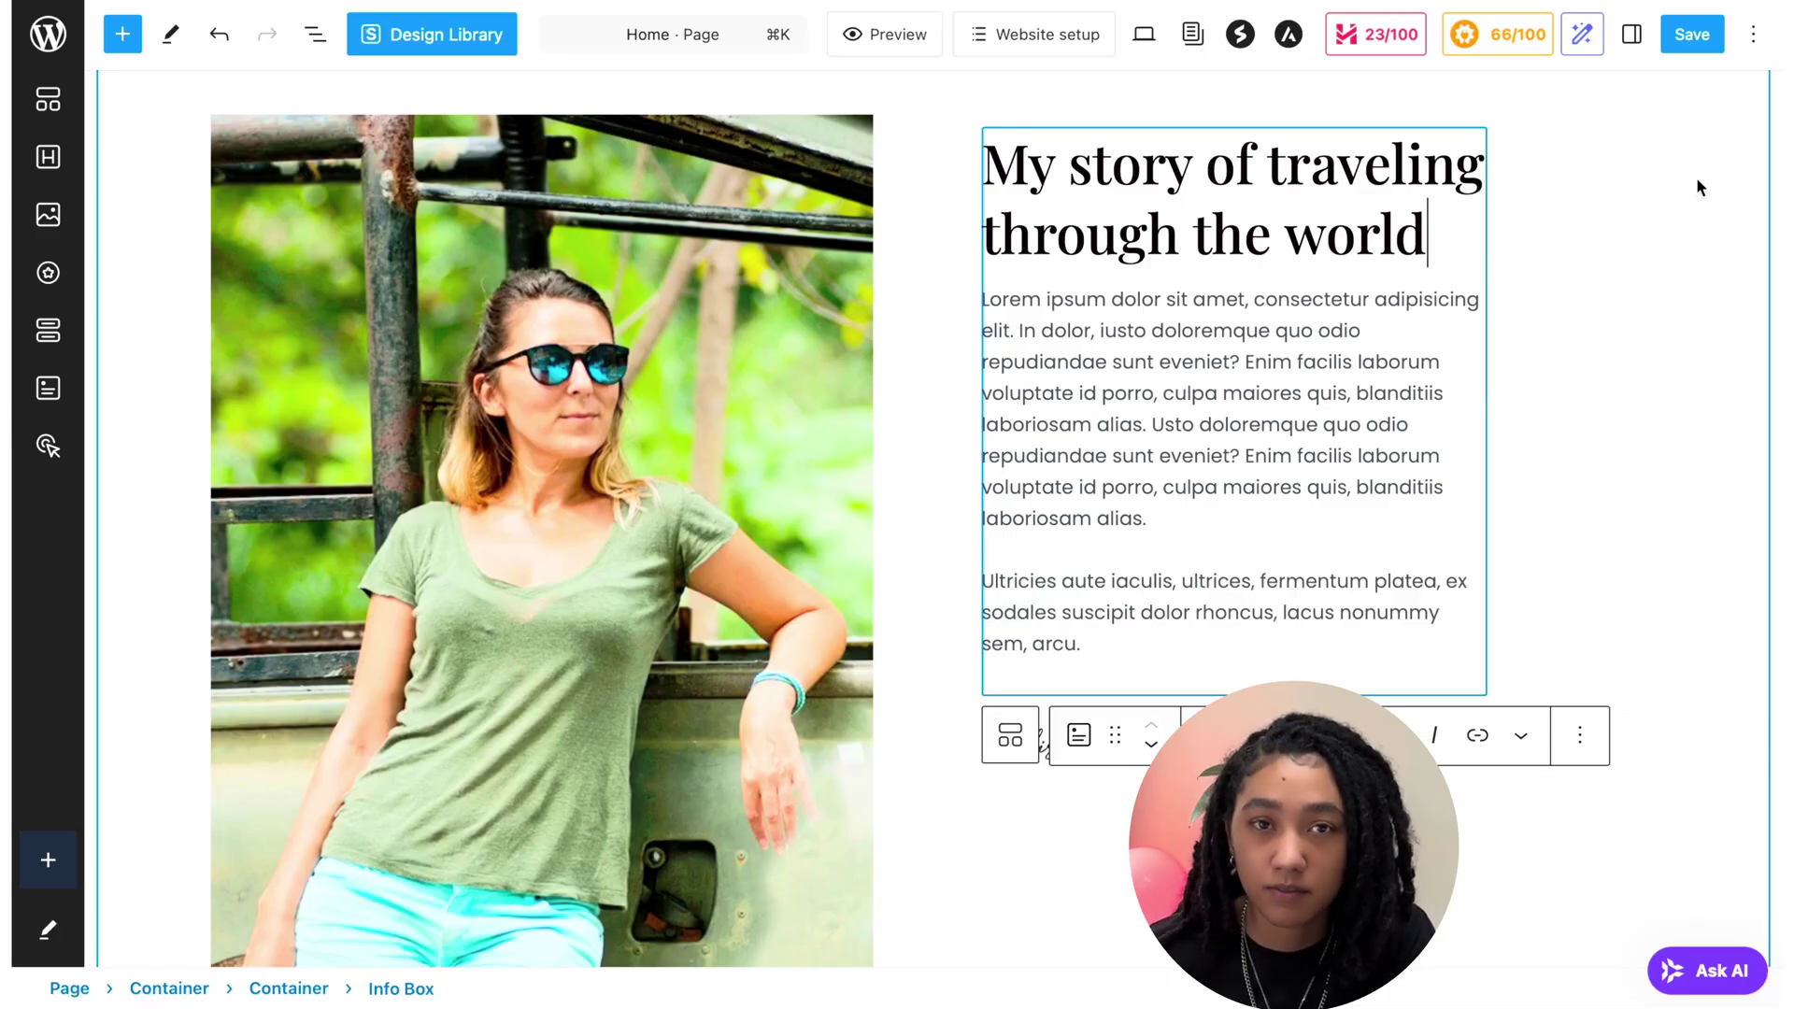
triple_click(1436, 224)
type("Meet Tat")
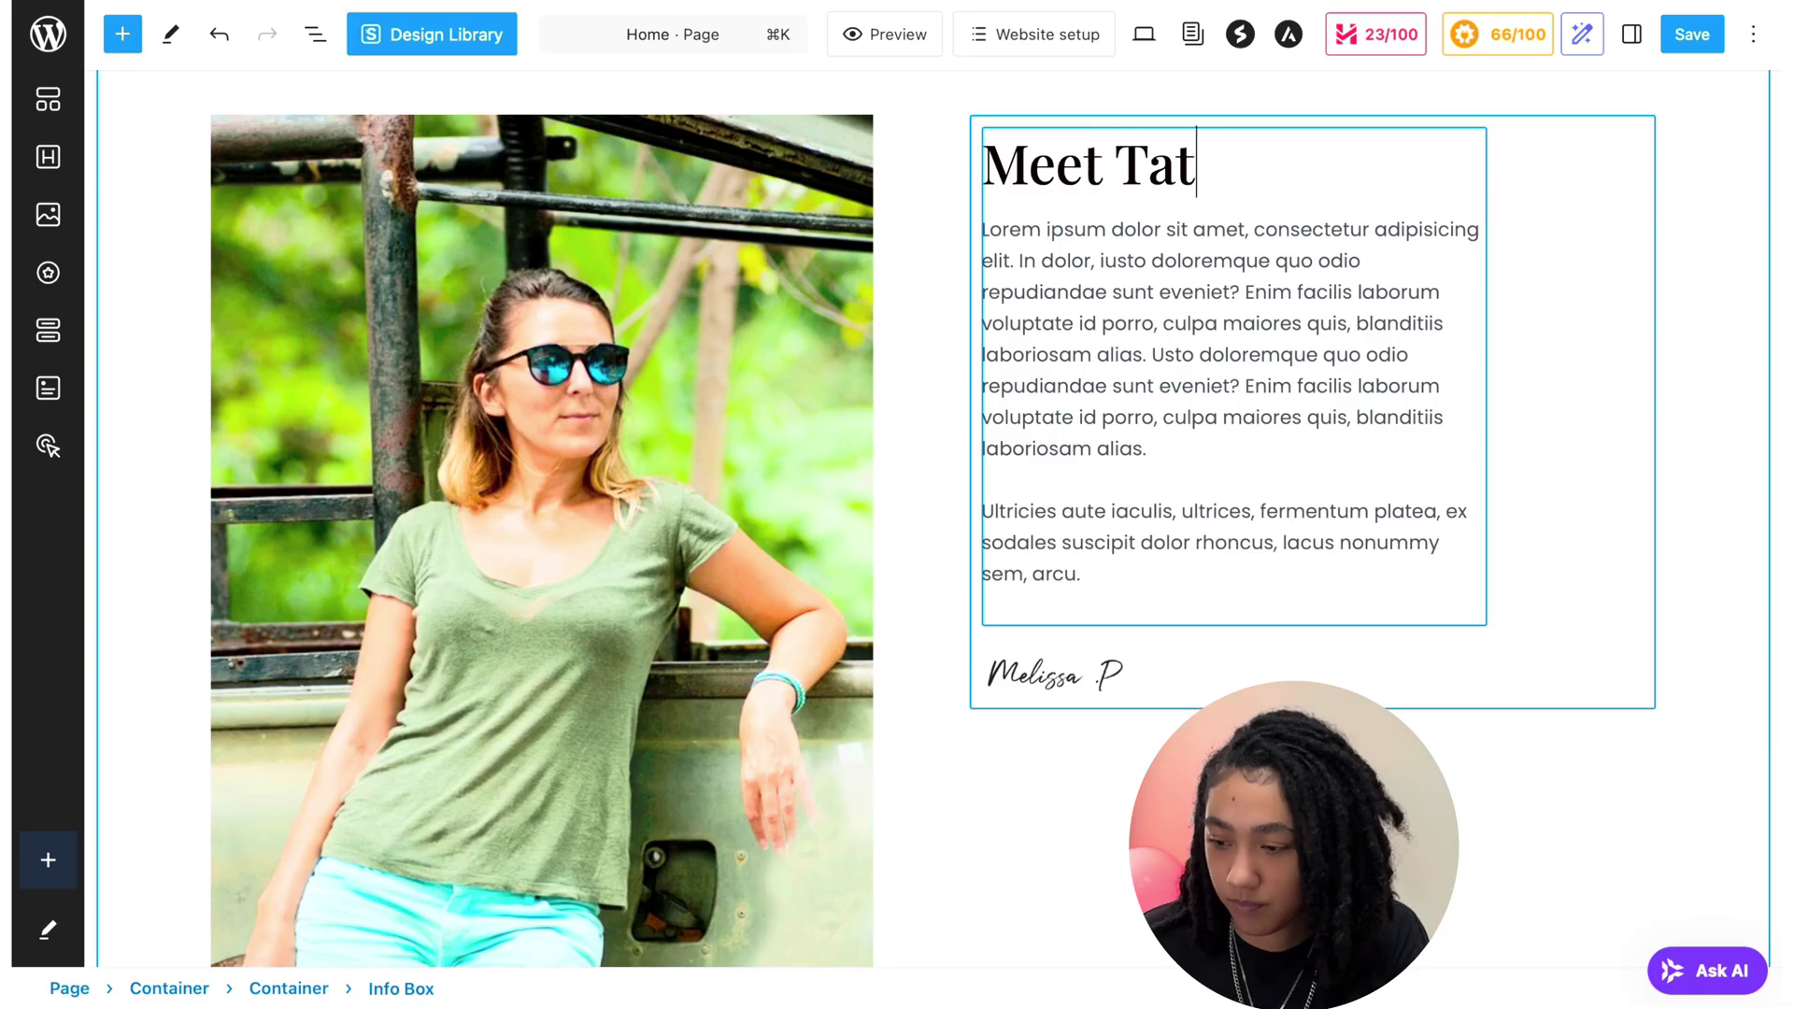
type("y & Livi")
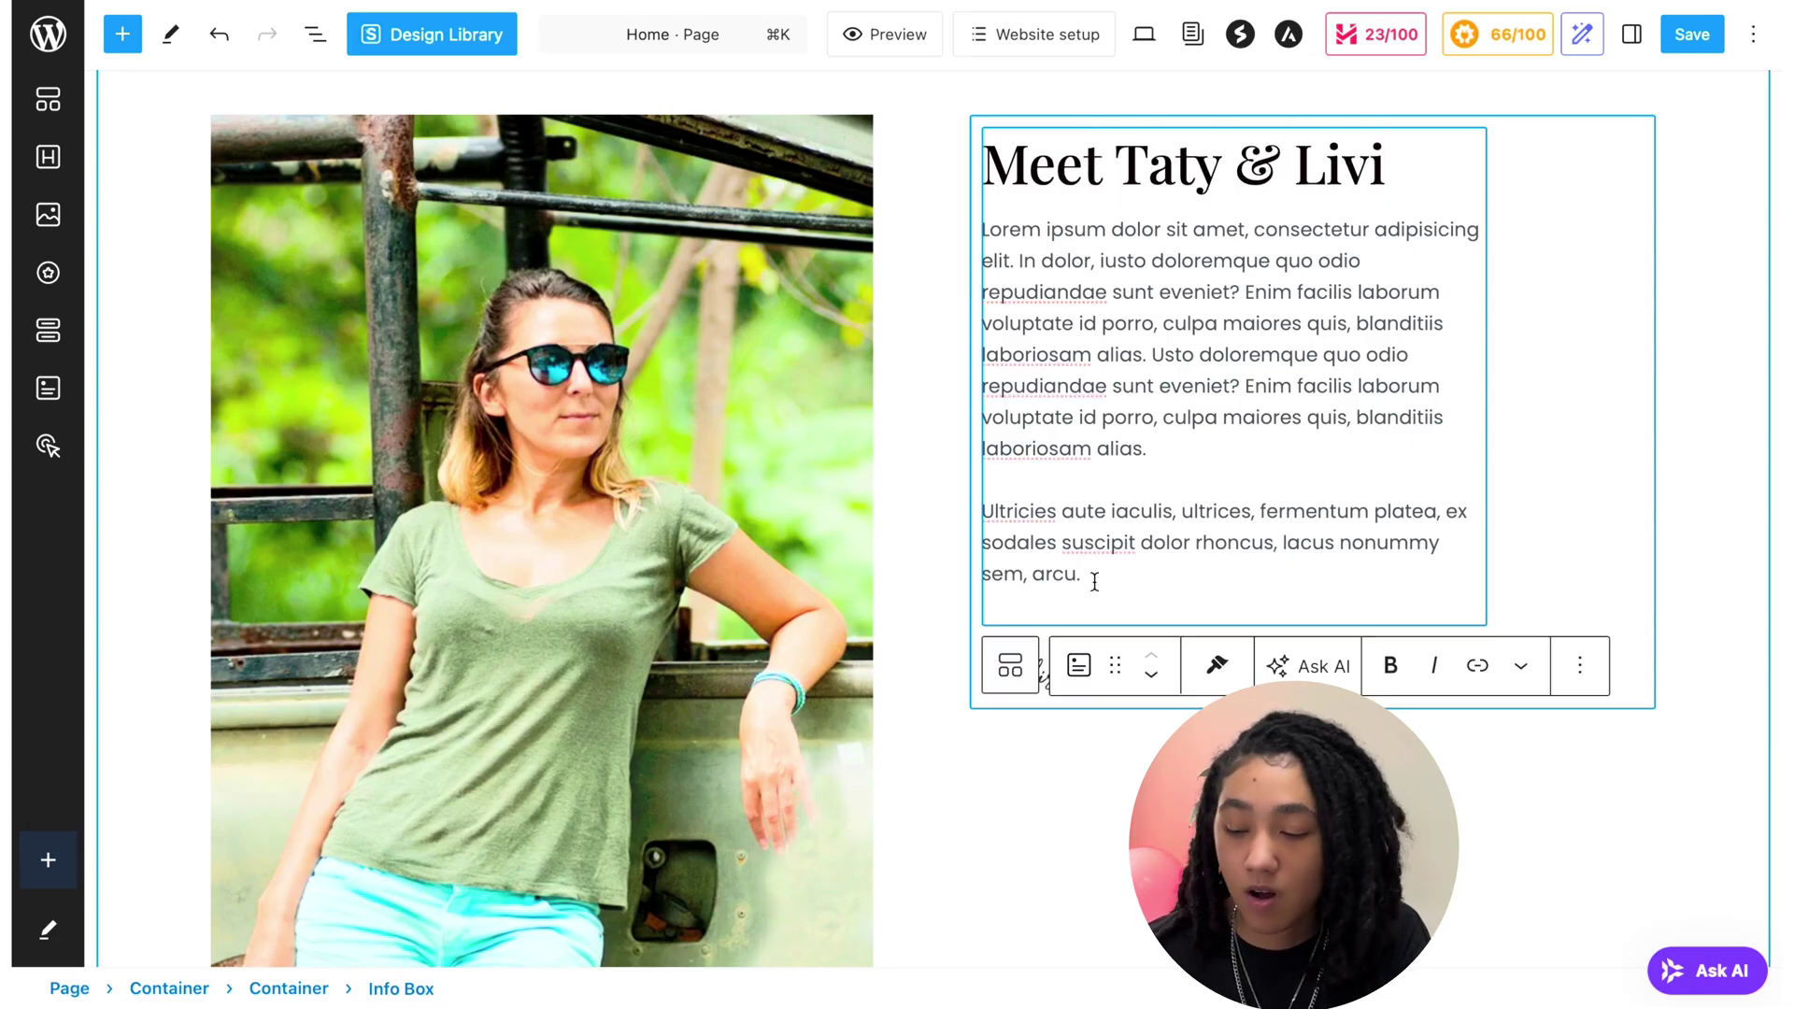
left_click_drag(1084, 576, 983, 231)
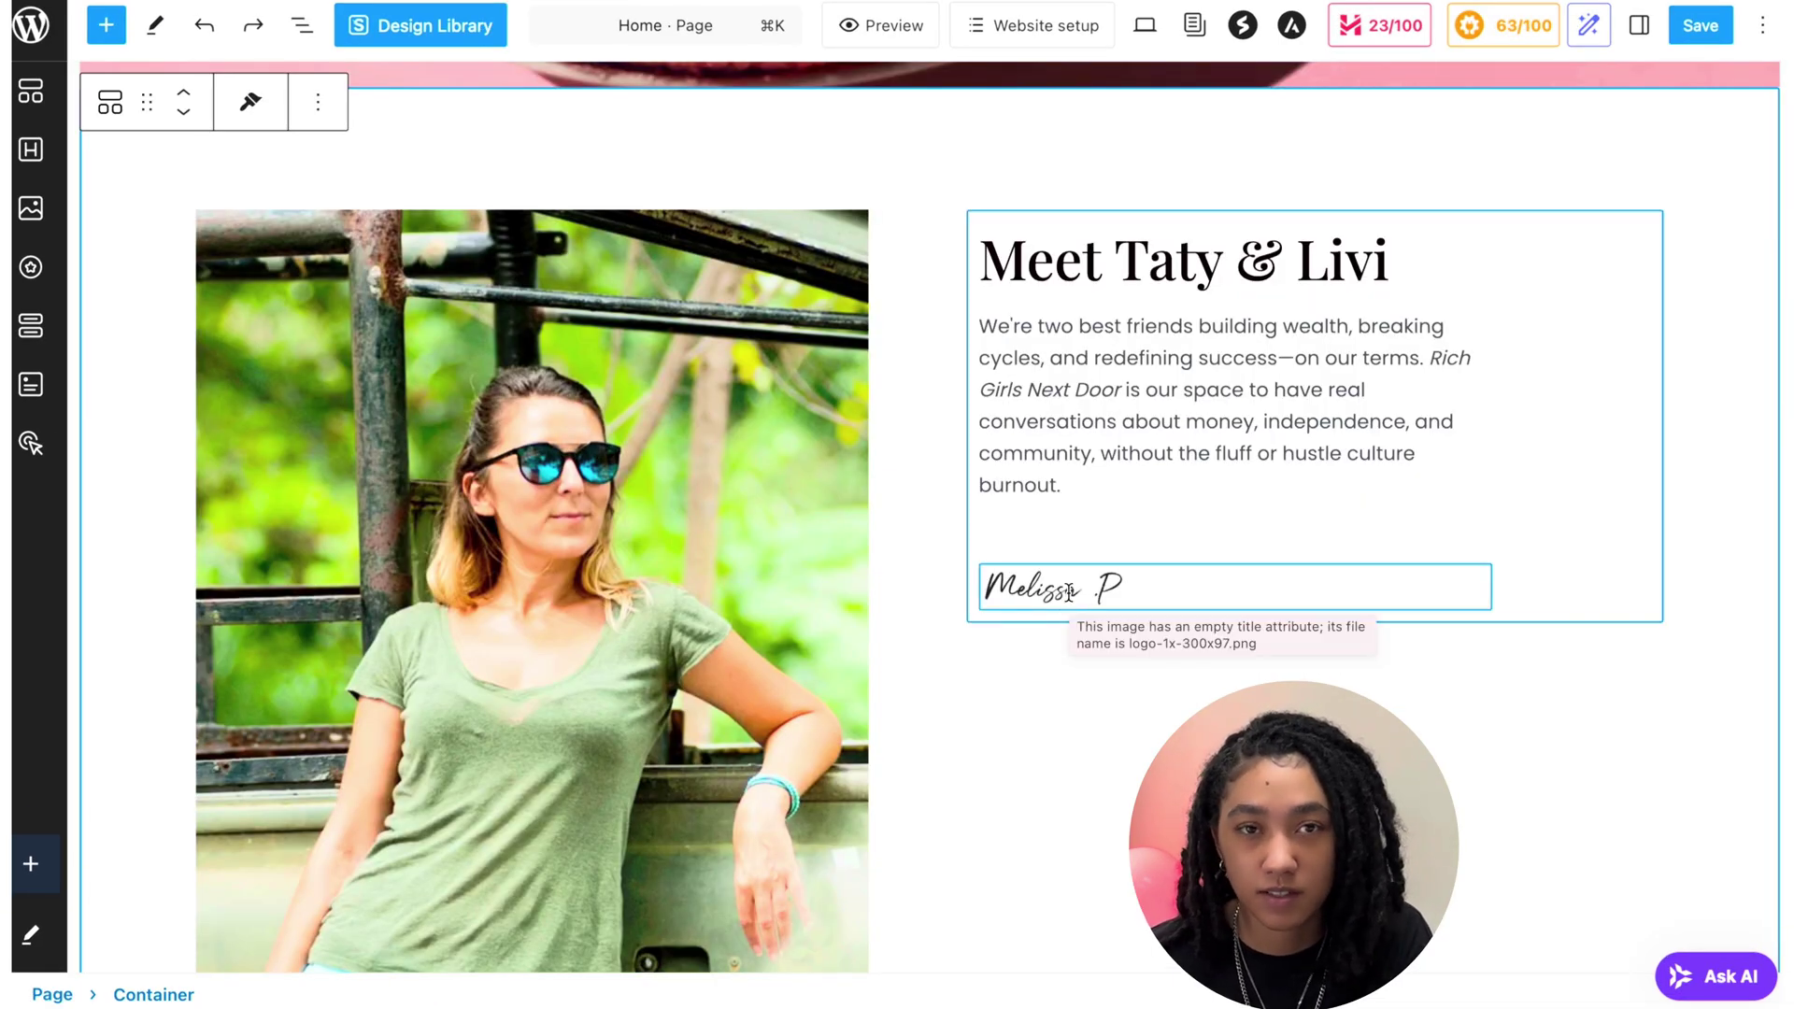
Delete the signature image under the introduction text and add a Buttons block after the info box.
left_click(1070, 592)
key("Delete")
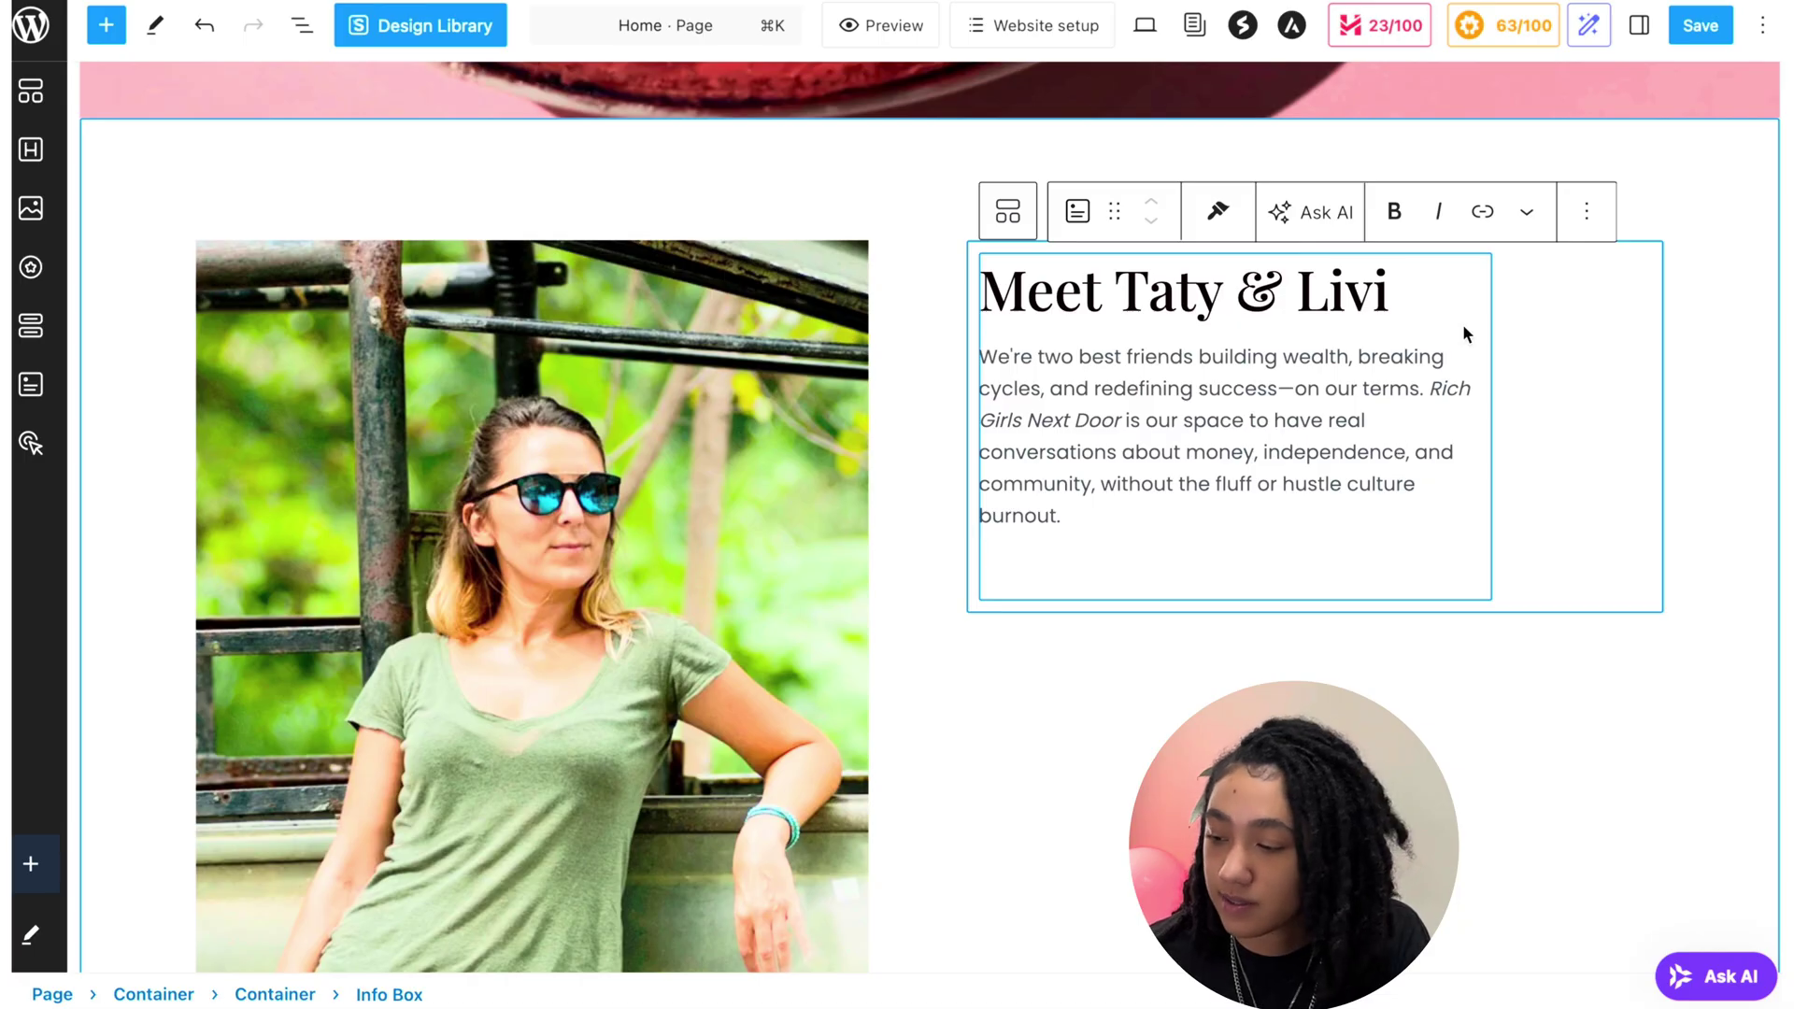
left_click(1588, 224)
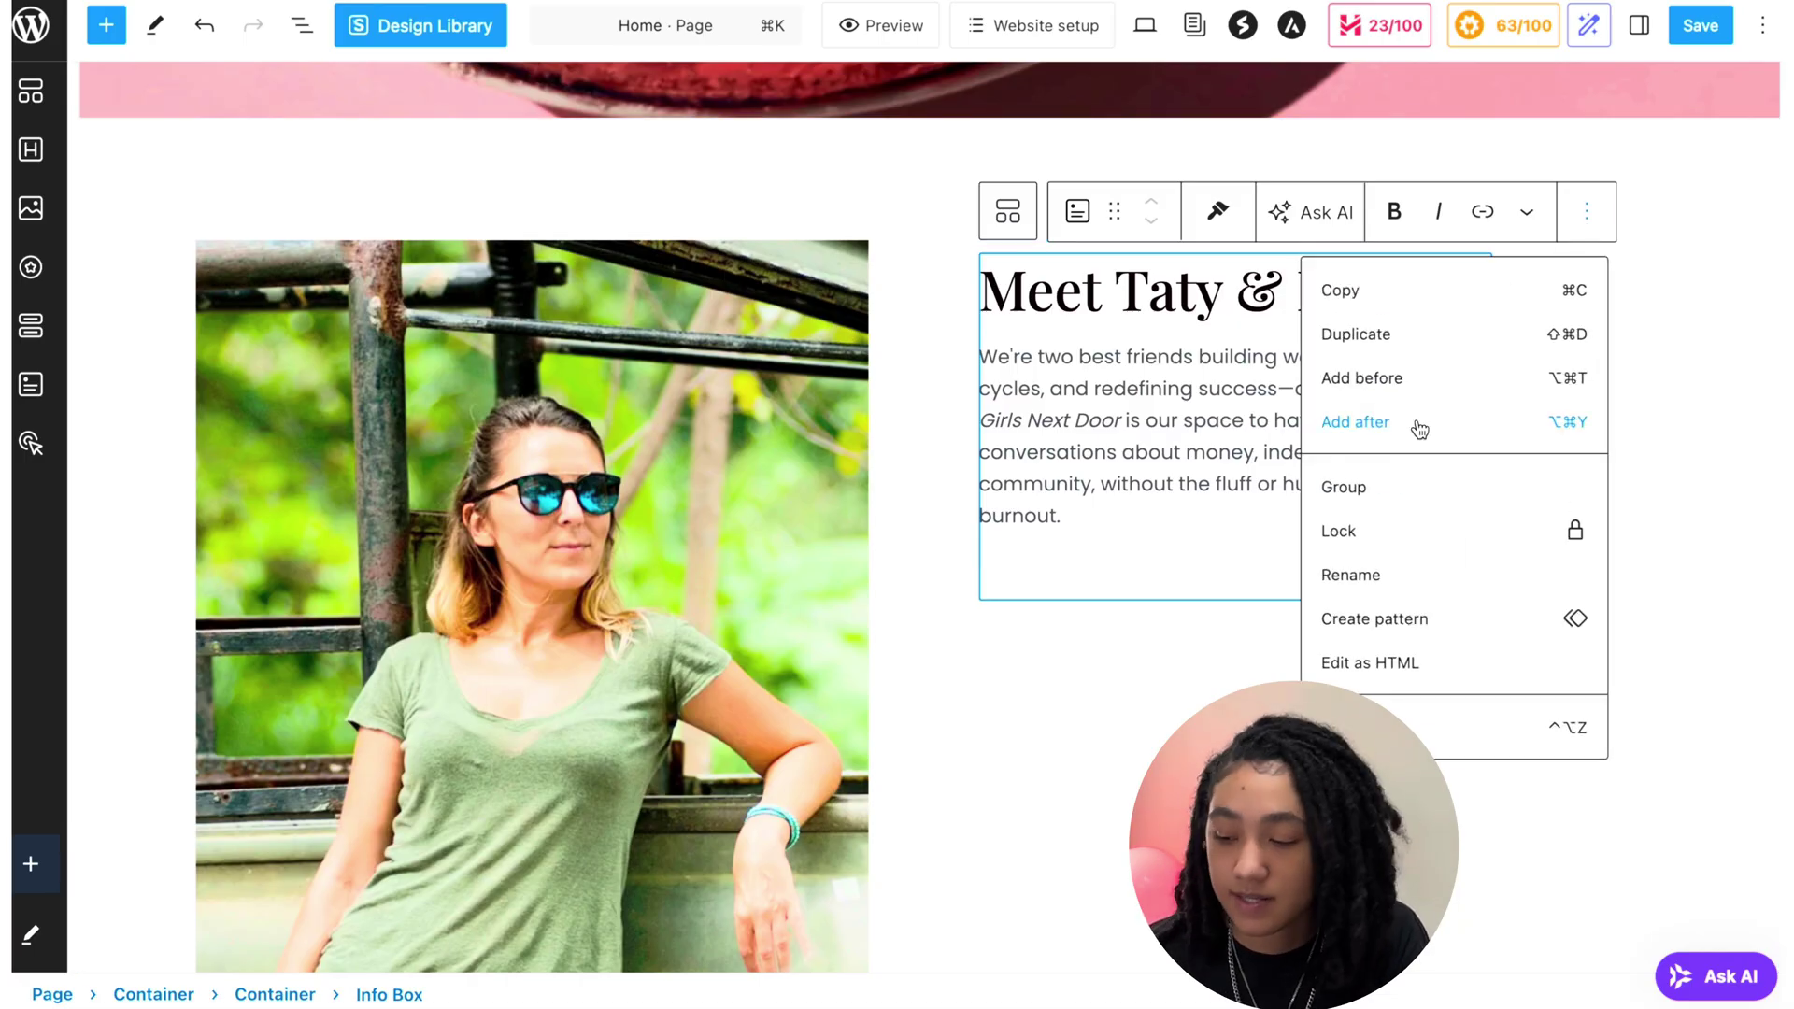
left_click(1420, 429)
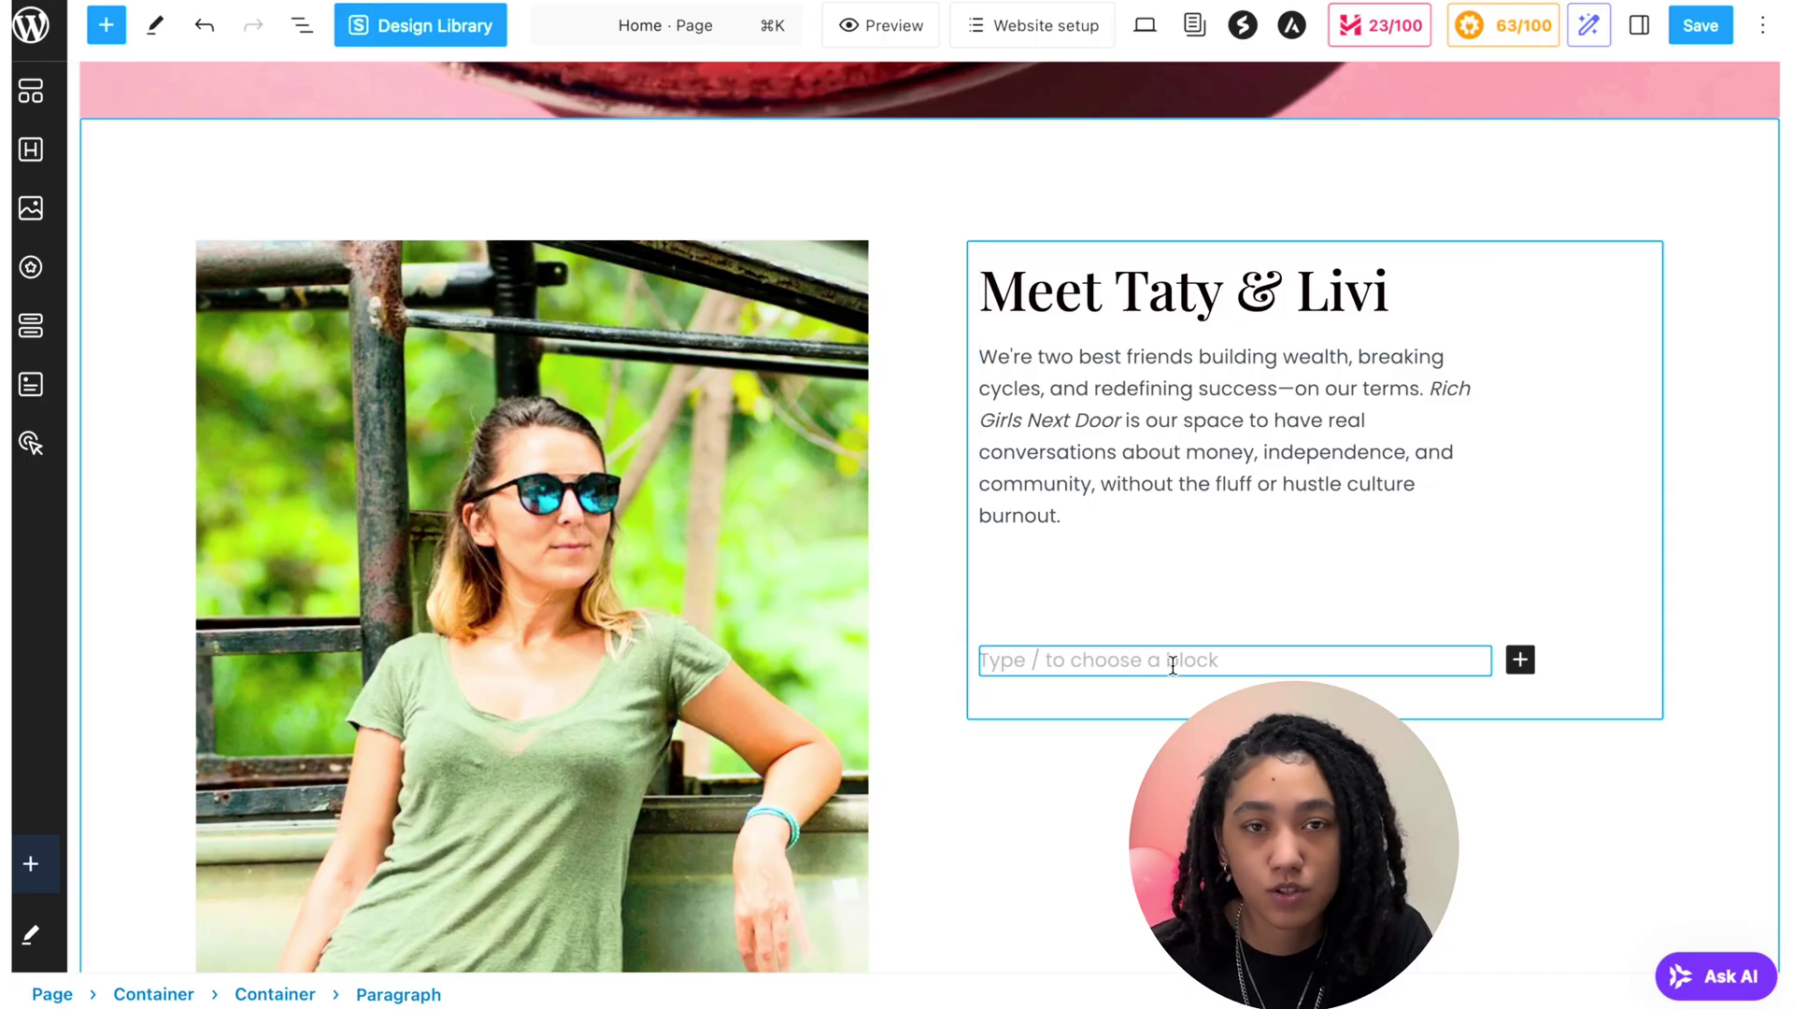
type("/")
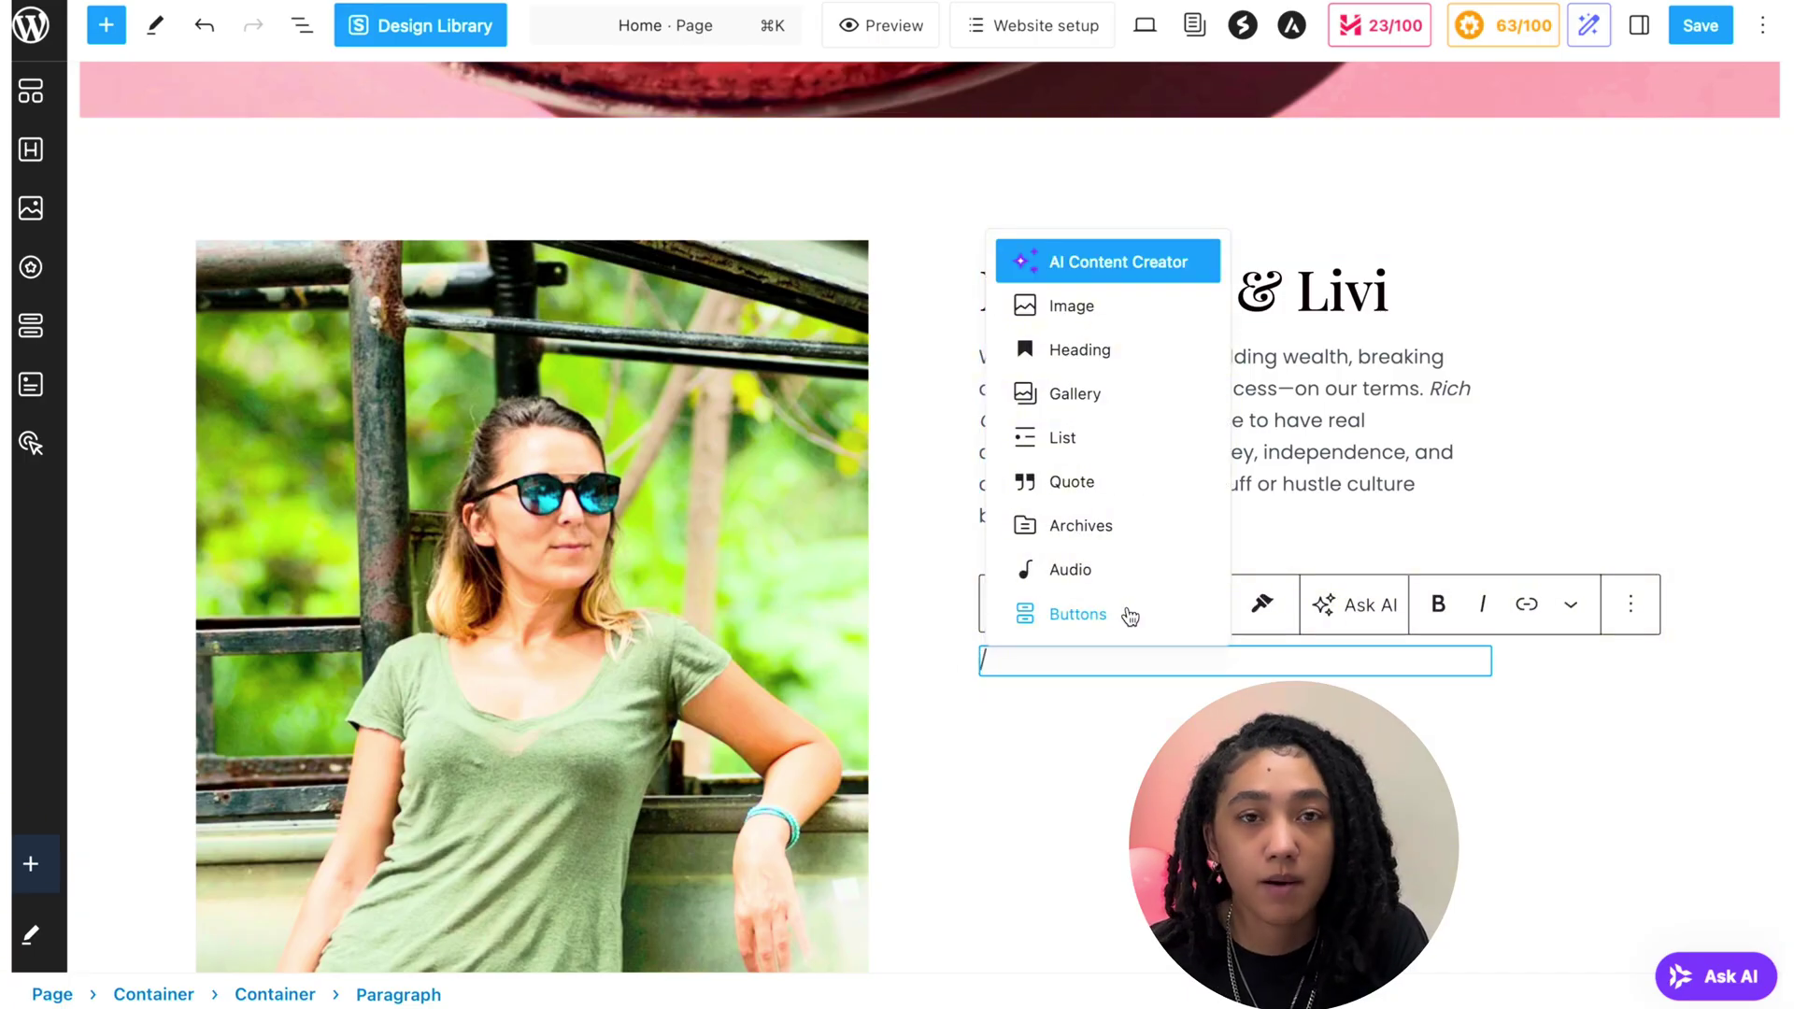
left_click(1114, 617)
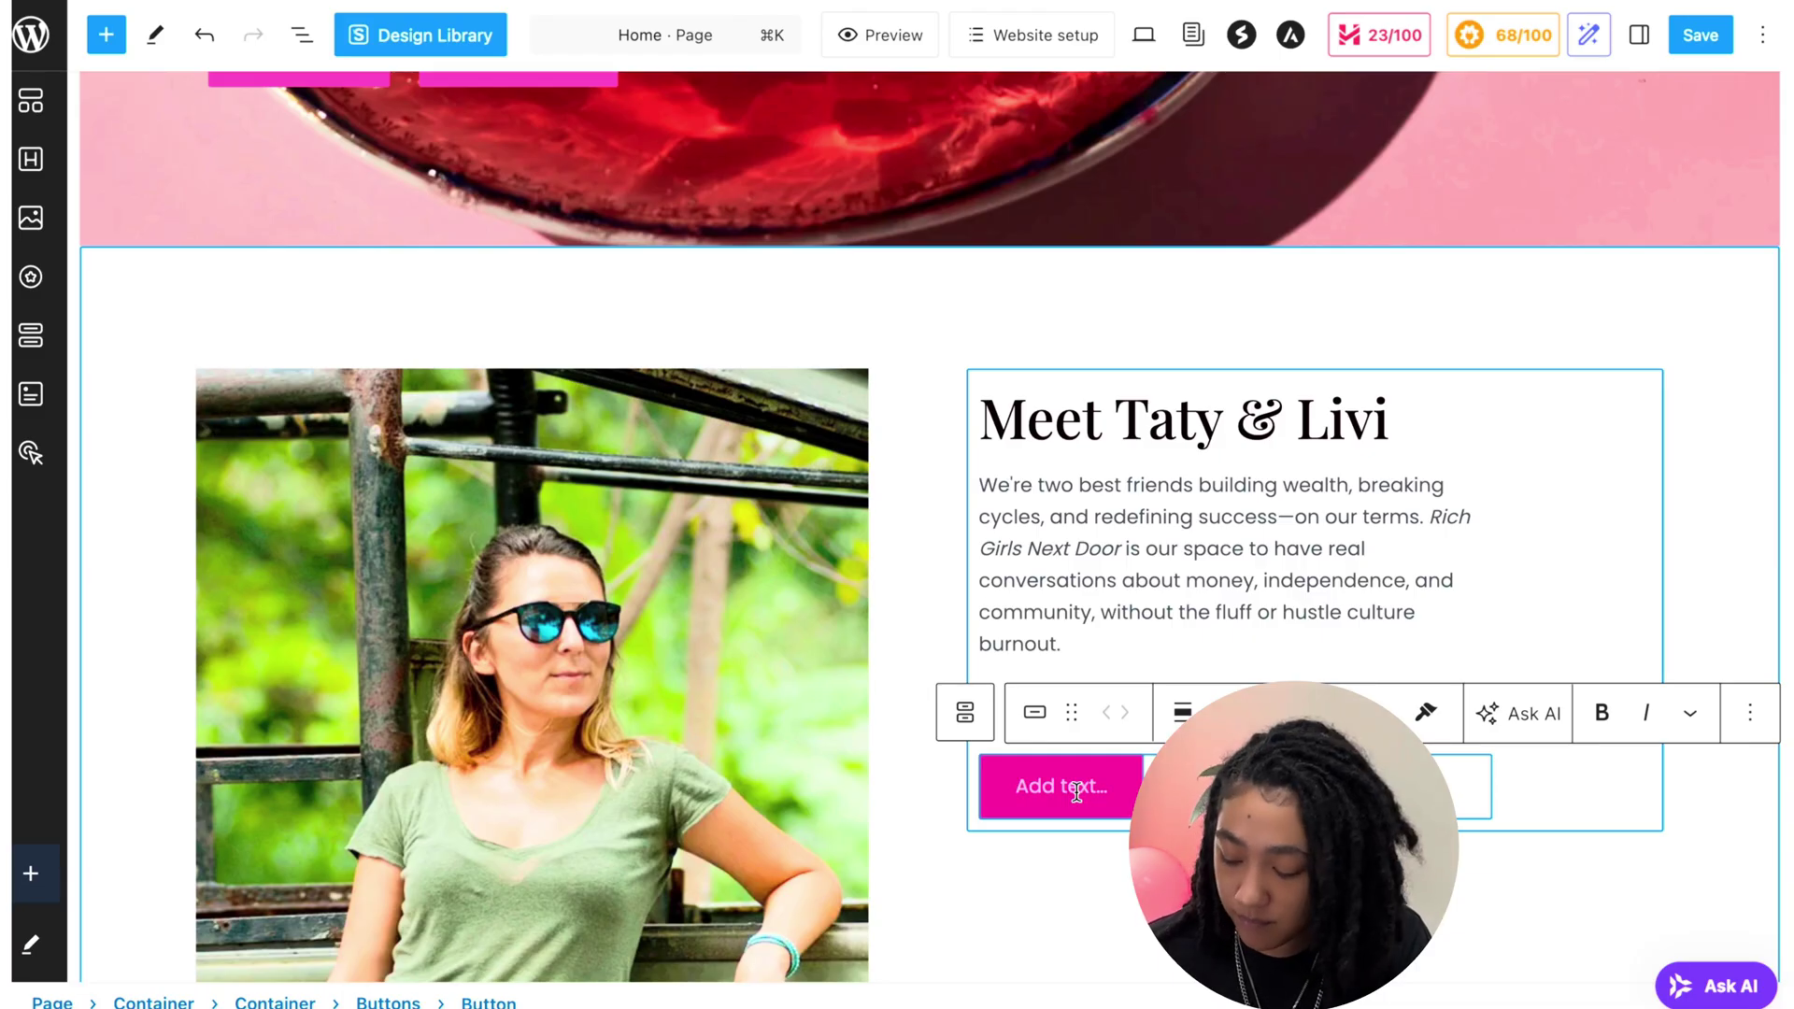
Label the new button below the introduction "Learn More".
type("4earn Morw")
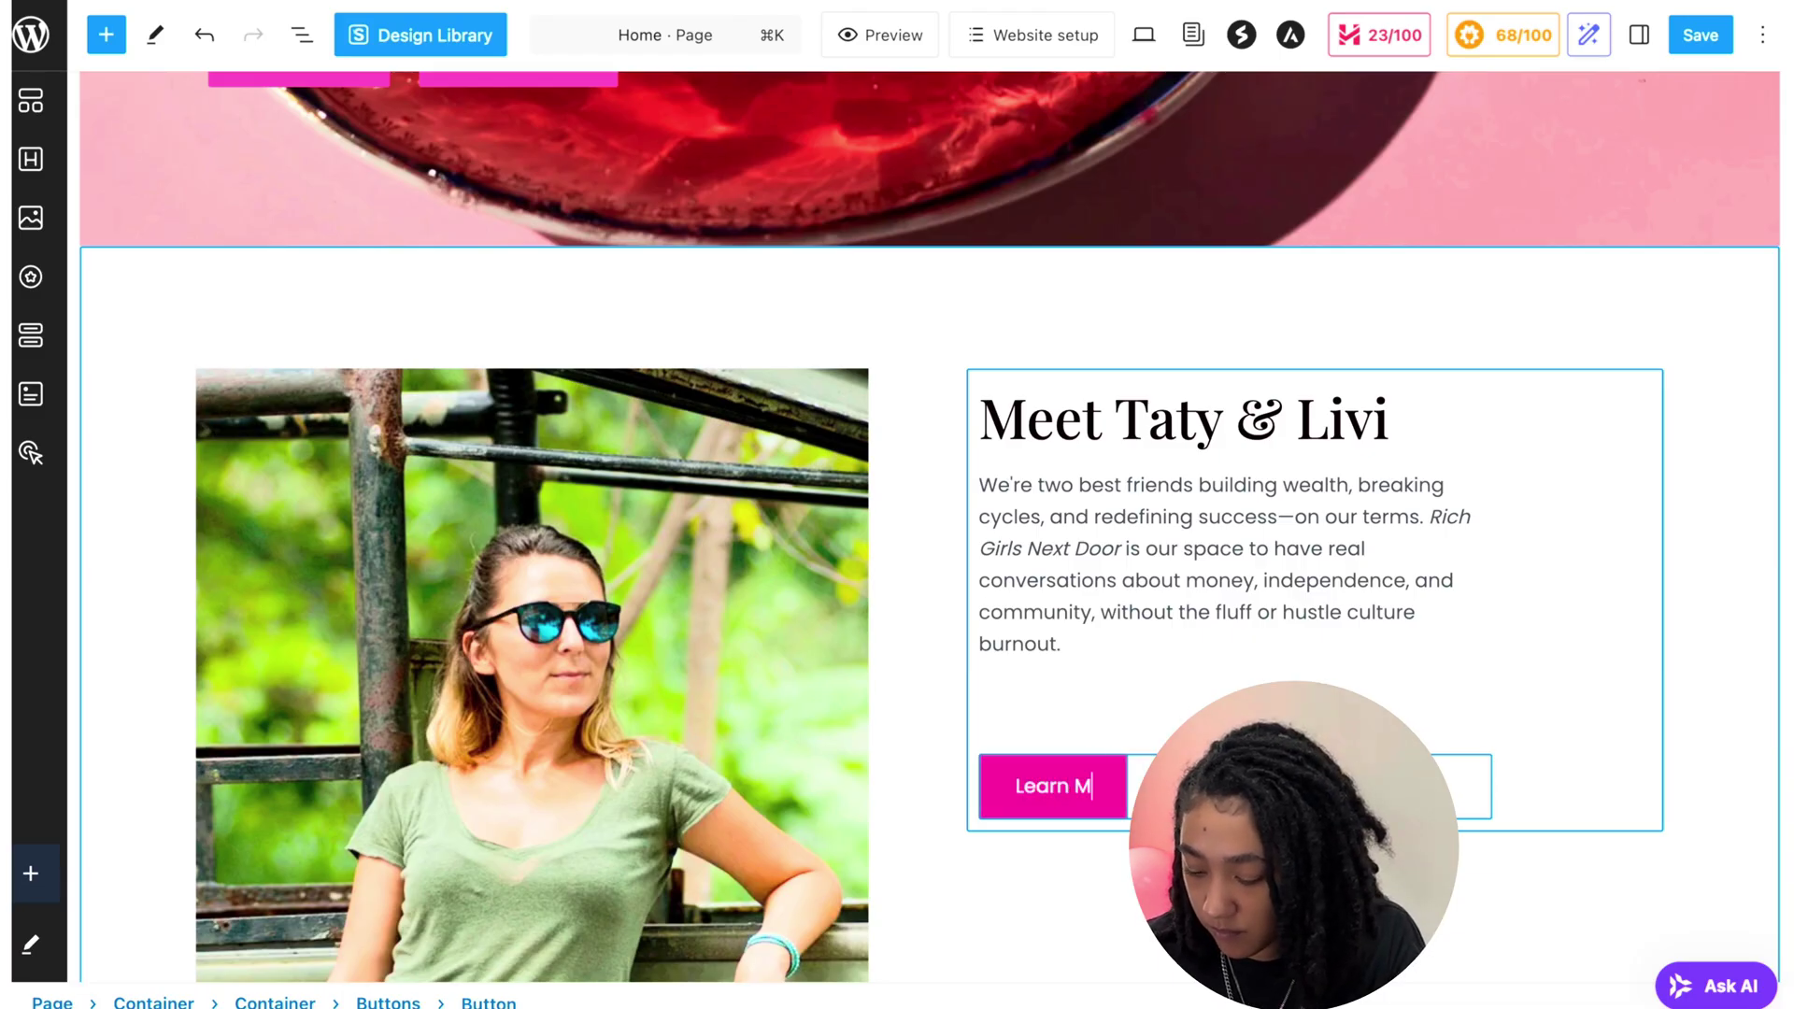
key("BackSpace")
type("e")
left_click(916, 299)
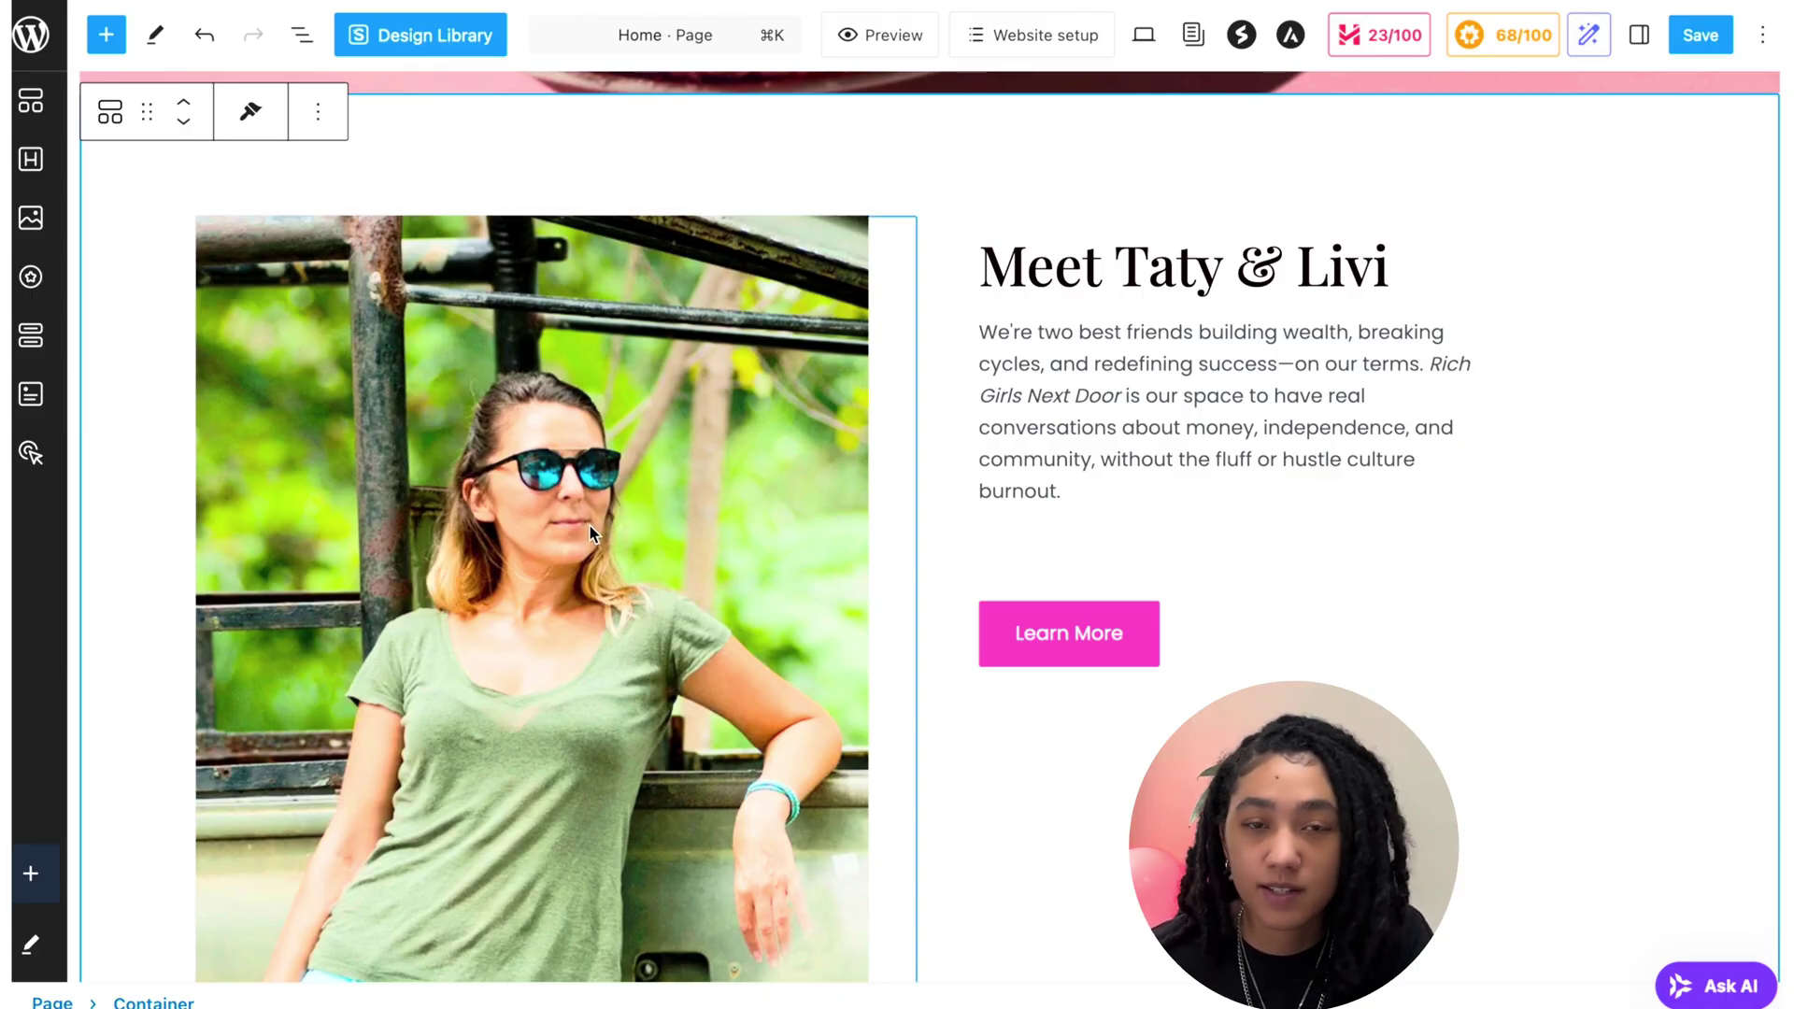
Replace the photo of the woman in sunglasses with the Rich Girls Next Door cartoon illustration of two podcasters.
scroll(1090, 817, "down", 1)
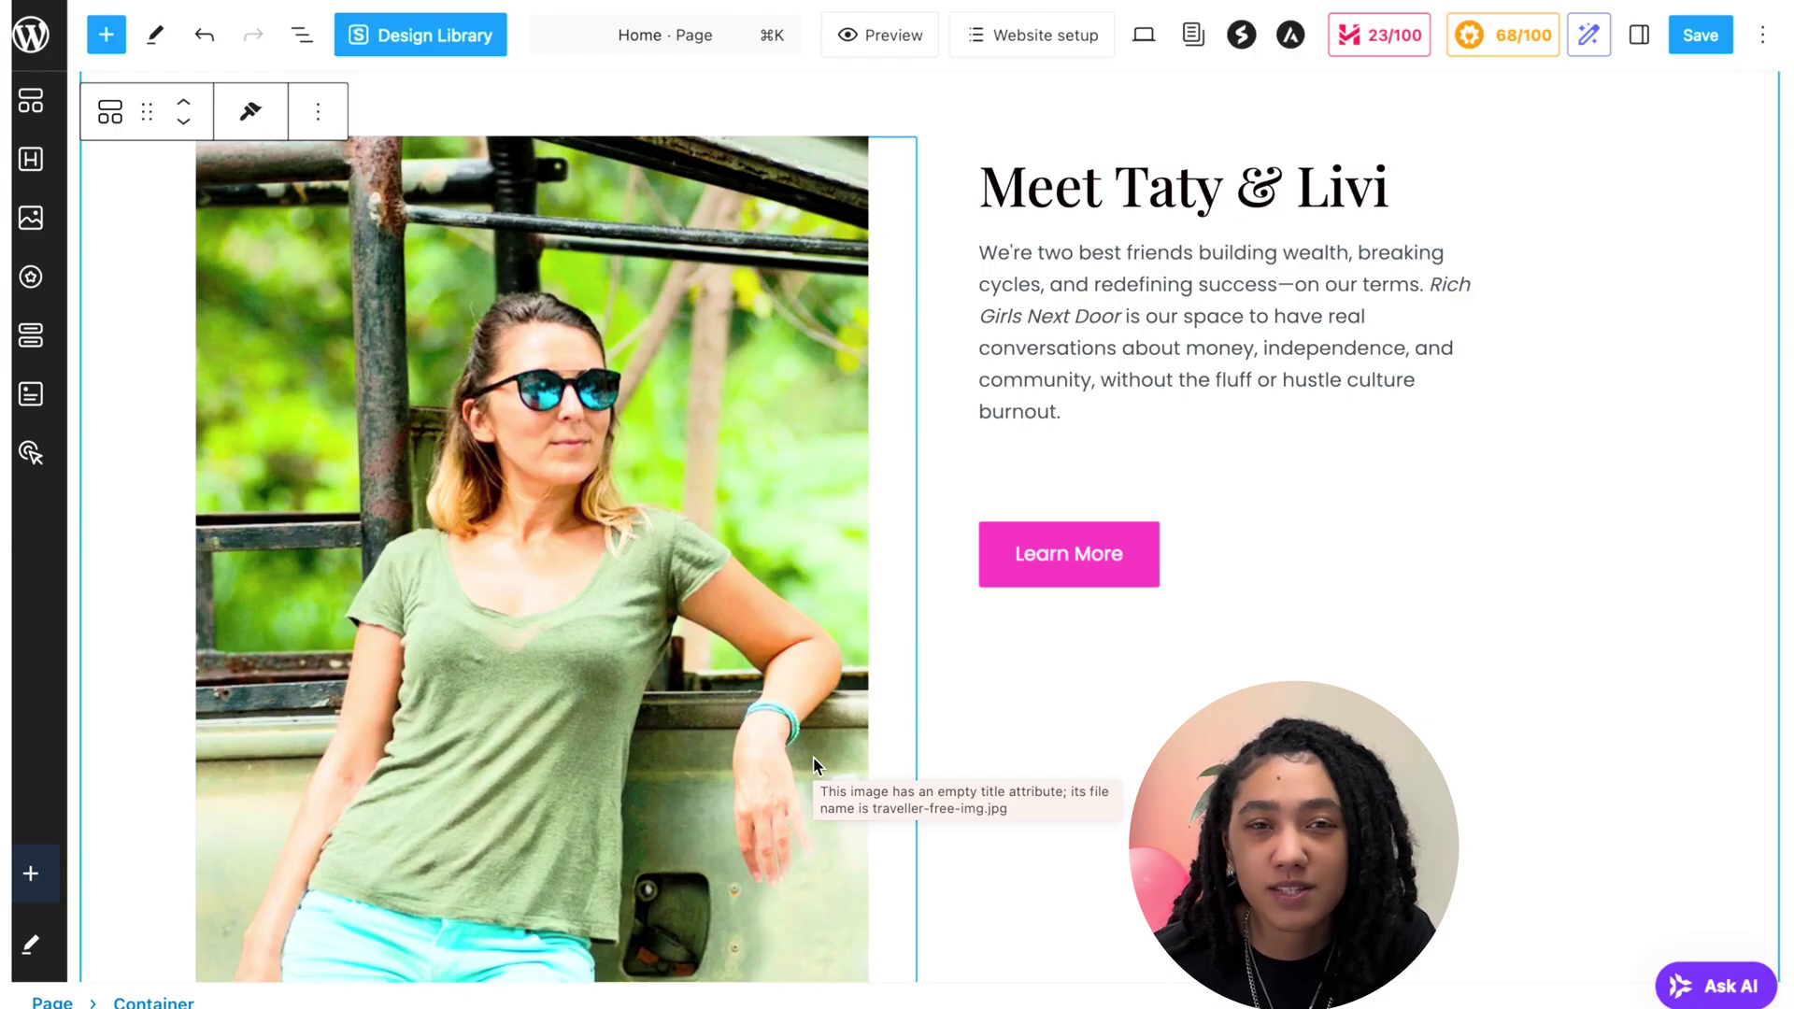
scroll(1437, 132, "up", 1)
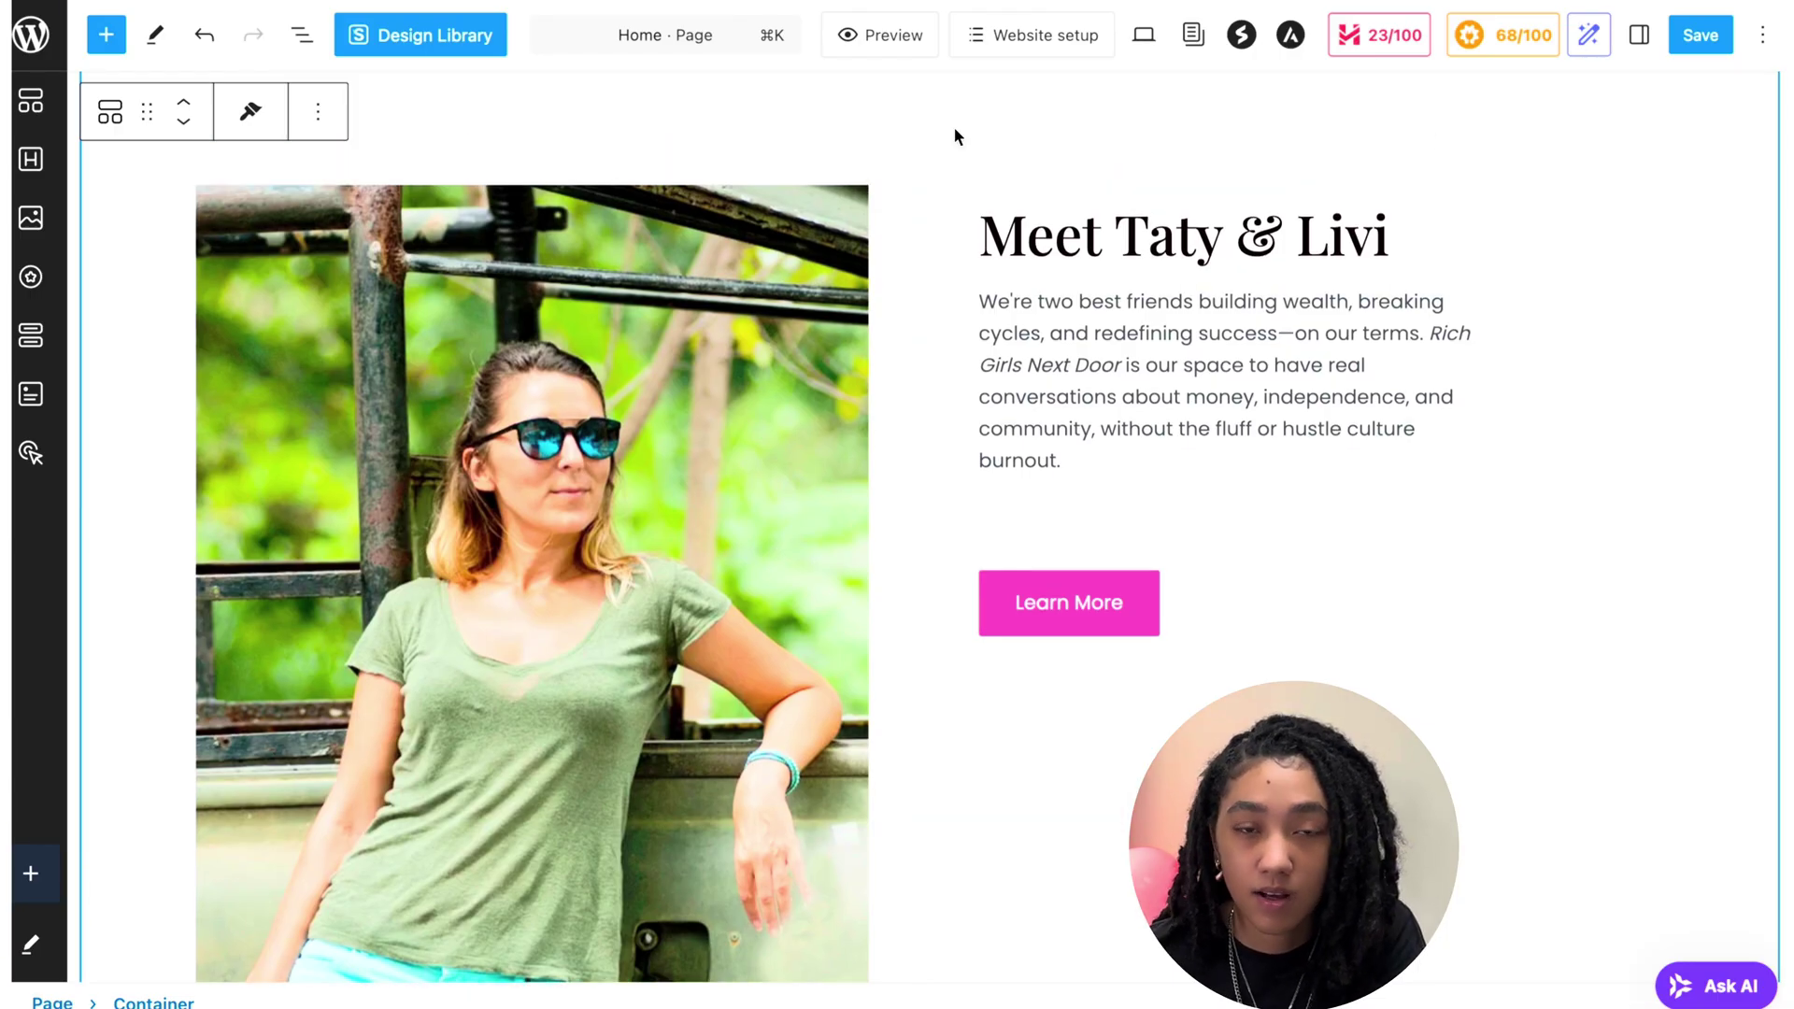
left_click(618, 241)
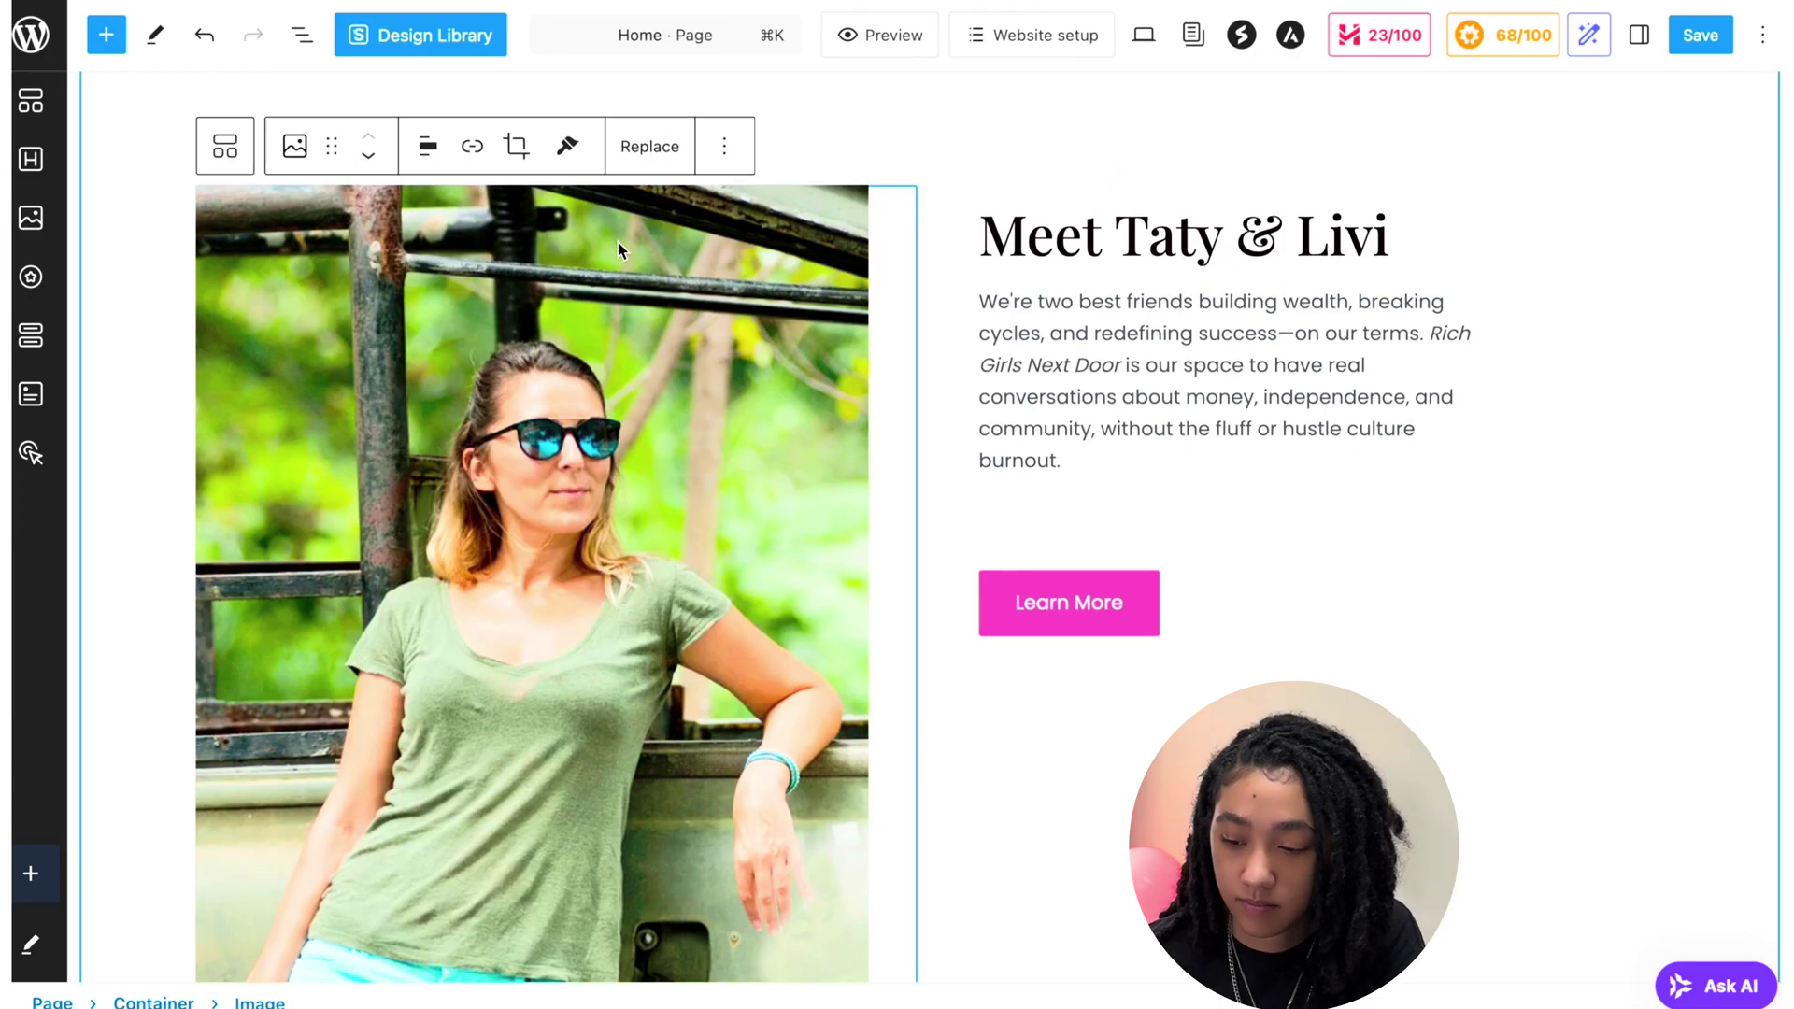
left_click(667, 166)
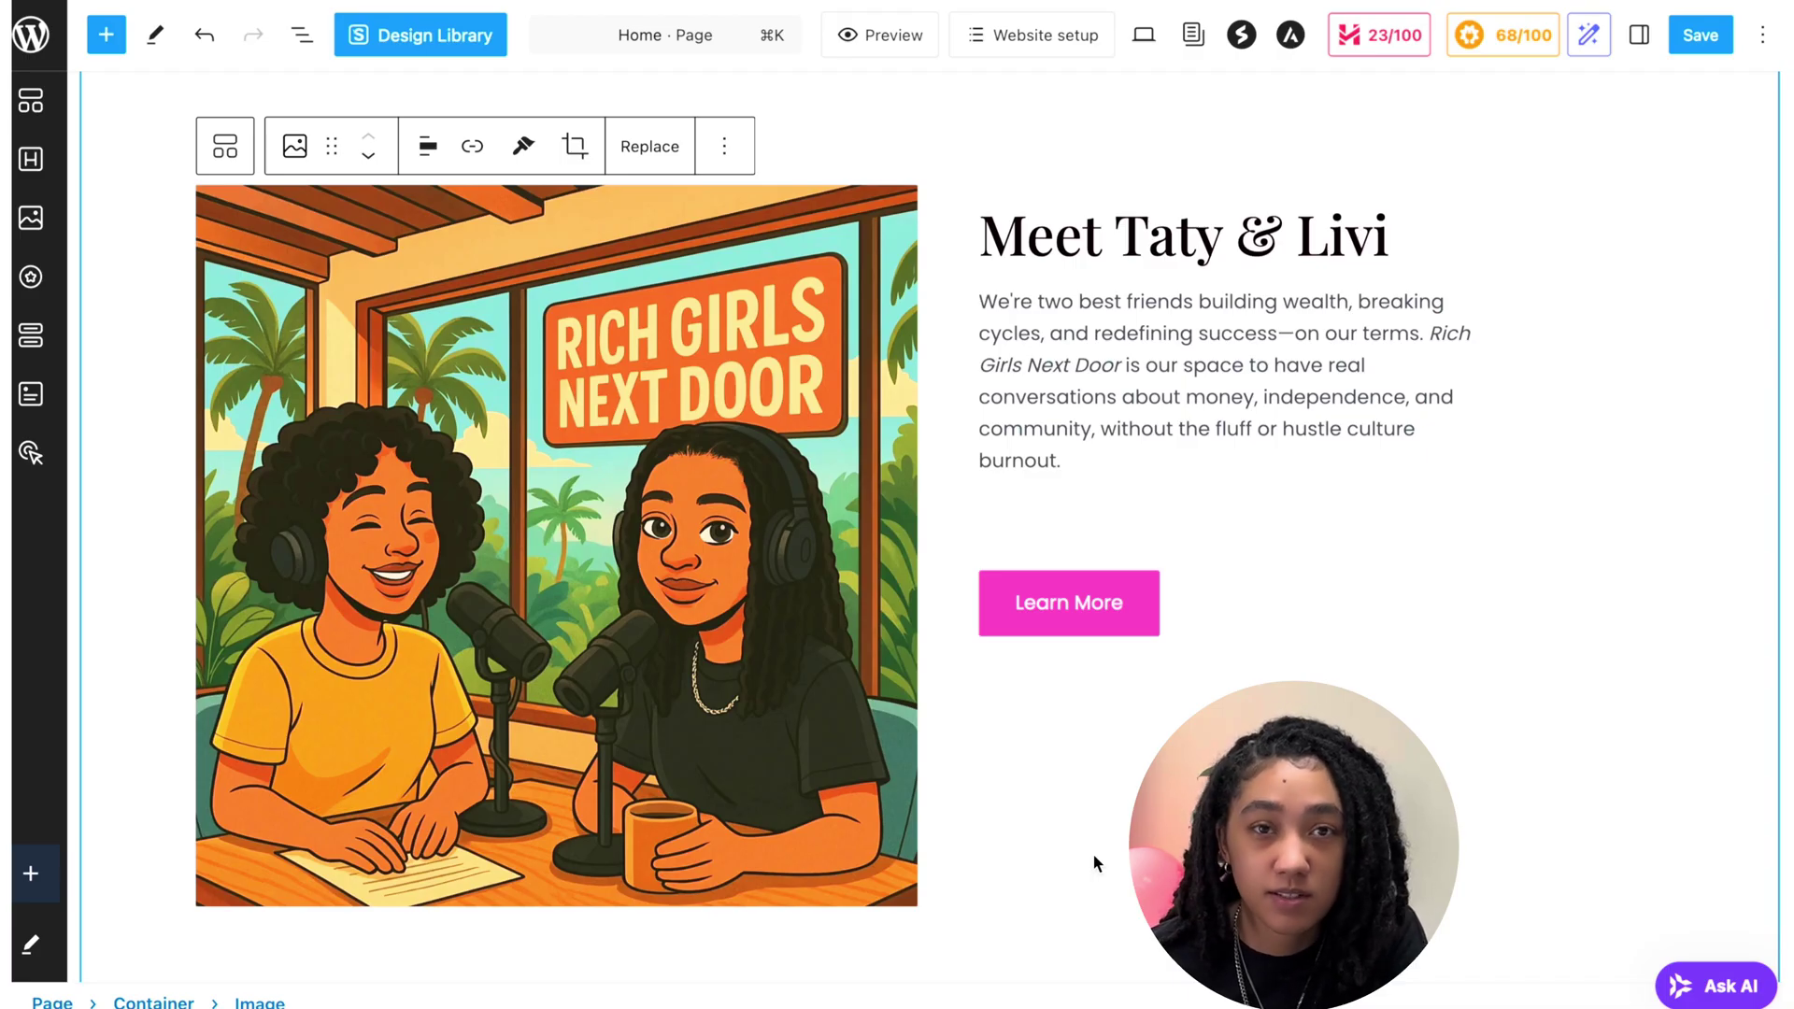
scroll(1094, 858, "up", 1)
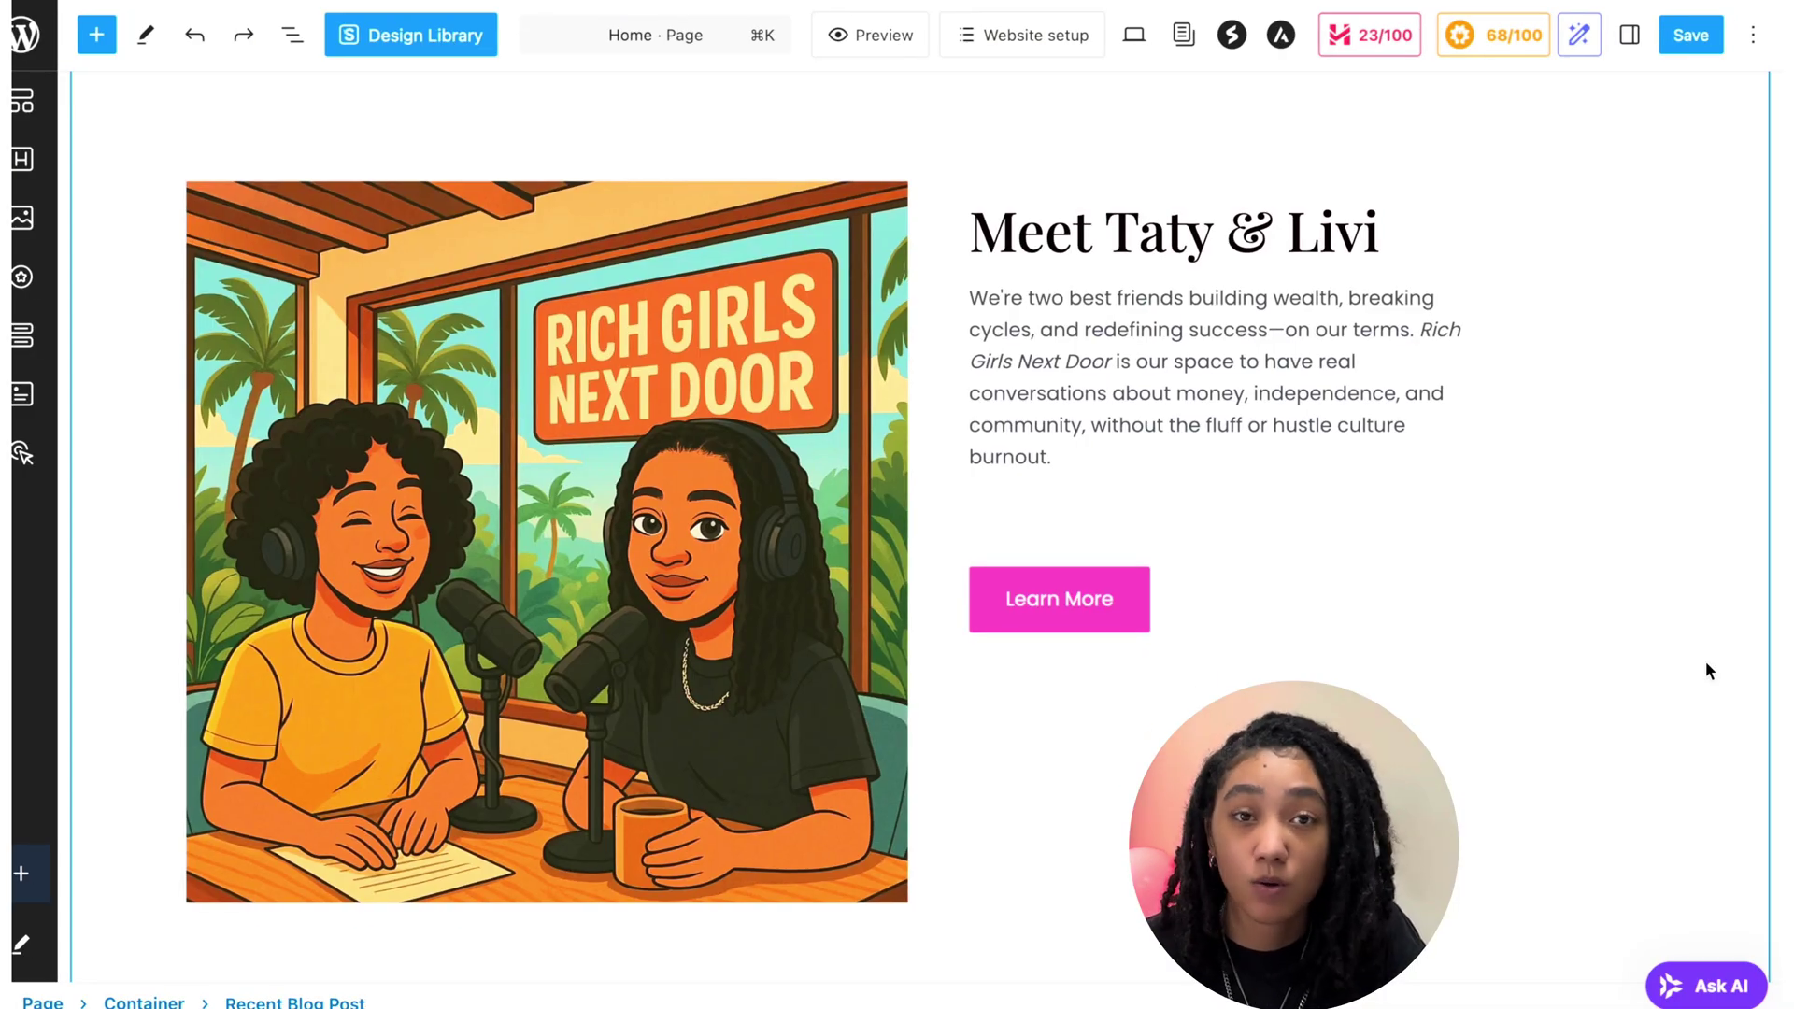
Change the "Recent Blog Post" heading to "Recent Articles" and clear the description below it.
scroll(1706, 662, "down", 2)
scroll(1706, 662, "down", 7)
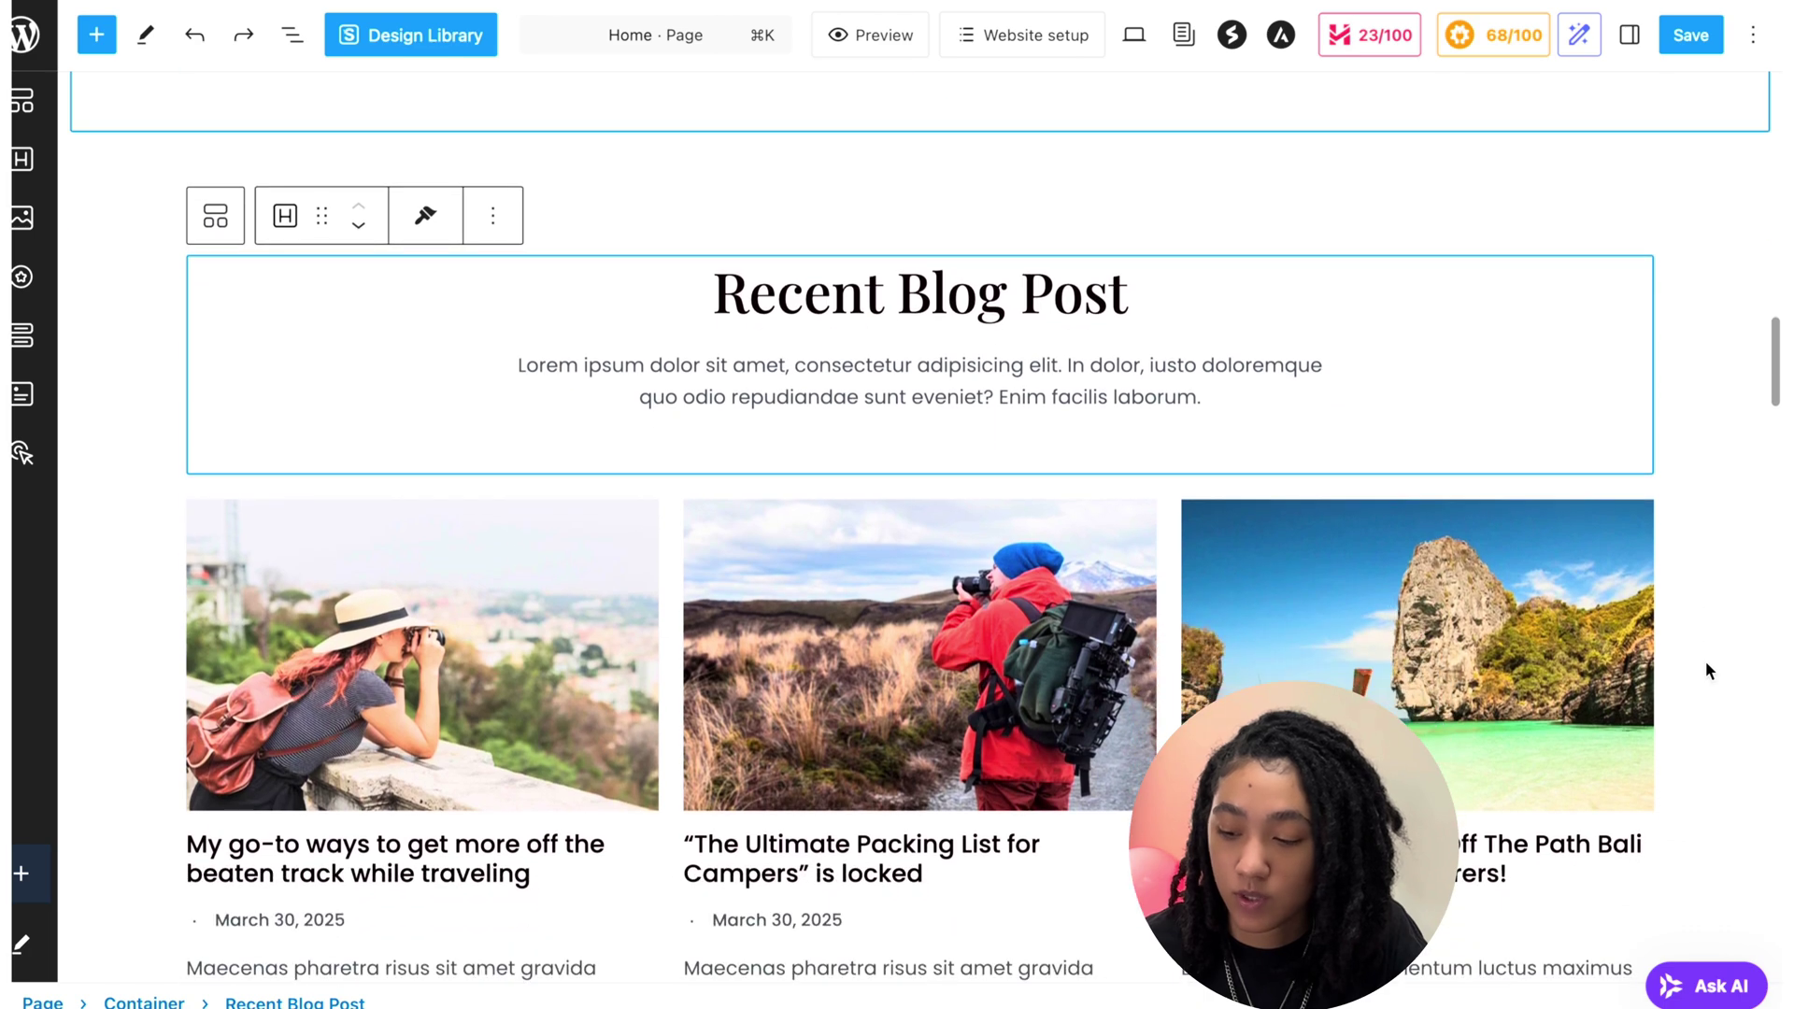
scroll(1706, 663, "down", 1)
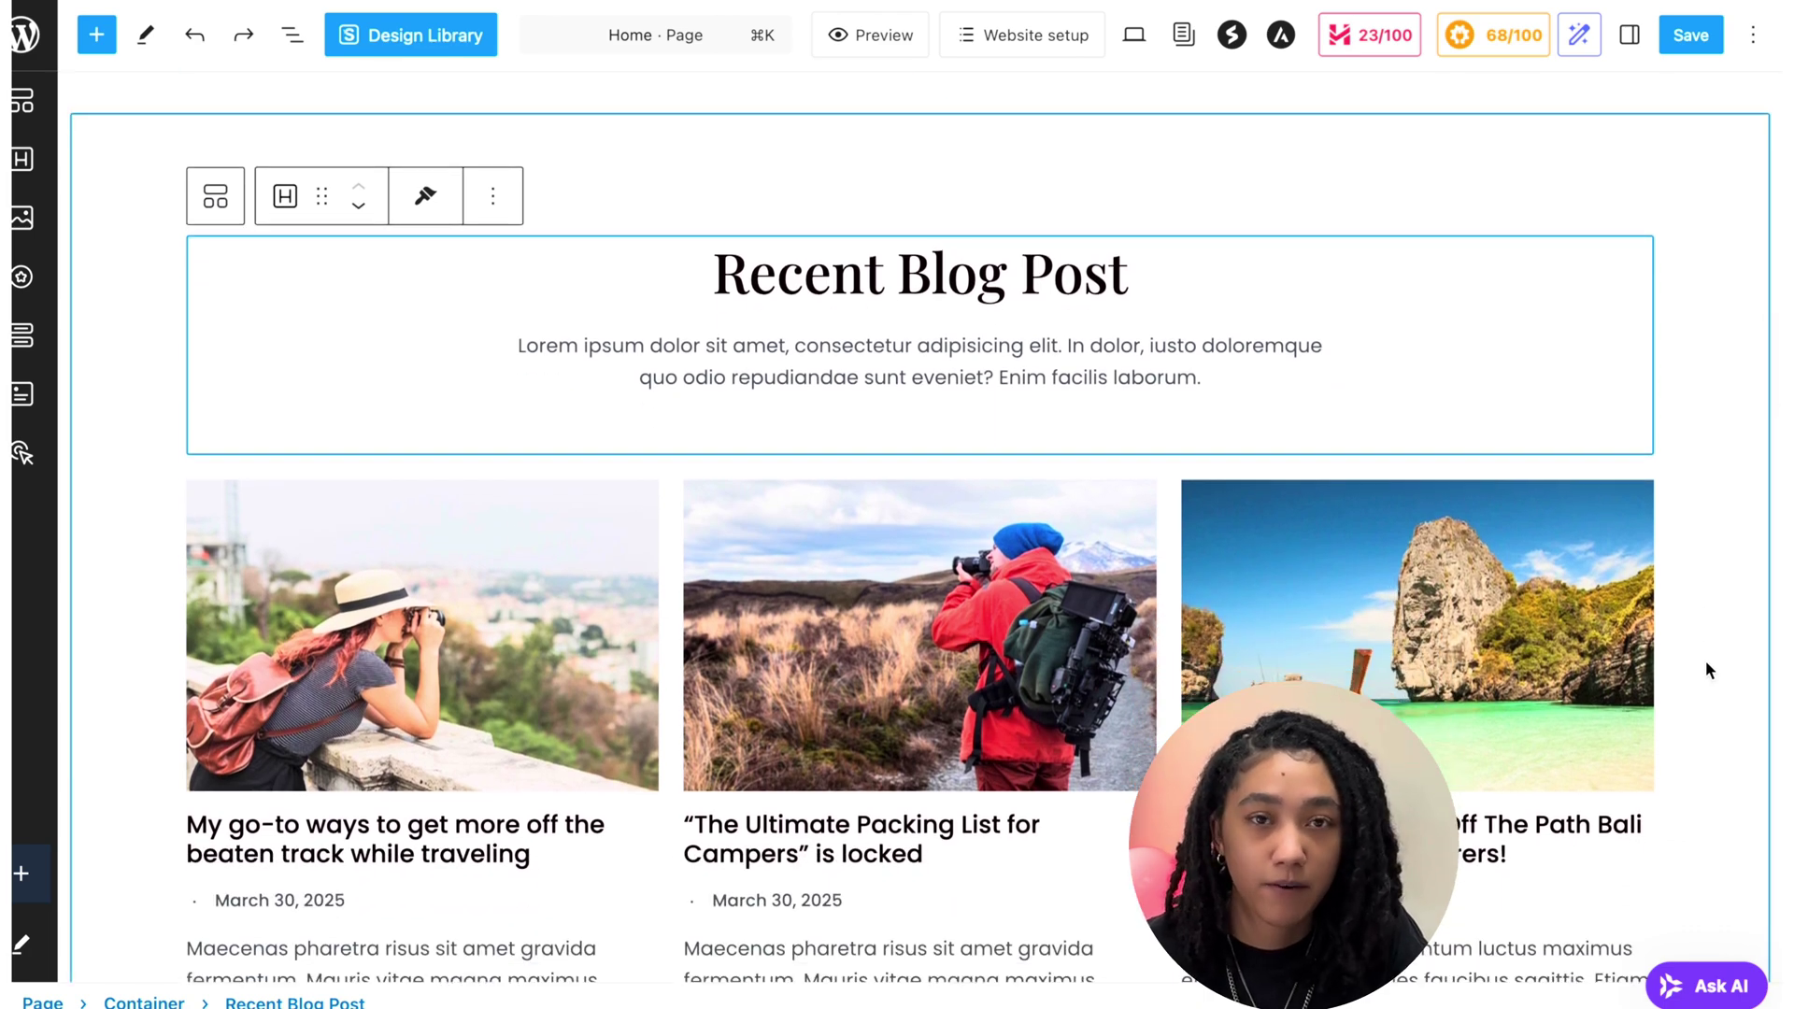
triple_click(1117, 346)
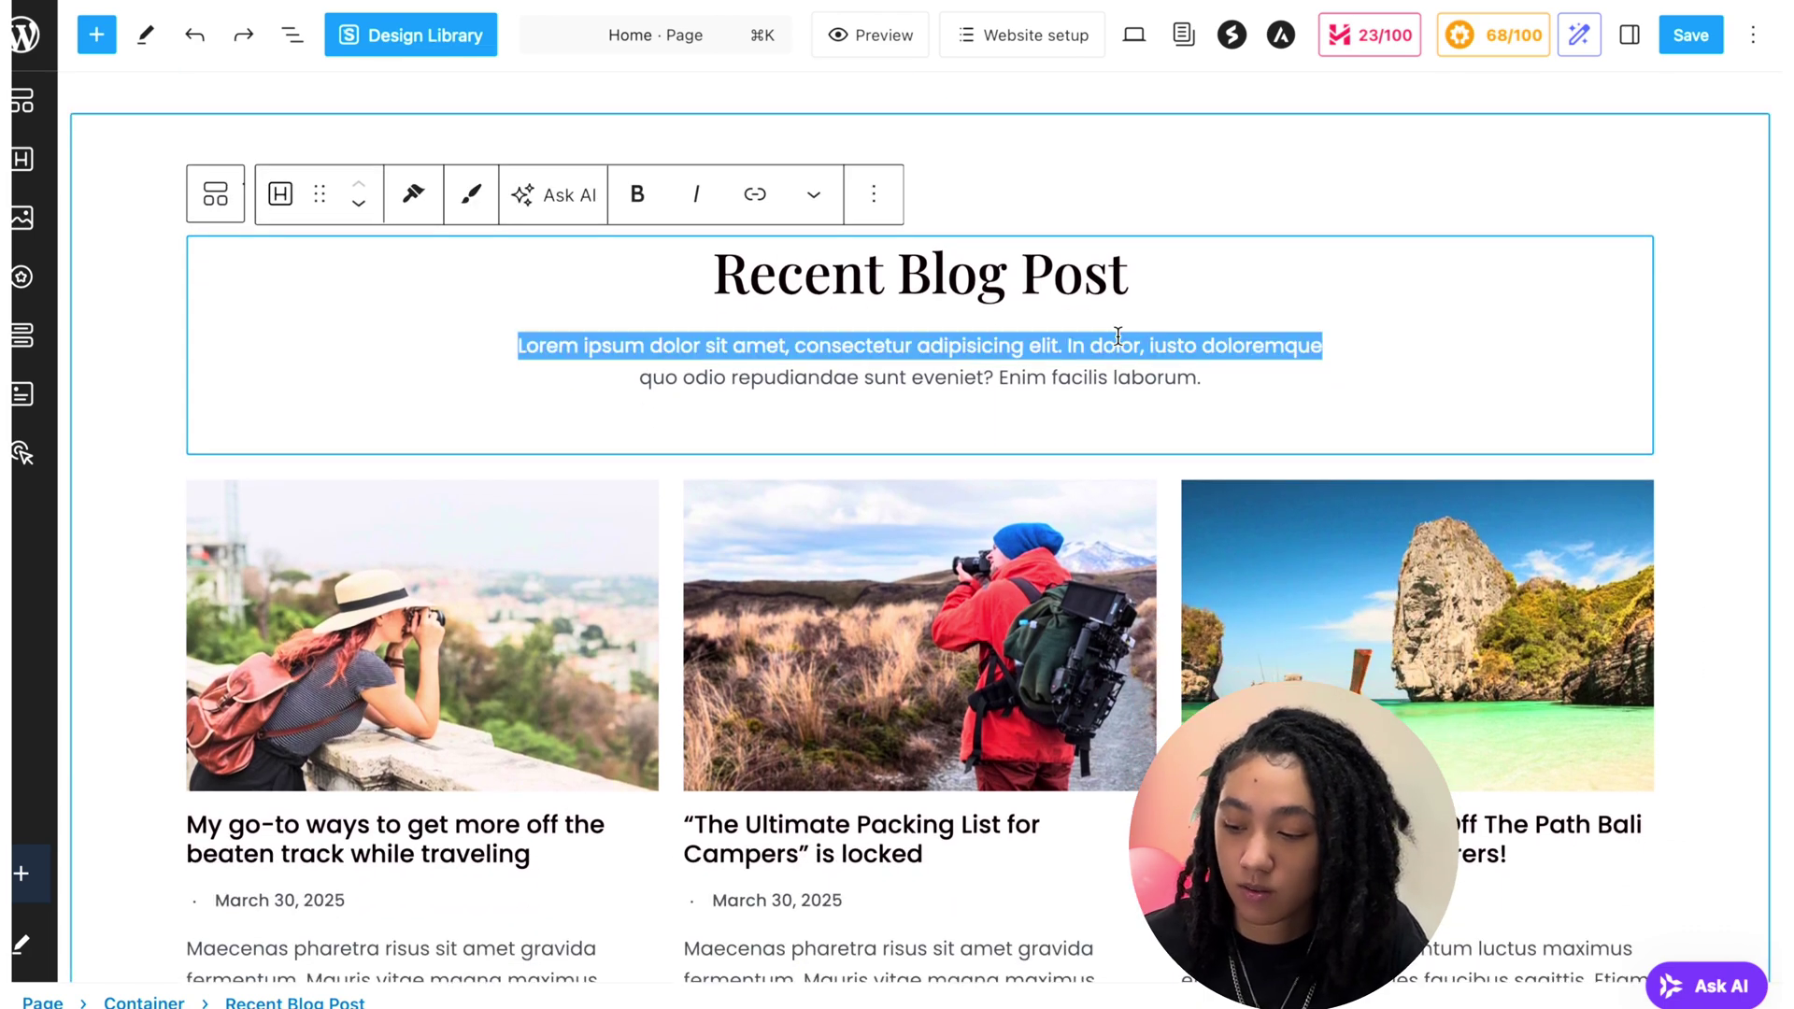
left_click(1188, 384)
key("super+shift+z")
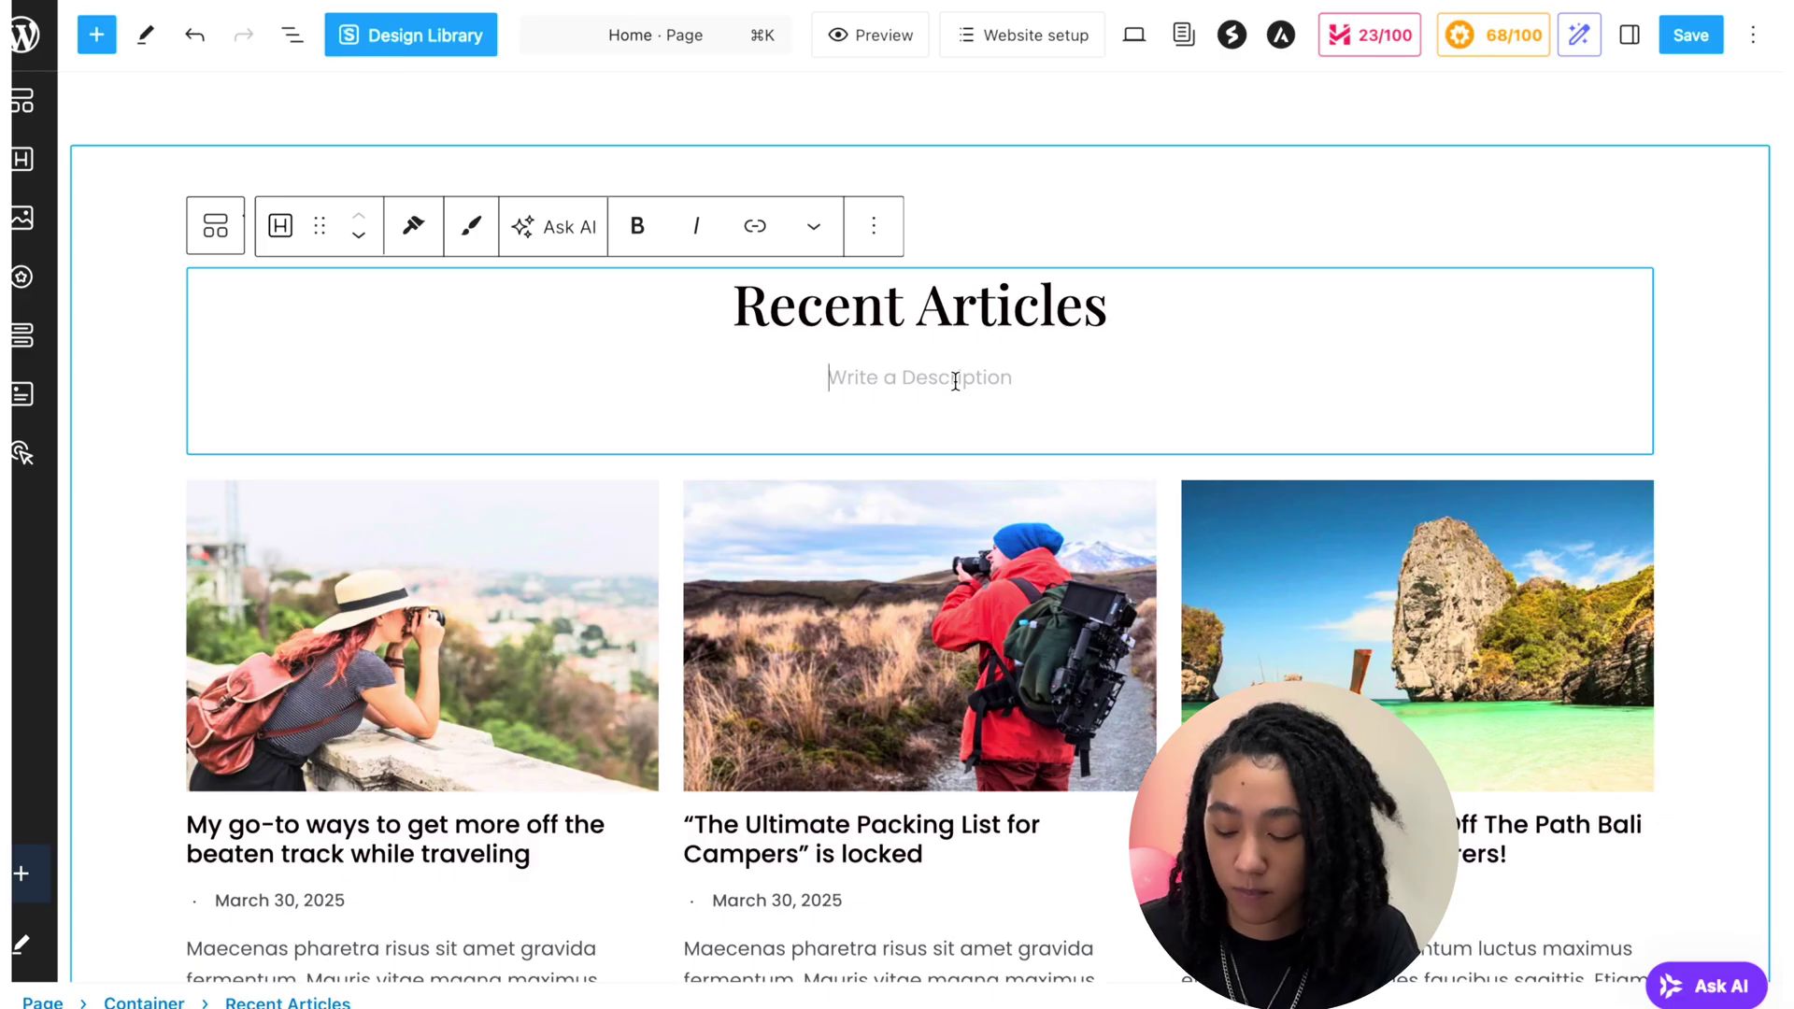
Enter "The tea, the tools, and the truths we wish we learned sooner." as the Recent Articles description and save the home page.
left_click(1699, 322)
scroll(1699, 321, "down", 3)
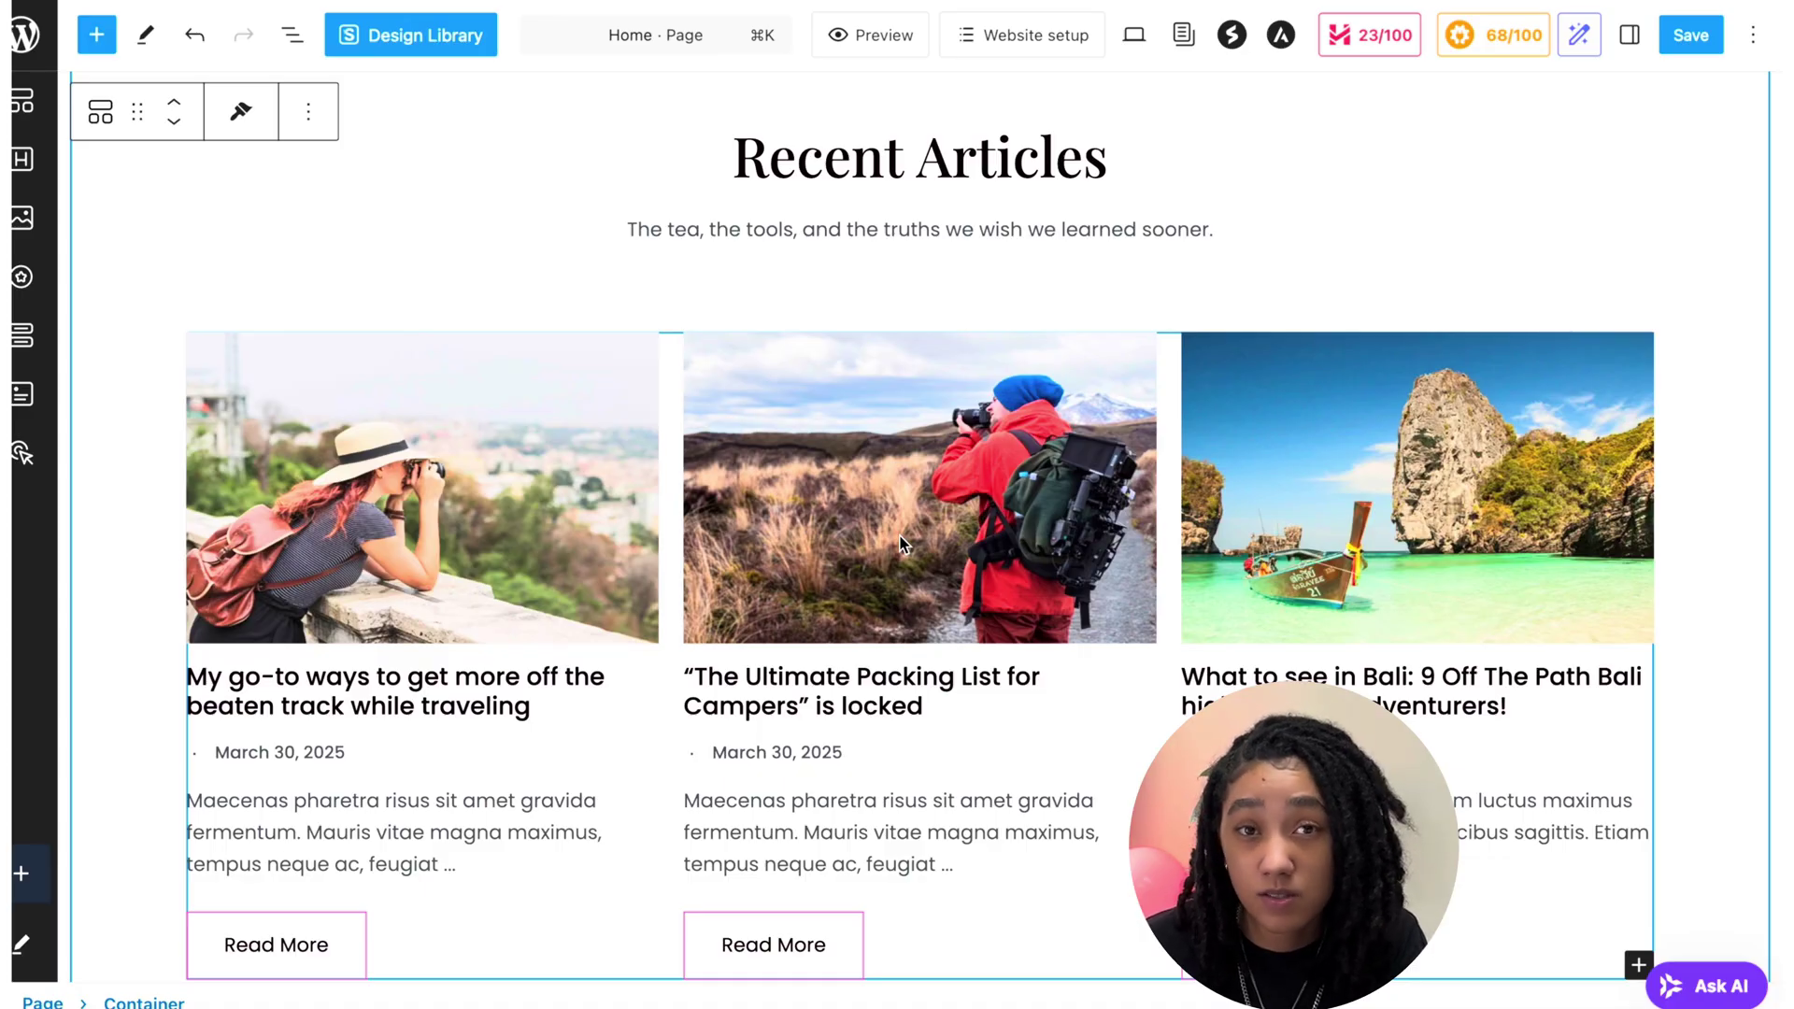
left_click(1693, 37)
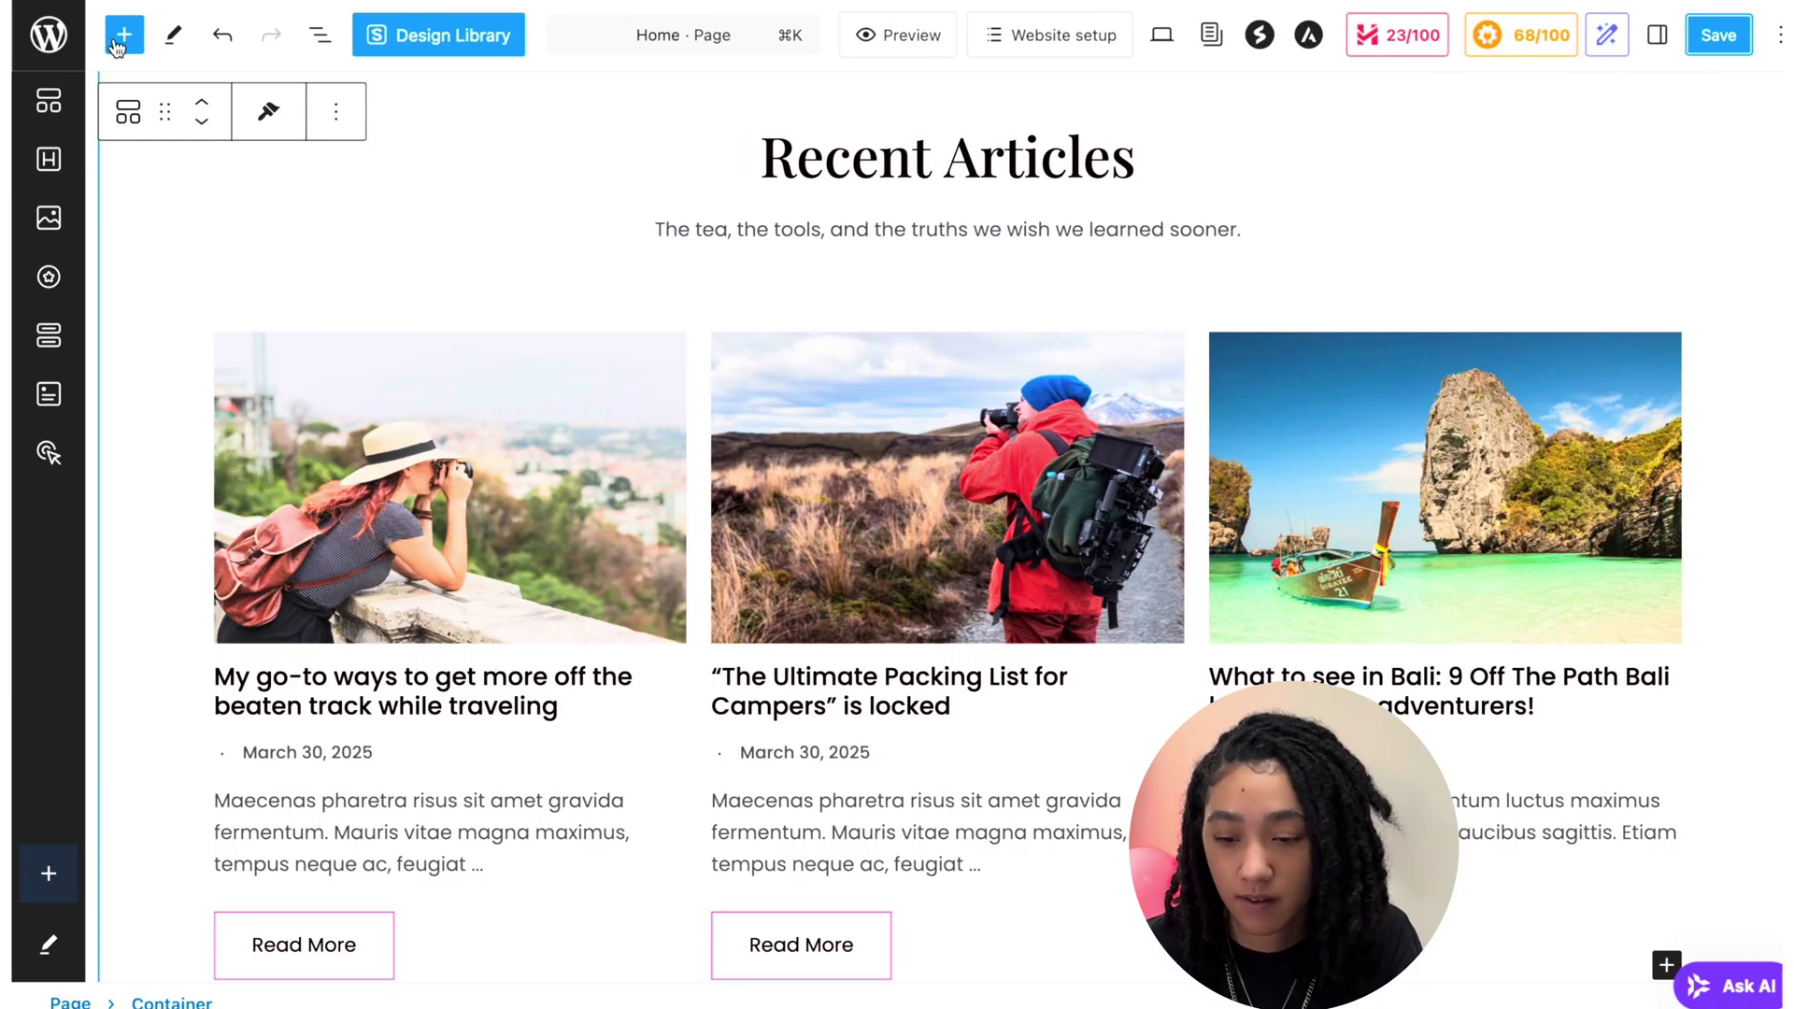
Open the "Ultimate Packing List for Campers" post and retitle it "How We're Actually Building Wealth in Our 20s (Without a 9–5 or Rich Parents)".
left_click(44, 38)
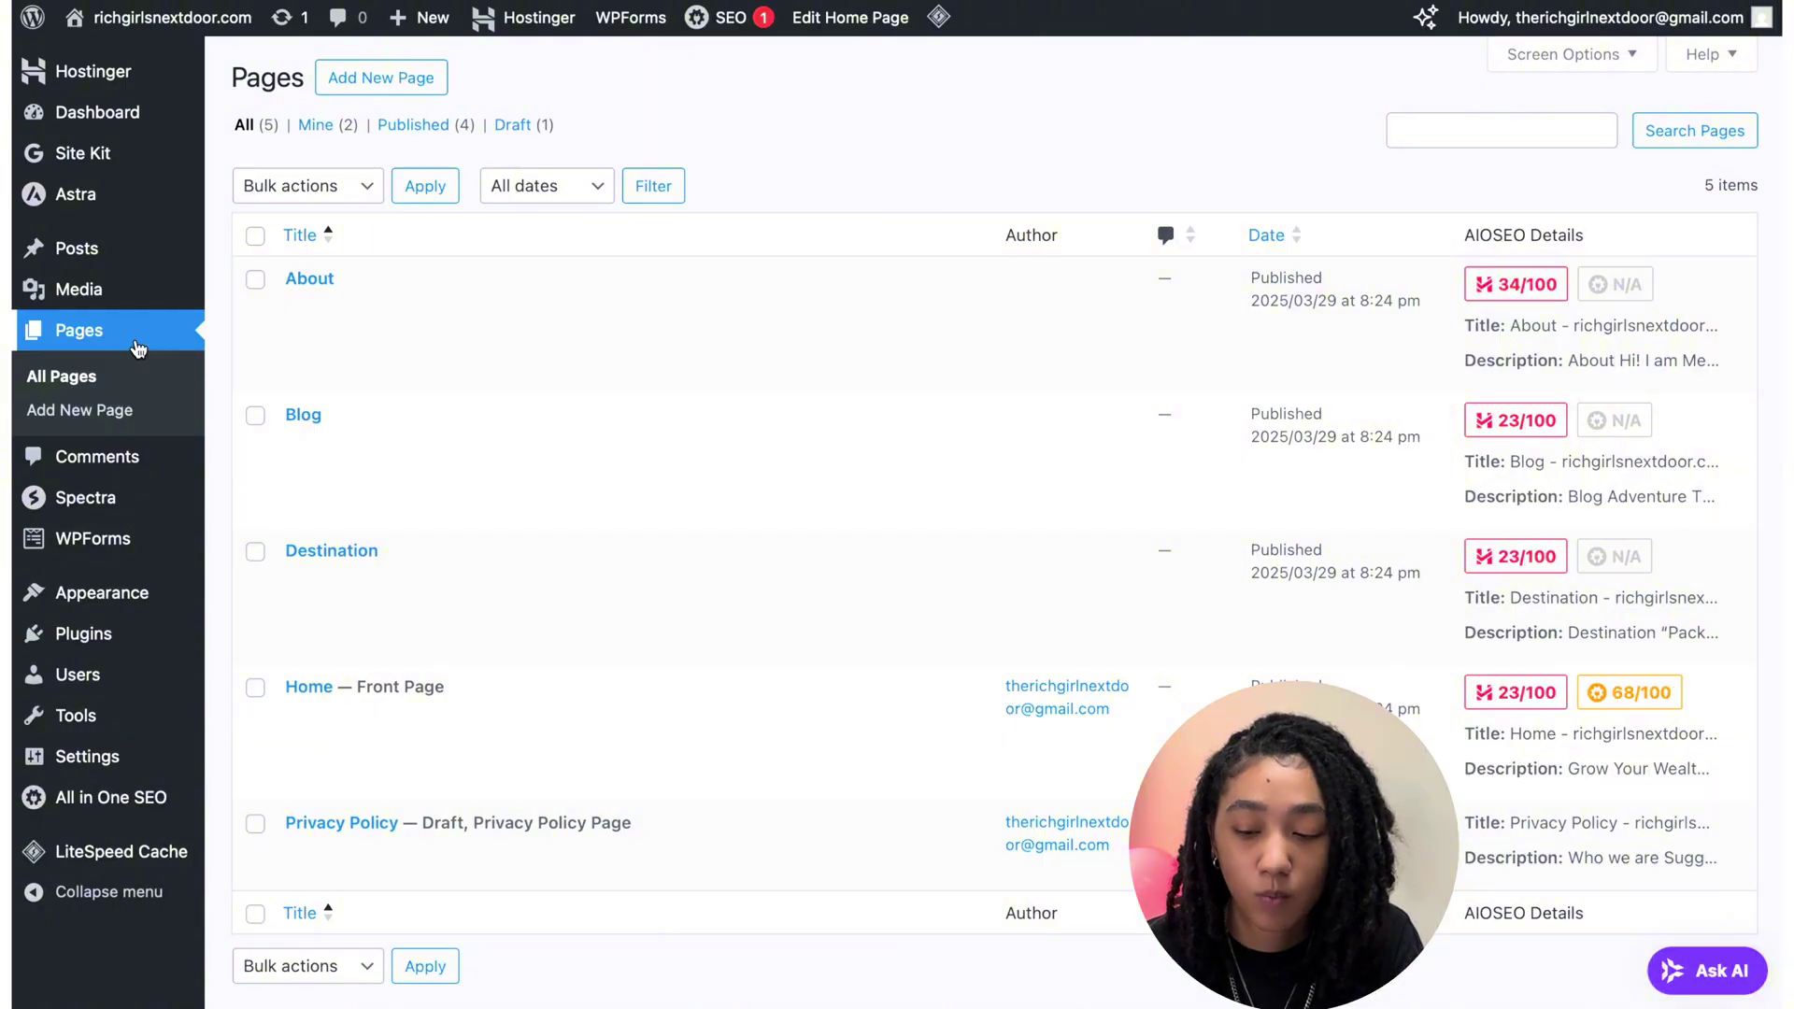
mouse_move(116, 264)
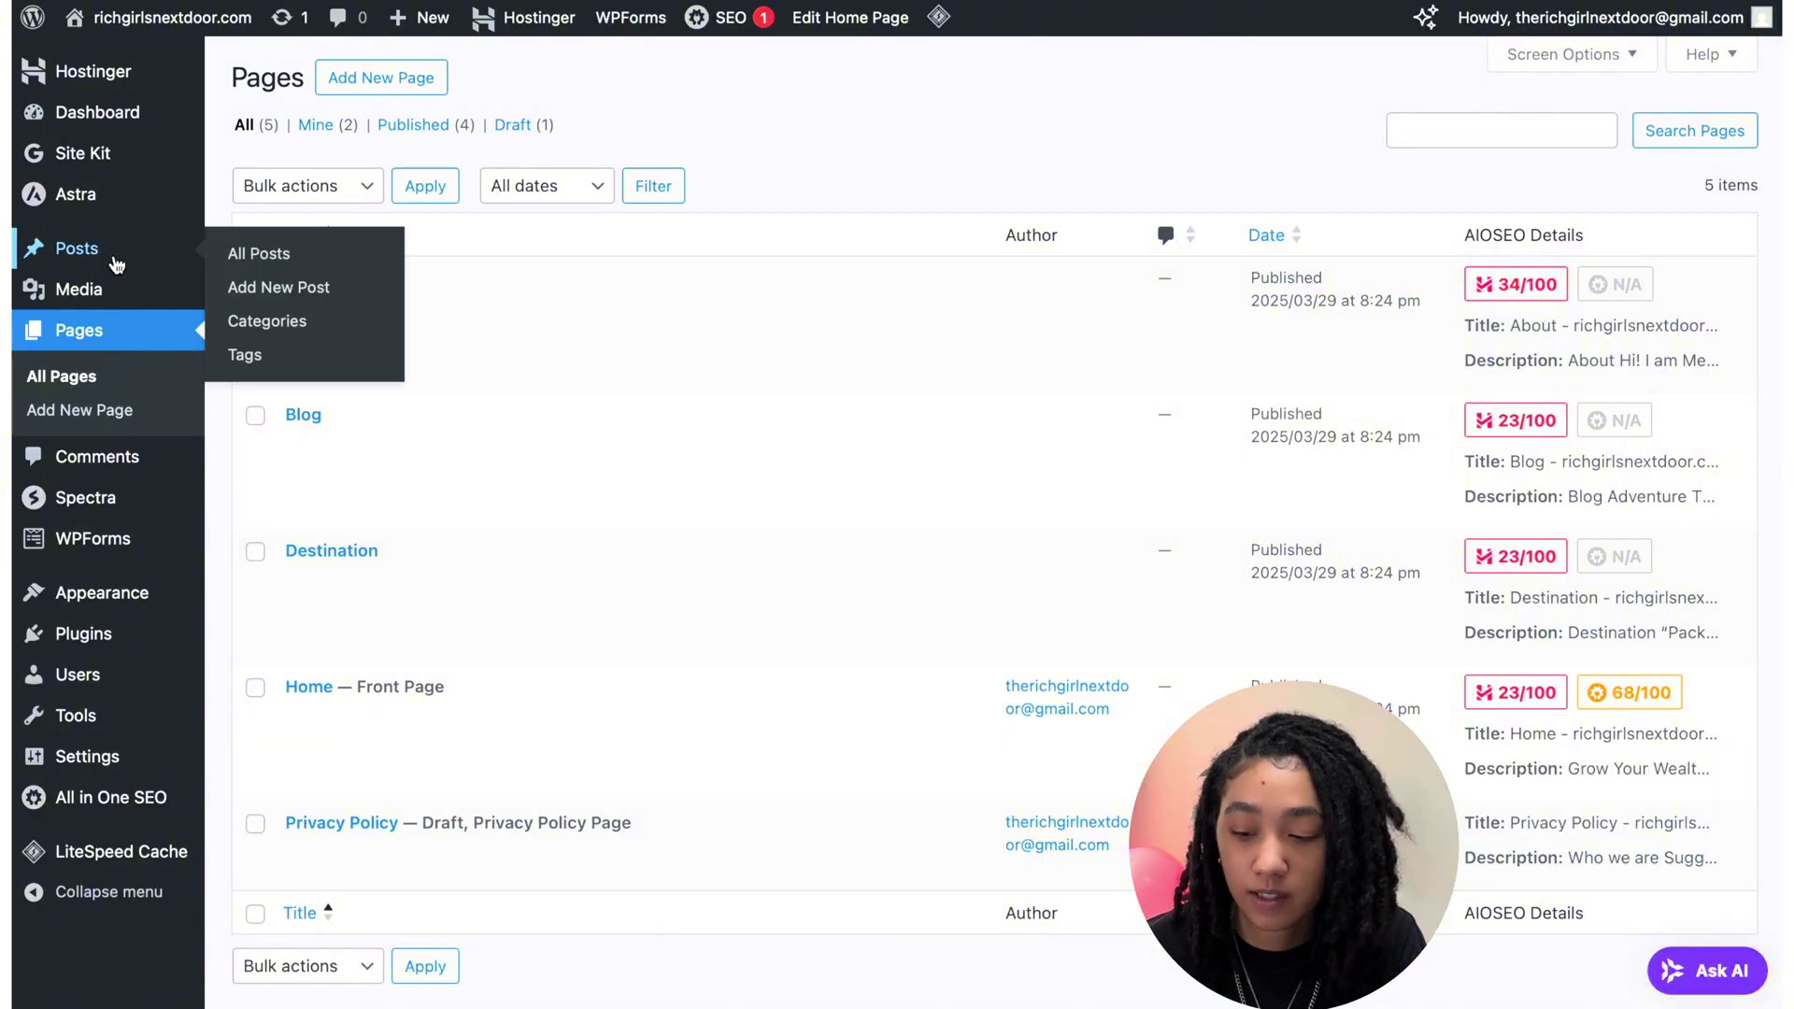
left_click(261, 264)
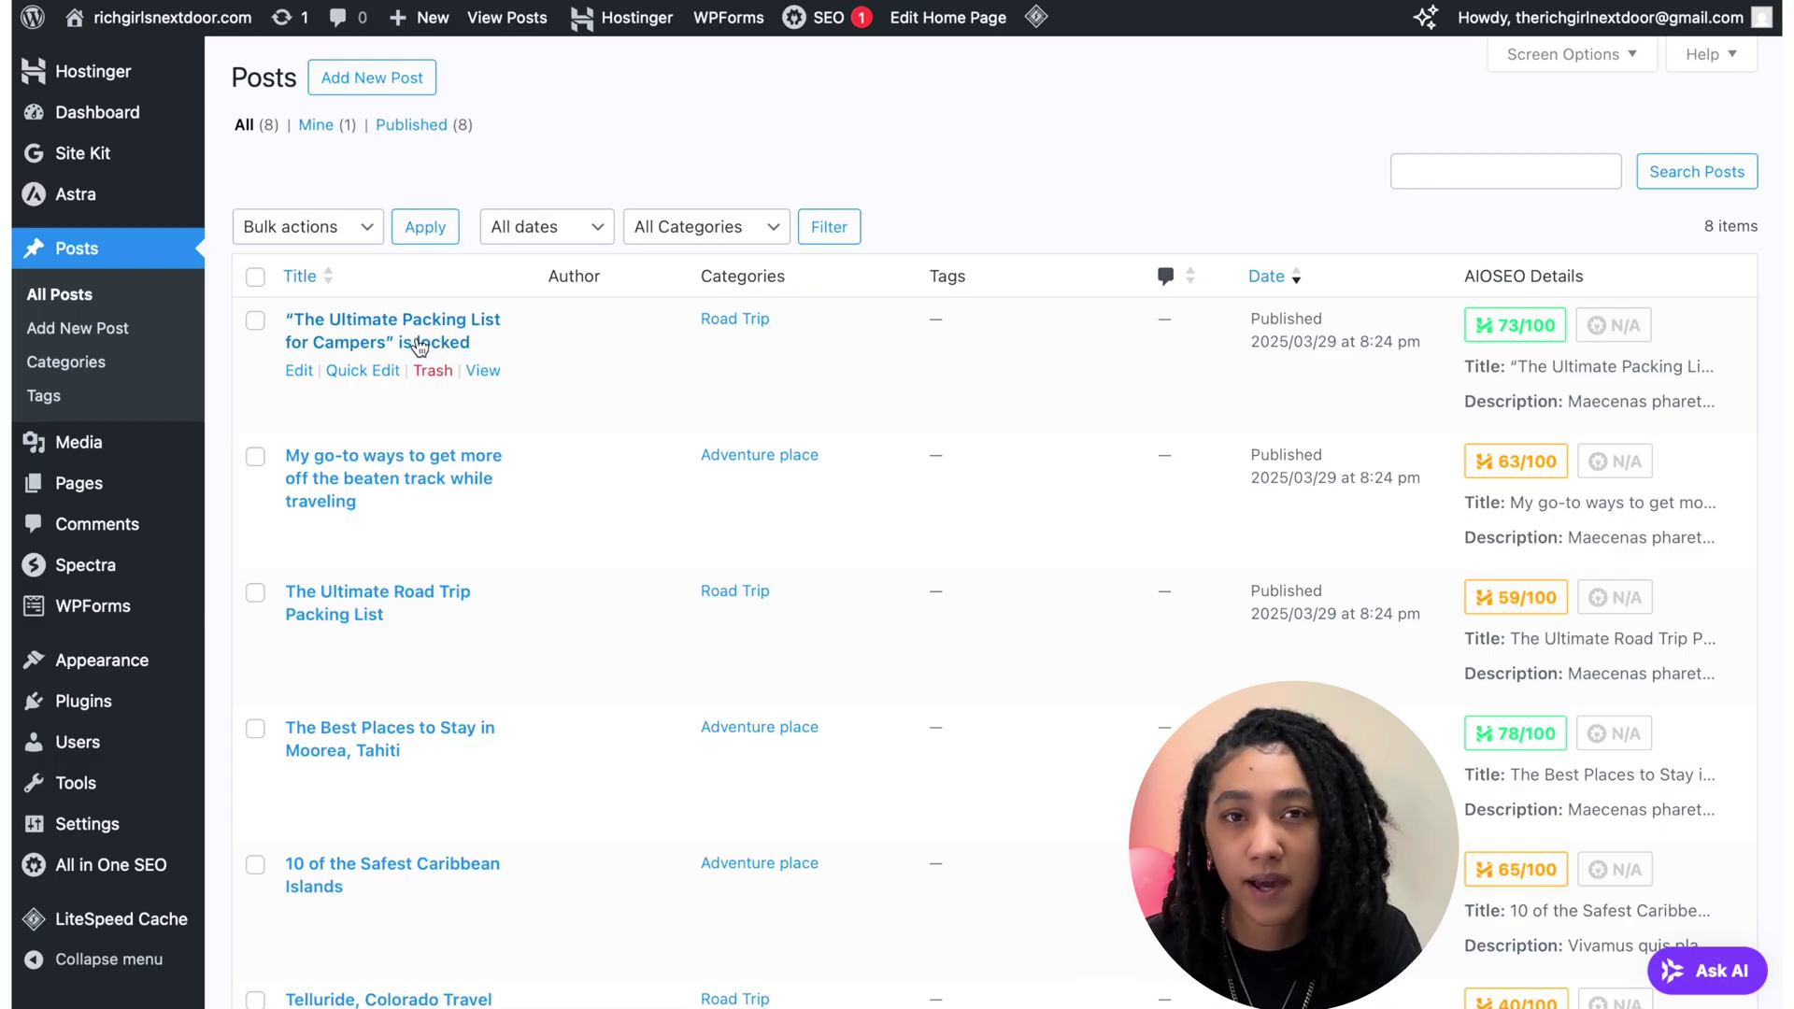
left_click(298, 373)
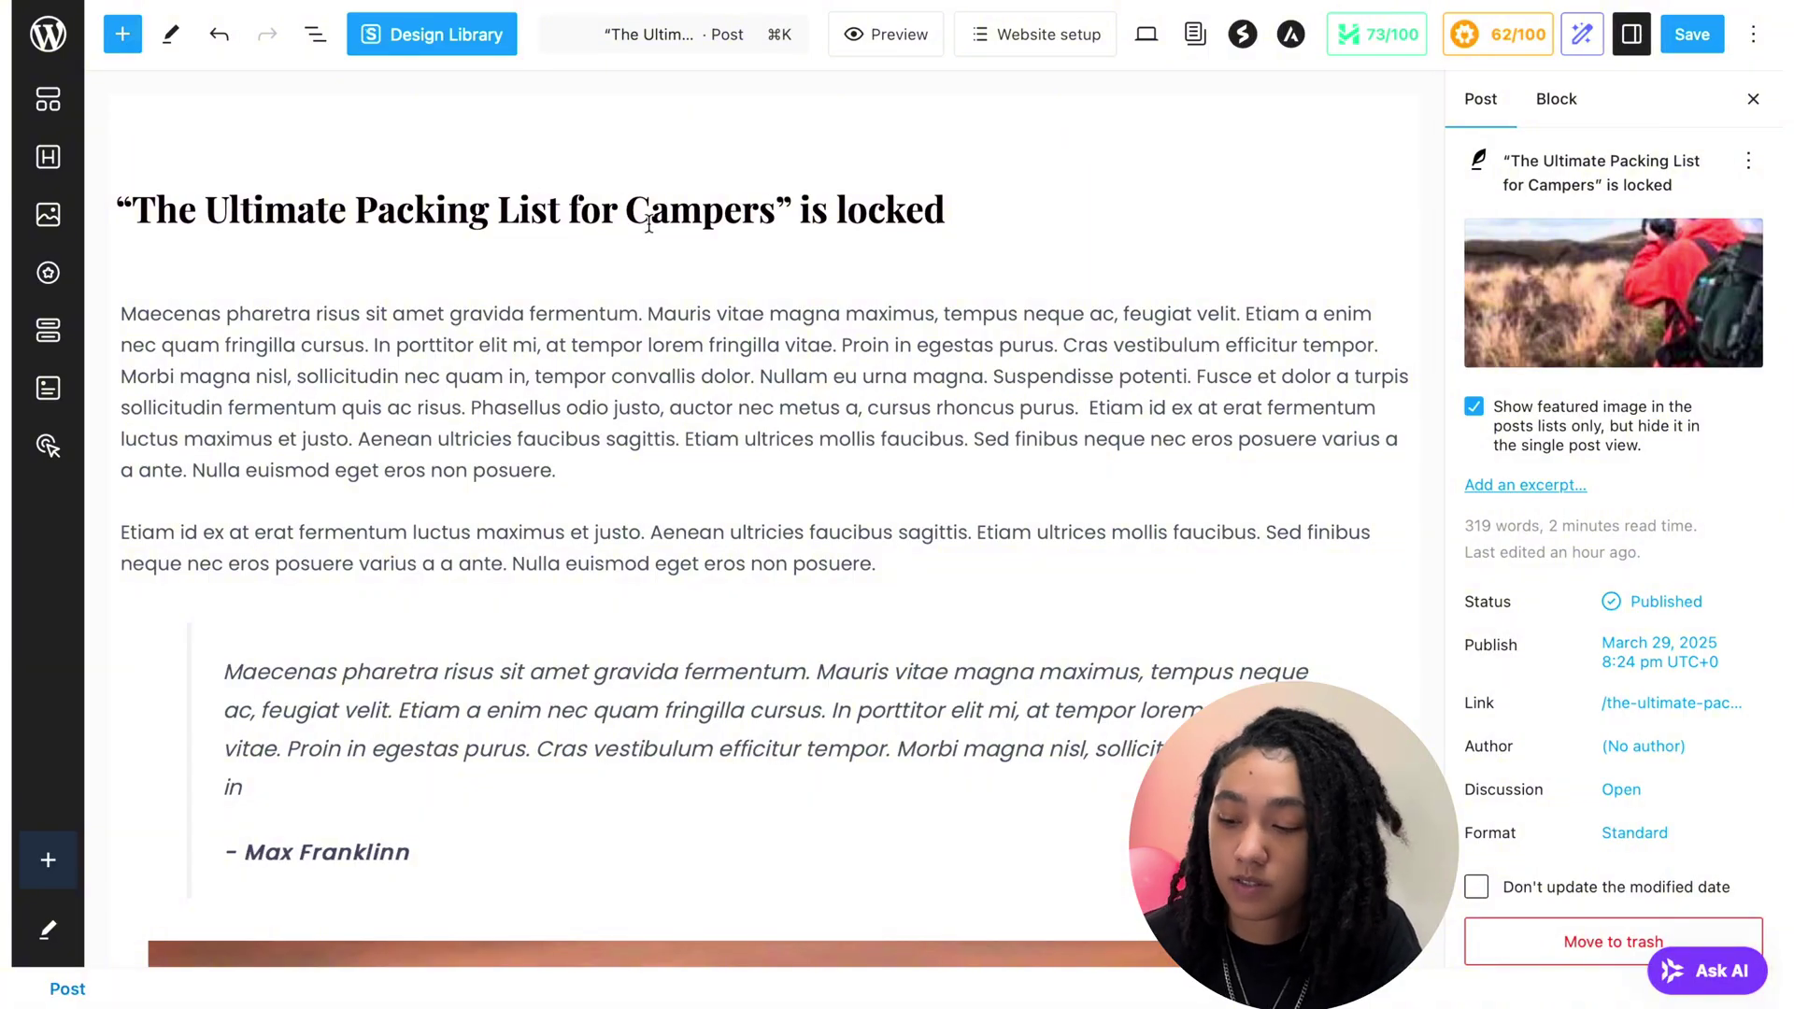
double_click(708, 213)
key("super+a")
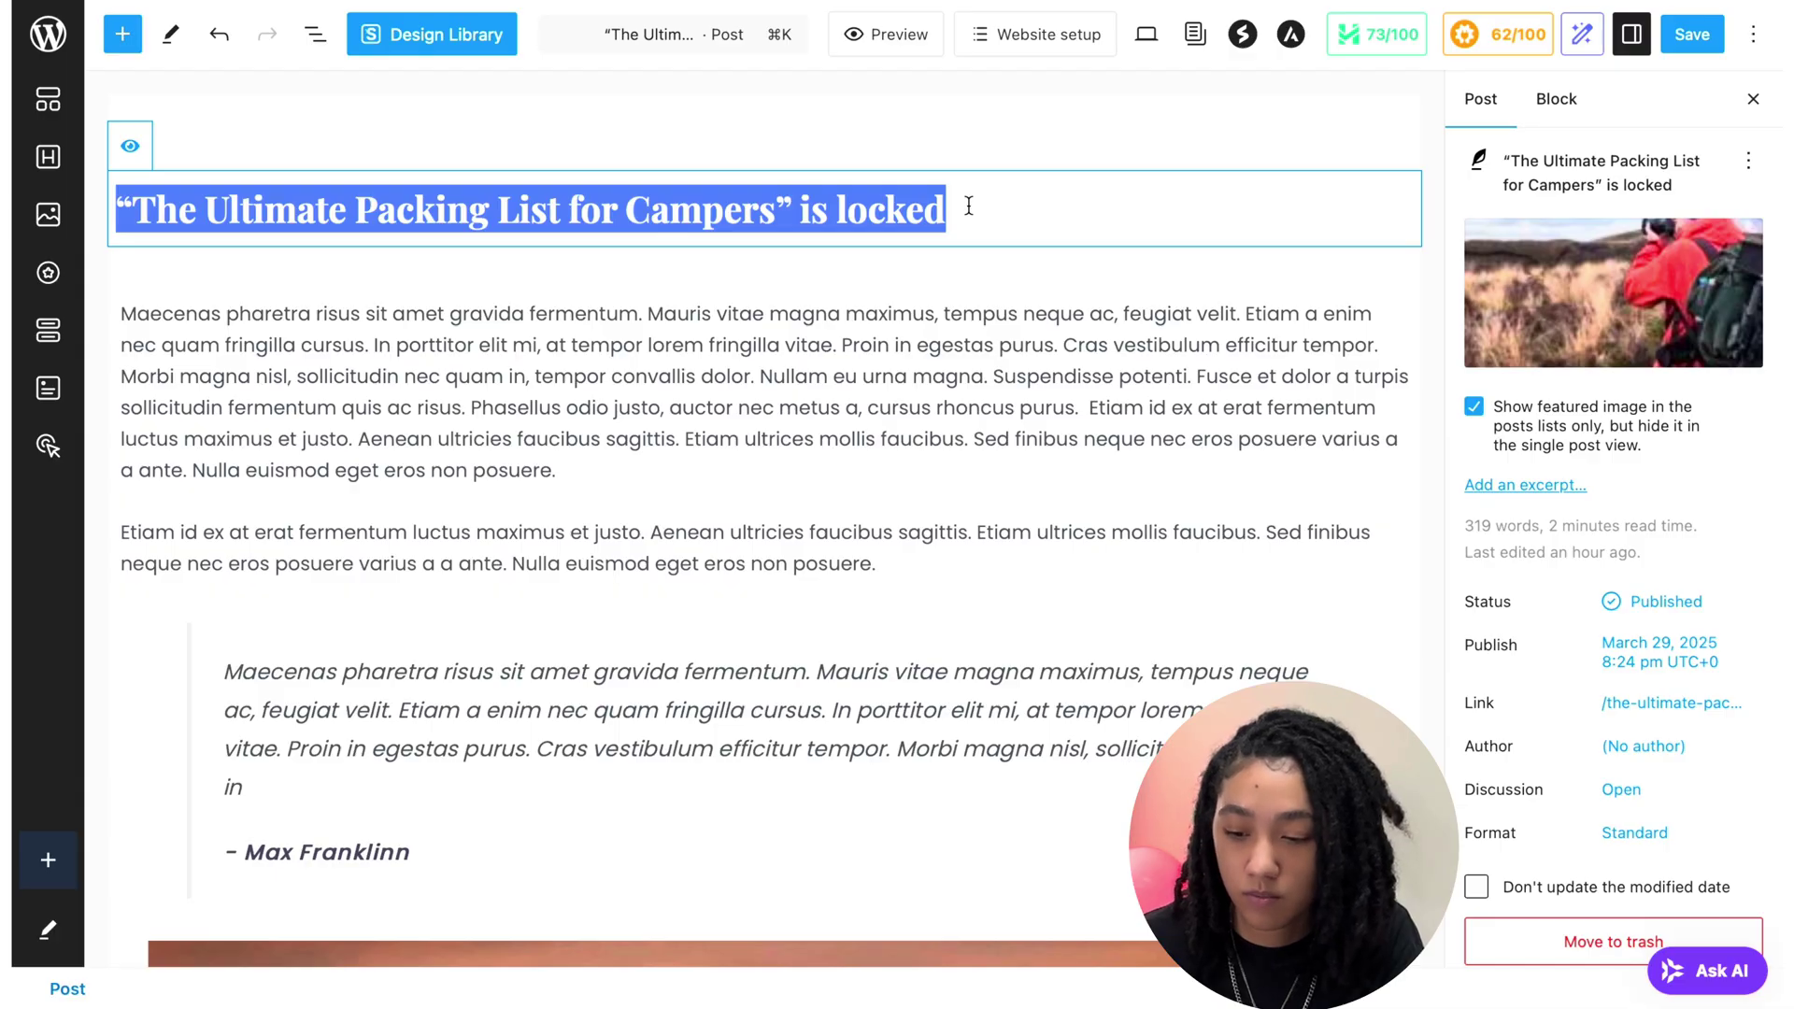
type("How We're Actually Building Wealth in Our 20s (Without a 9–5 or Rich Parents)")
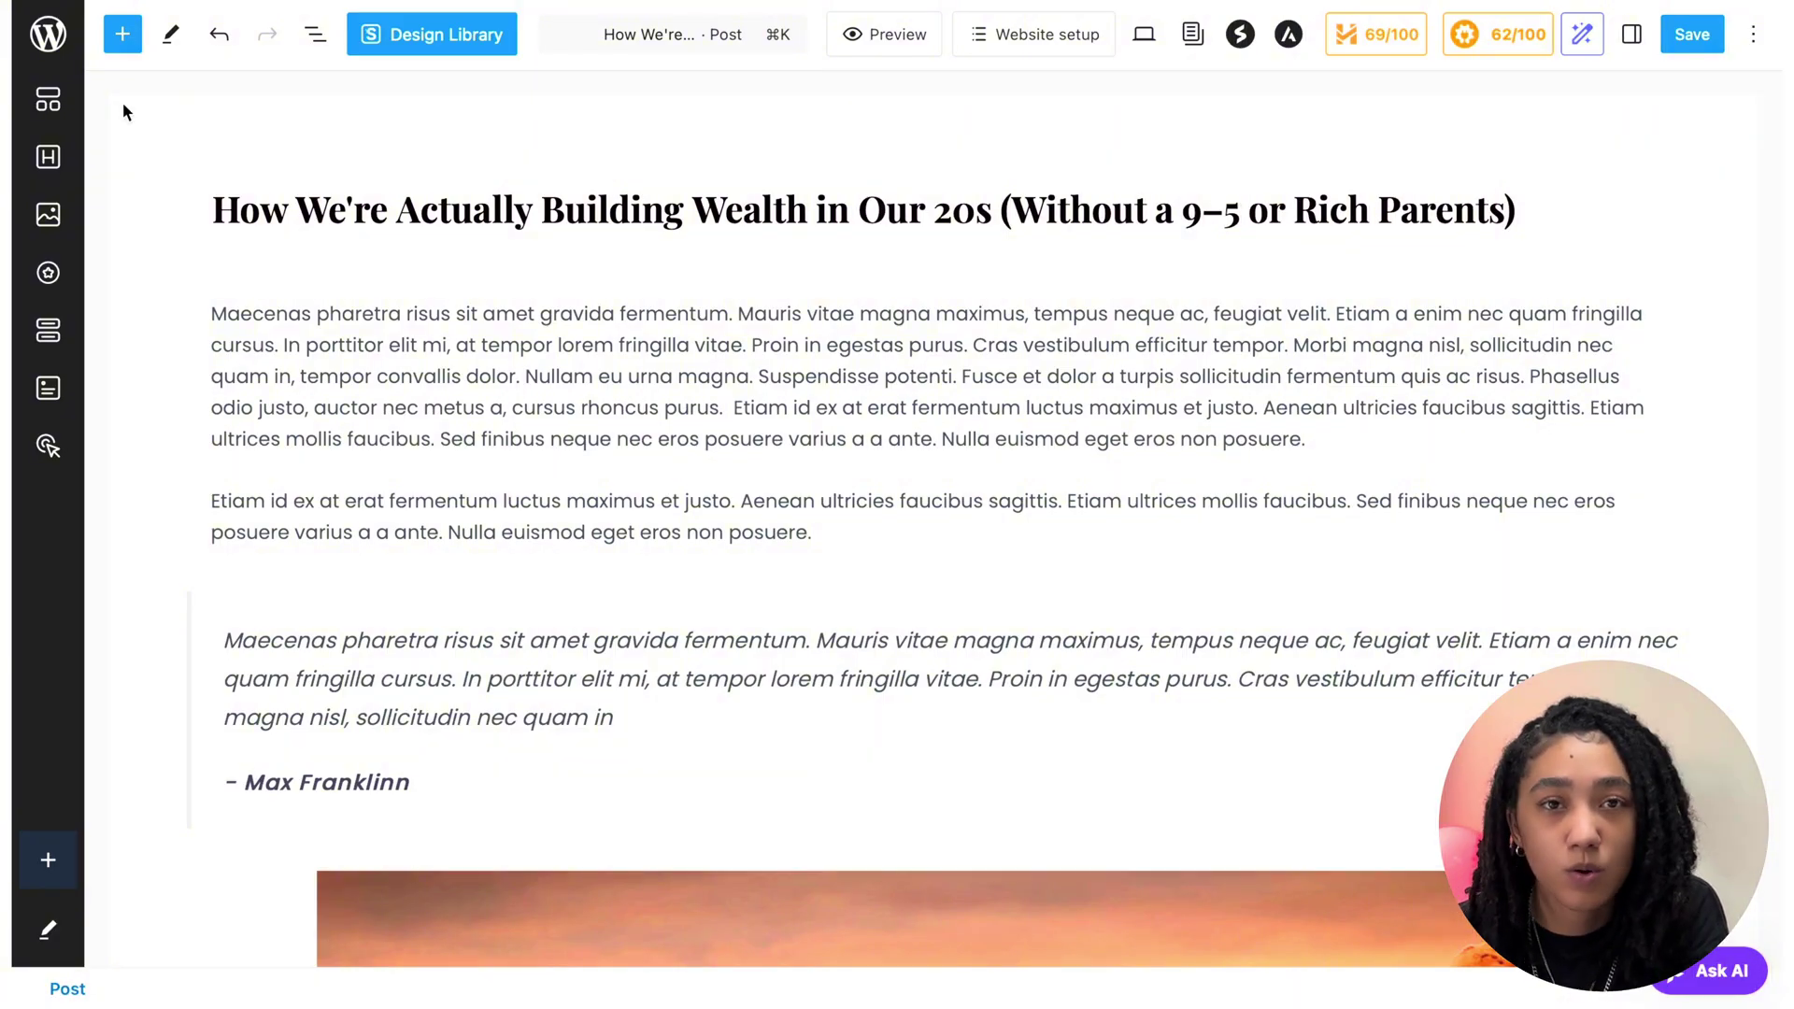
Open the WordPress admin in a new browser tab and go to Hostinger's AI Content Creator.
right_click(42, 46)
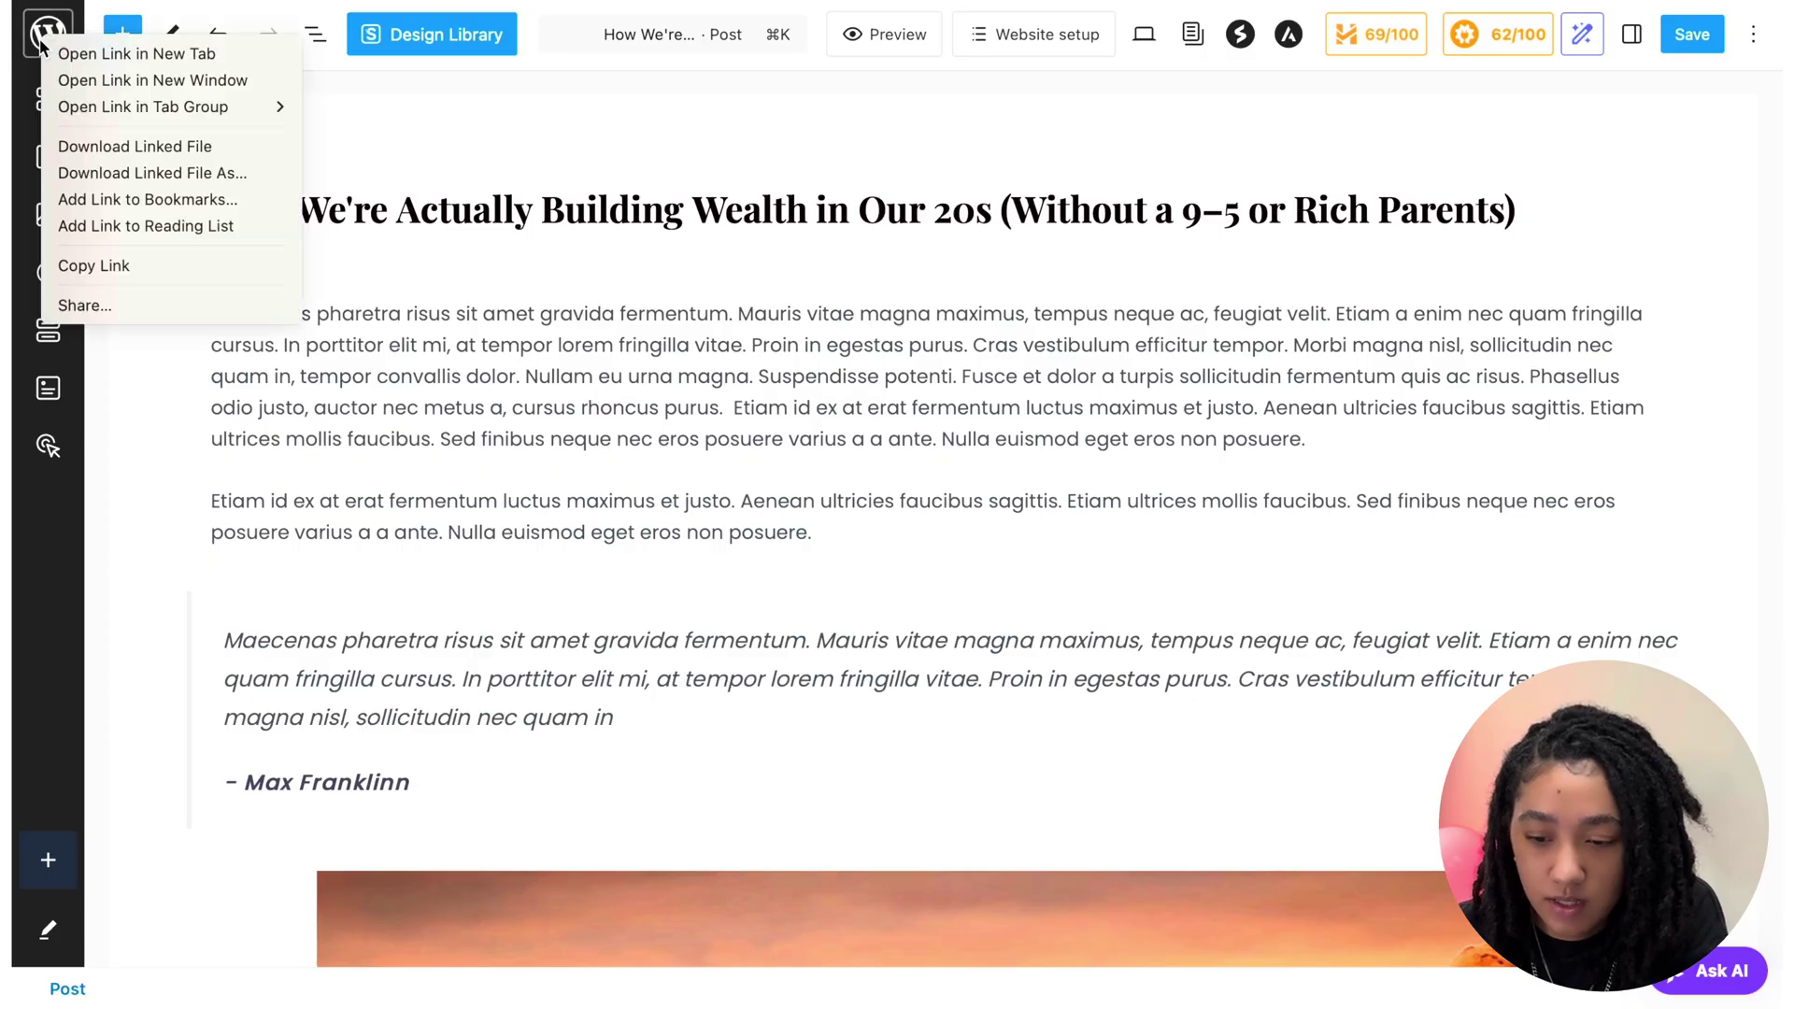
left_click(110, 54)
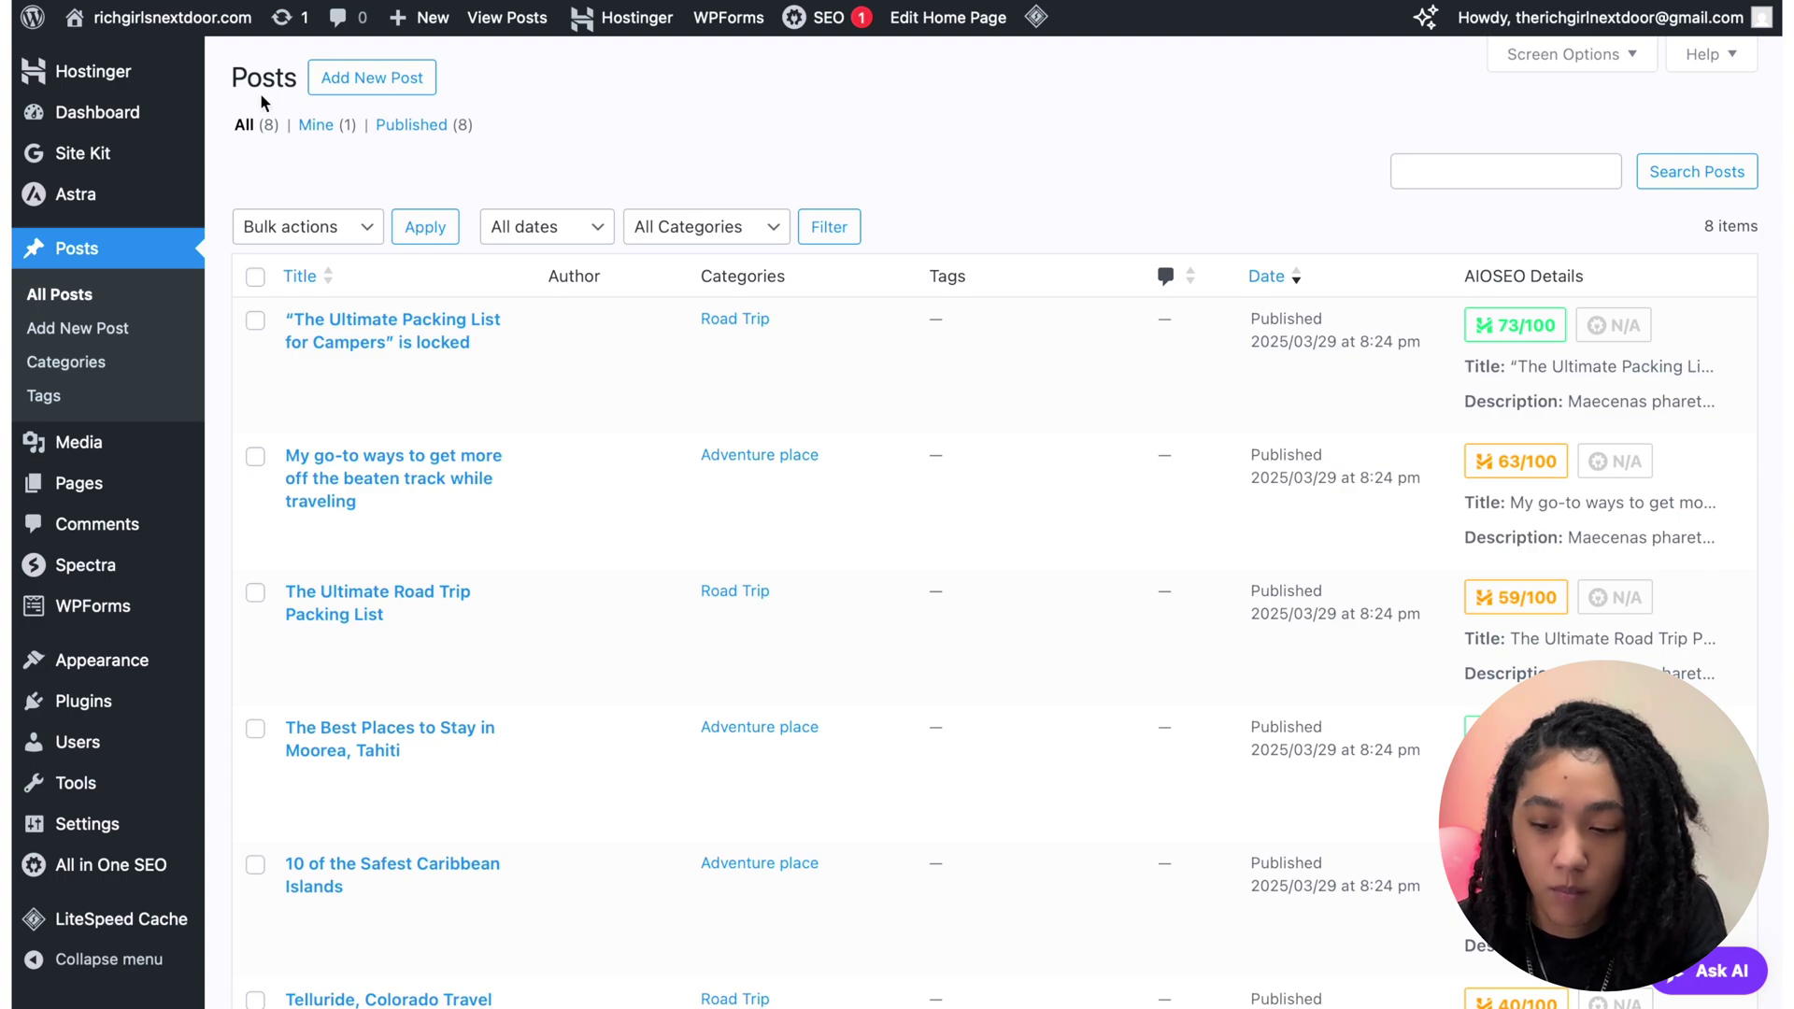
mouse_move(154, 85)
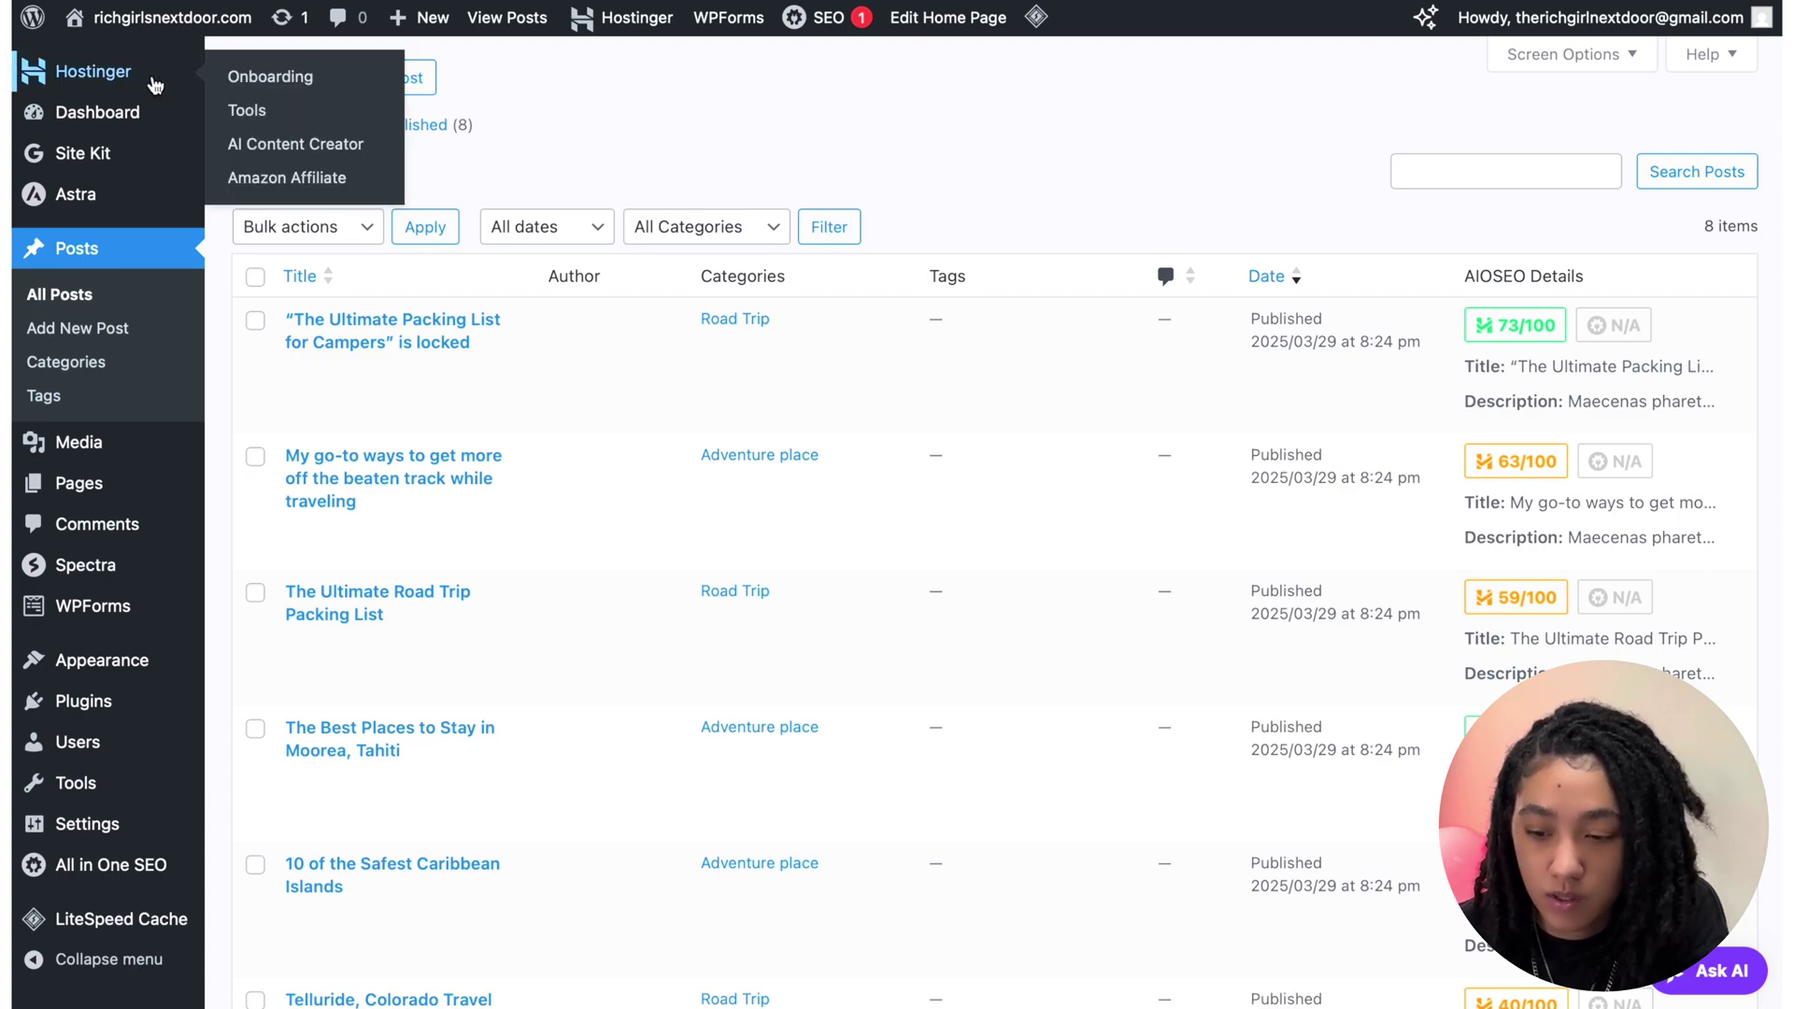
left_click(294, 146)
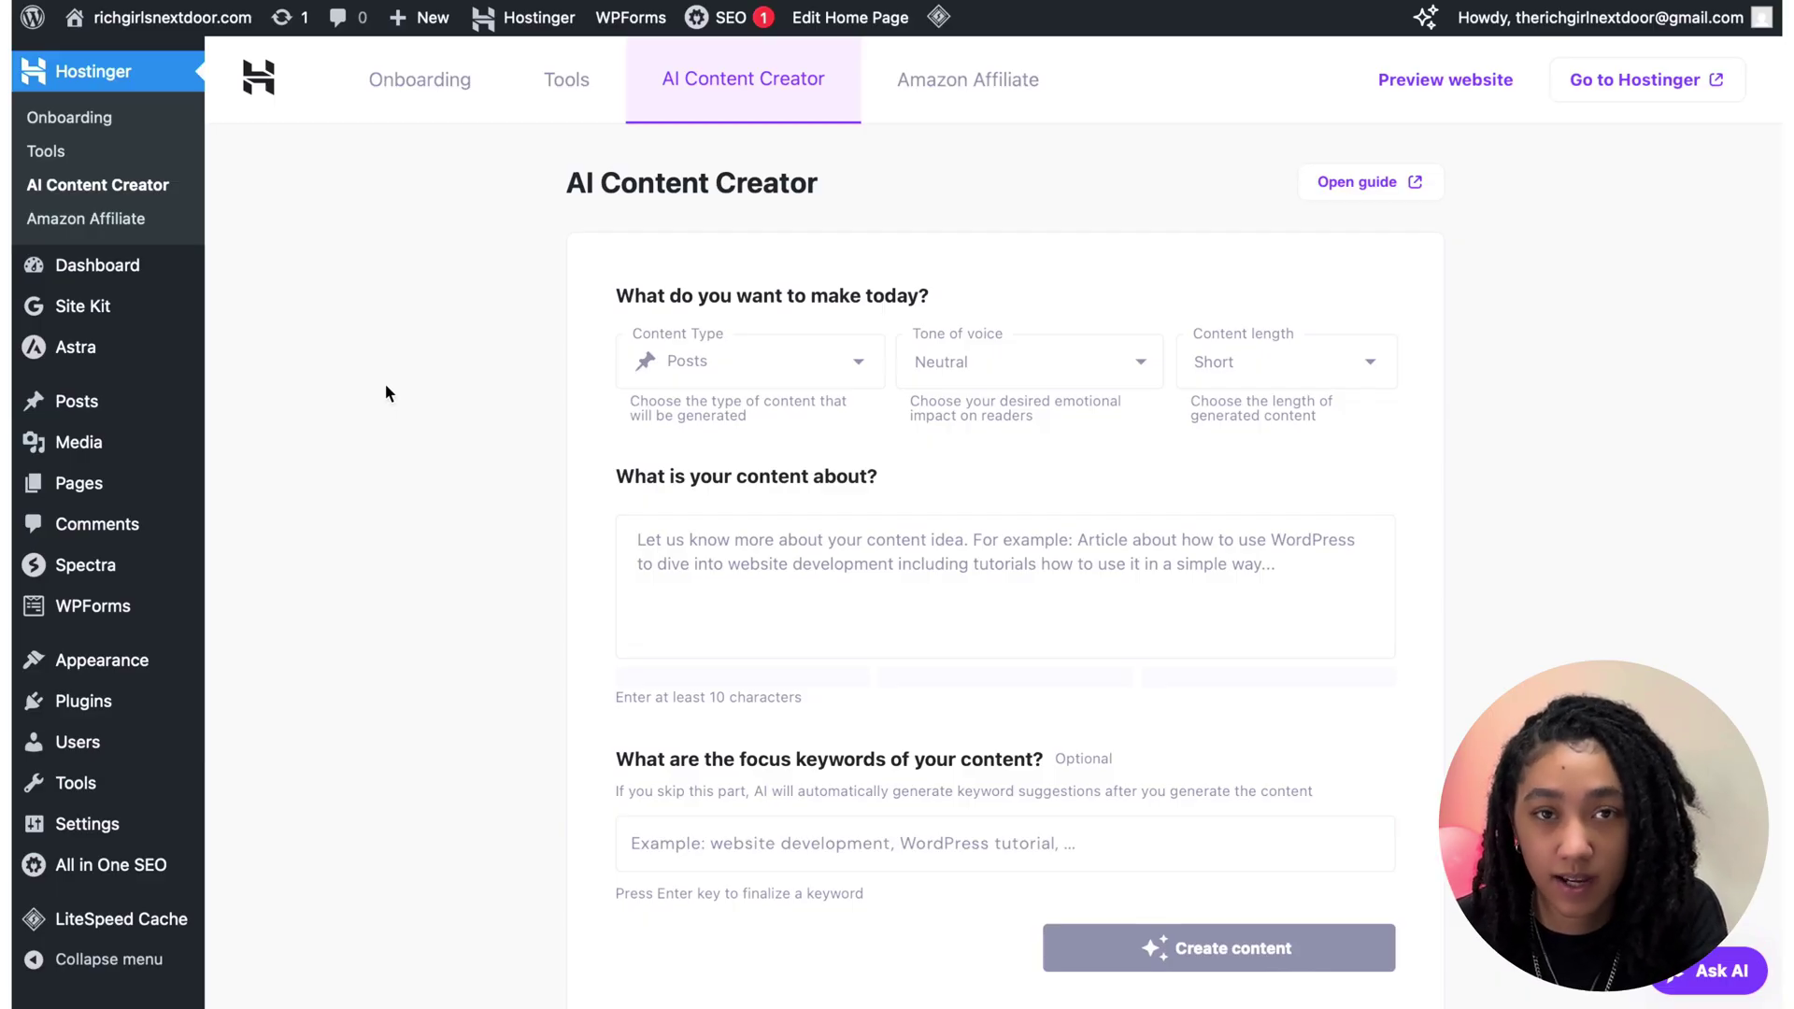
Set the AI post's tone of voice to Trustworthy and Friendly and its content length to Long.
scroll(1136, 321, "down", 1)
left_click(1136, 321)
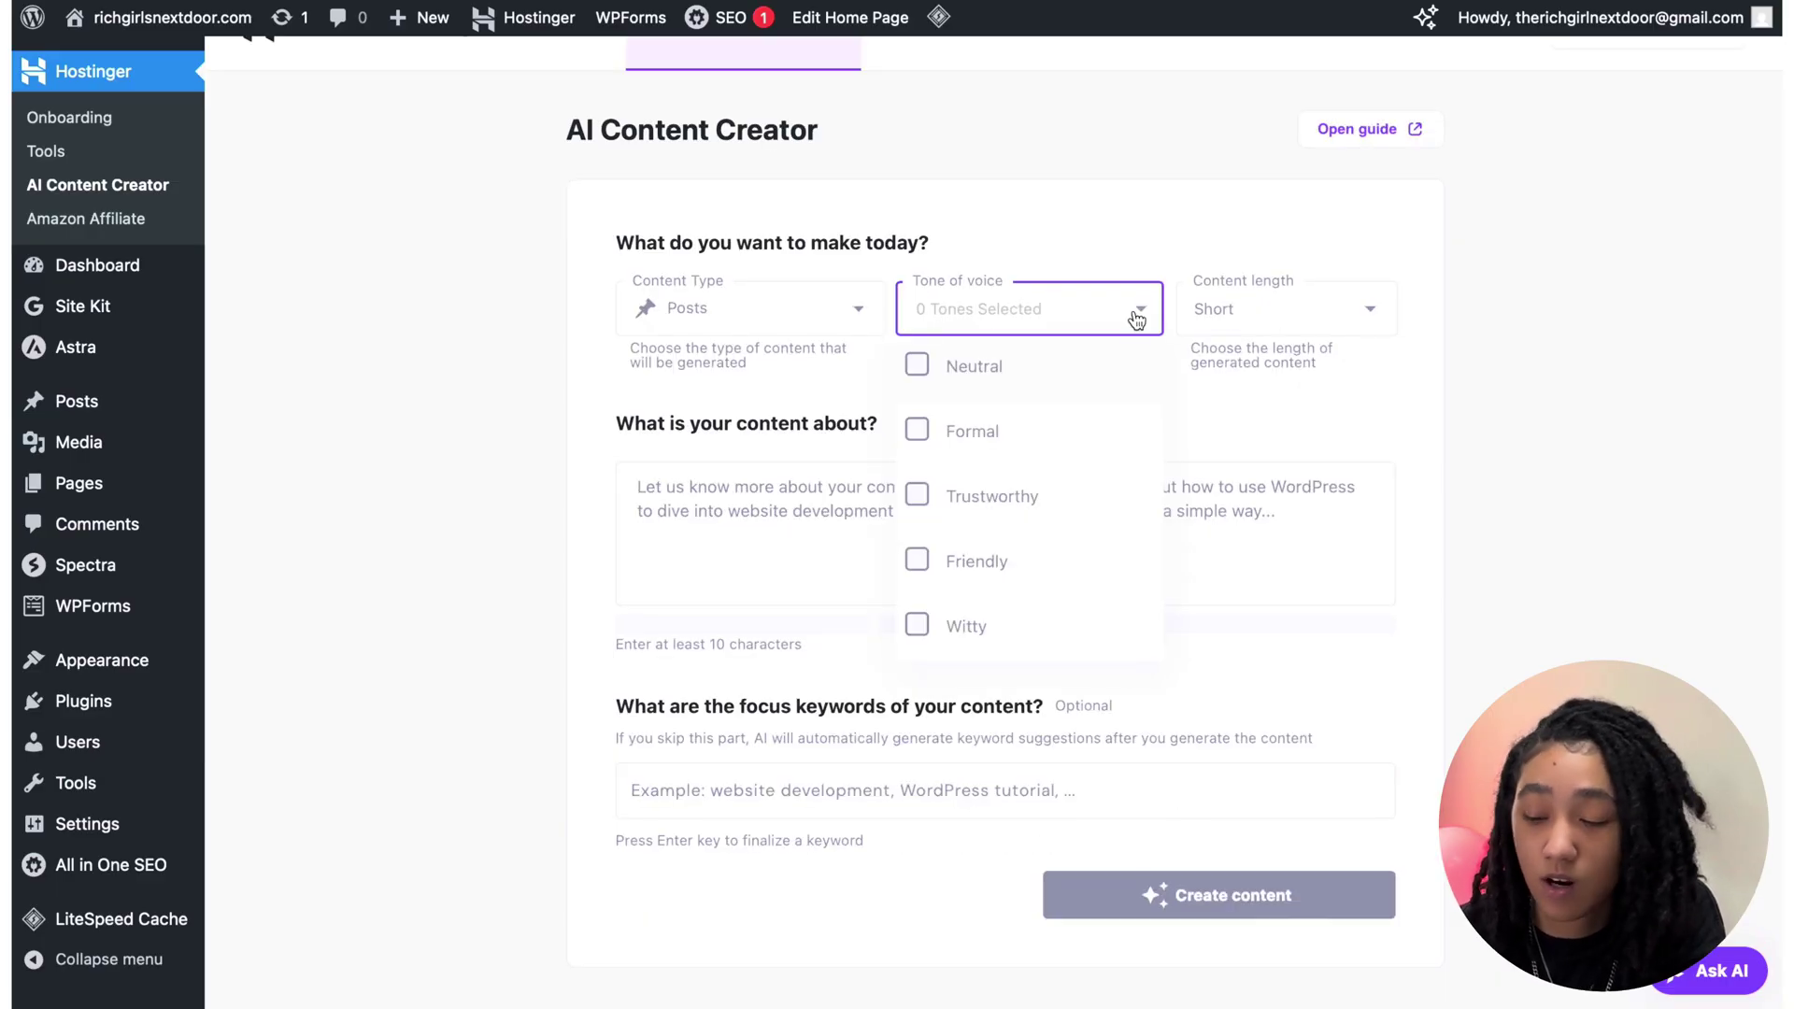
left_click(920, 501)
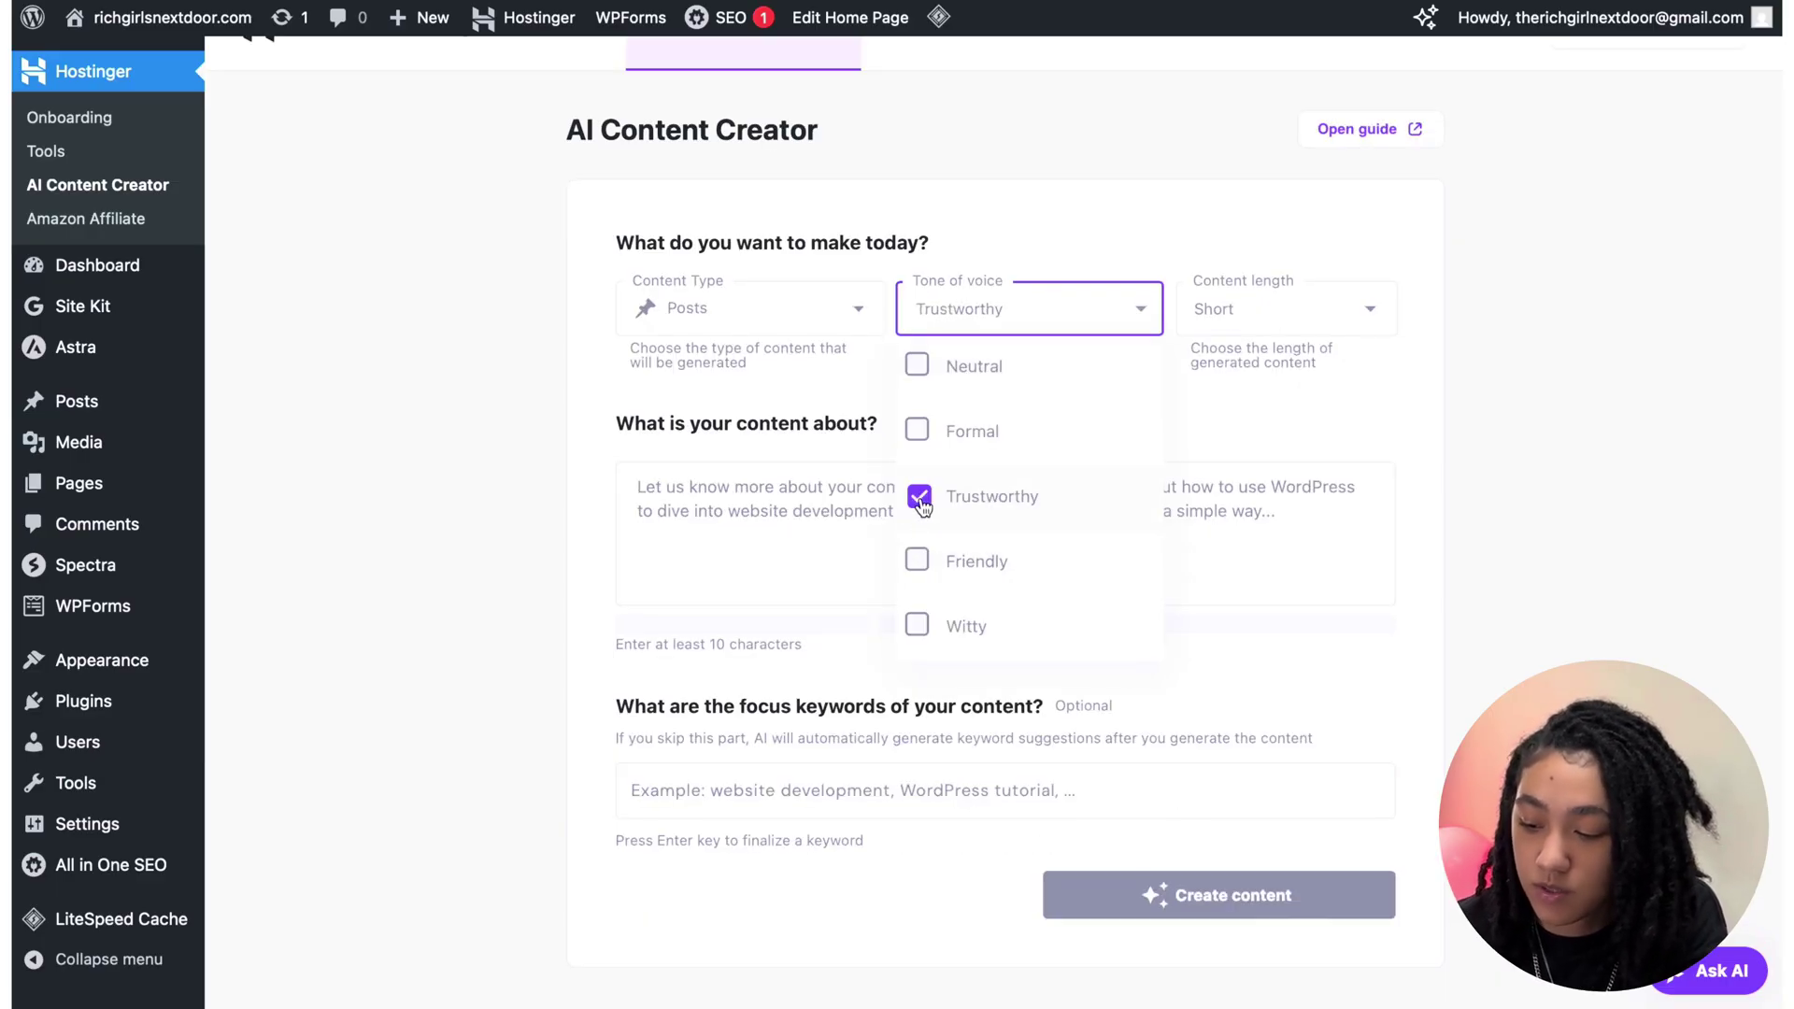
left_click(919, 561)
left_click(1278, 411)
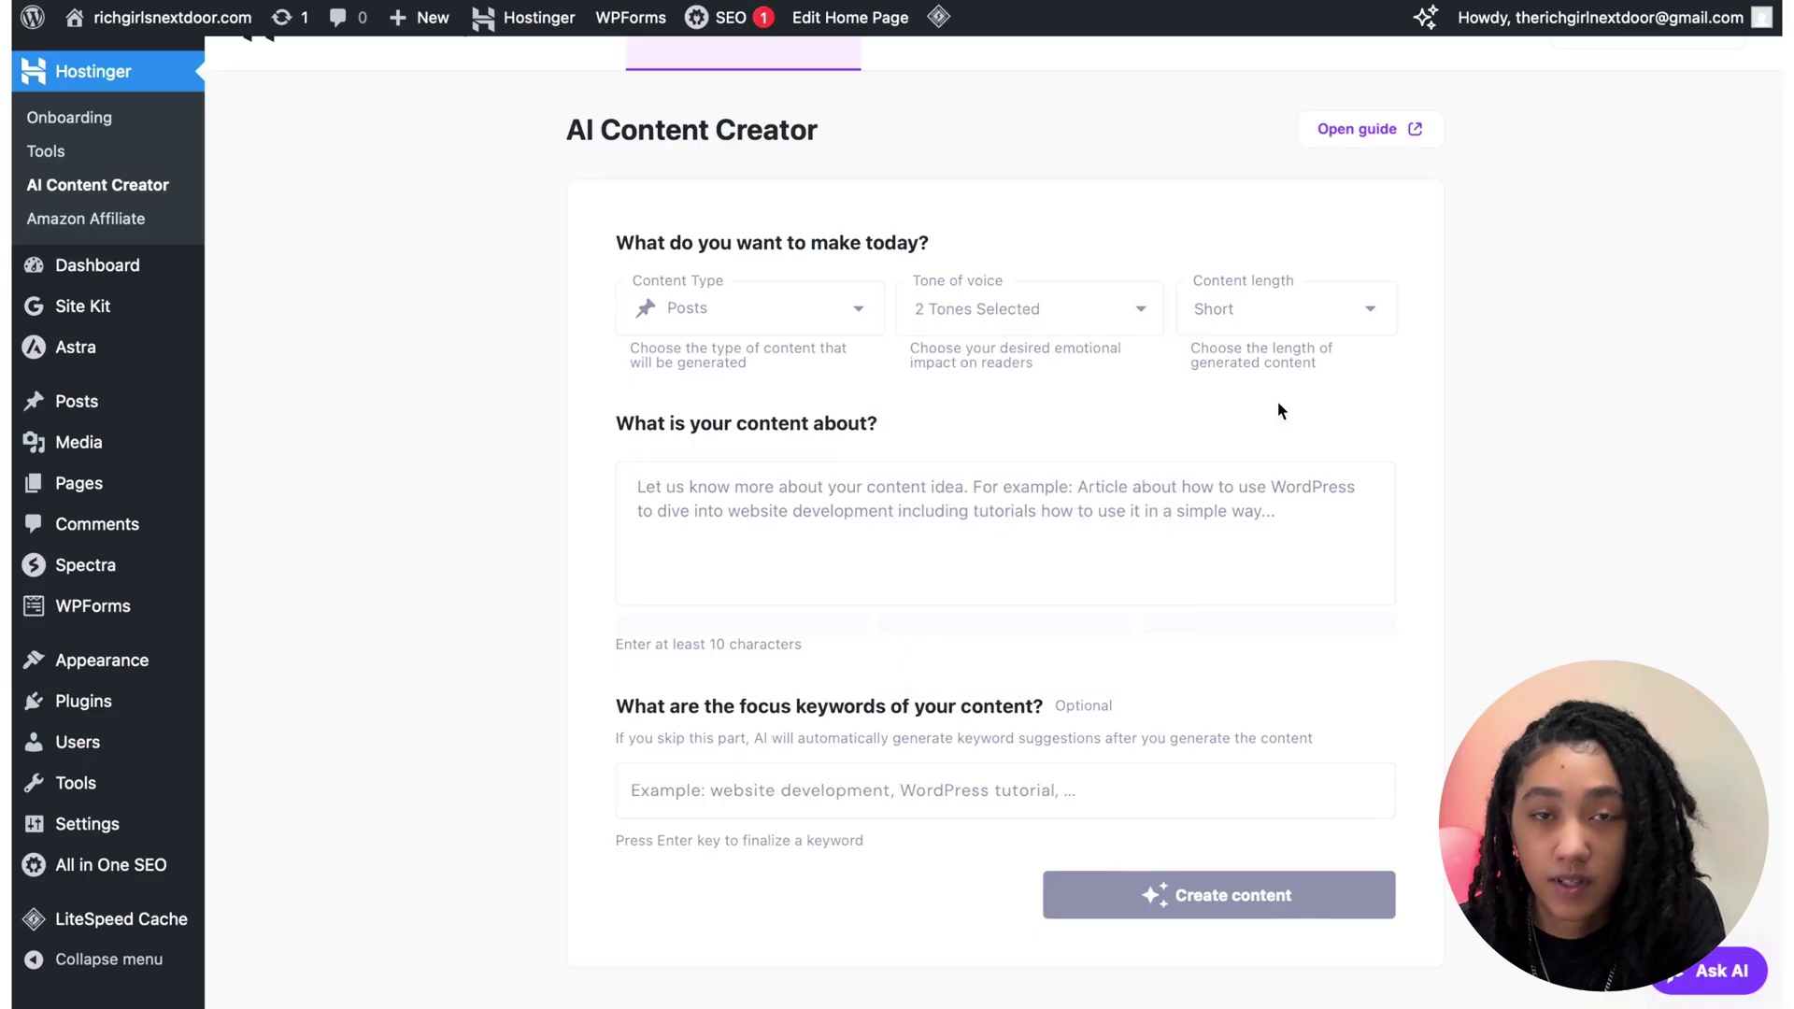
left_click(1351, 323)
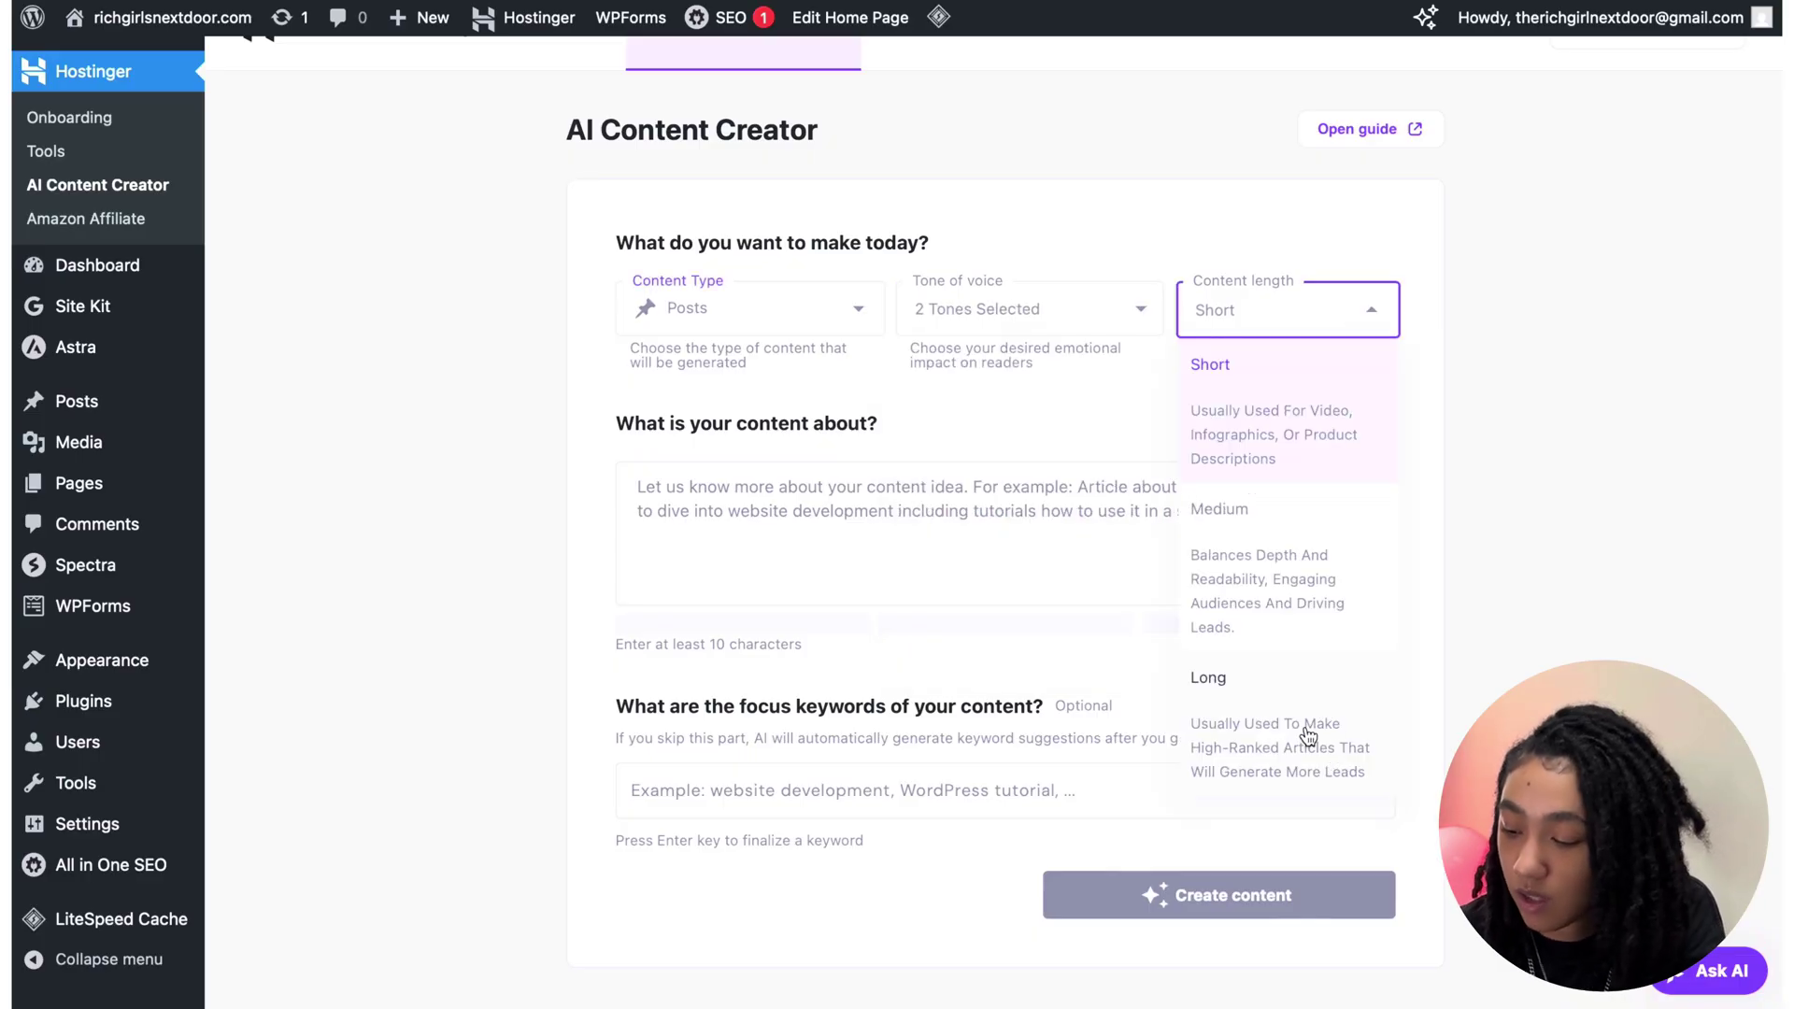
left_click(1325, 727)
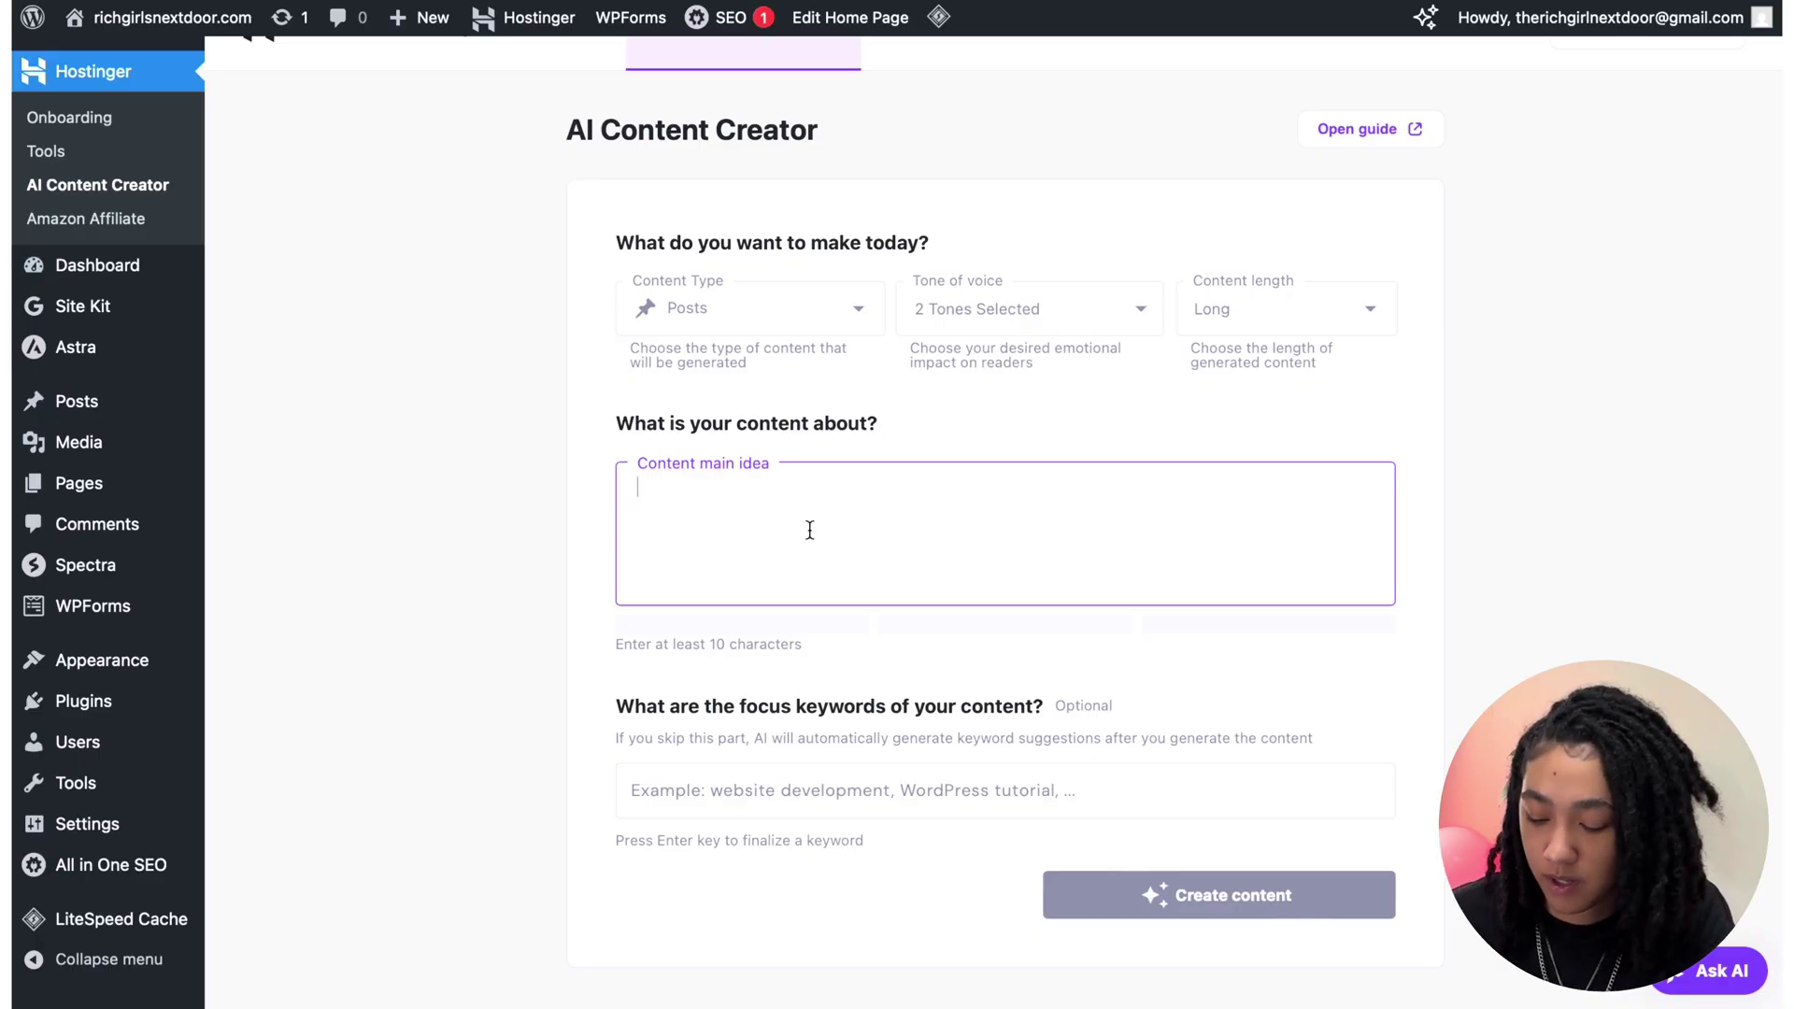
Generate the post from its title, summary and keywords: making money online, how to make money online, wealth building, female entrepreneurs, building wealth, digital products, content creation.
type("Title: How We're Actually Building Wealth in Our 20s (Without a 9–5 or Rich Parents).")
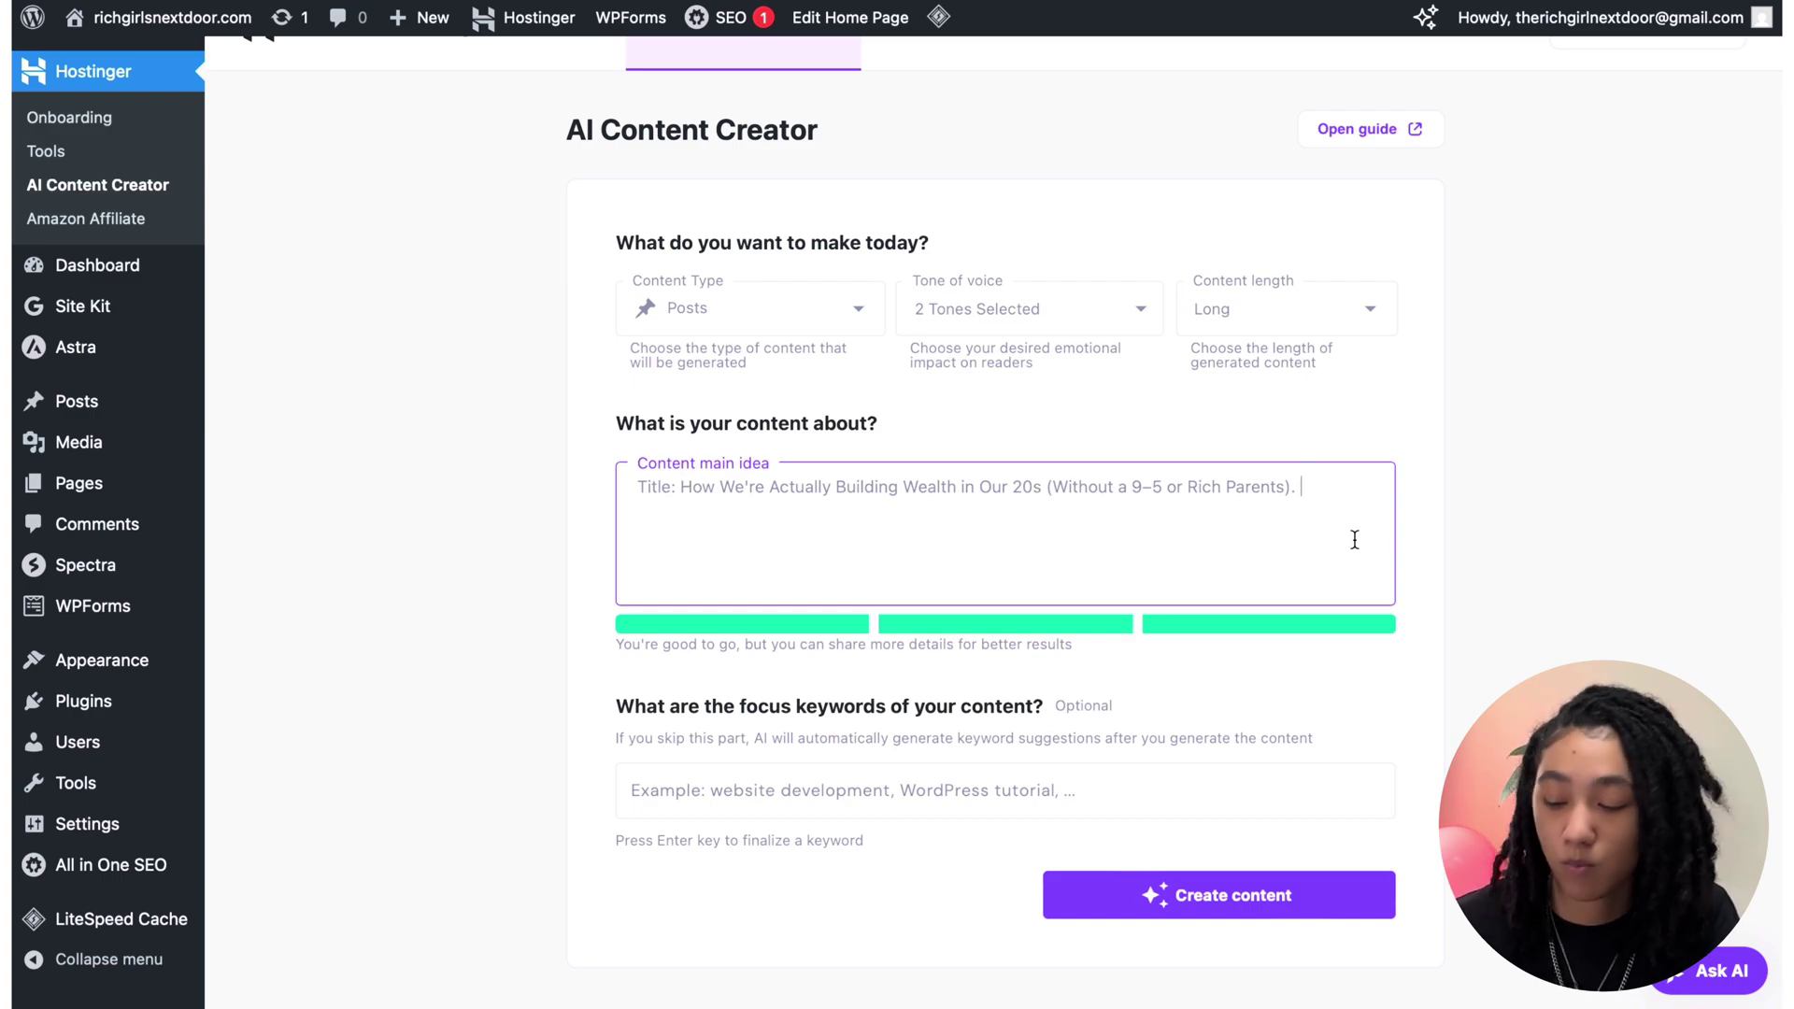
type("We didn’t come from money, and we’re not grinding 80-hour weeks to get it either. This is the real story of how two best friends are building wealth with side hustles, digital businesses, and a mindset shift that changed everything. No trust funds, no sugarcoating — just transparency, intention, and a whole lot of trial and error.")
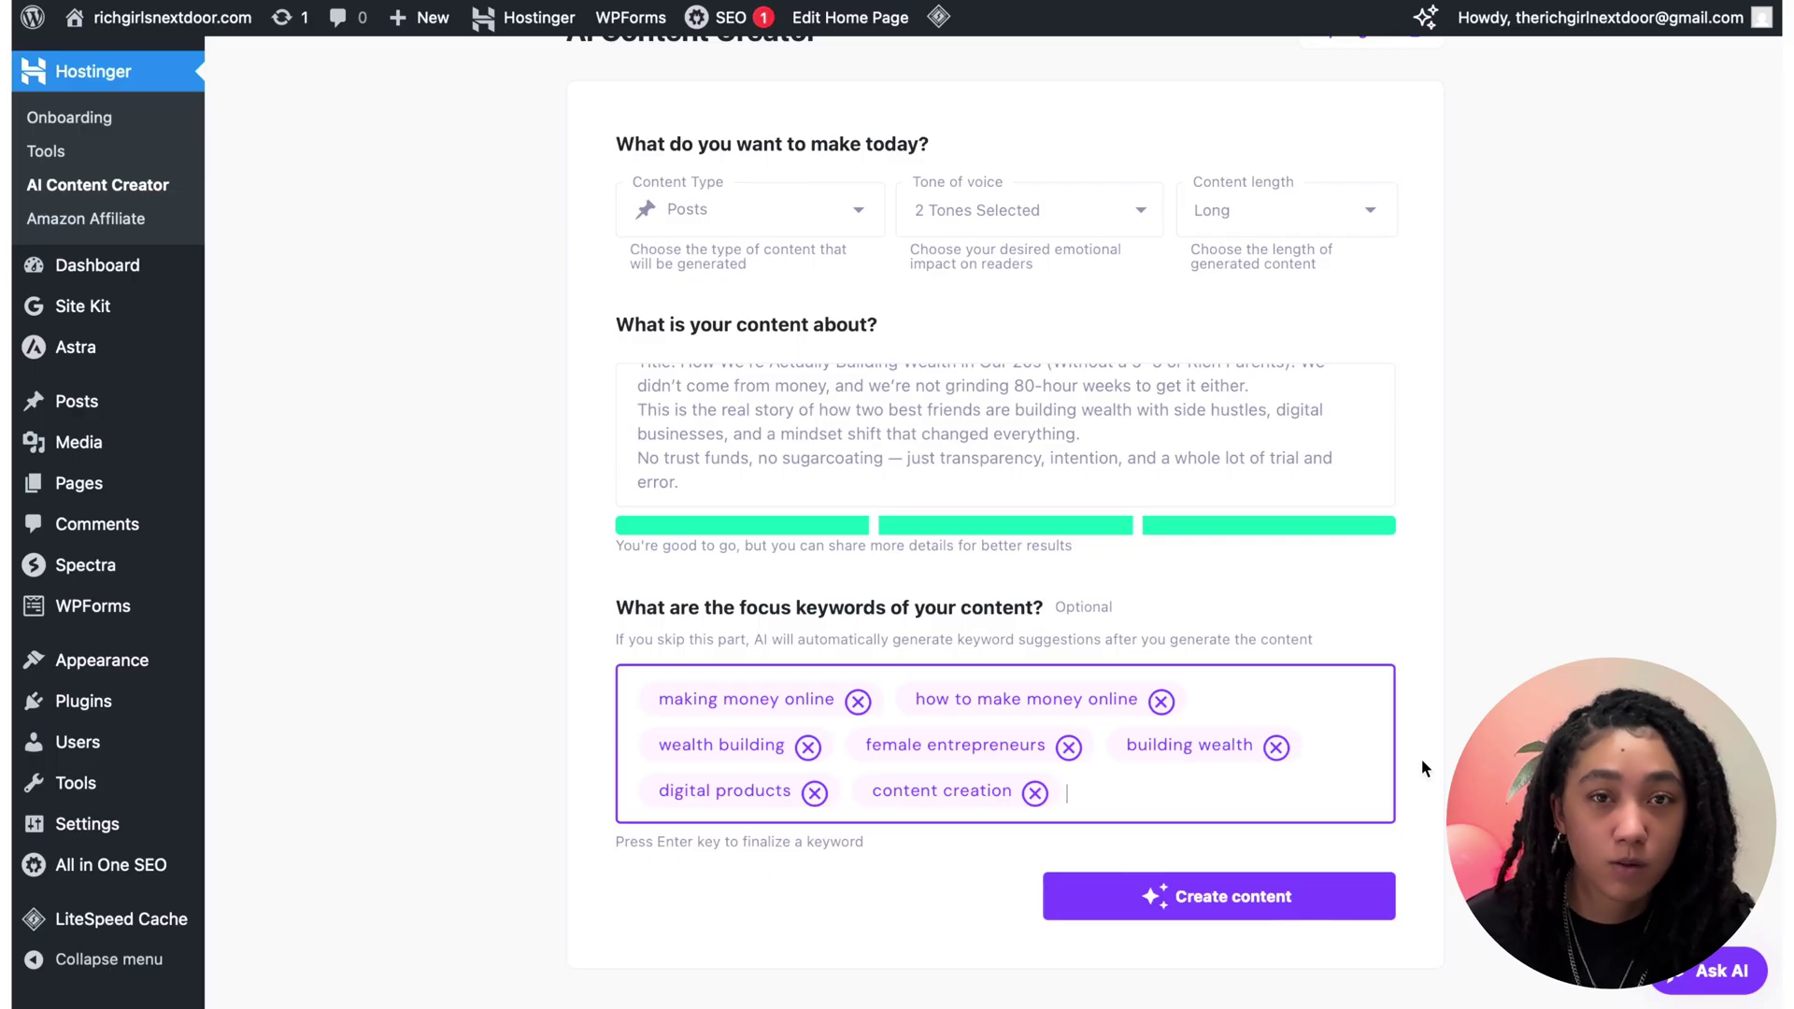
left_click(1286, 918)
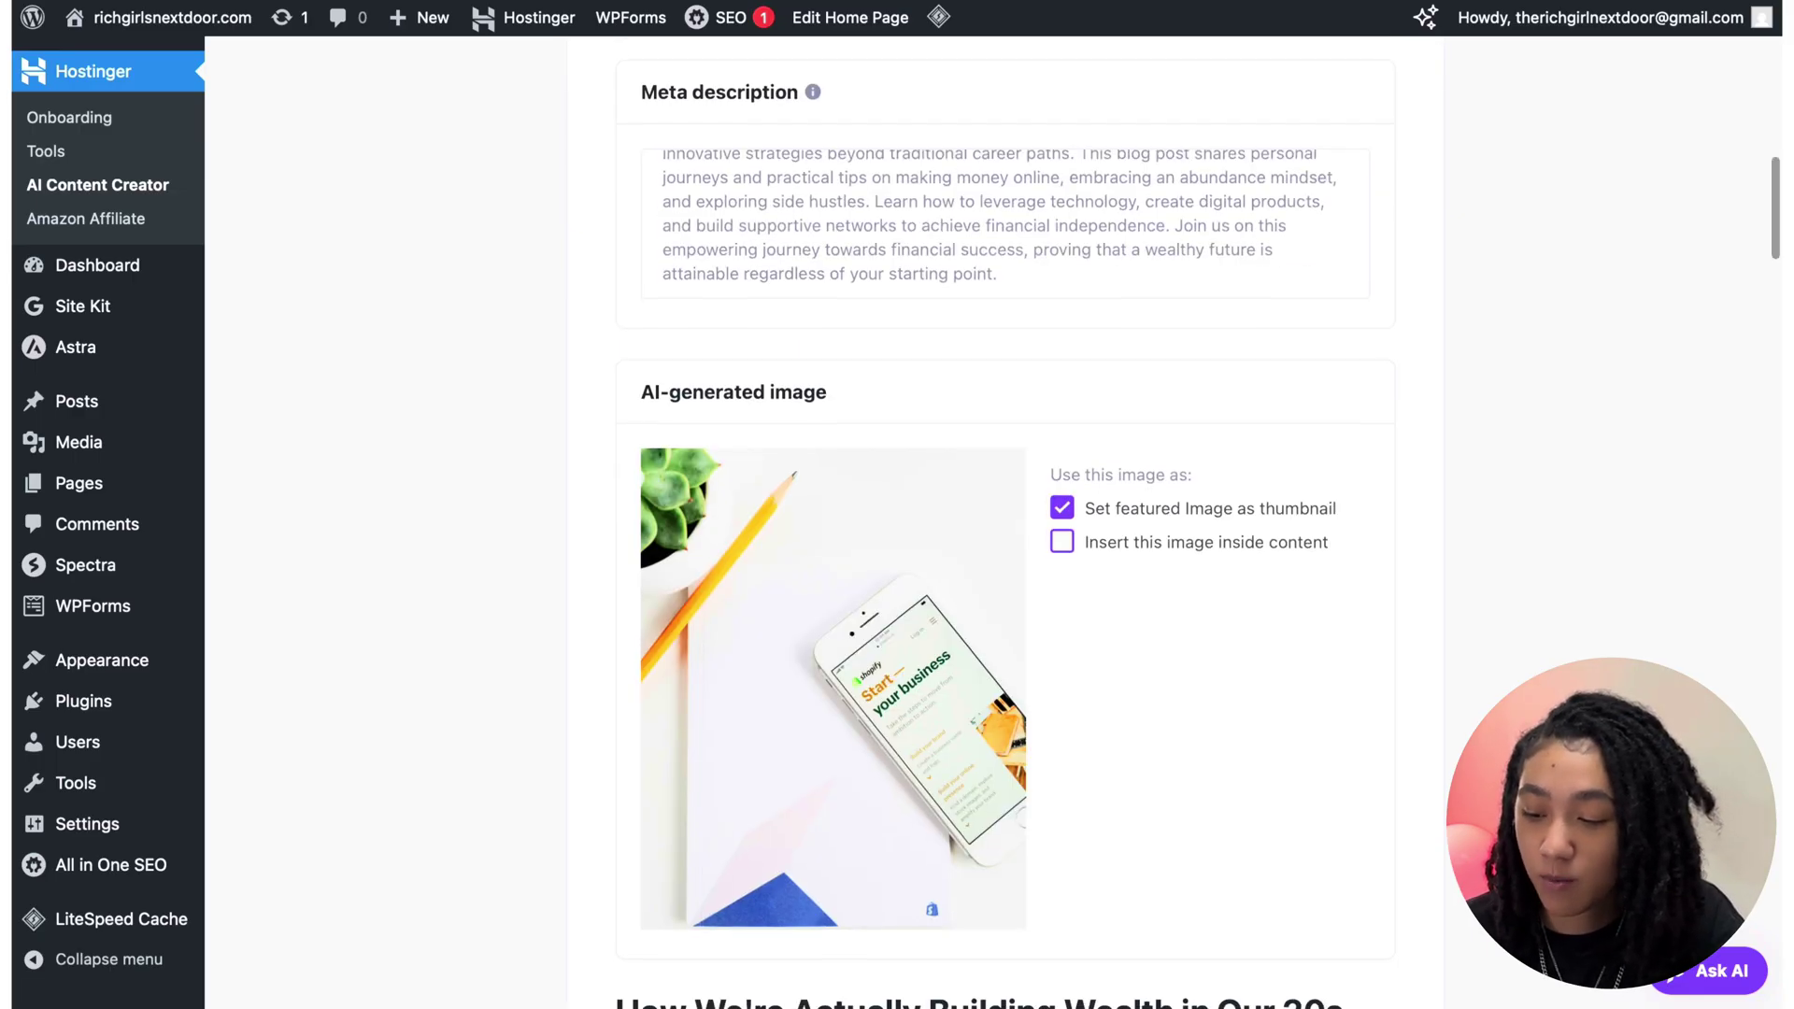
Review the generated article, including its meta description, image, section texts and length, and recheck the content settings.
scroll(851, 469, "down", 2)
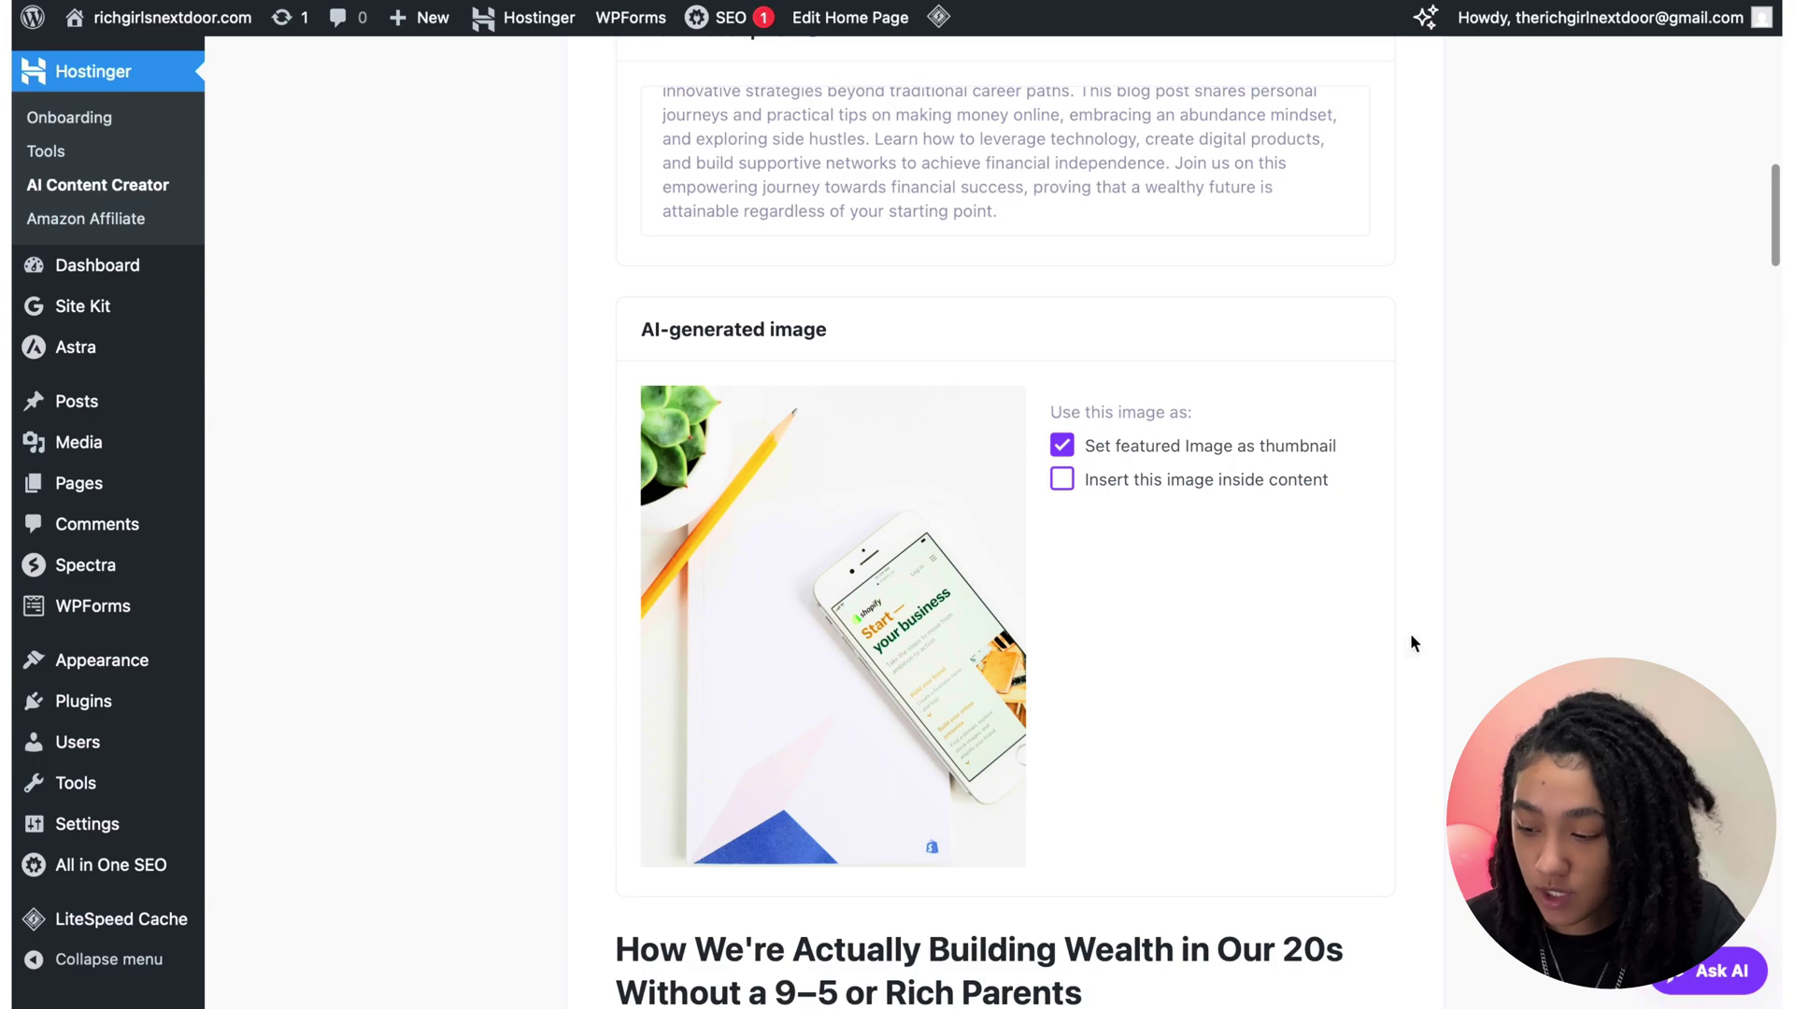
scroll(1451, 645, "down", 10)
scroll(1448, 643, "down", 7)
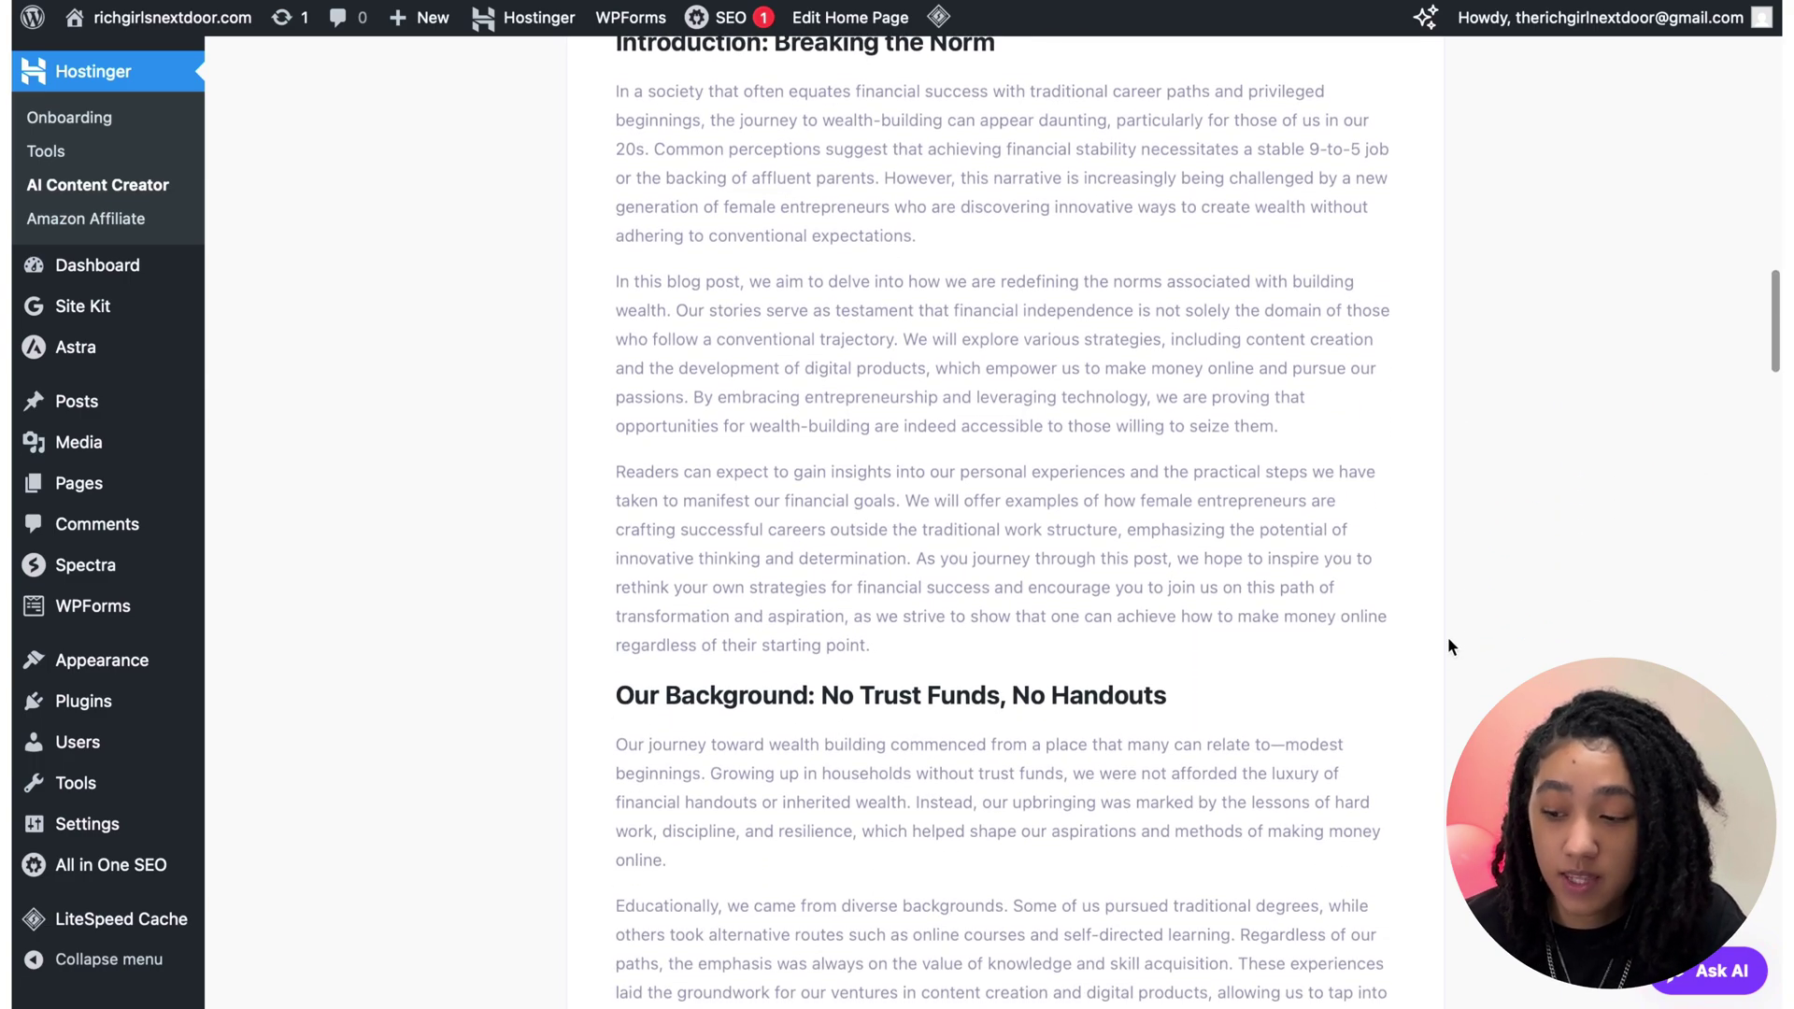
scroll(1449, 647, "down", 15)
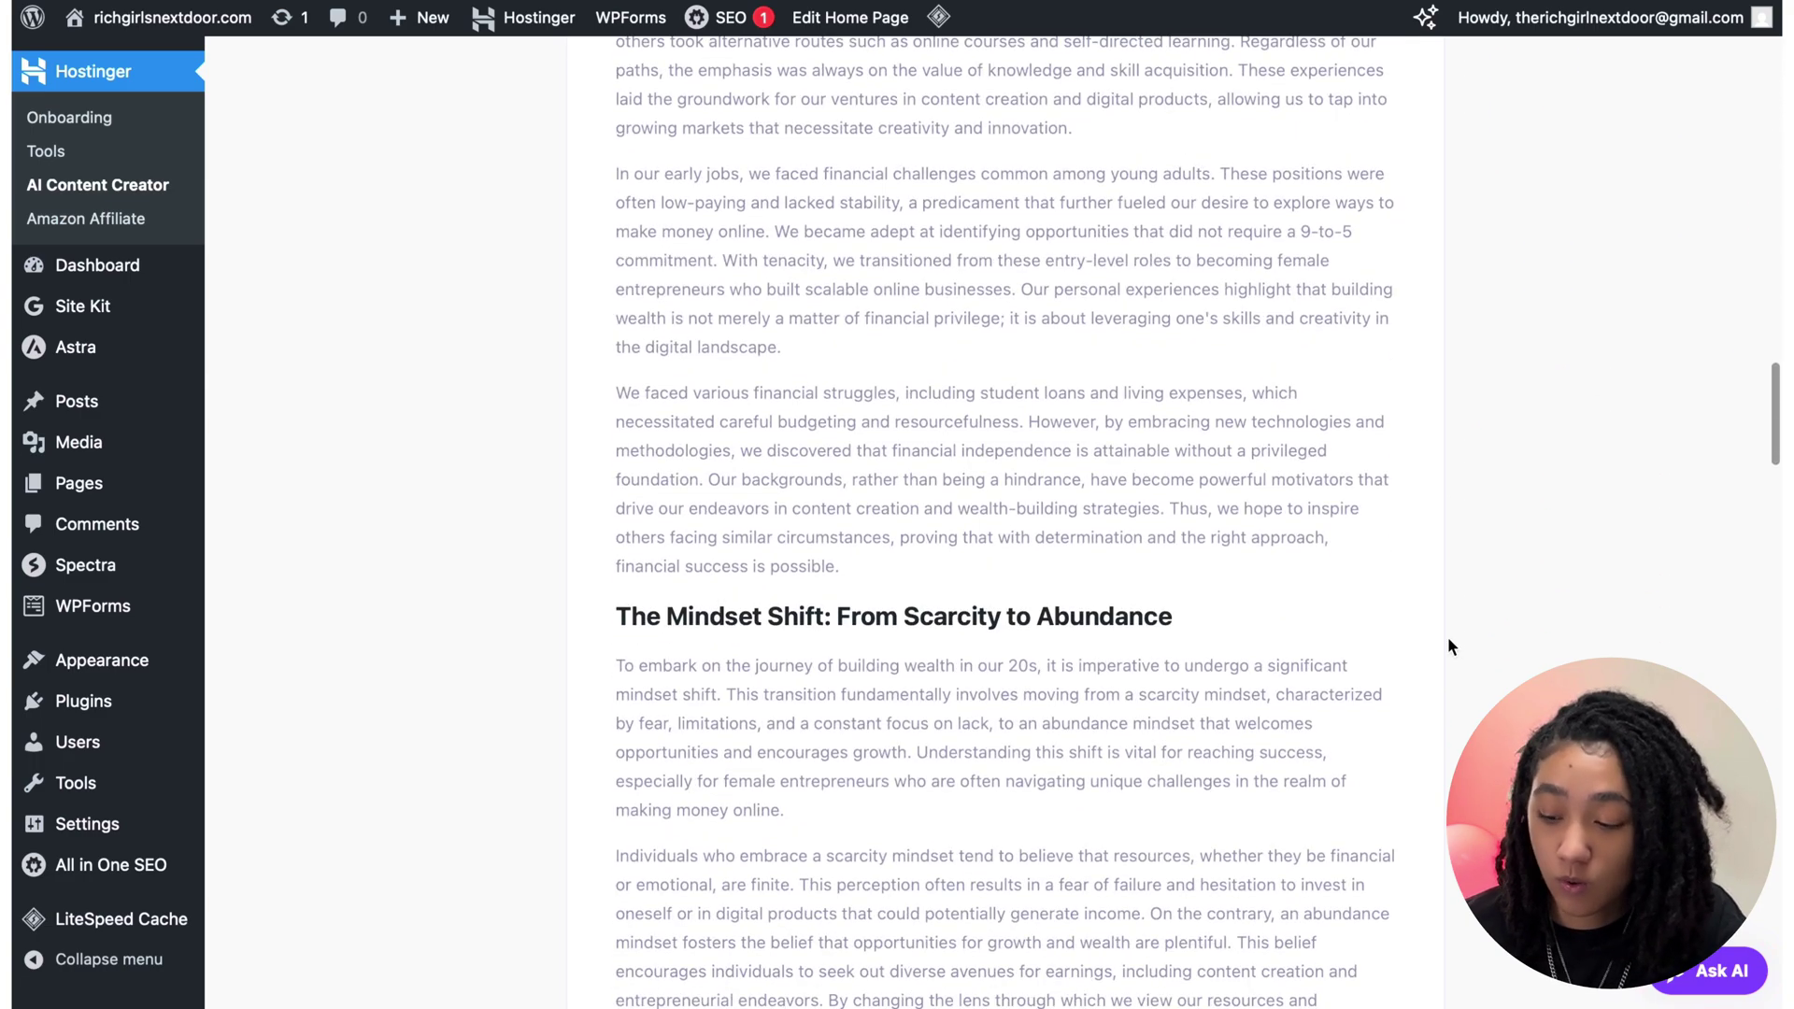
scroll(1448, 645, "down", 20)
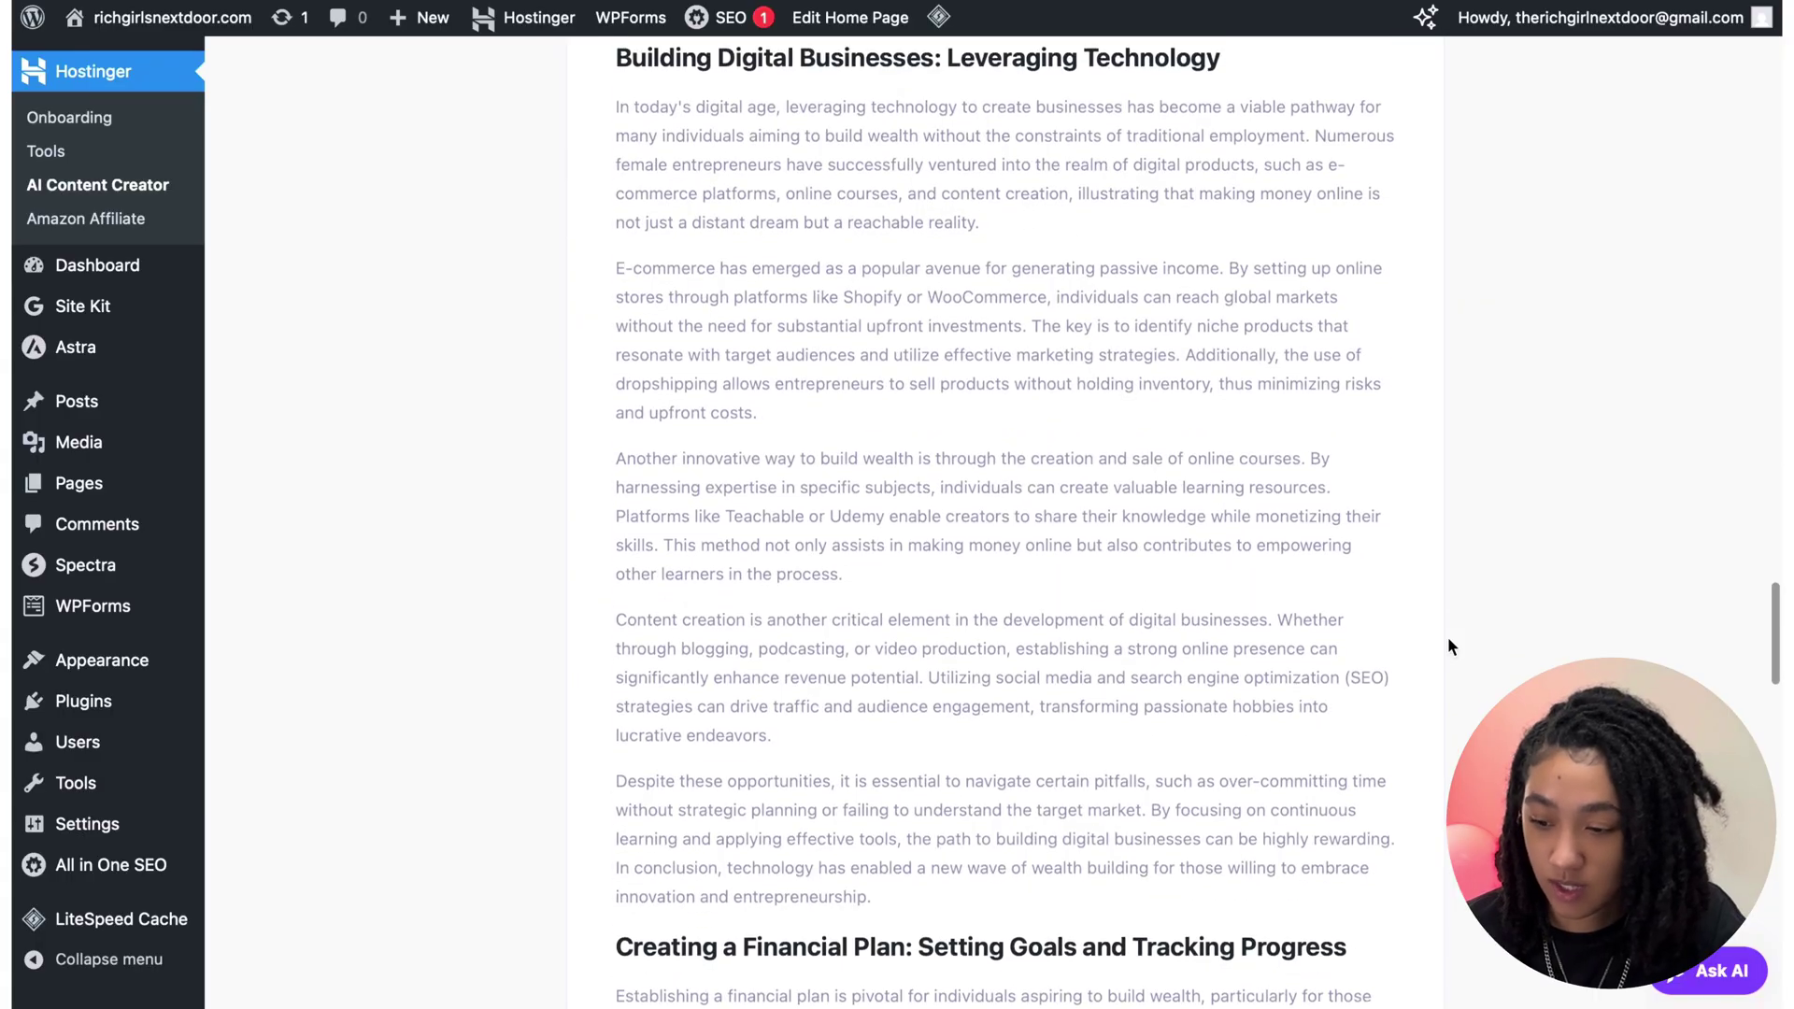
scroll(1449, 646, "down", 15)
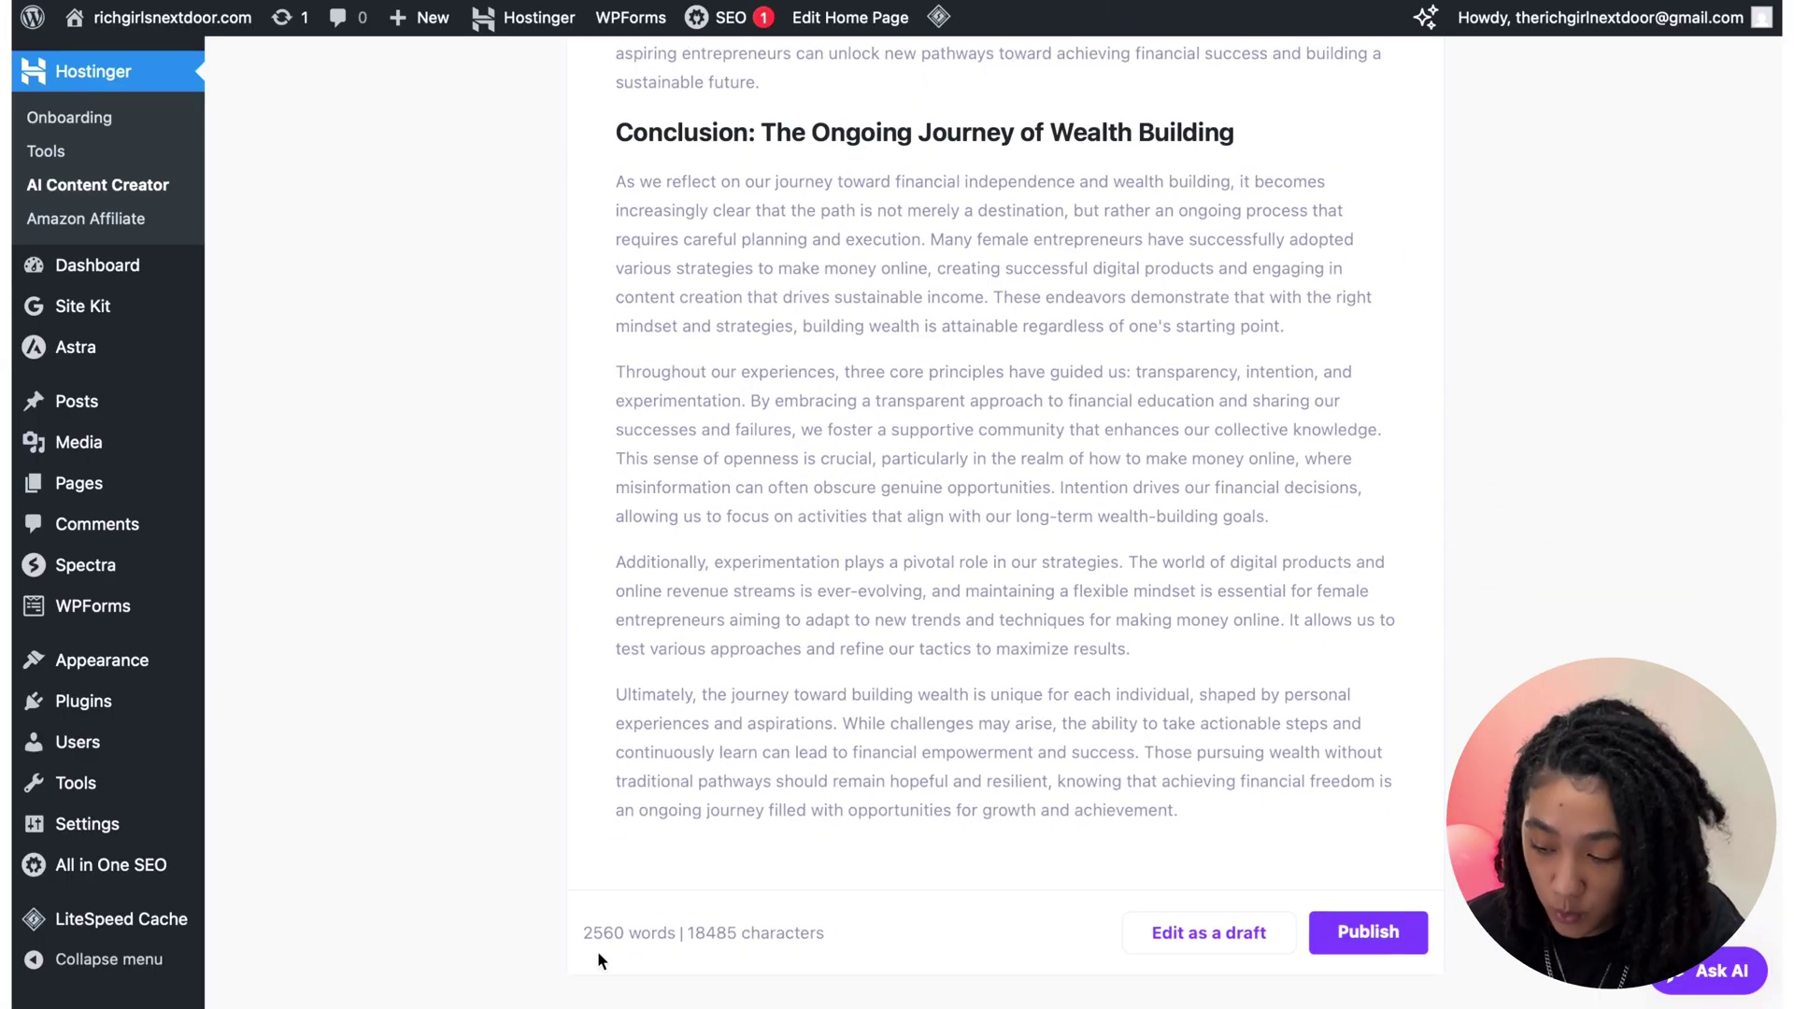
scroll(829, 904, "down", 1)
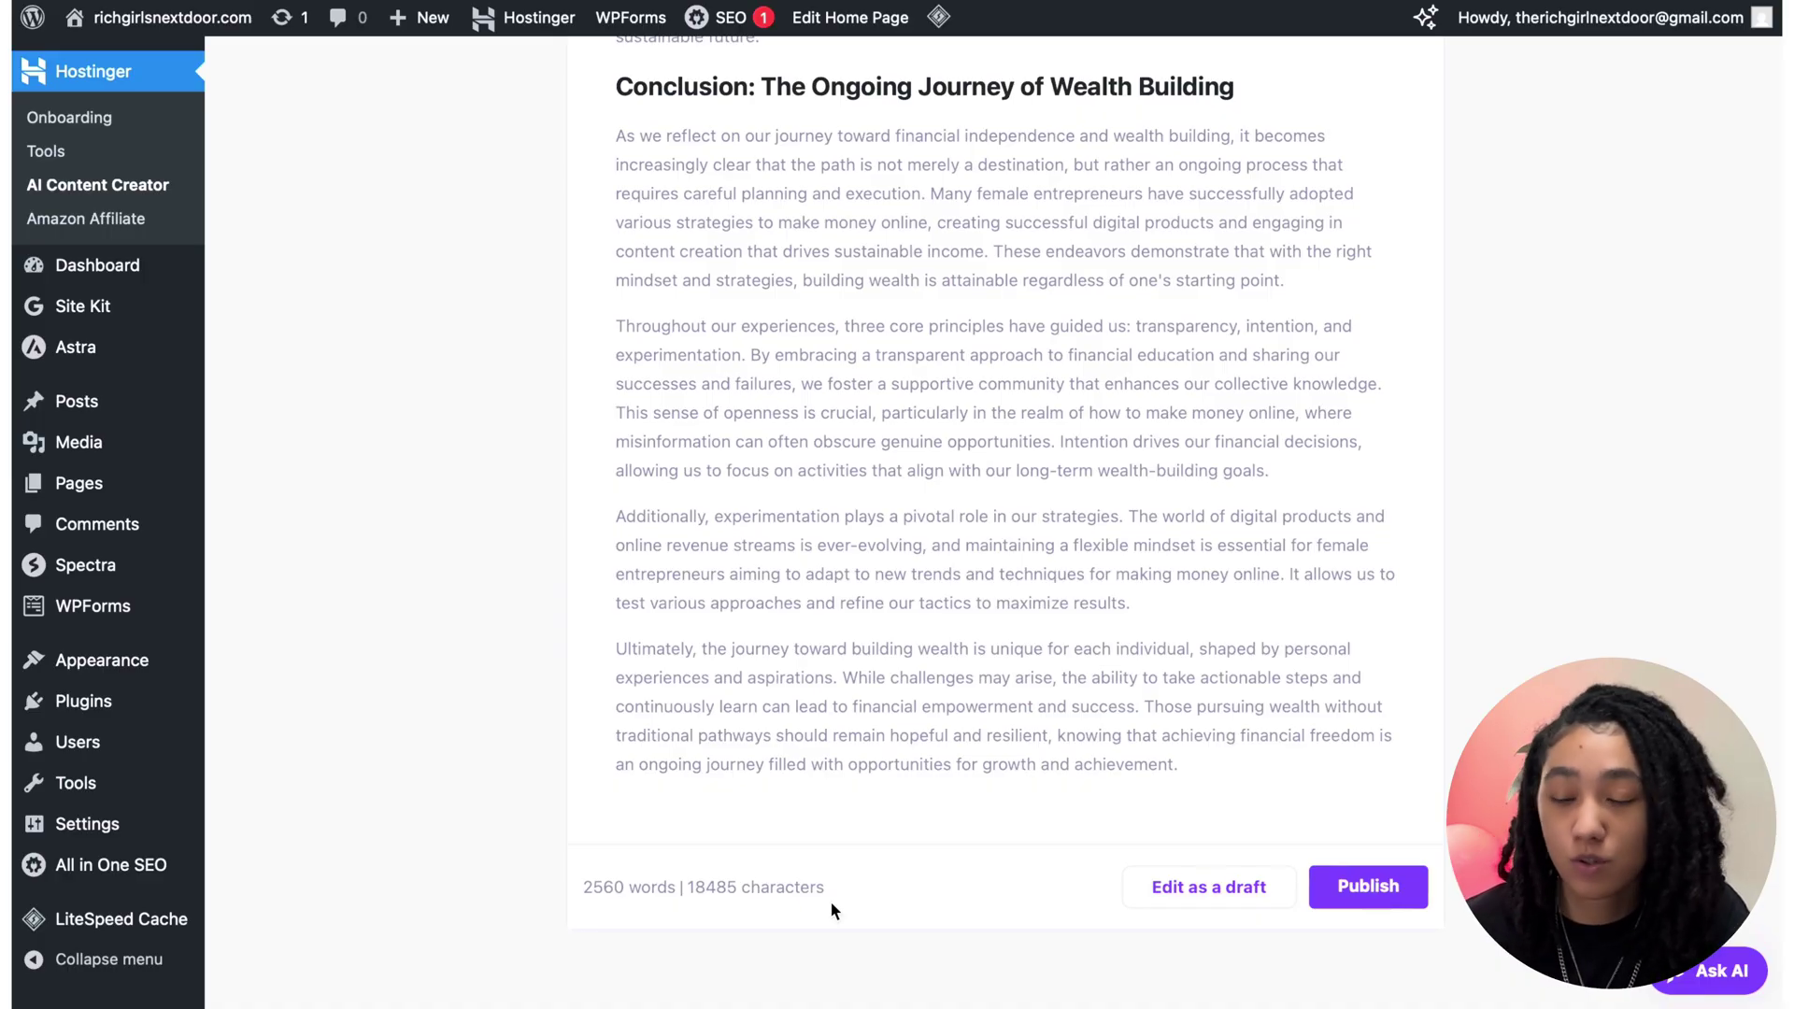
scroll(832, 902, "up", 20)
scroll(831, 903, "up", 15)
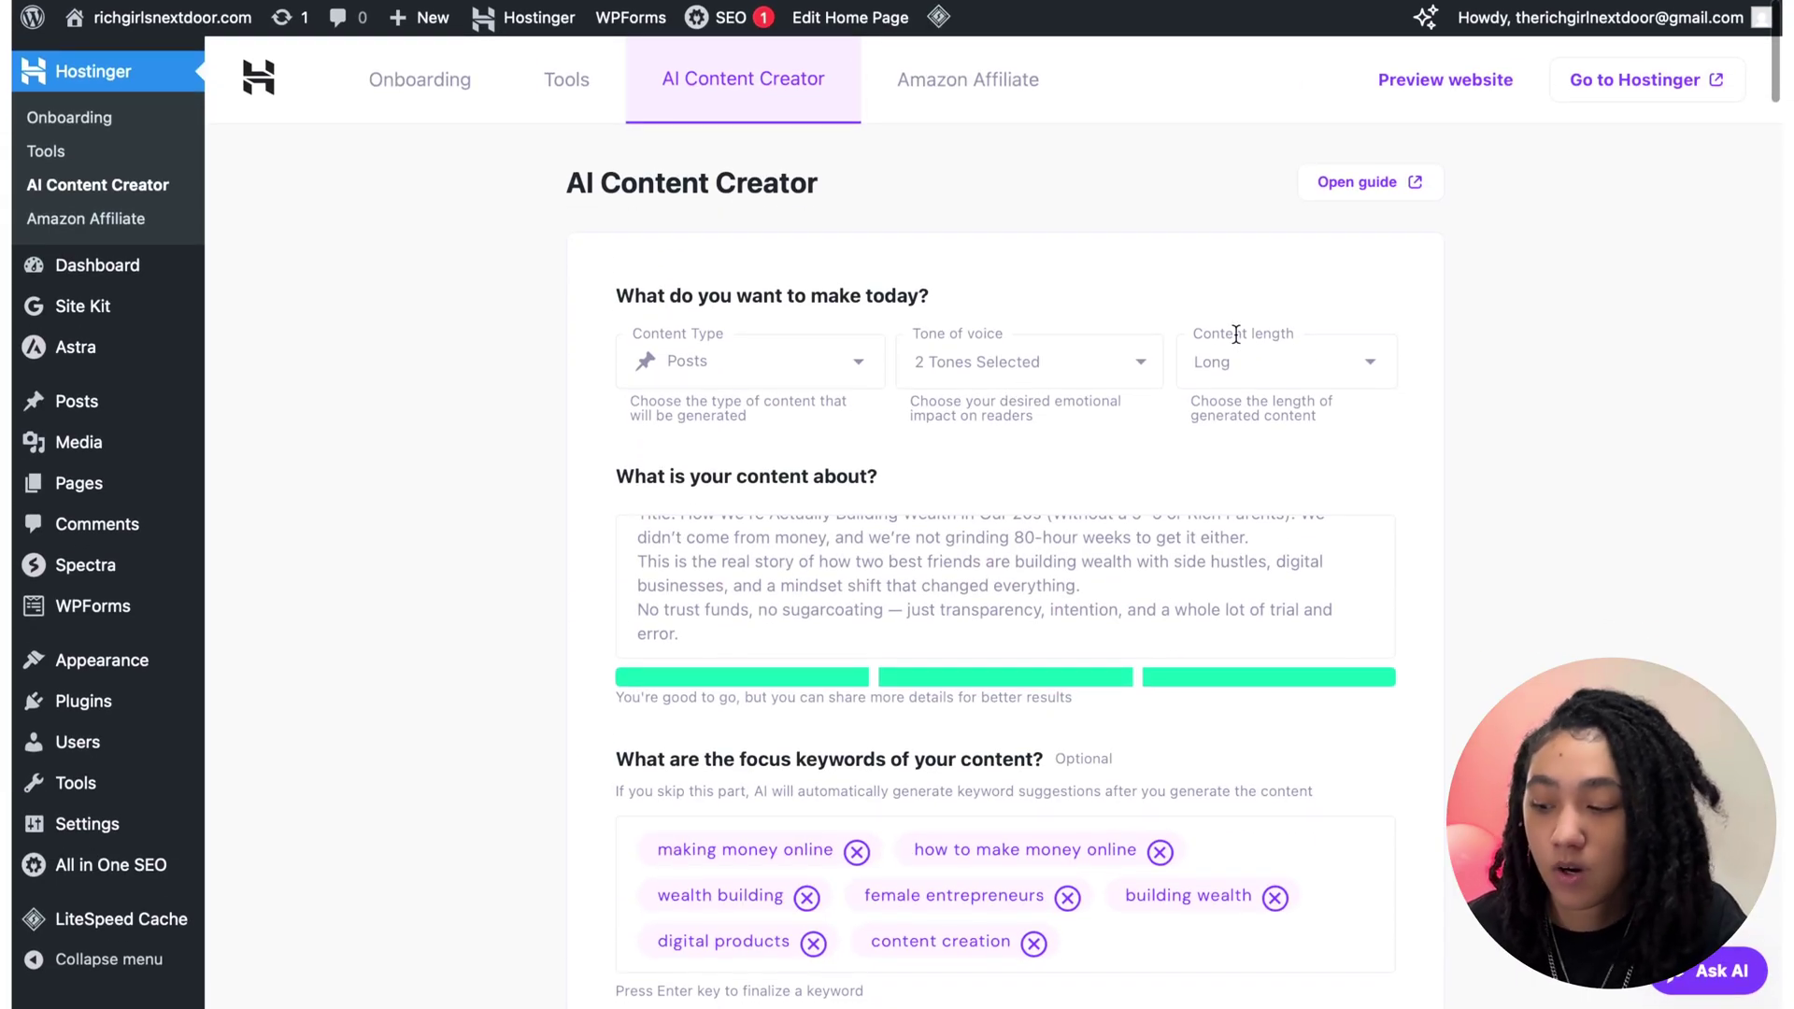
Publish the AI-generated article about building wealth in your 20s.
scroll(1506, 521, "down", 20)
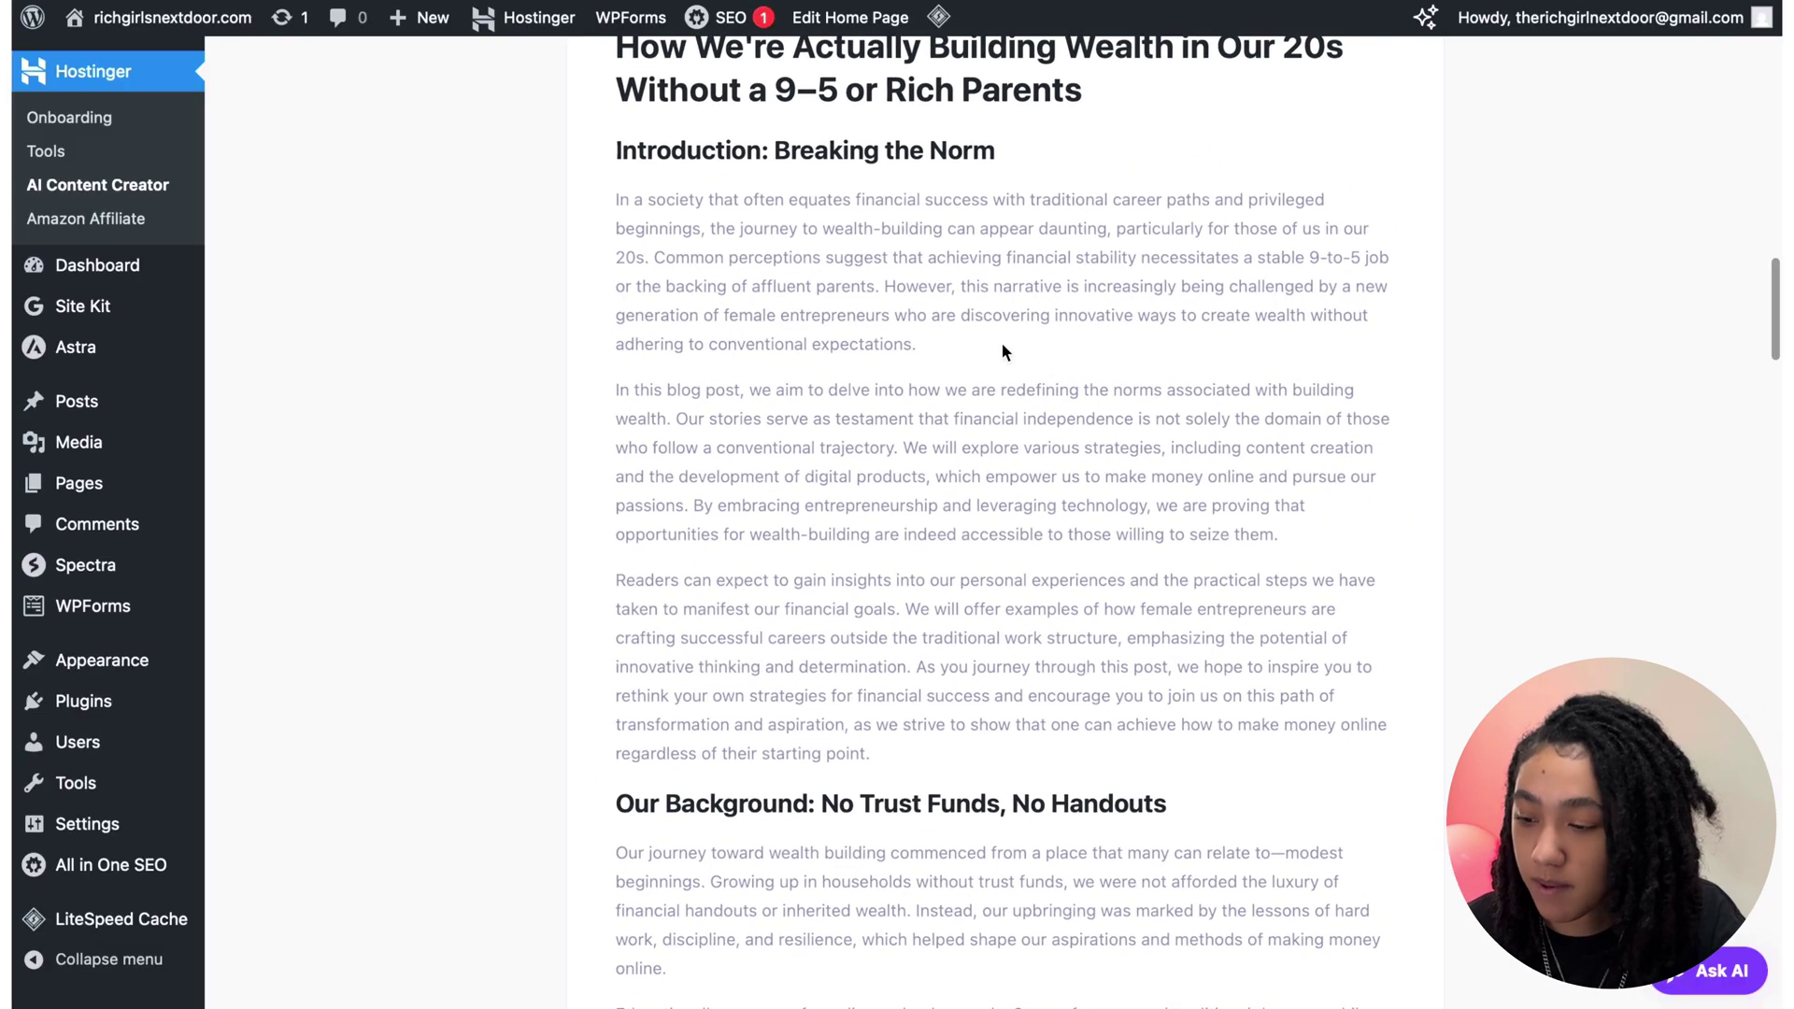
scroll(1001, 351, "down", 10)
scroll(1003, 347, "down", 20)
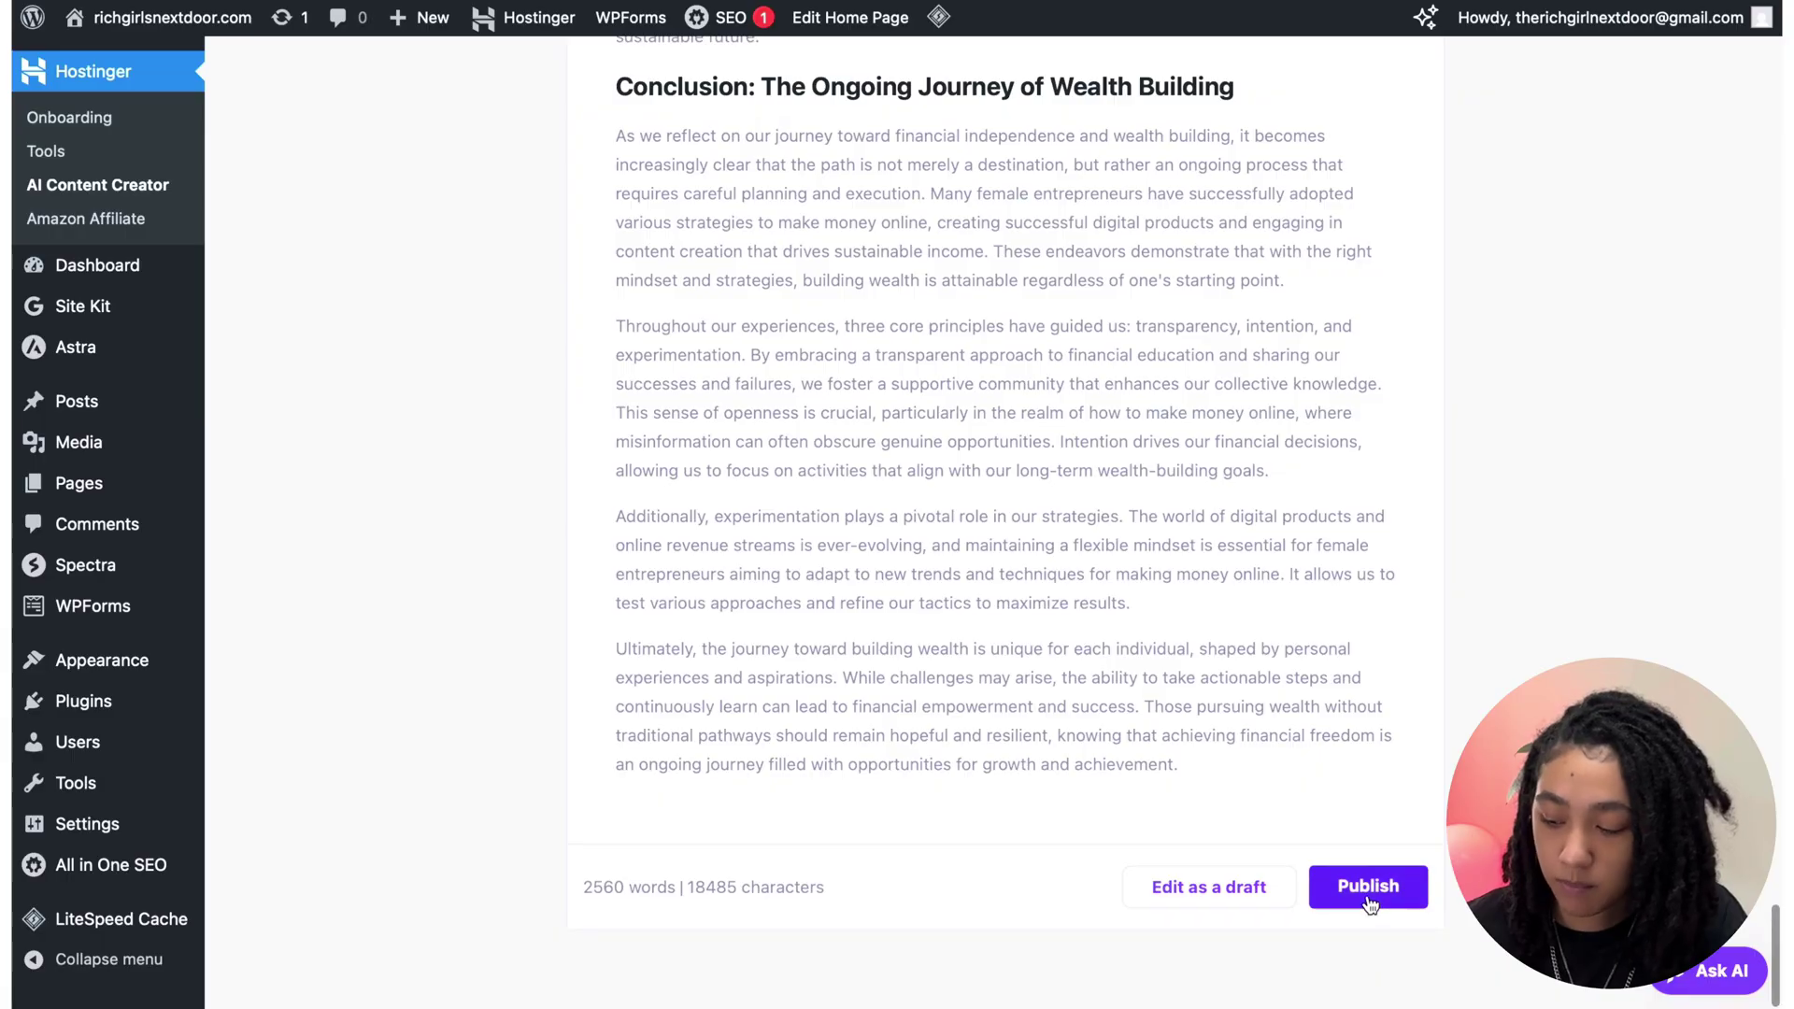
left_click(1368, 886)
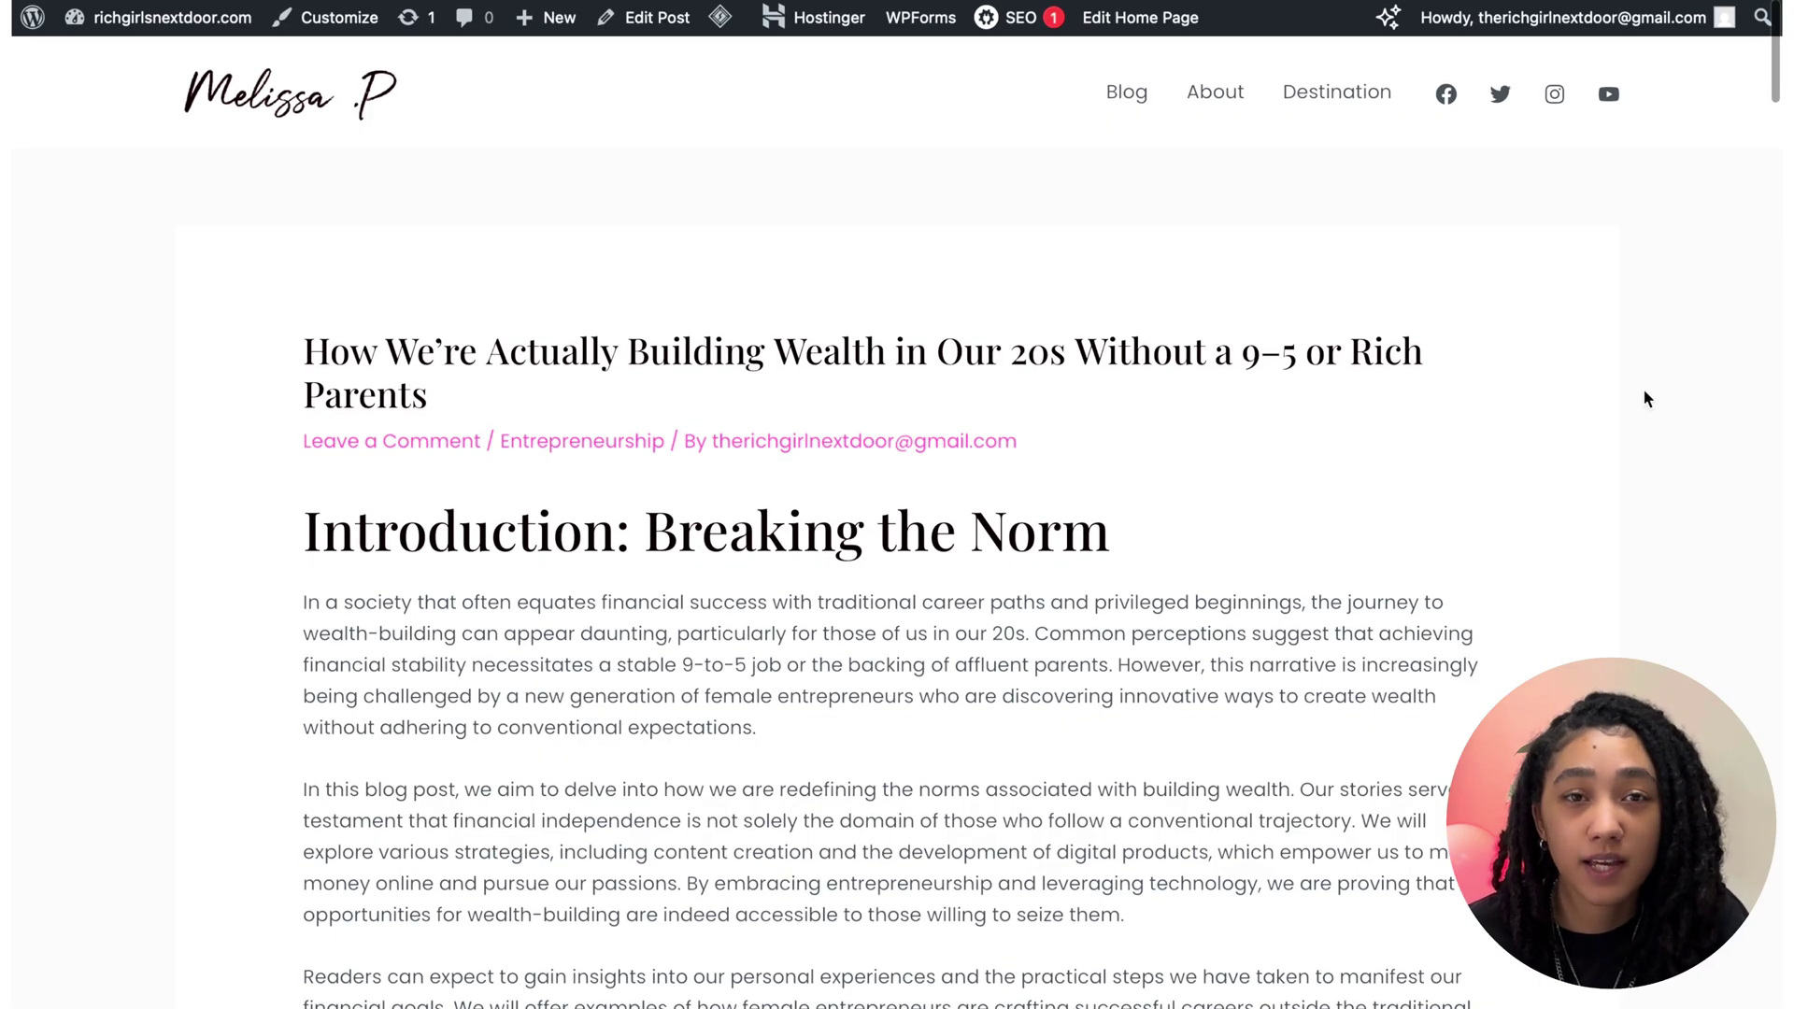
Look through the published wealth-building article on the live site and return to the WordPress dashboard.
scroll(1646, 399, "down", 1)
scroll(1646, 399, "down", 2)
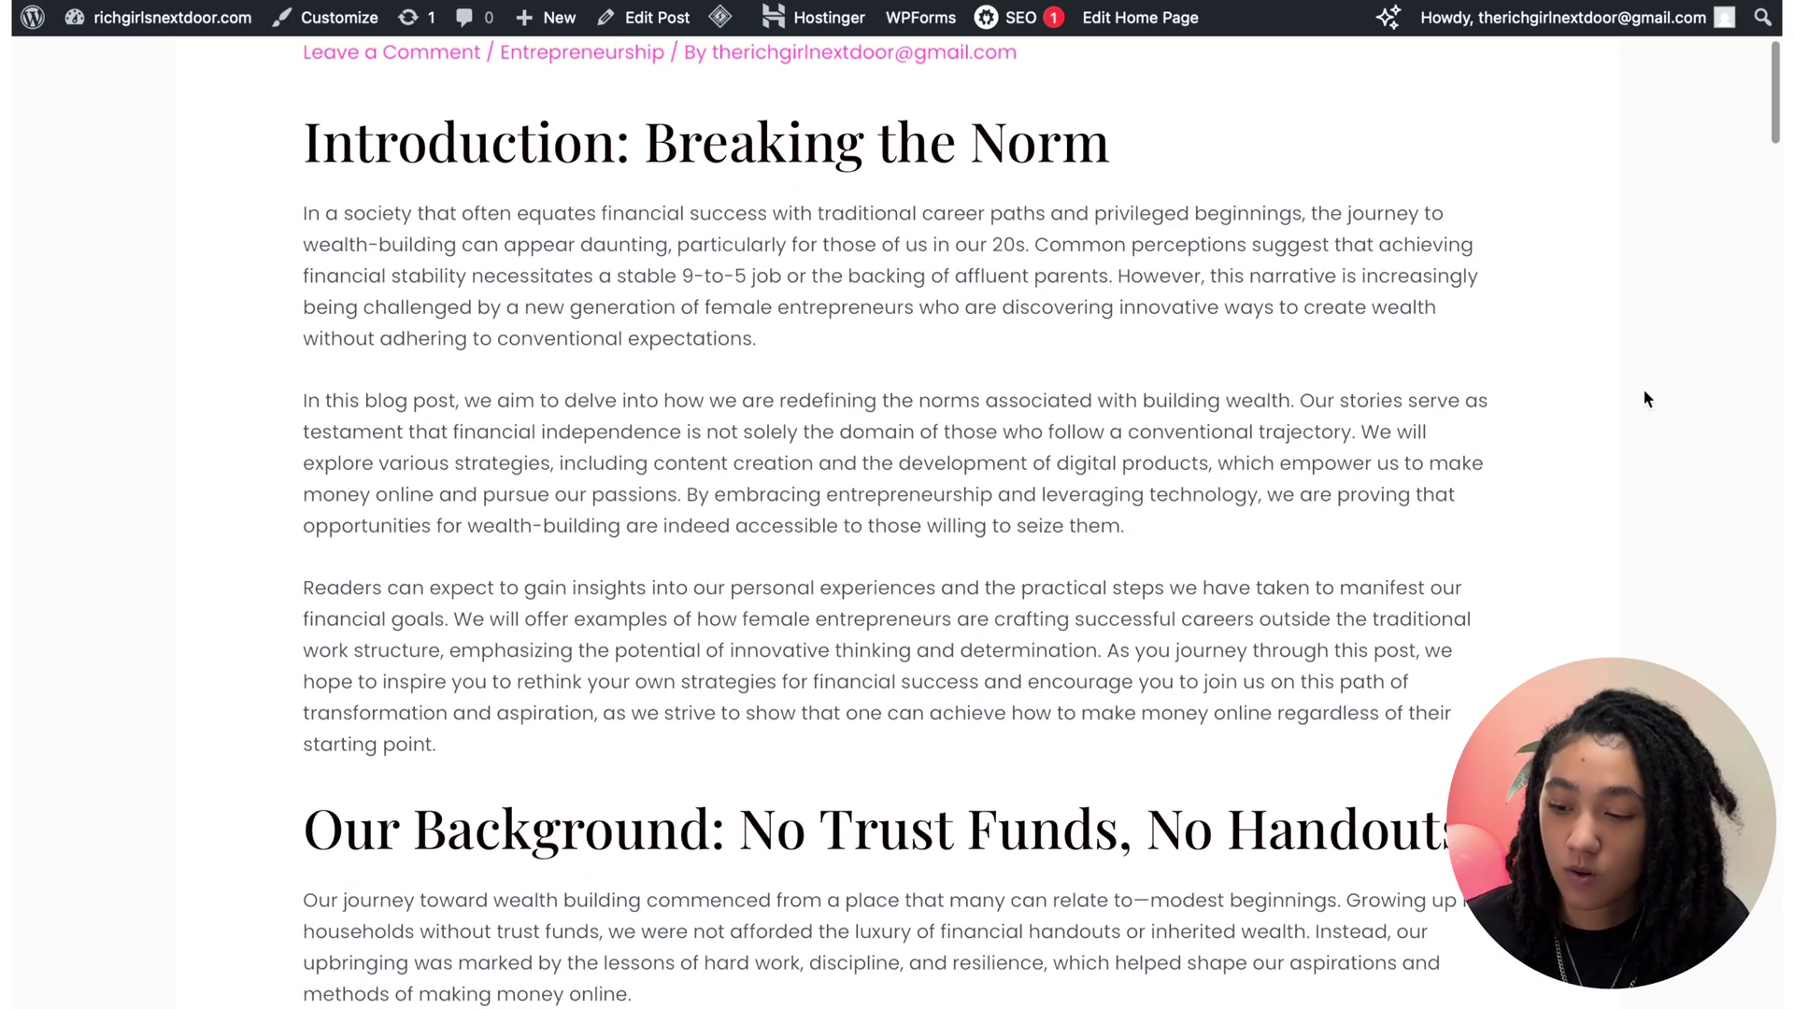
scroll(1646, 399, "down", 15)
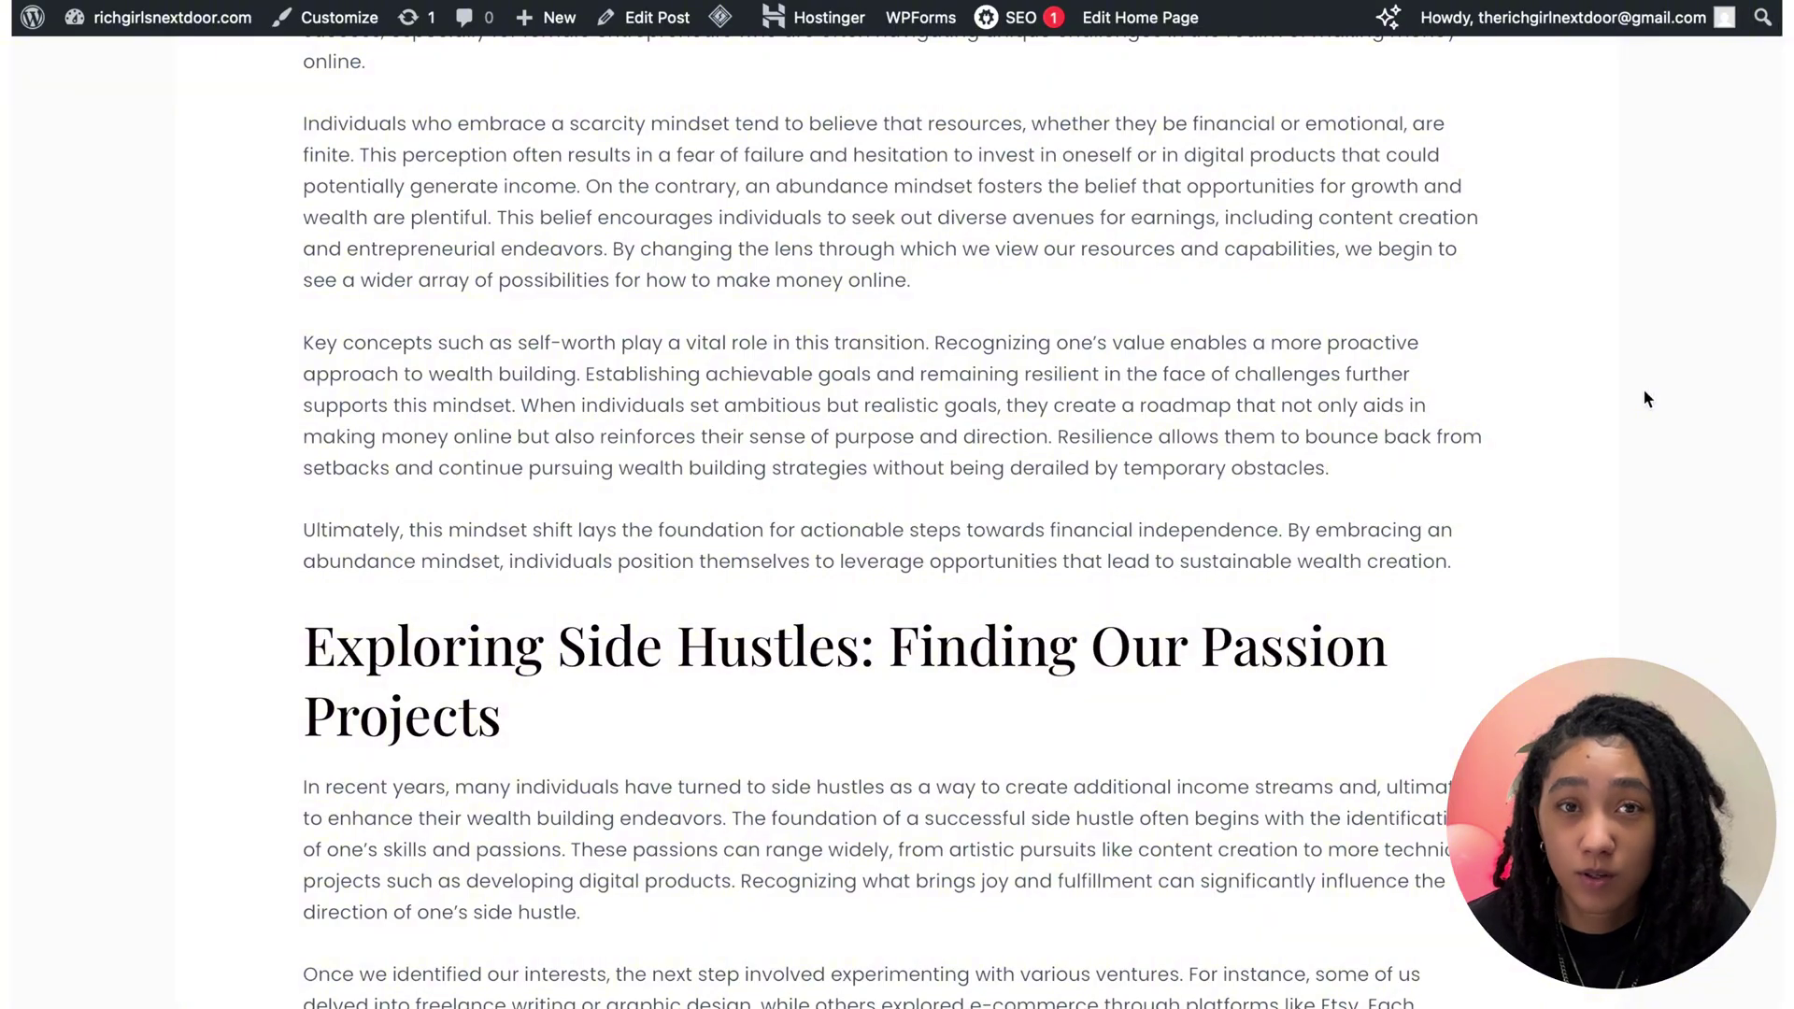
scroll(1647, 399, "up", 17)
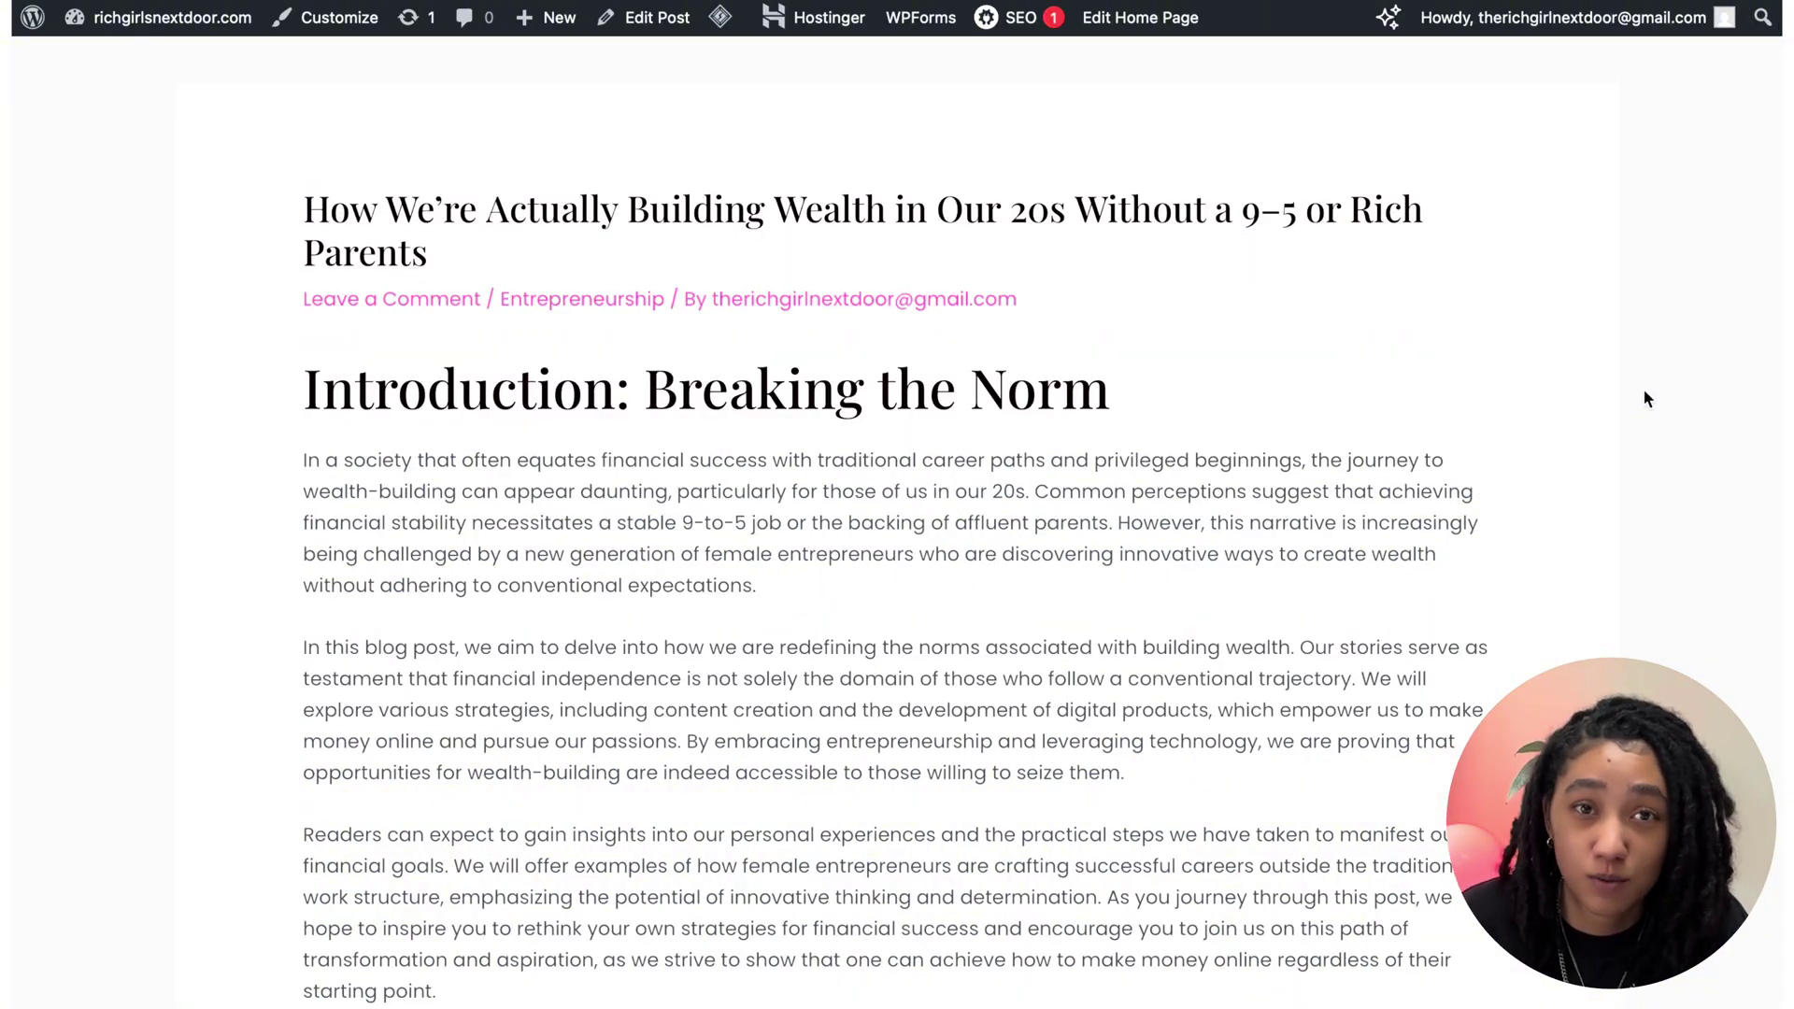
scroll(1049, 459, "up", 2)
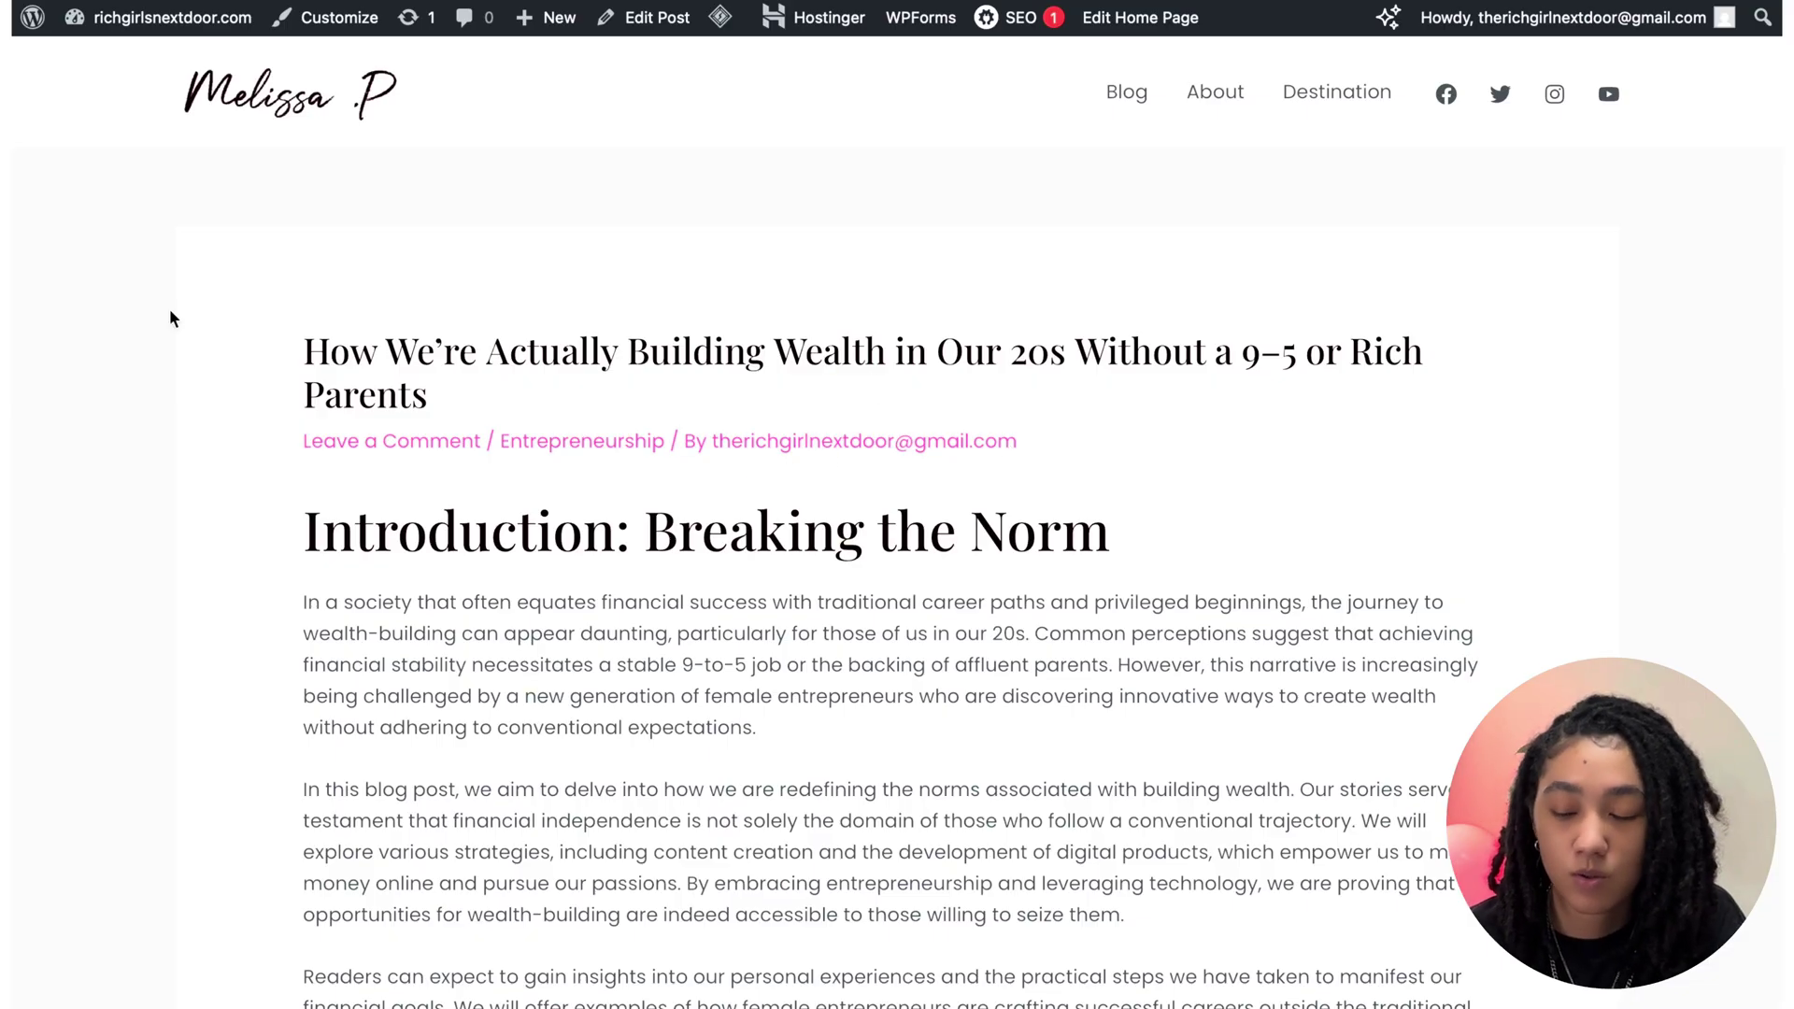
mouse_move(32, 26)
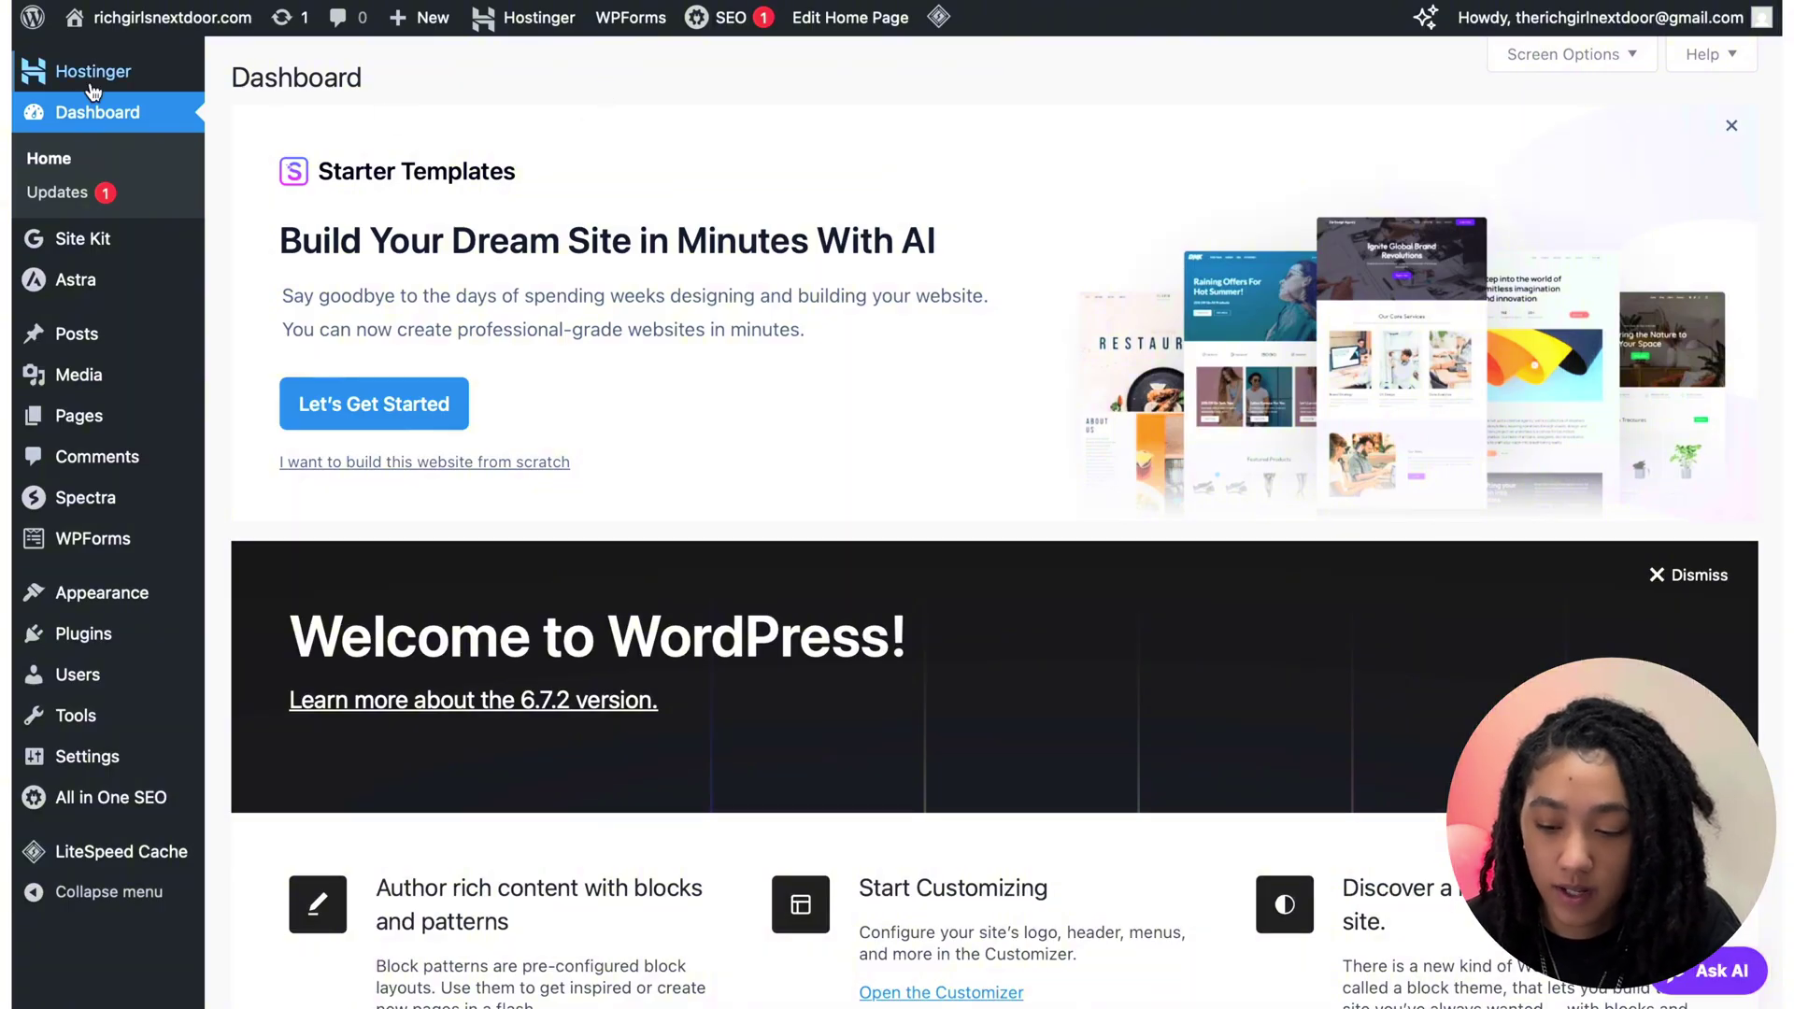
Add a new user with the Author role to the site.
mouse_move(94, 693)
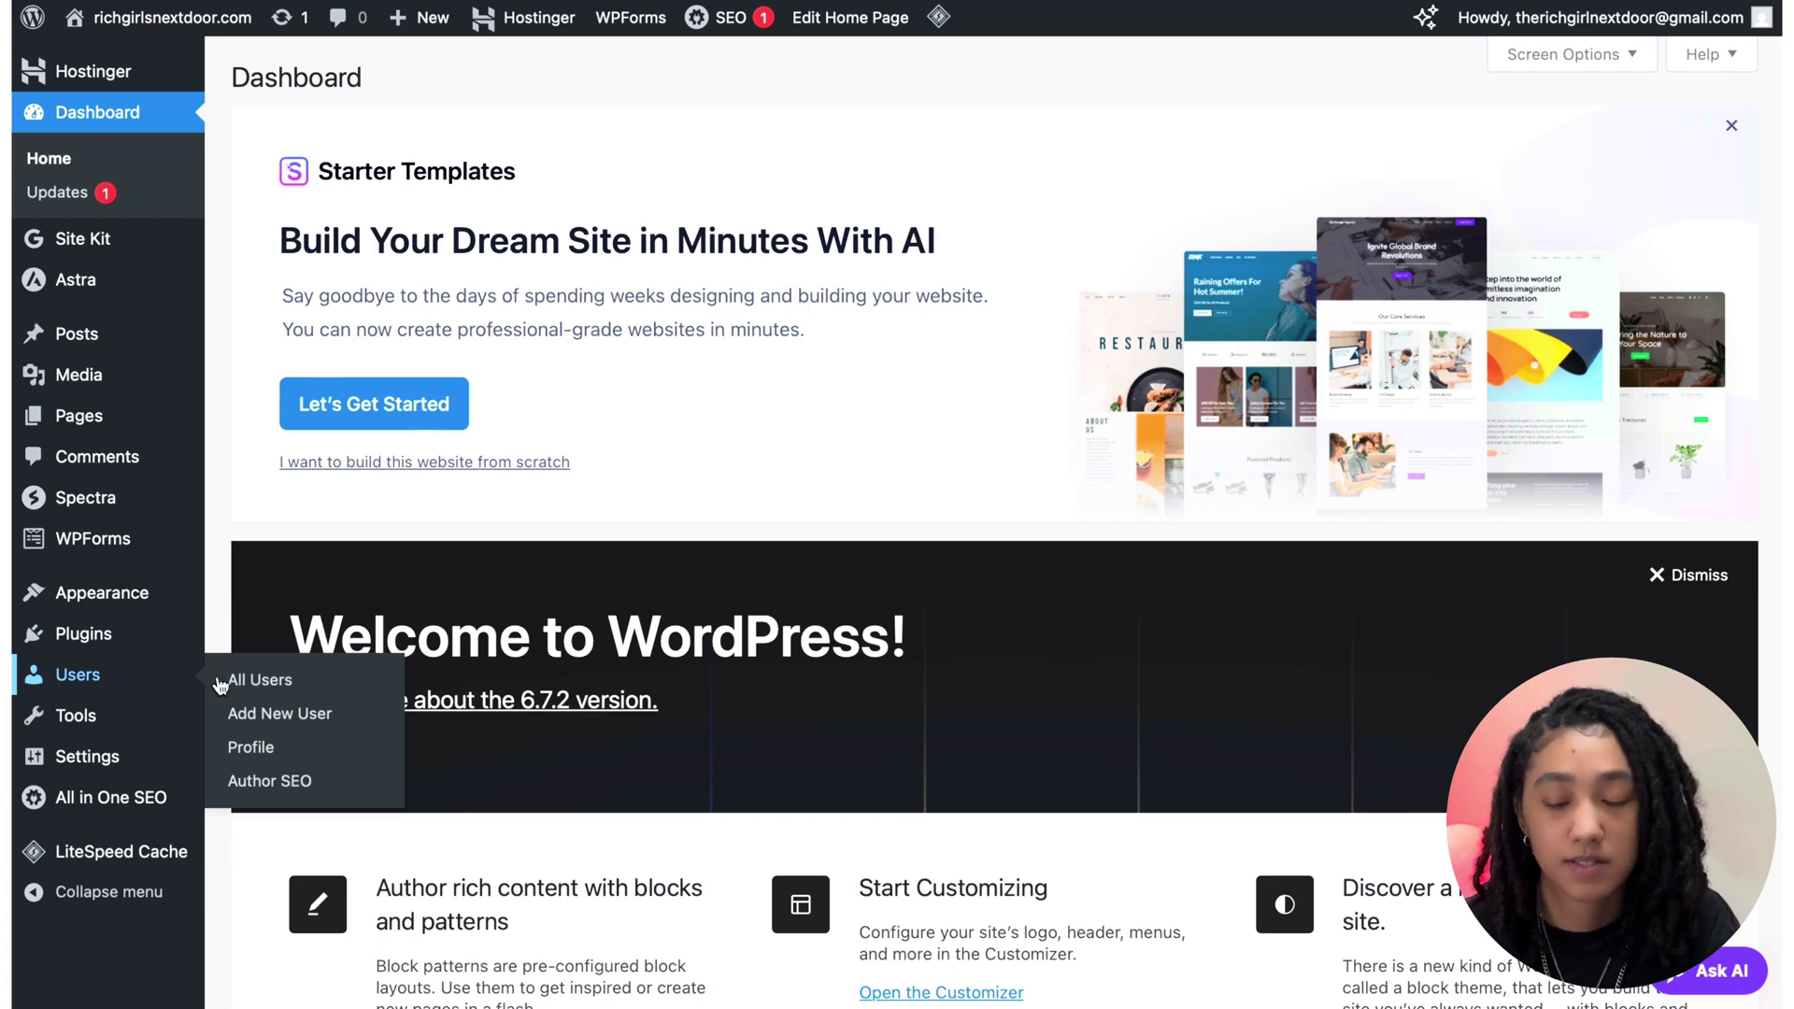
left_click(280, 713)
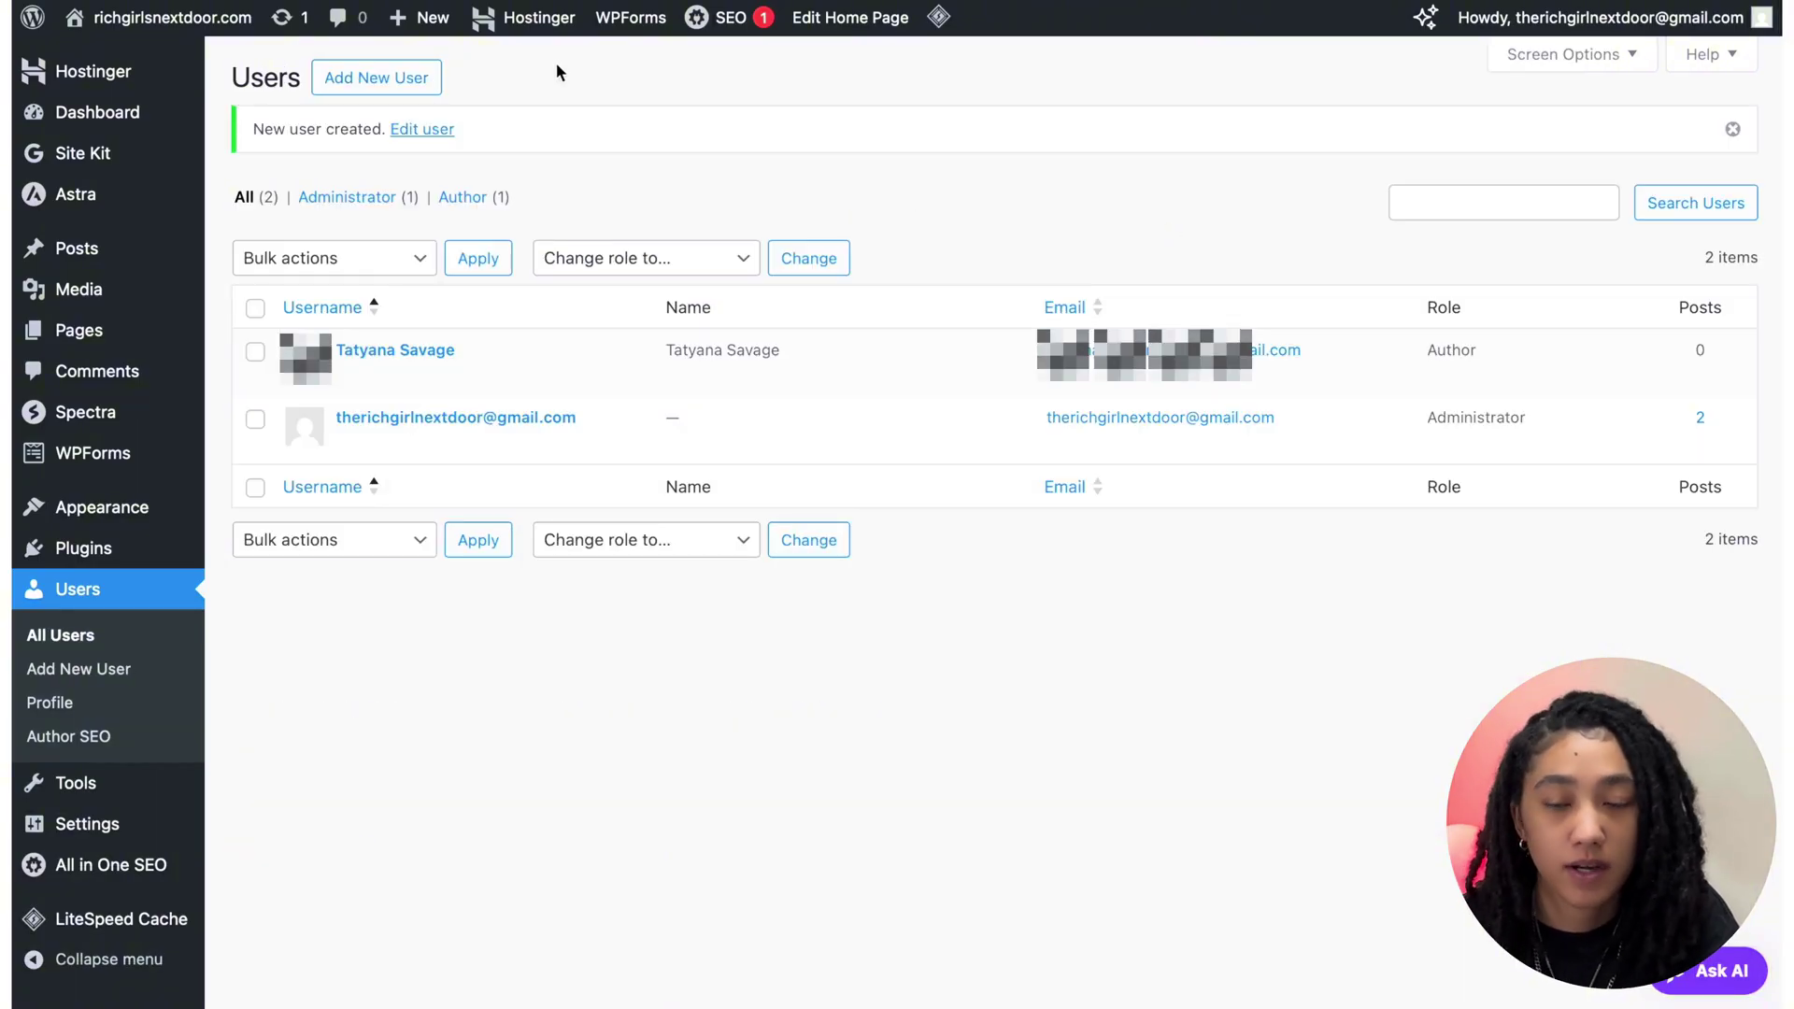
Change the author of the post "How We're Actually Building Wealth in Our 20s Without a 9–5 or Rich Parents" to the new user and save it.
mouse_move(75, 266)
left_click(340, 260)
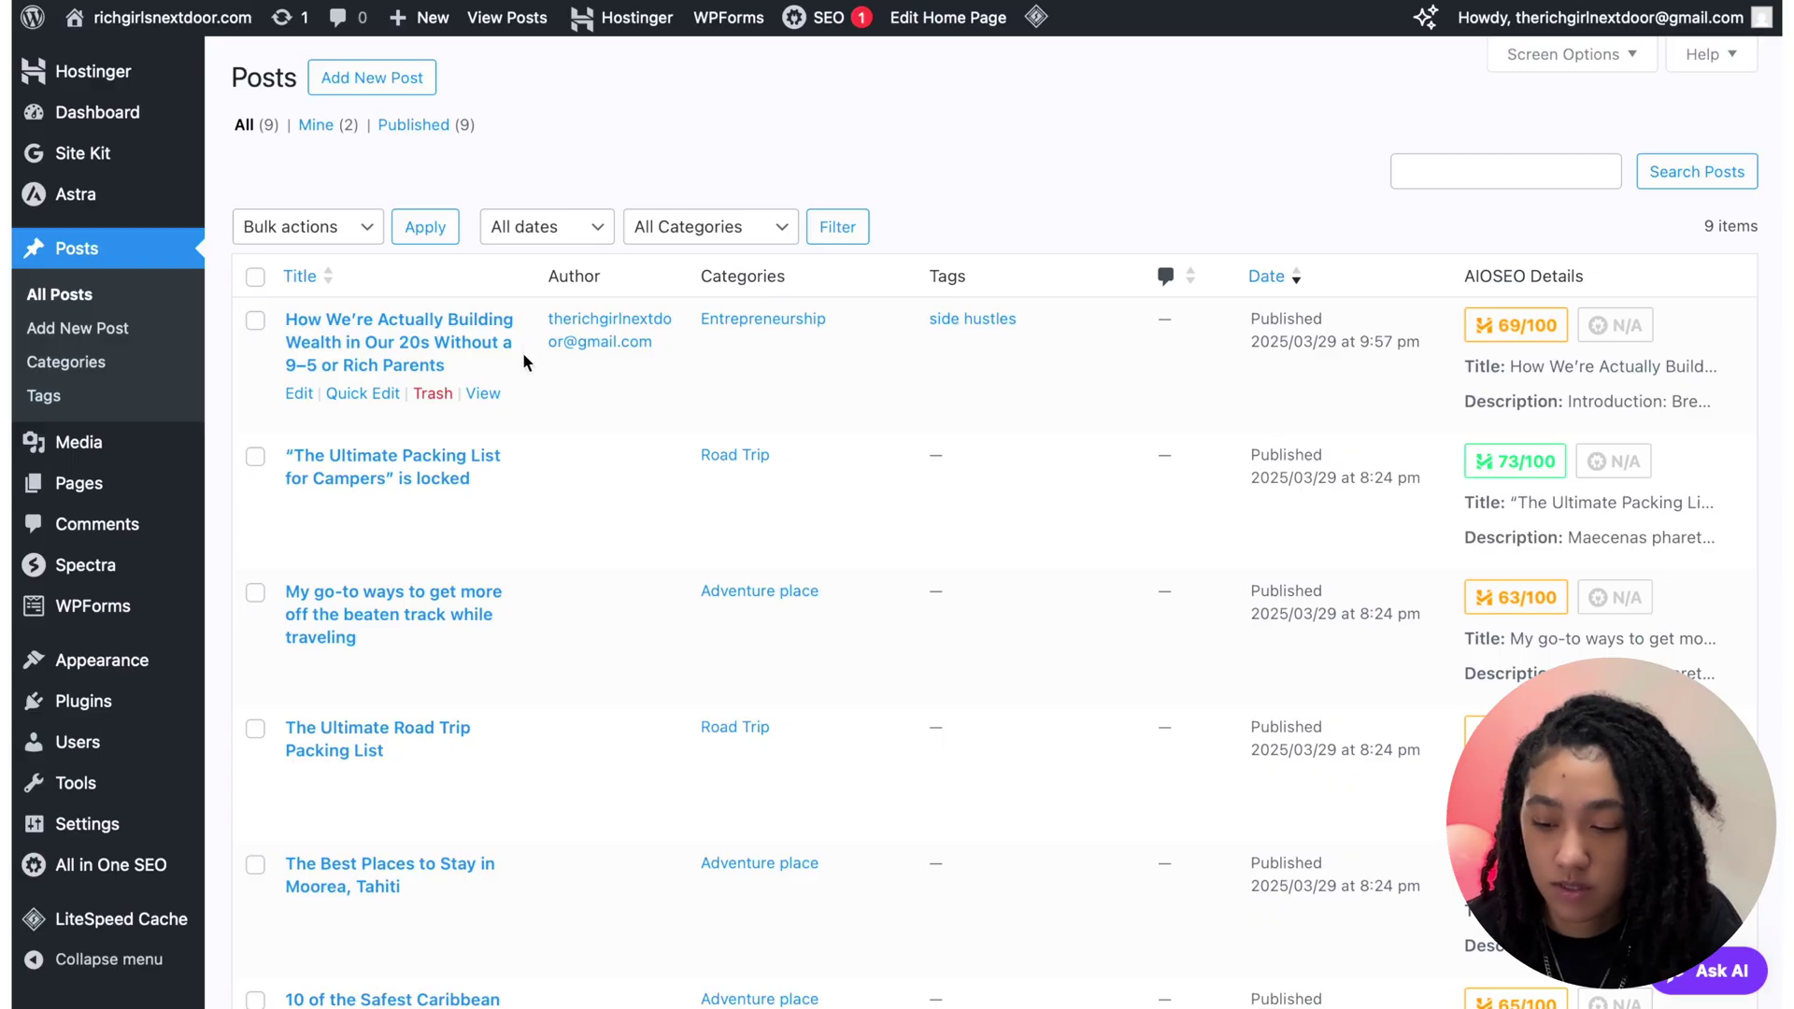
left_click(297, 393)
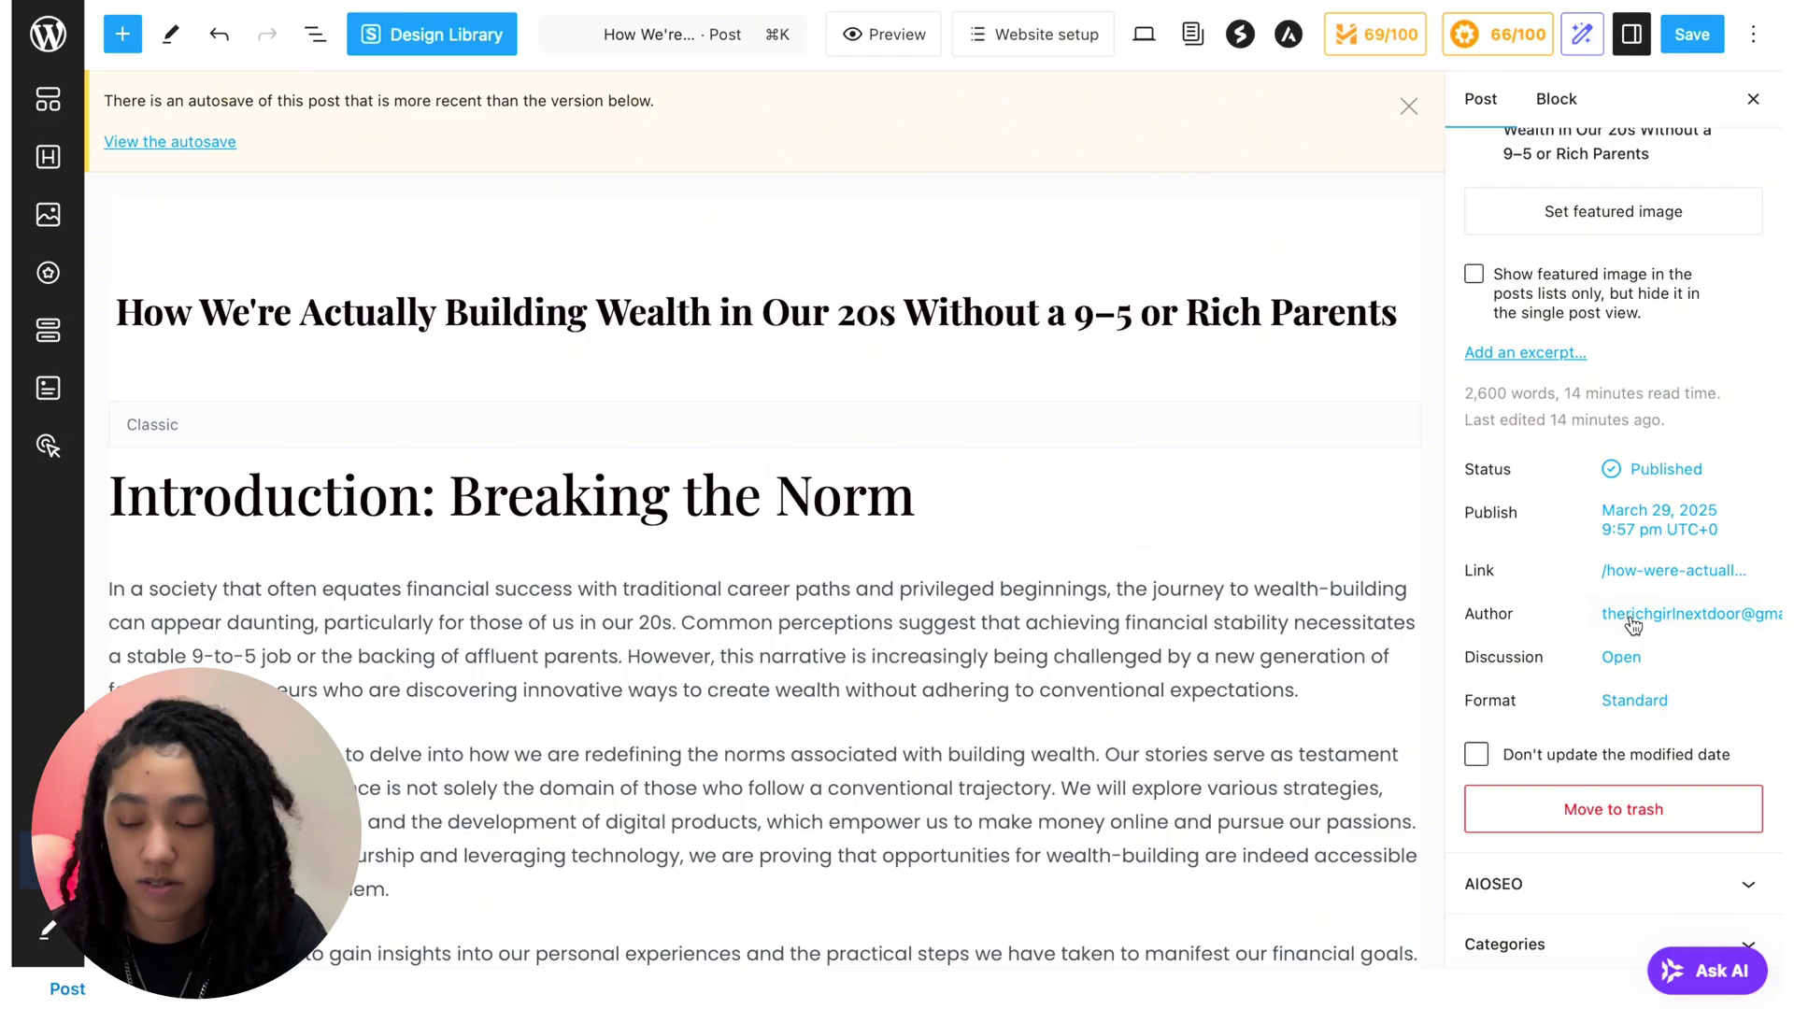
left_click(1665, 617)
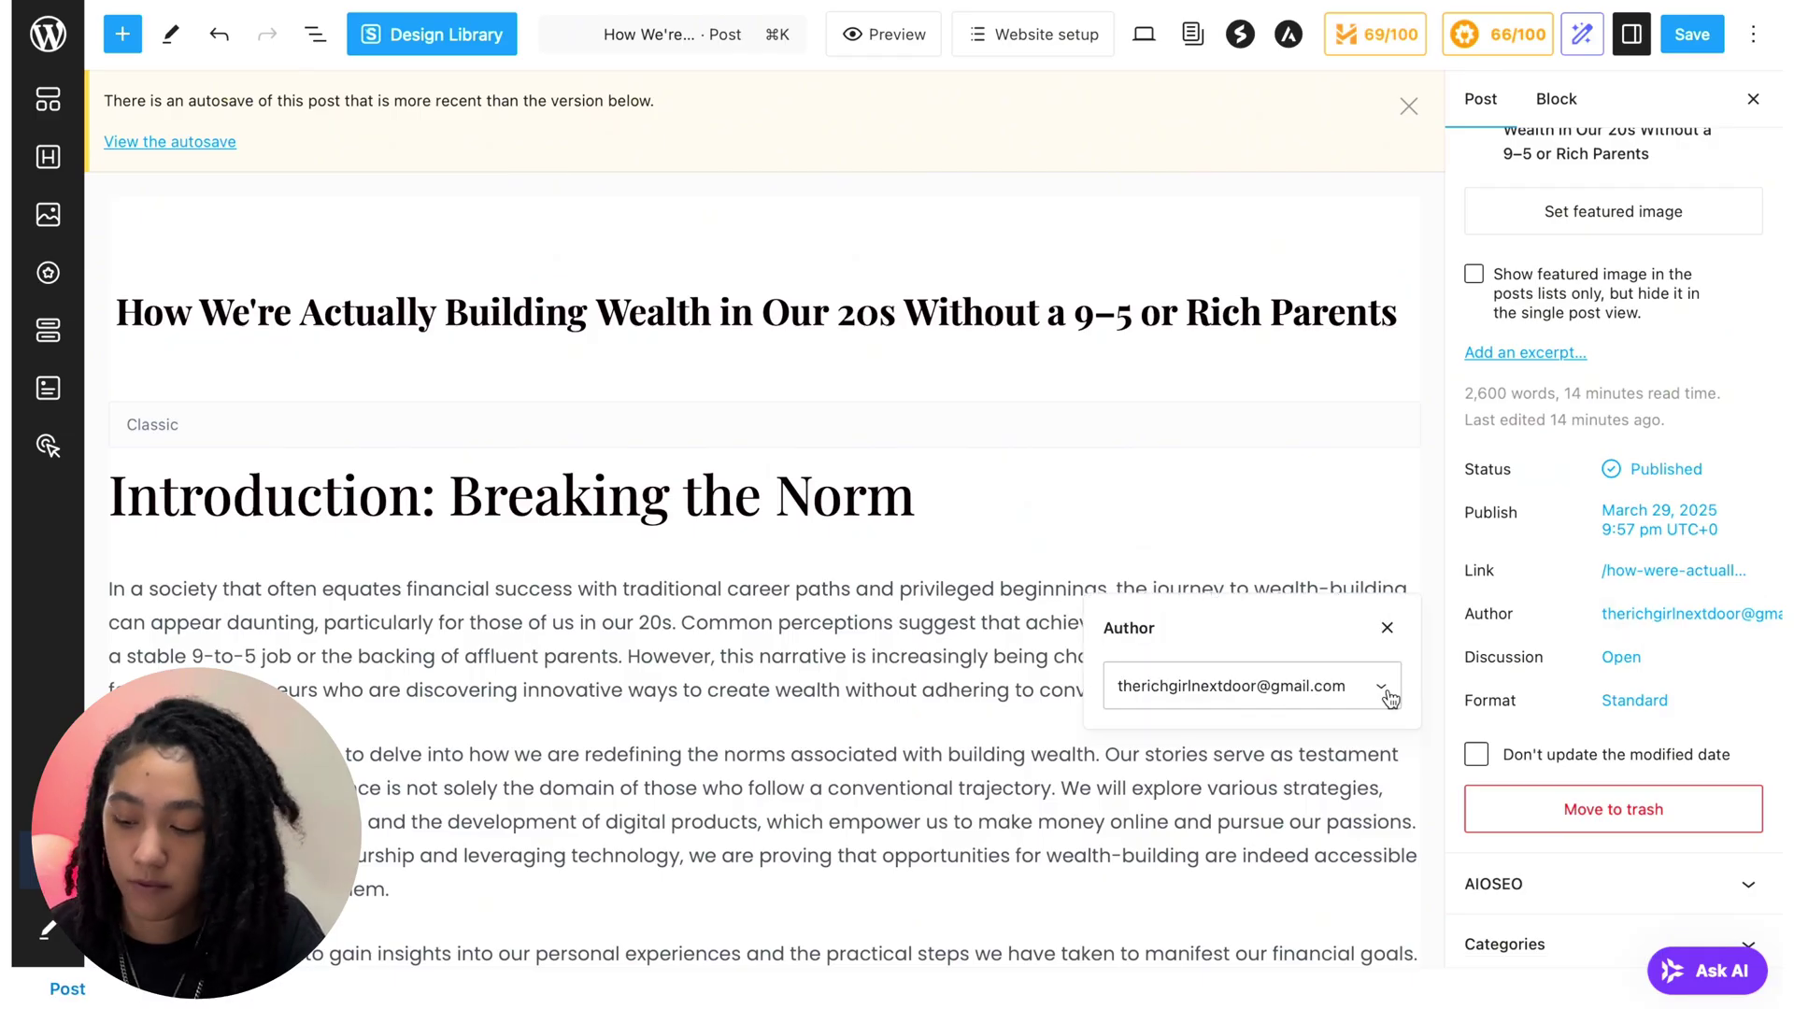
left_click(1381, 687)
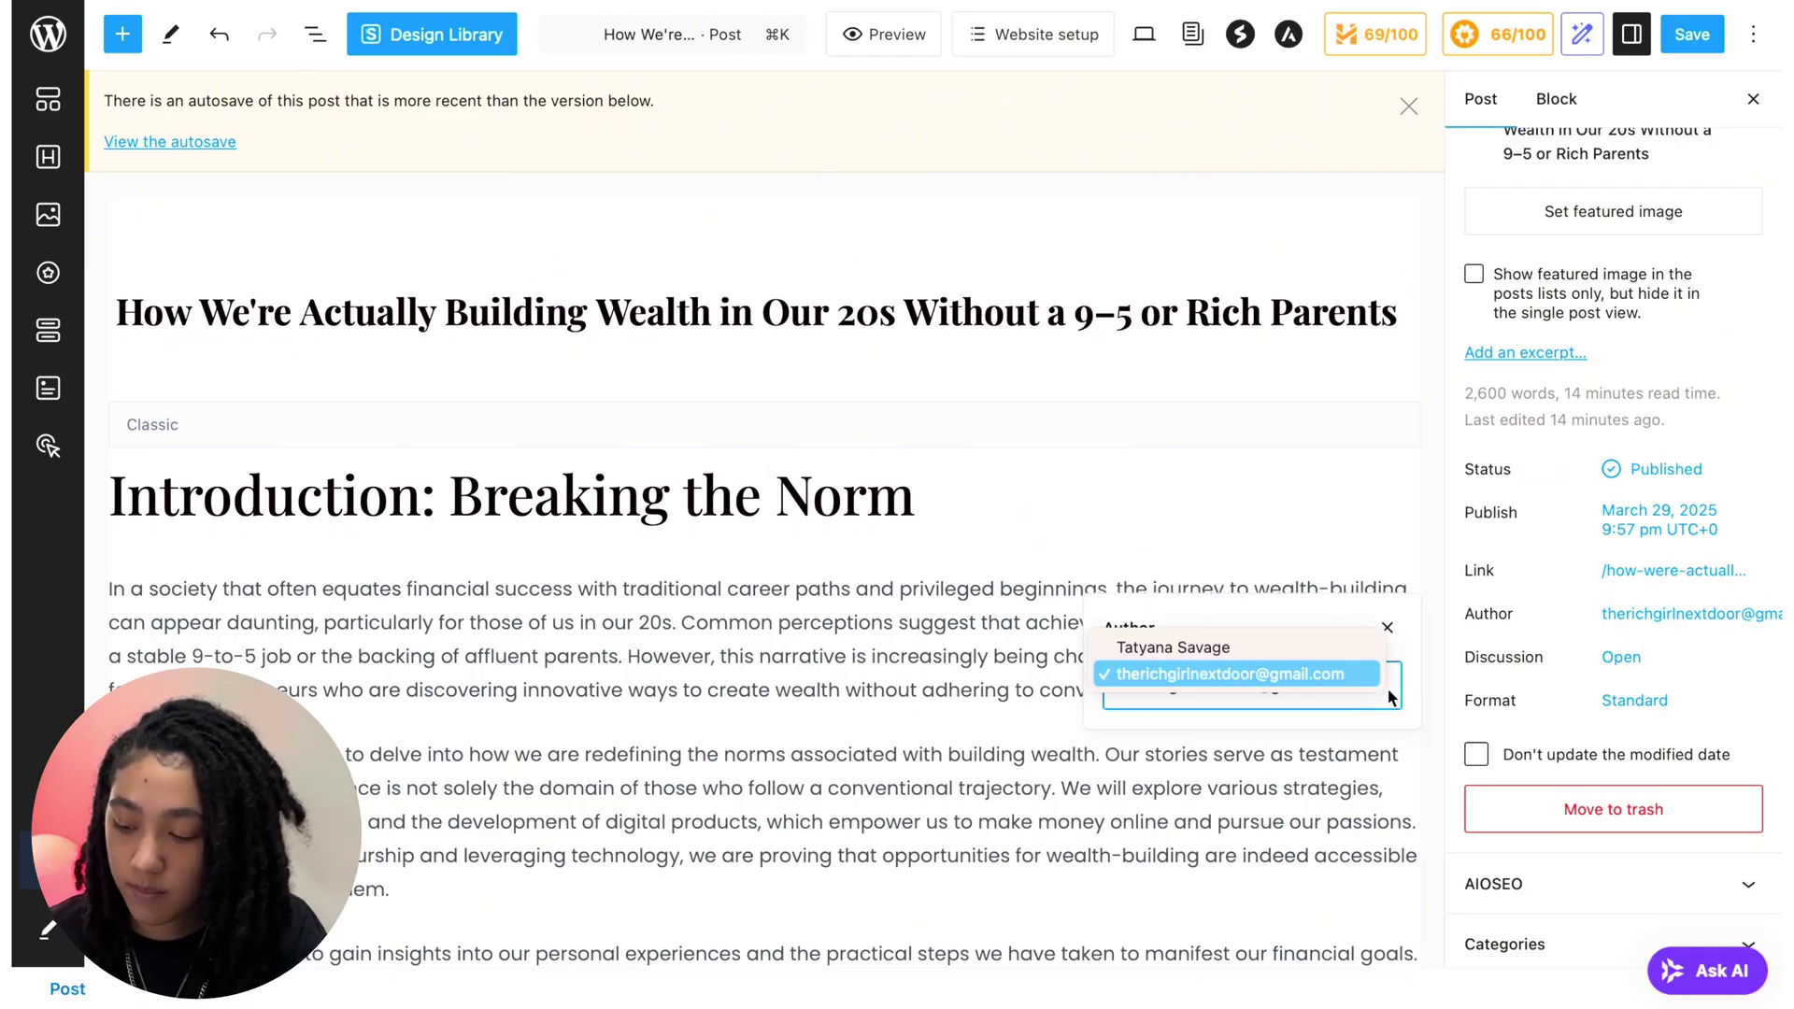
left_click(1309, 652)
left_click(1695, 47)
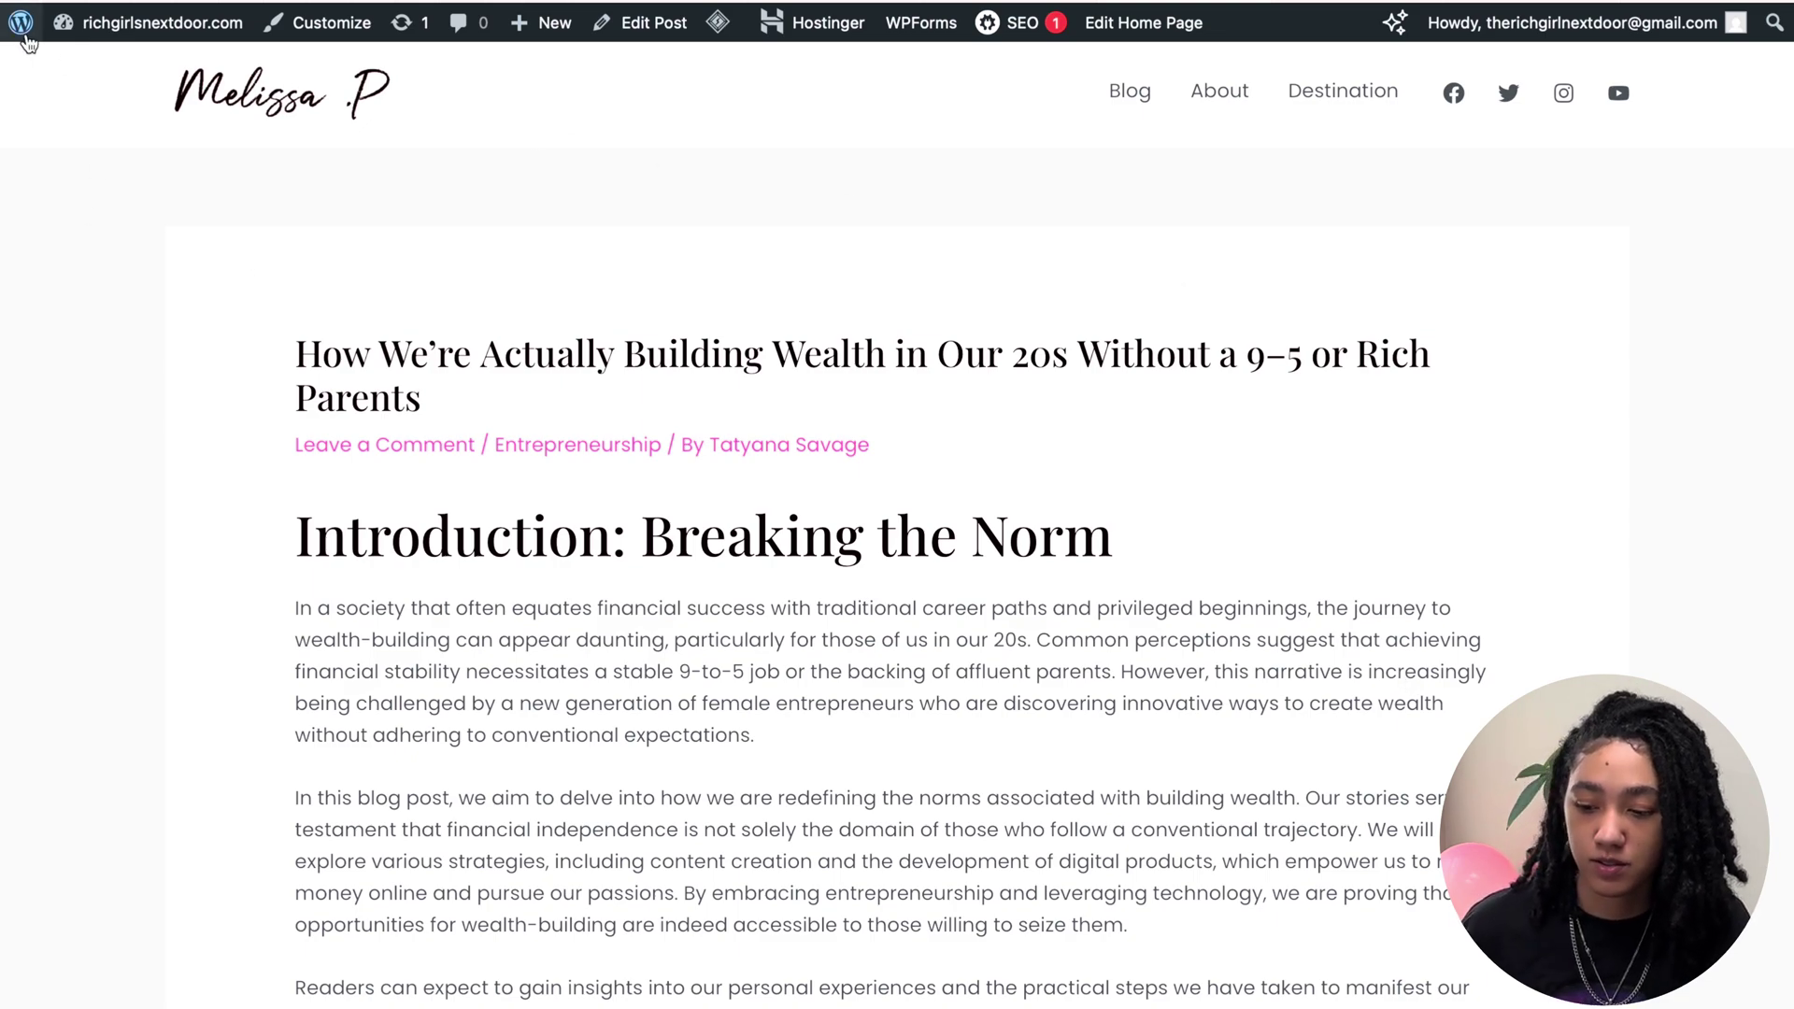
Search the plugin directory for woocommerce, then install and activate the WooCommerce plugin.
mouse_move(24, 31)
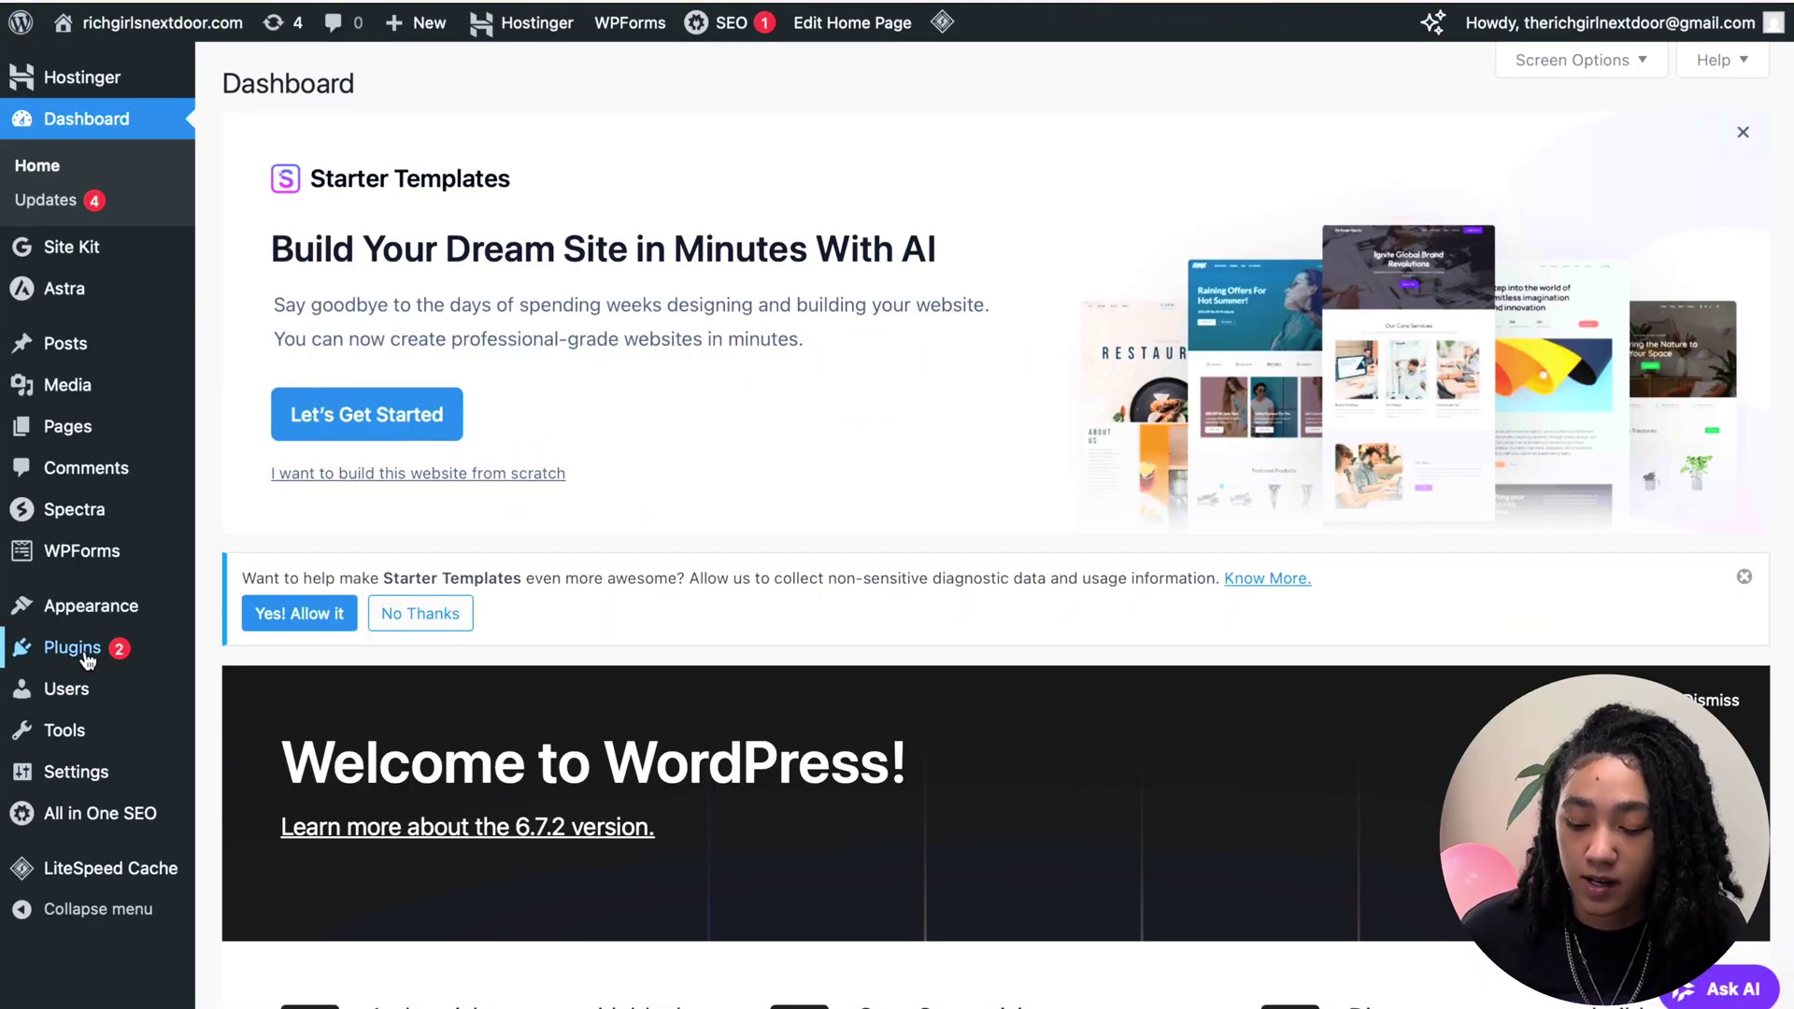
mouse_move(87, 662)
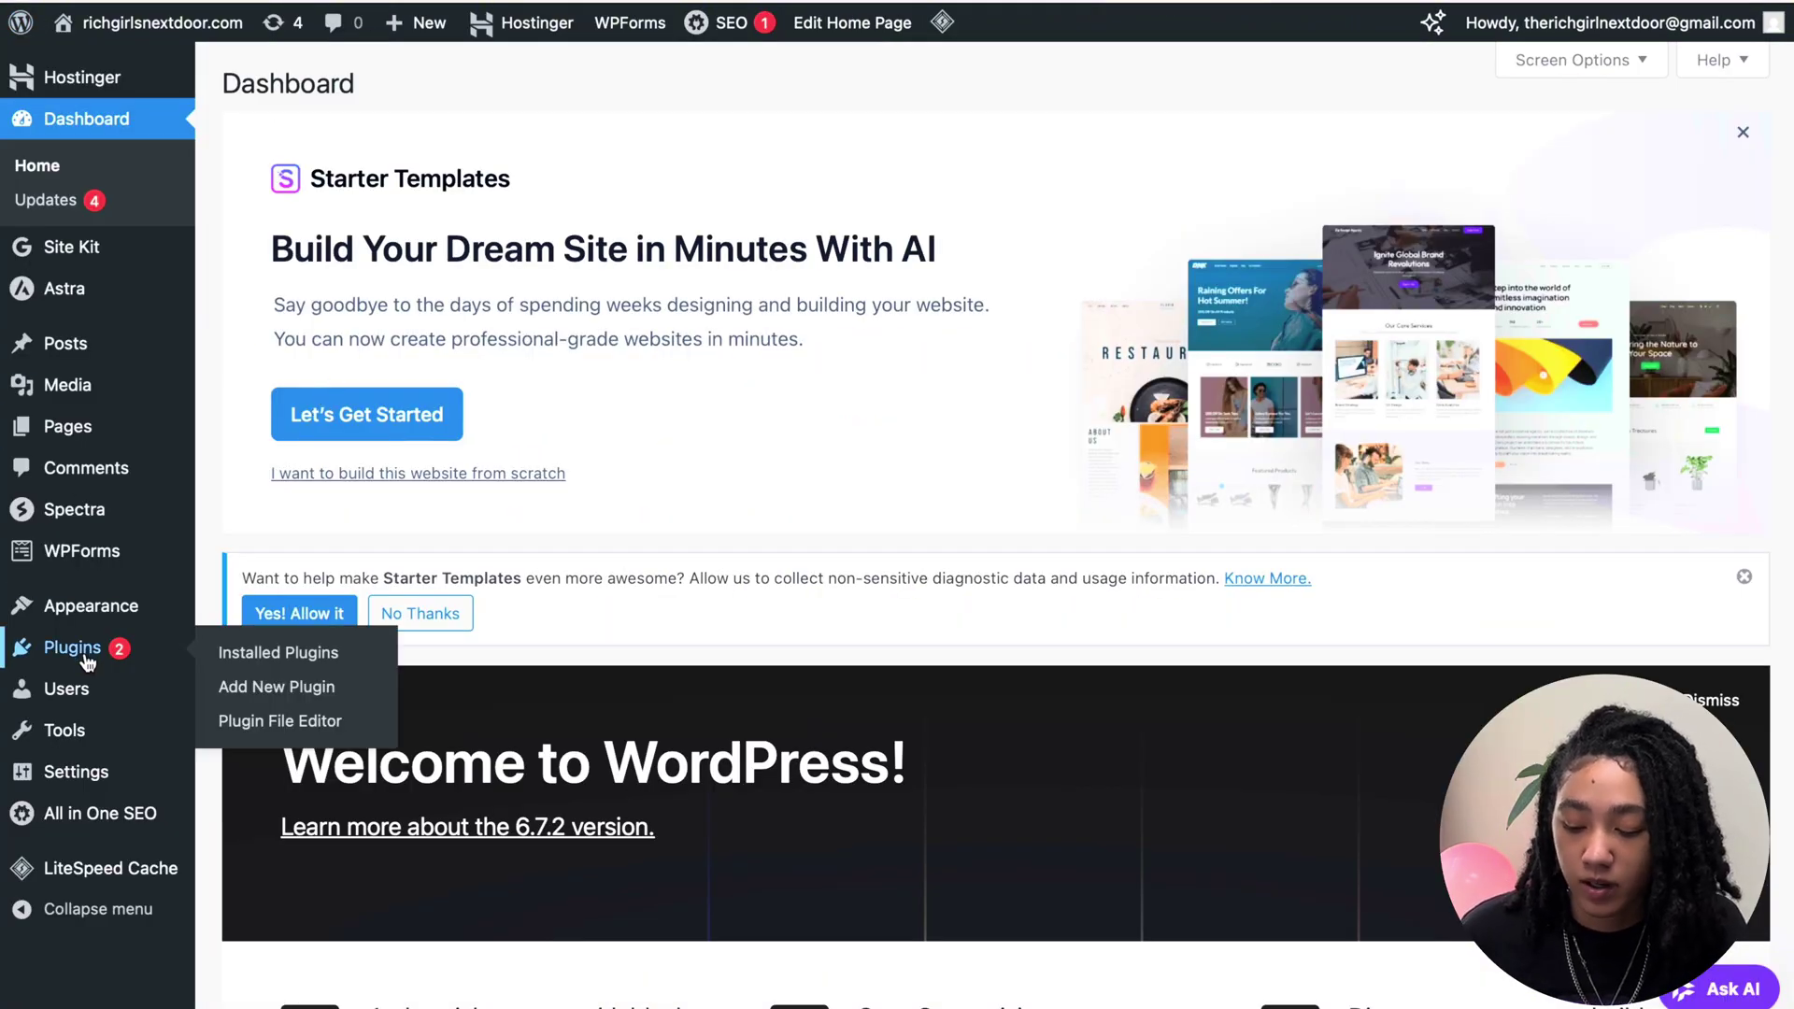
left_click(255, 688)
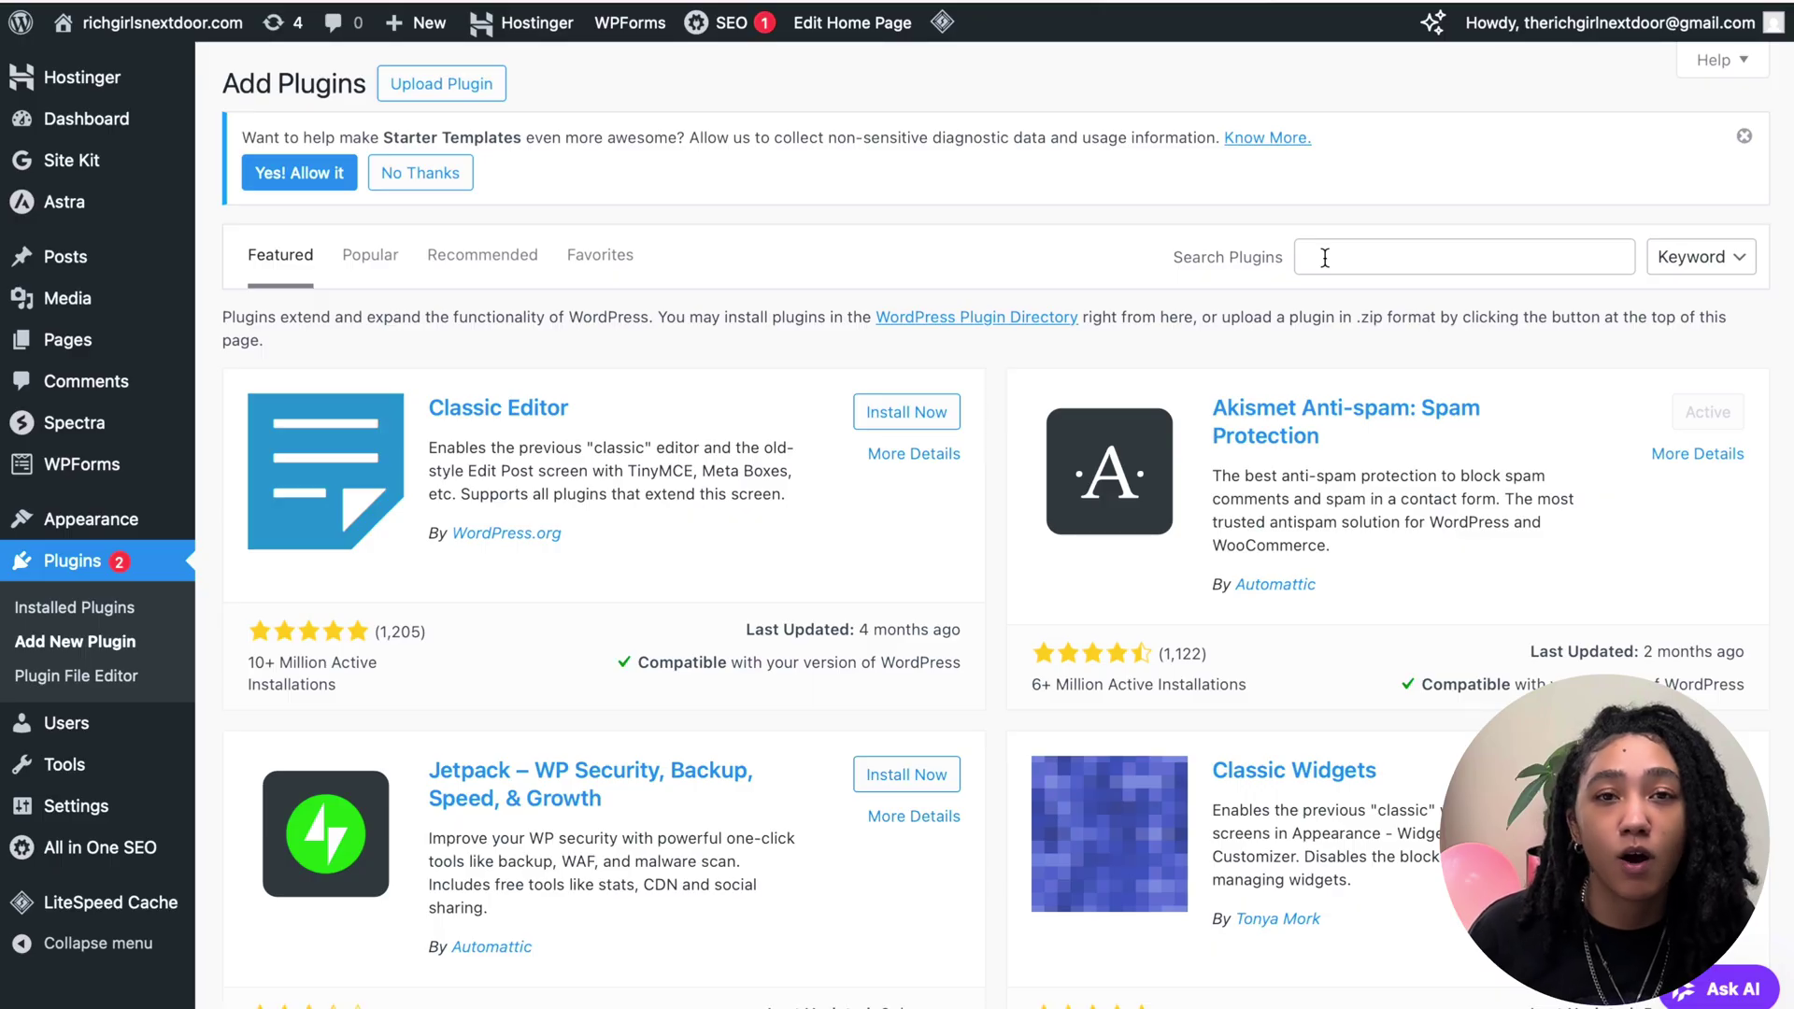
left_click(1326, 258)
type("woocommerce")
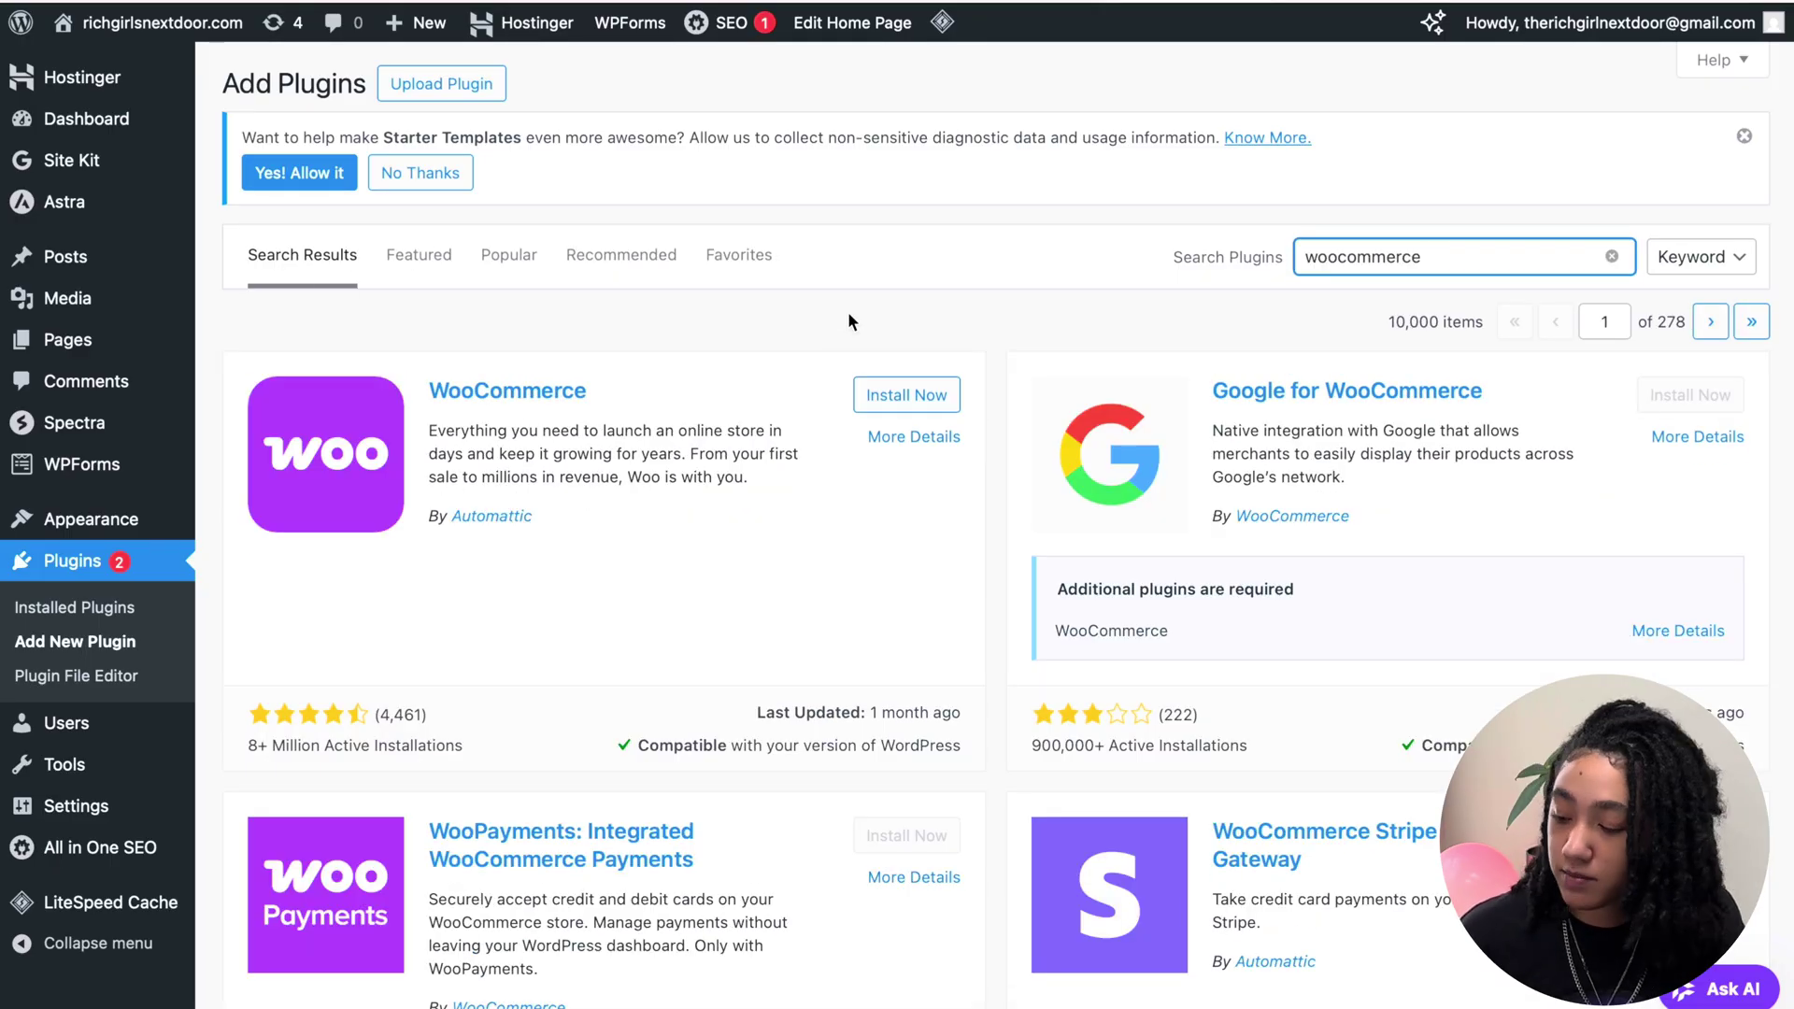
left_click(907, 395)
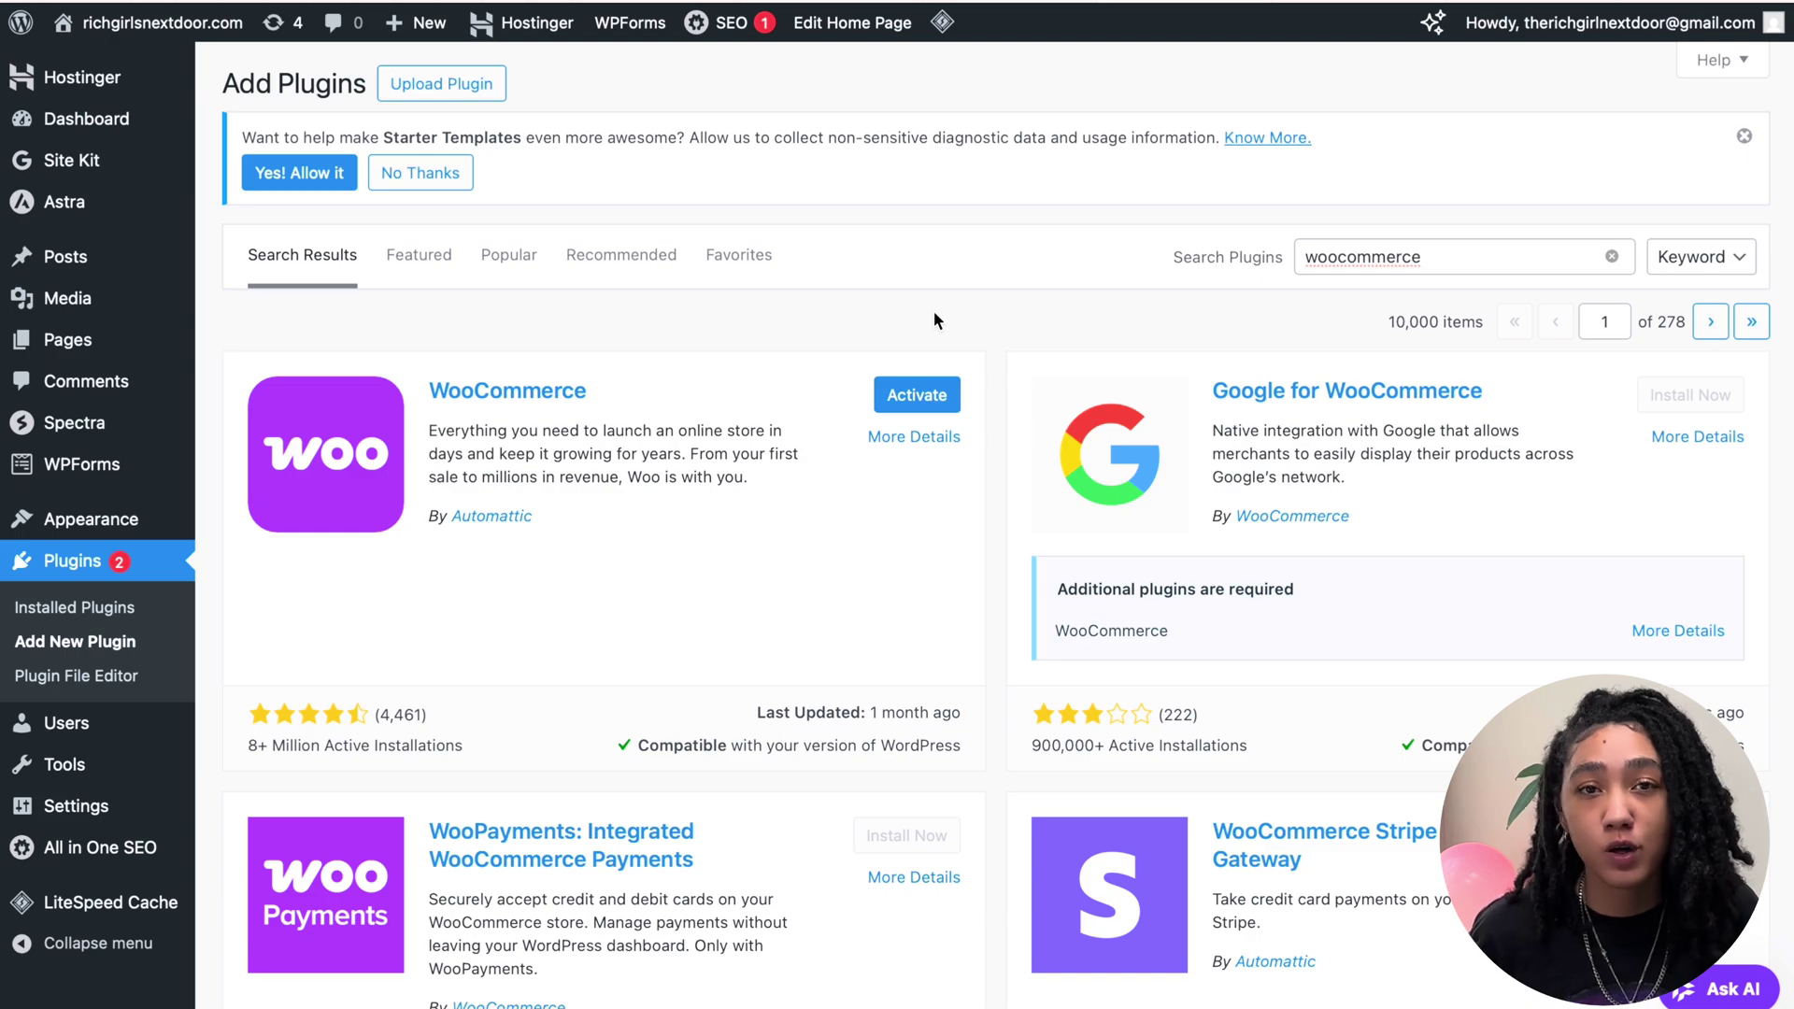
left_click(917, 395)
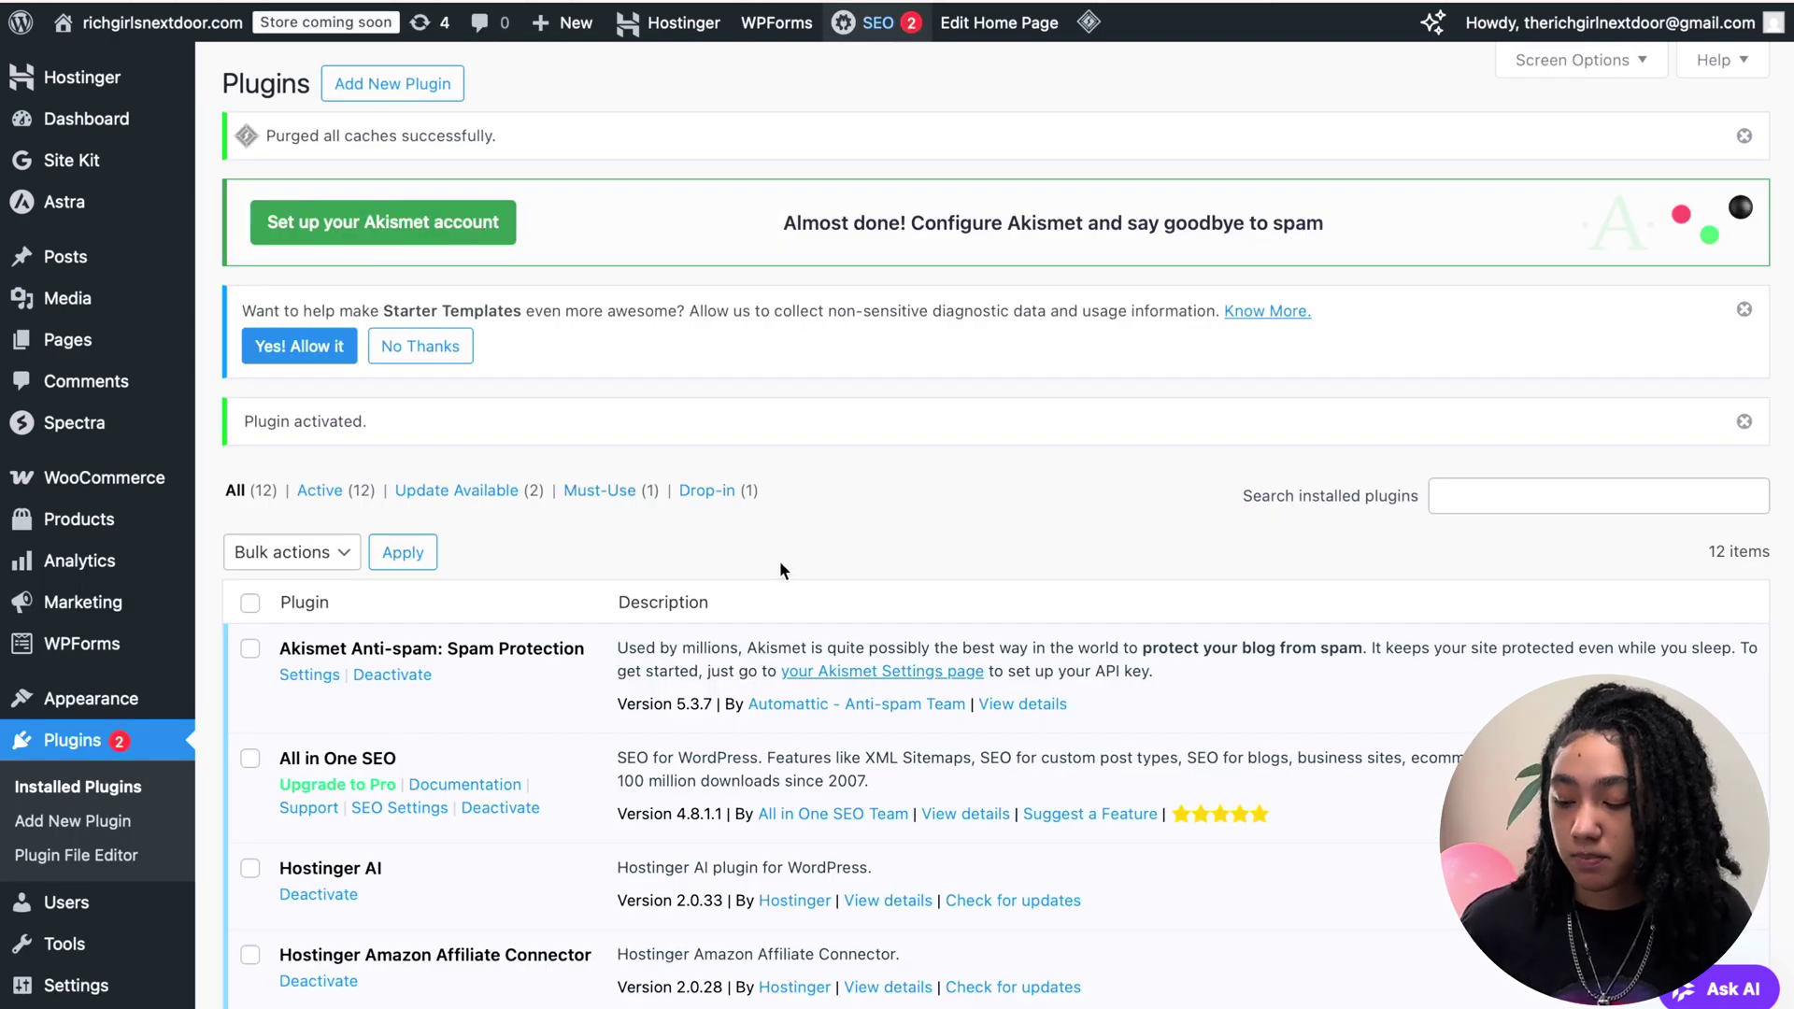
Continue the online store setup from the WooCommerce home page and choose to keep the current site template.
scroll(780, 561, "down", 10)
scroll(779, 560, "down", 2)
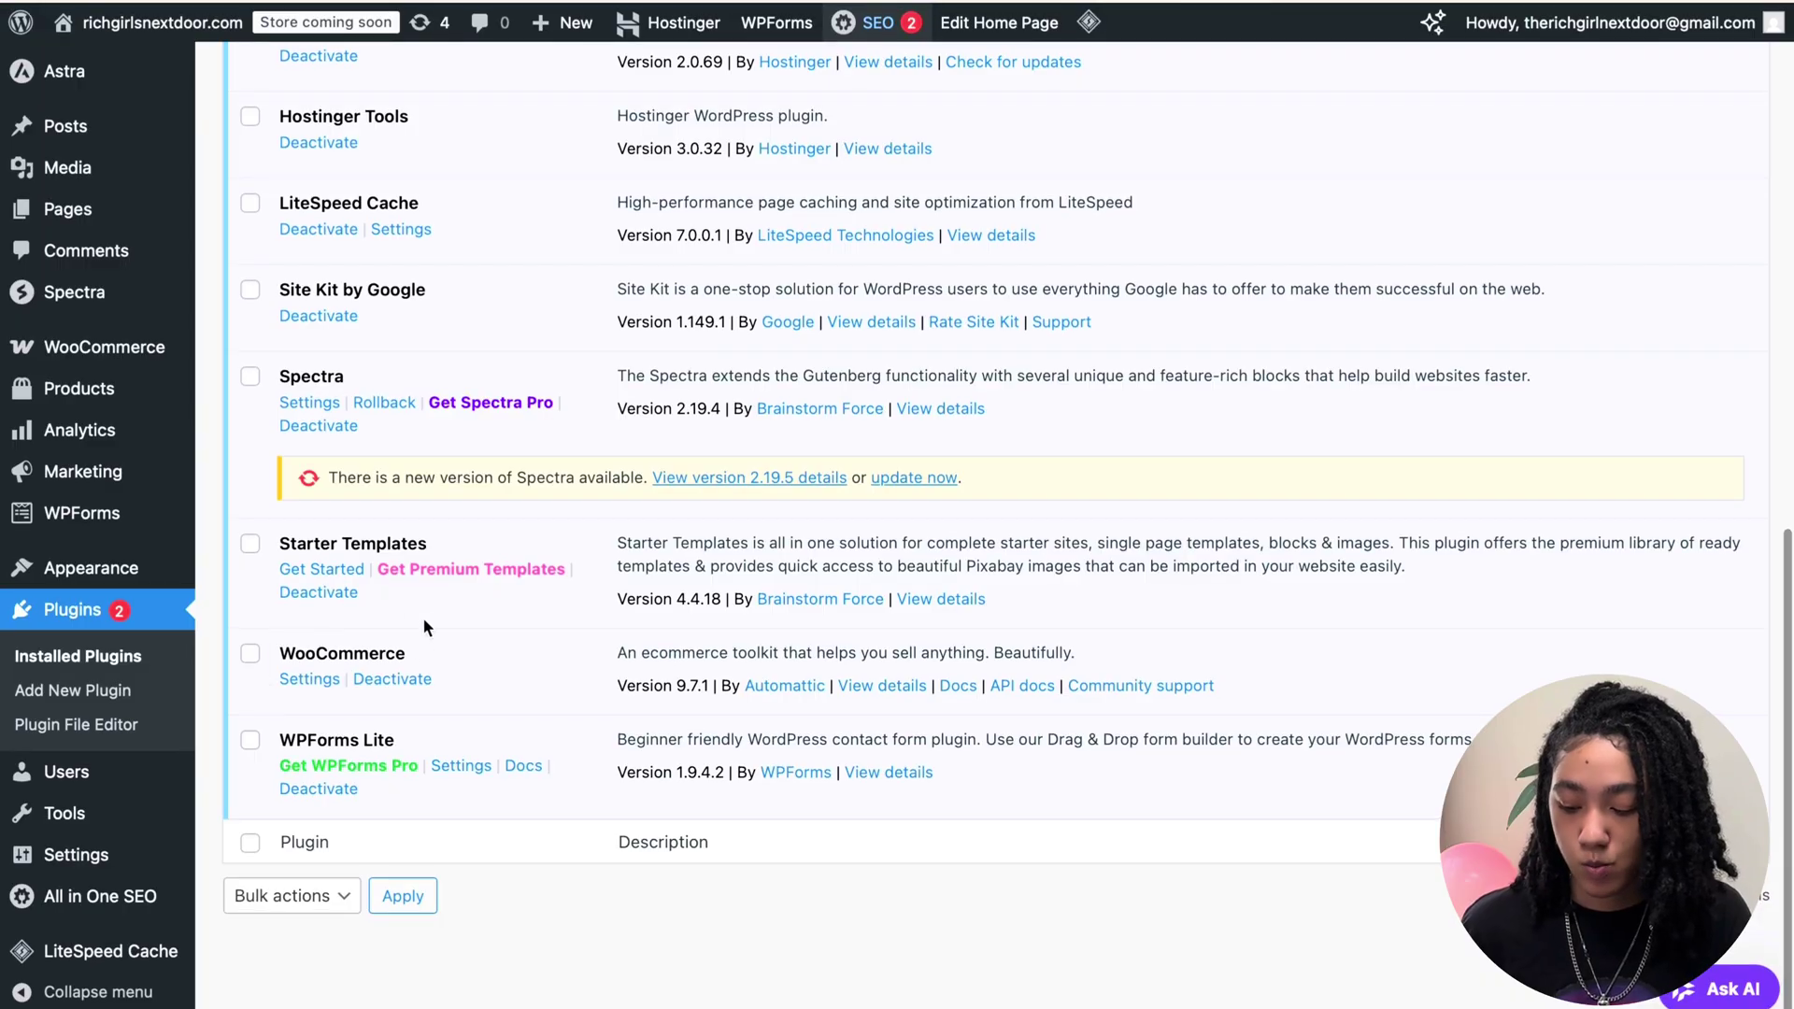
scroll(379, 716, "up", 11)
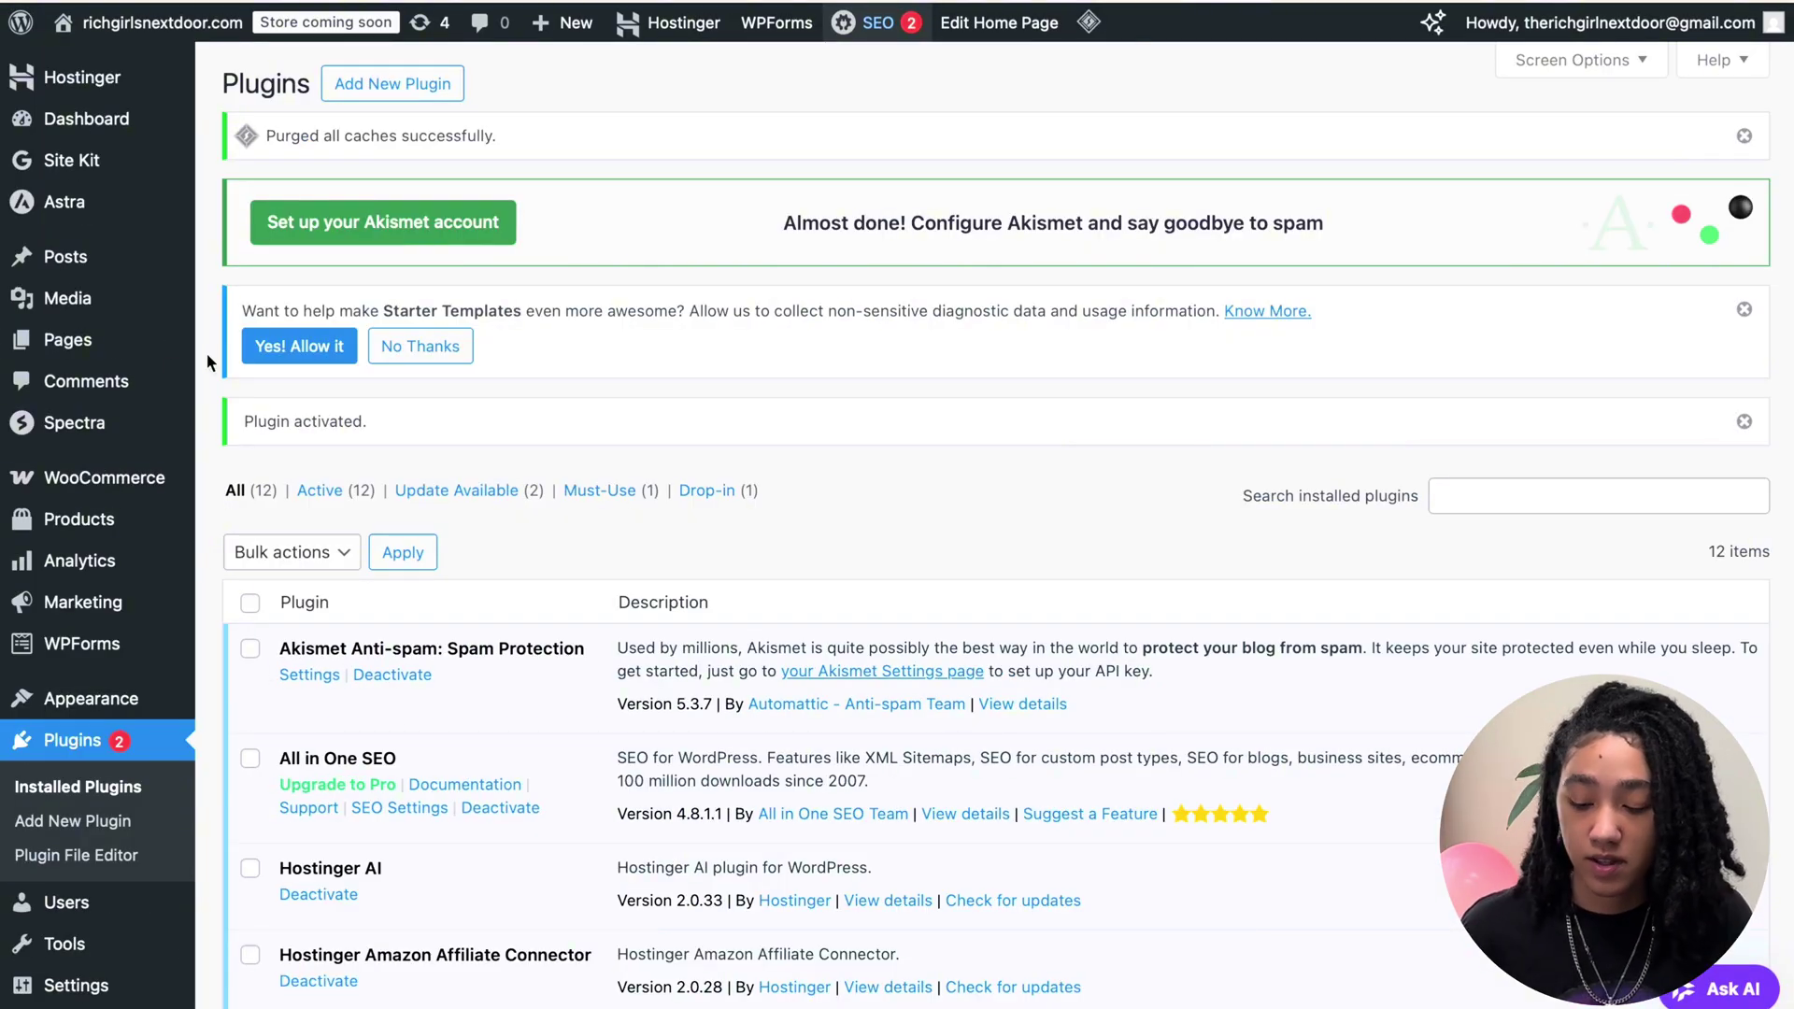
mouse_move(131, 486)
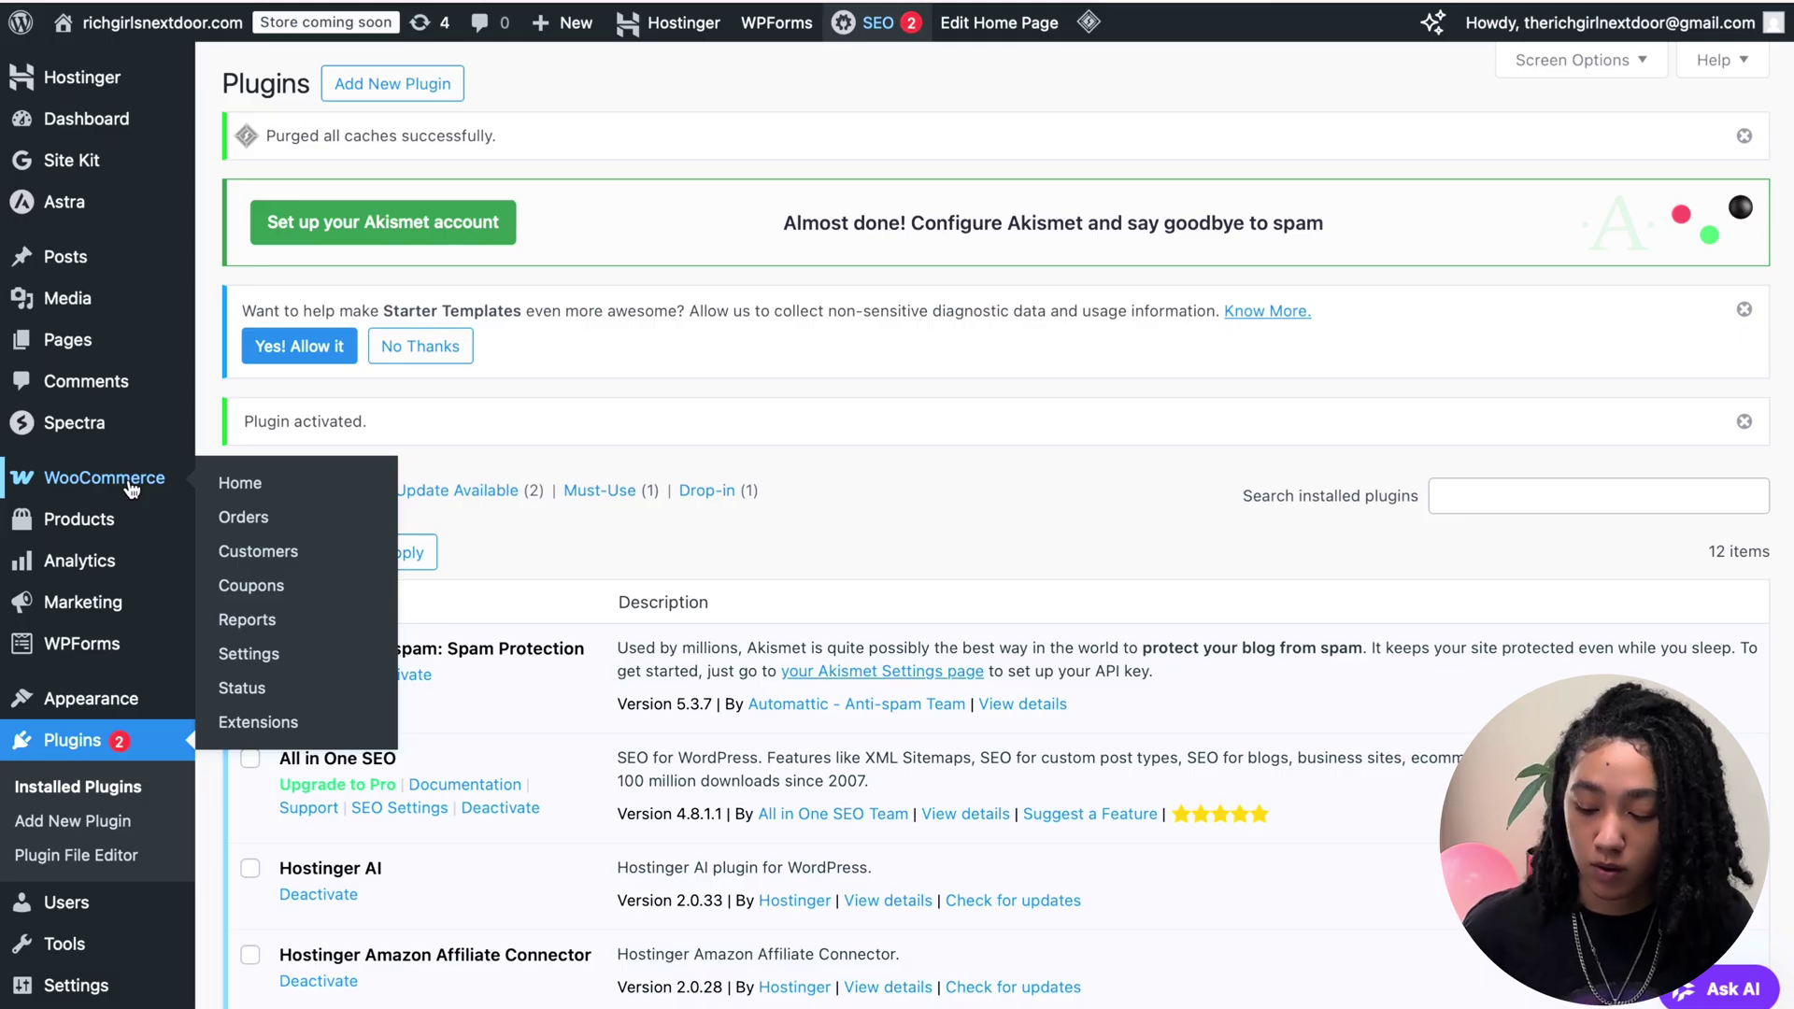
left_click(245, 484)
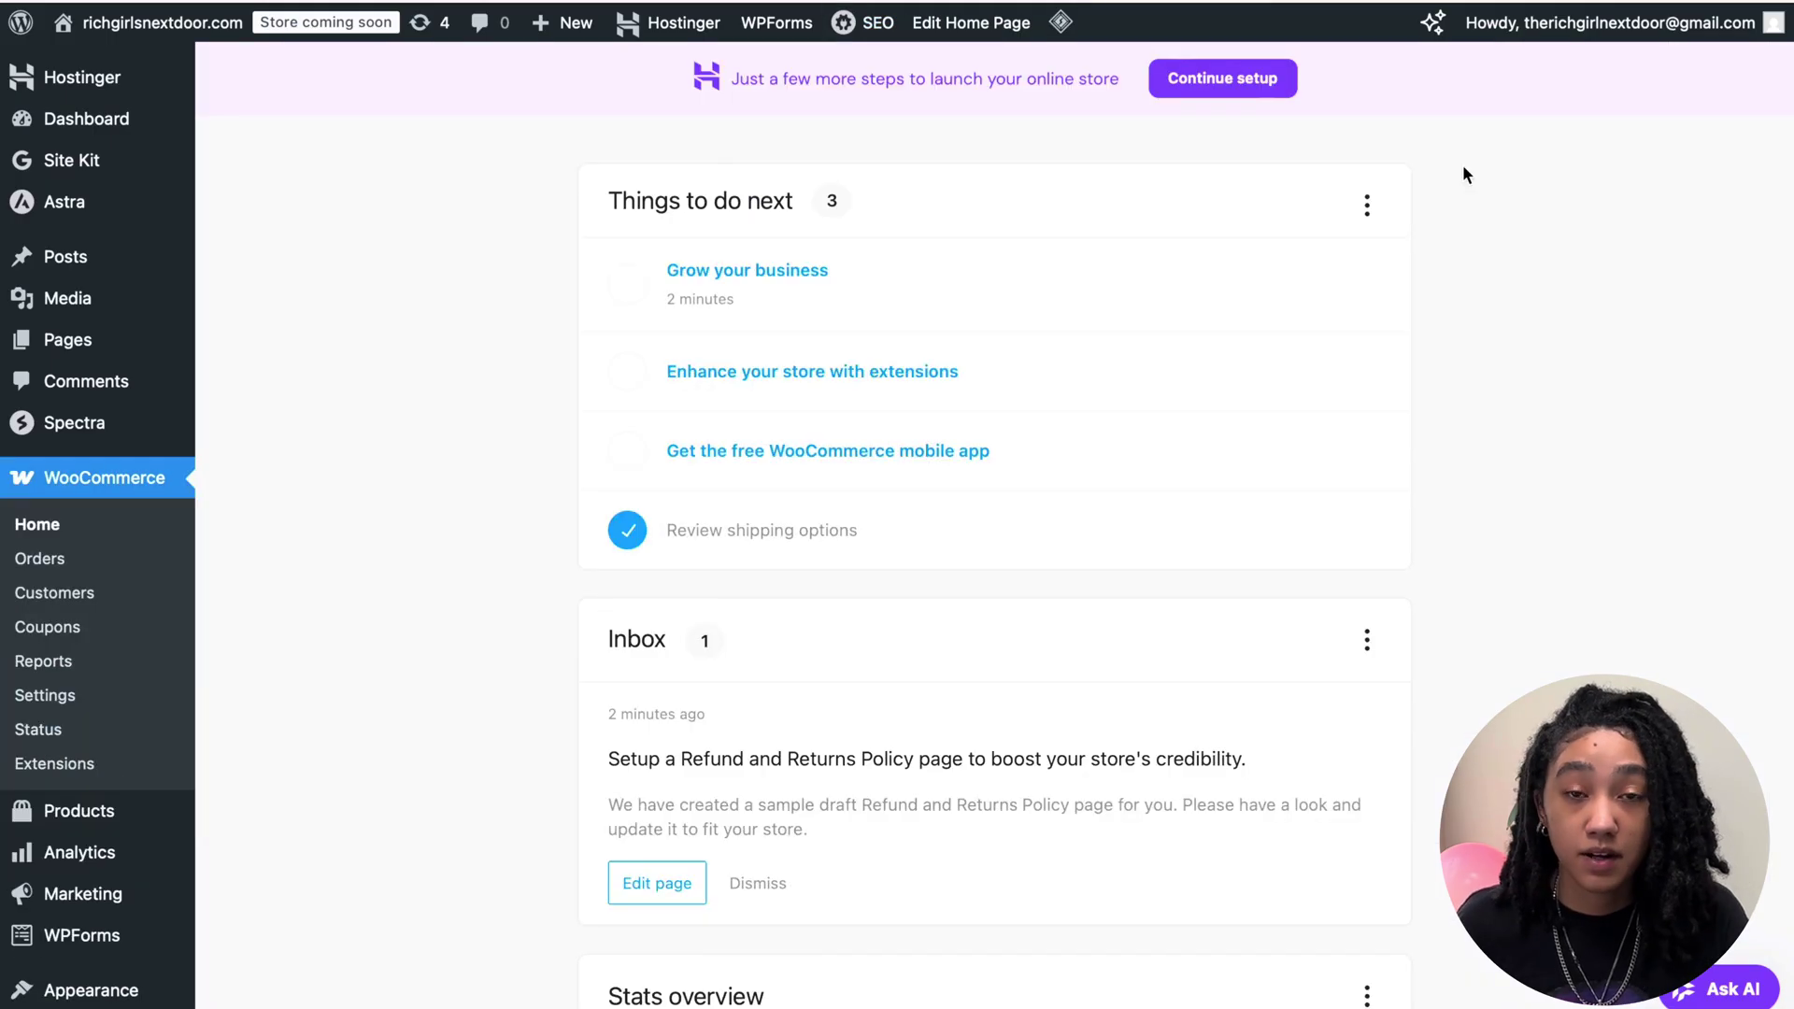
left_click(1249, 82)
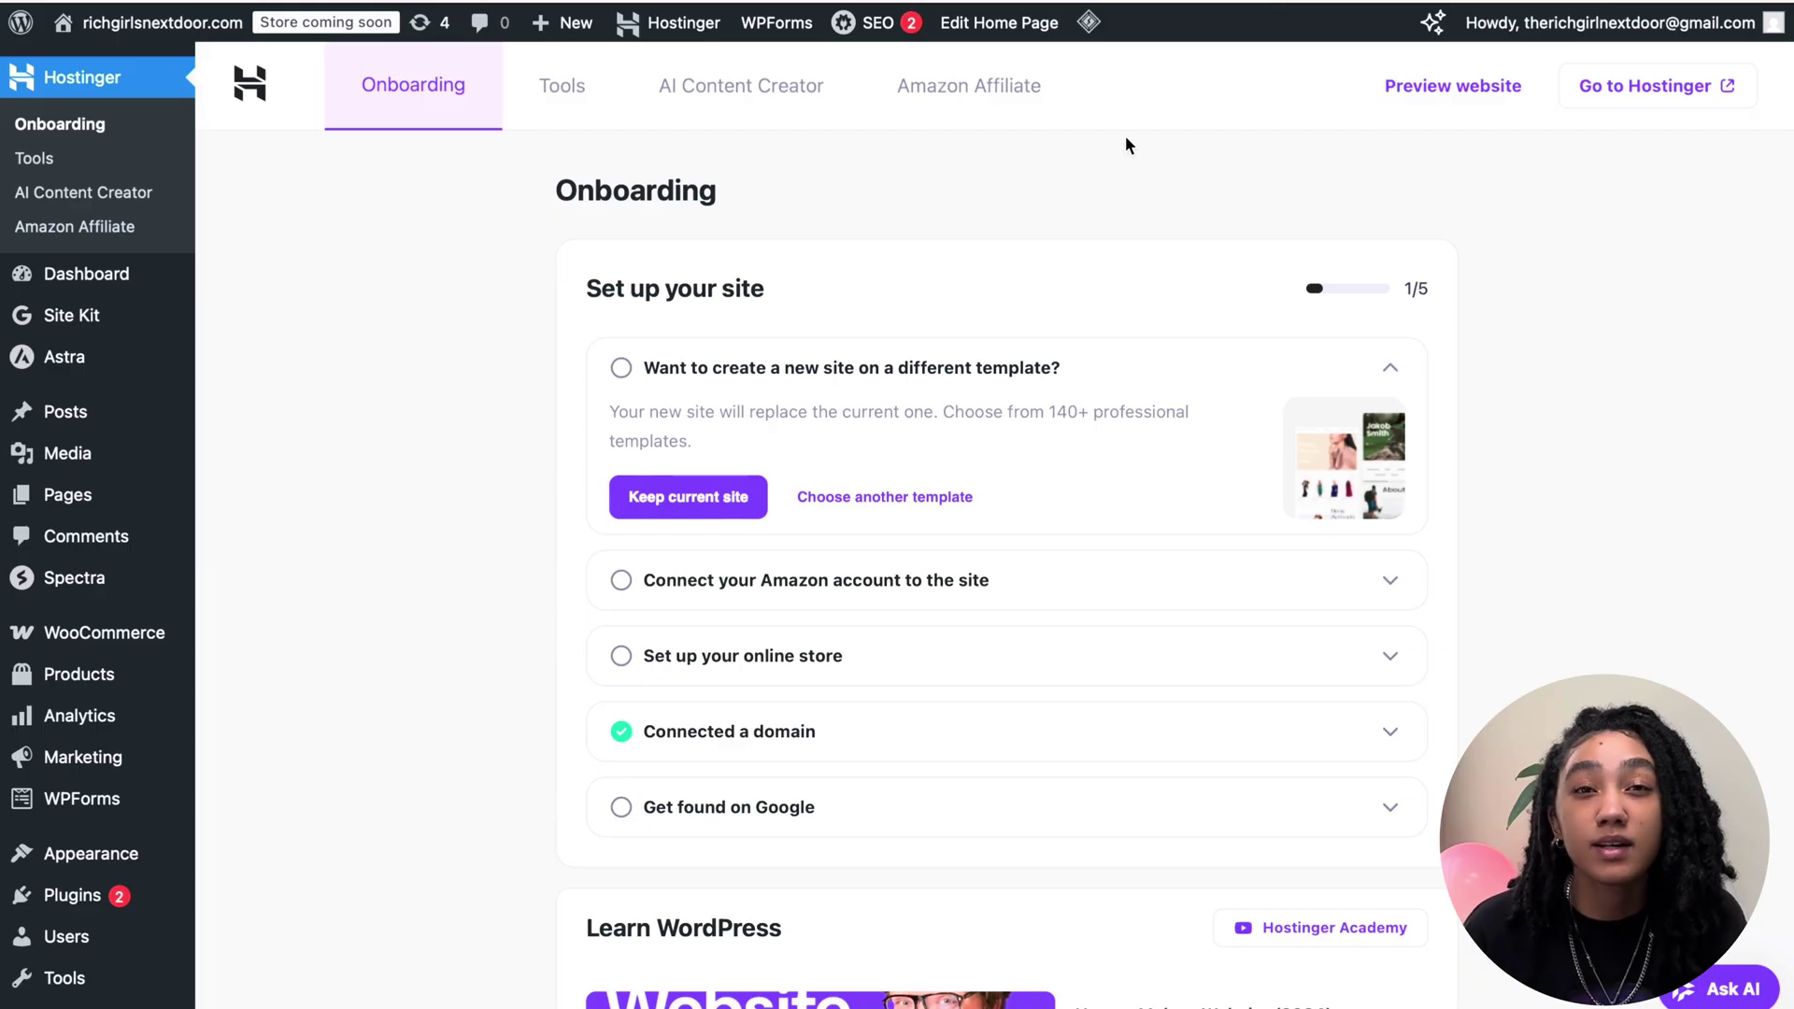
left_click(662, 504)
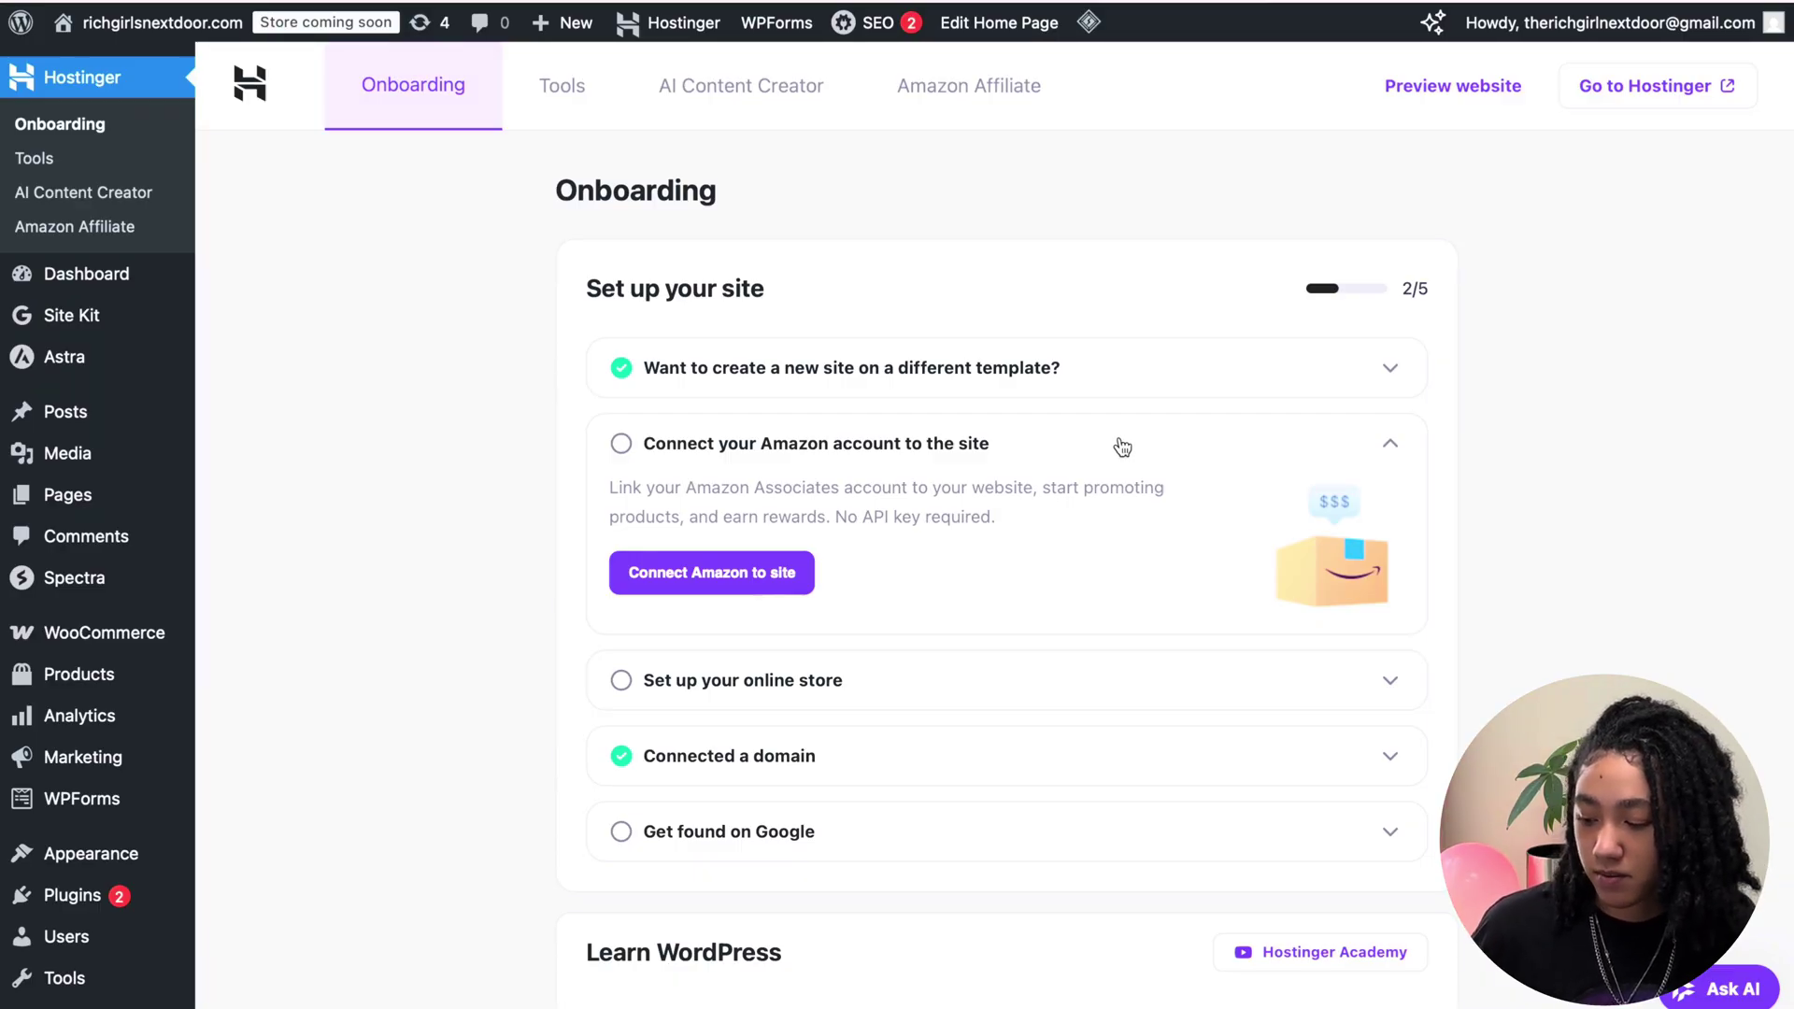
Submit the online store details with Education and learning as the product type and United States (US) - North Carolina as the location.
left_click(1038, 680)
scroll(1028, 547, "down", 3)
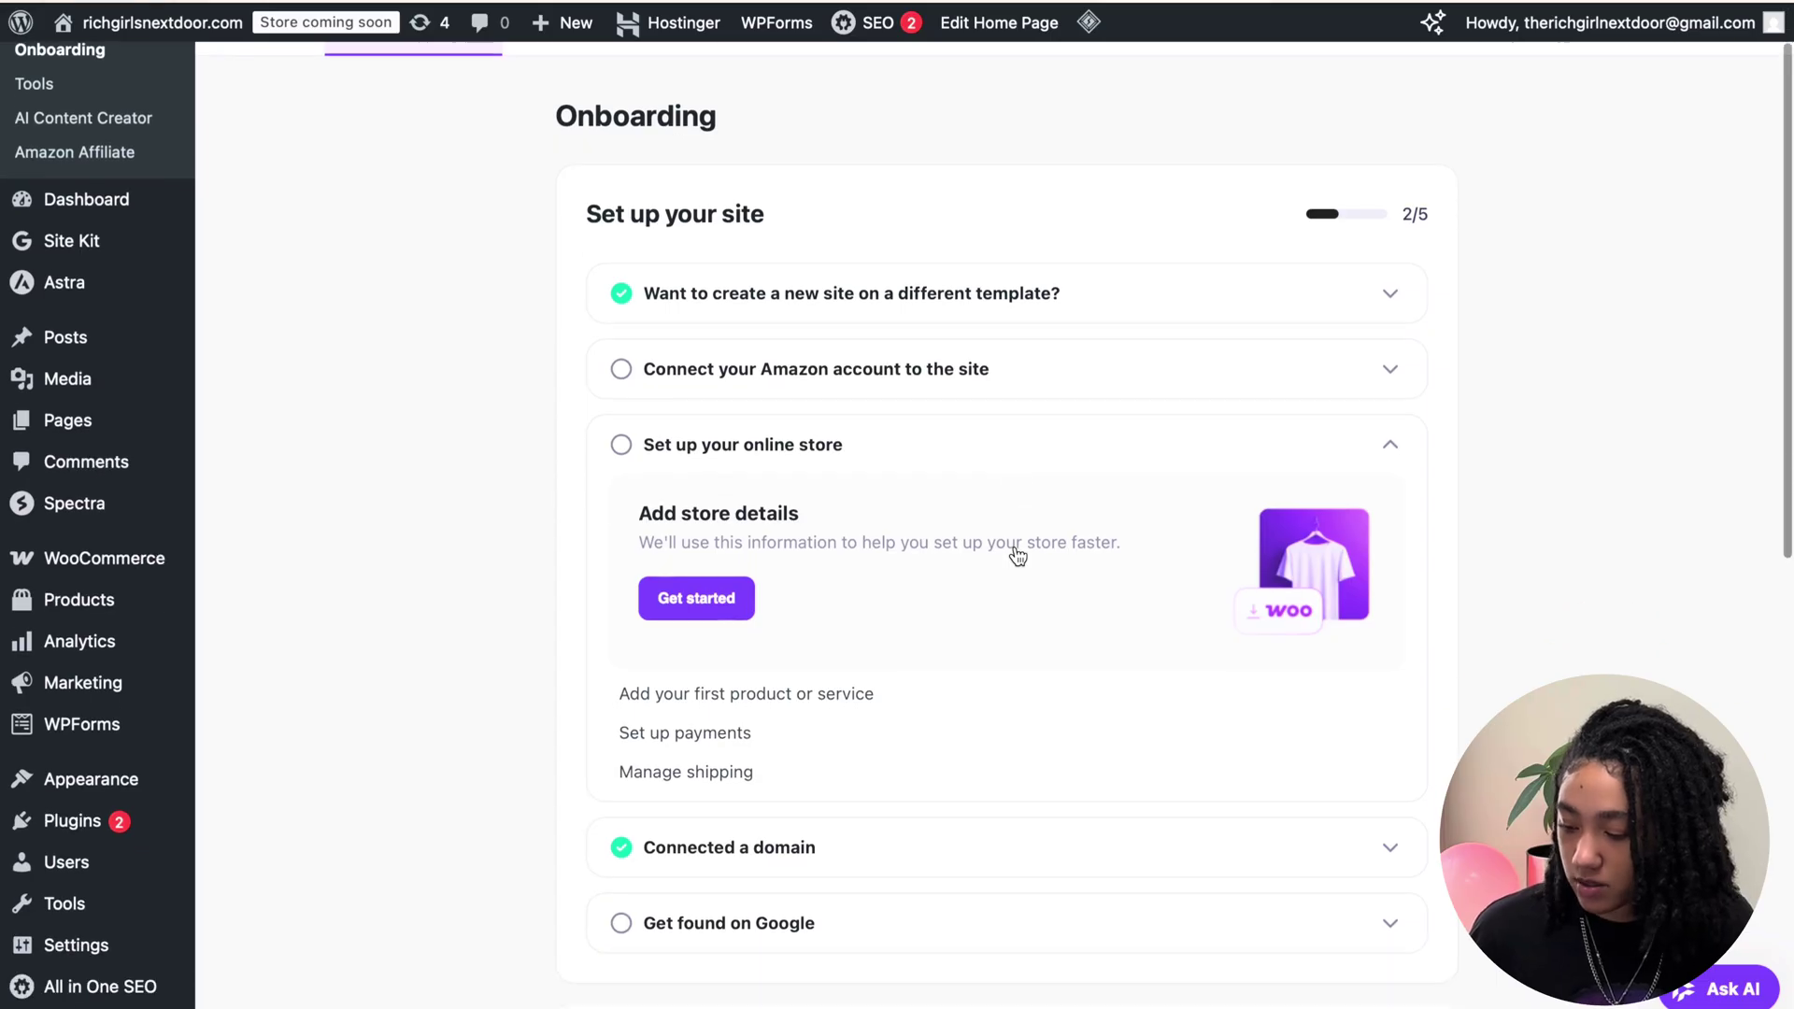
left_click(710, 553)
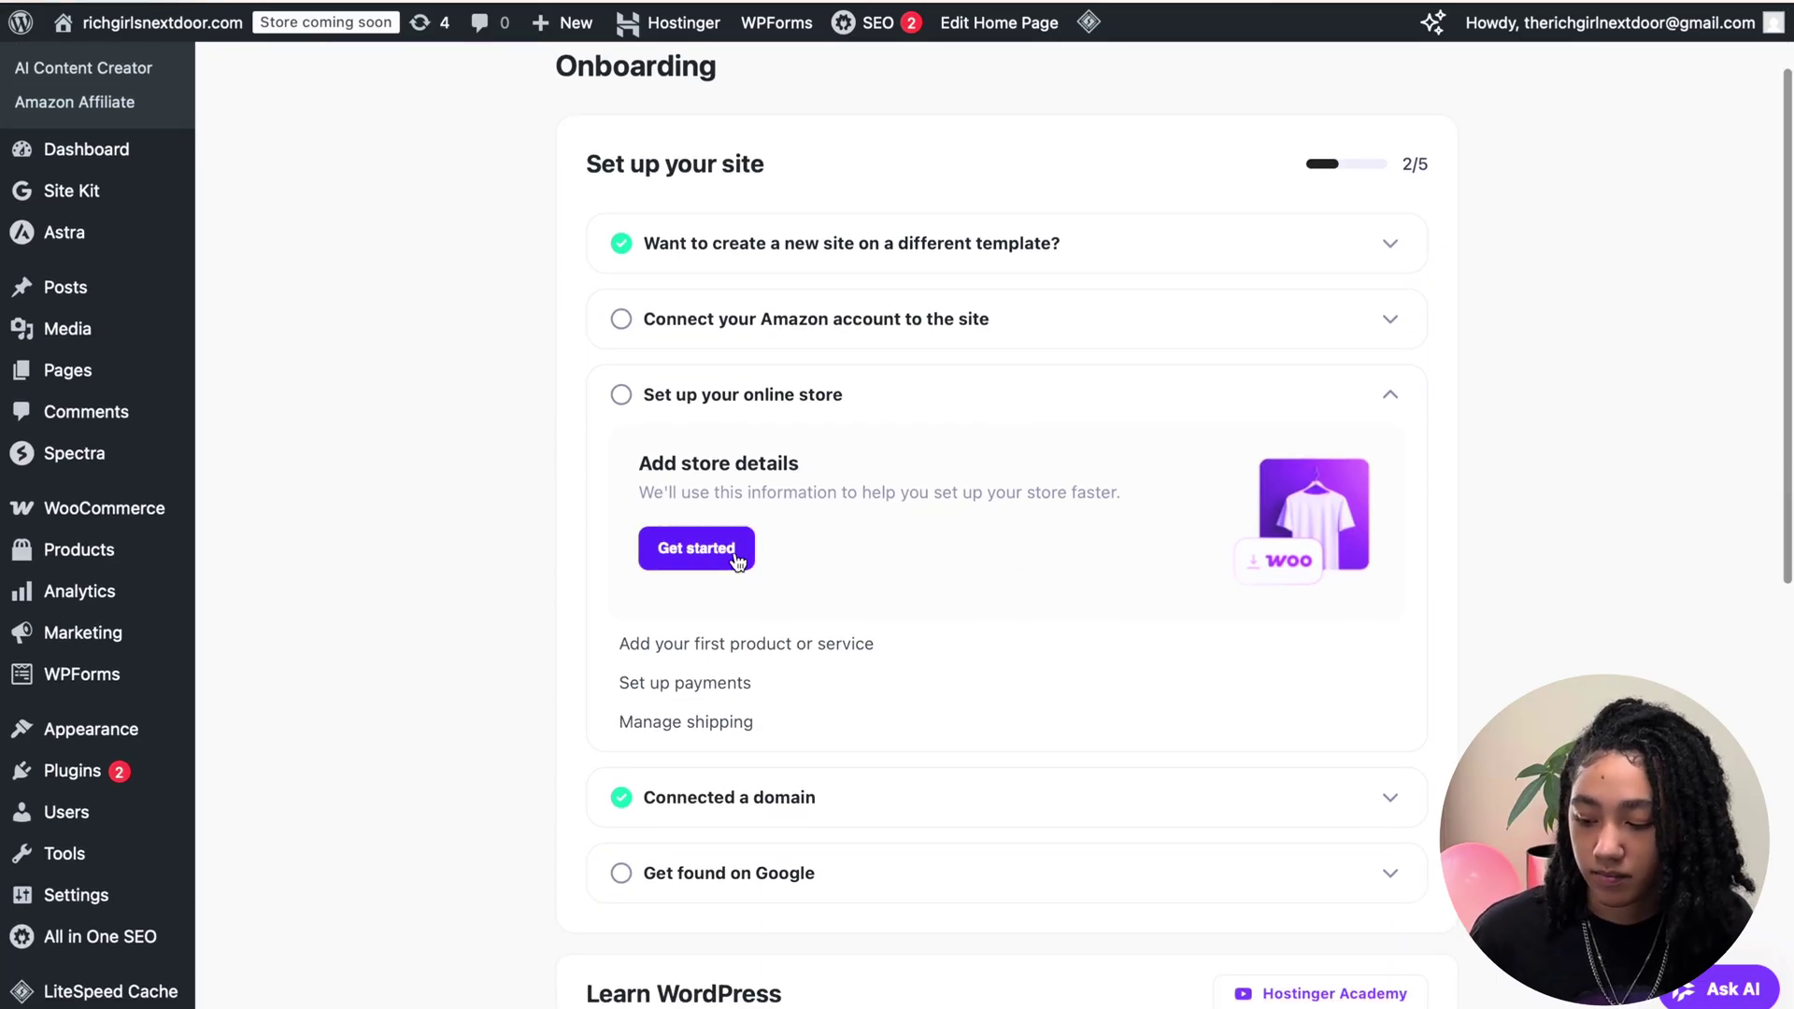
left_click(873, 559)
scroll(882, 618, "down", 1)
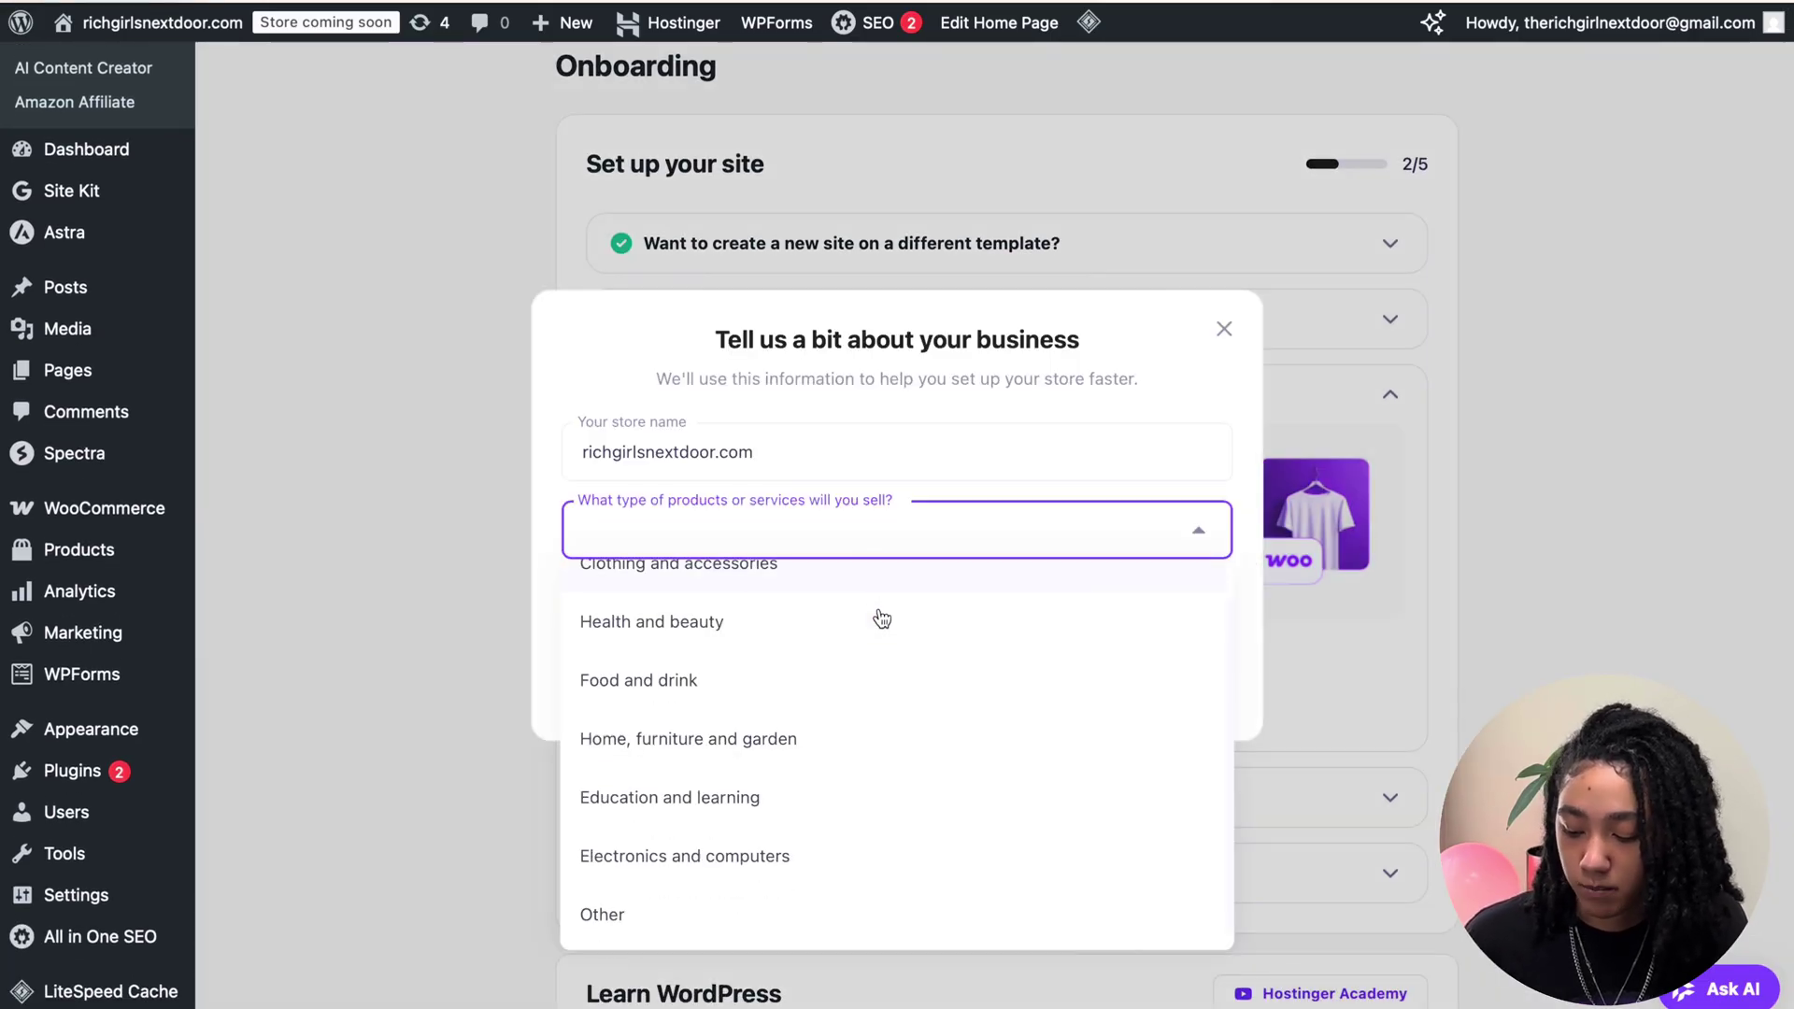
left_click(783, 806)
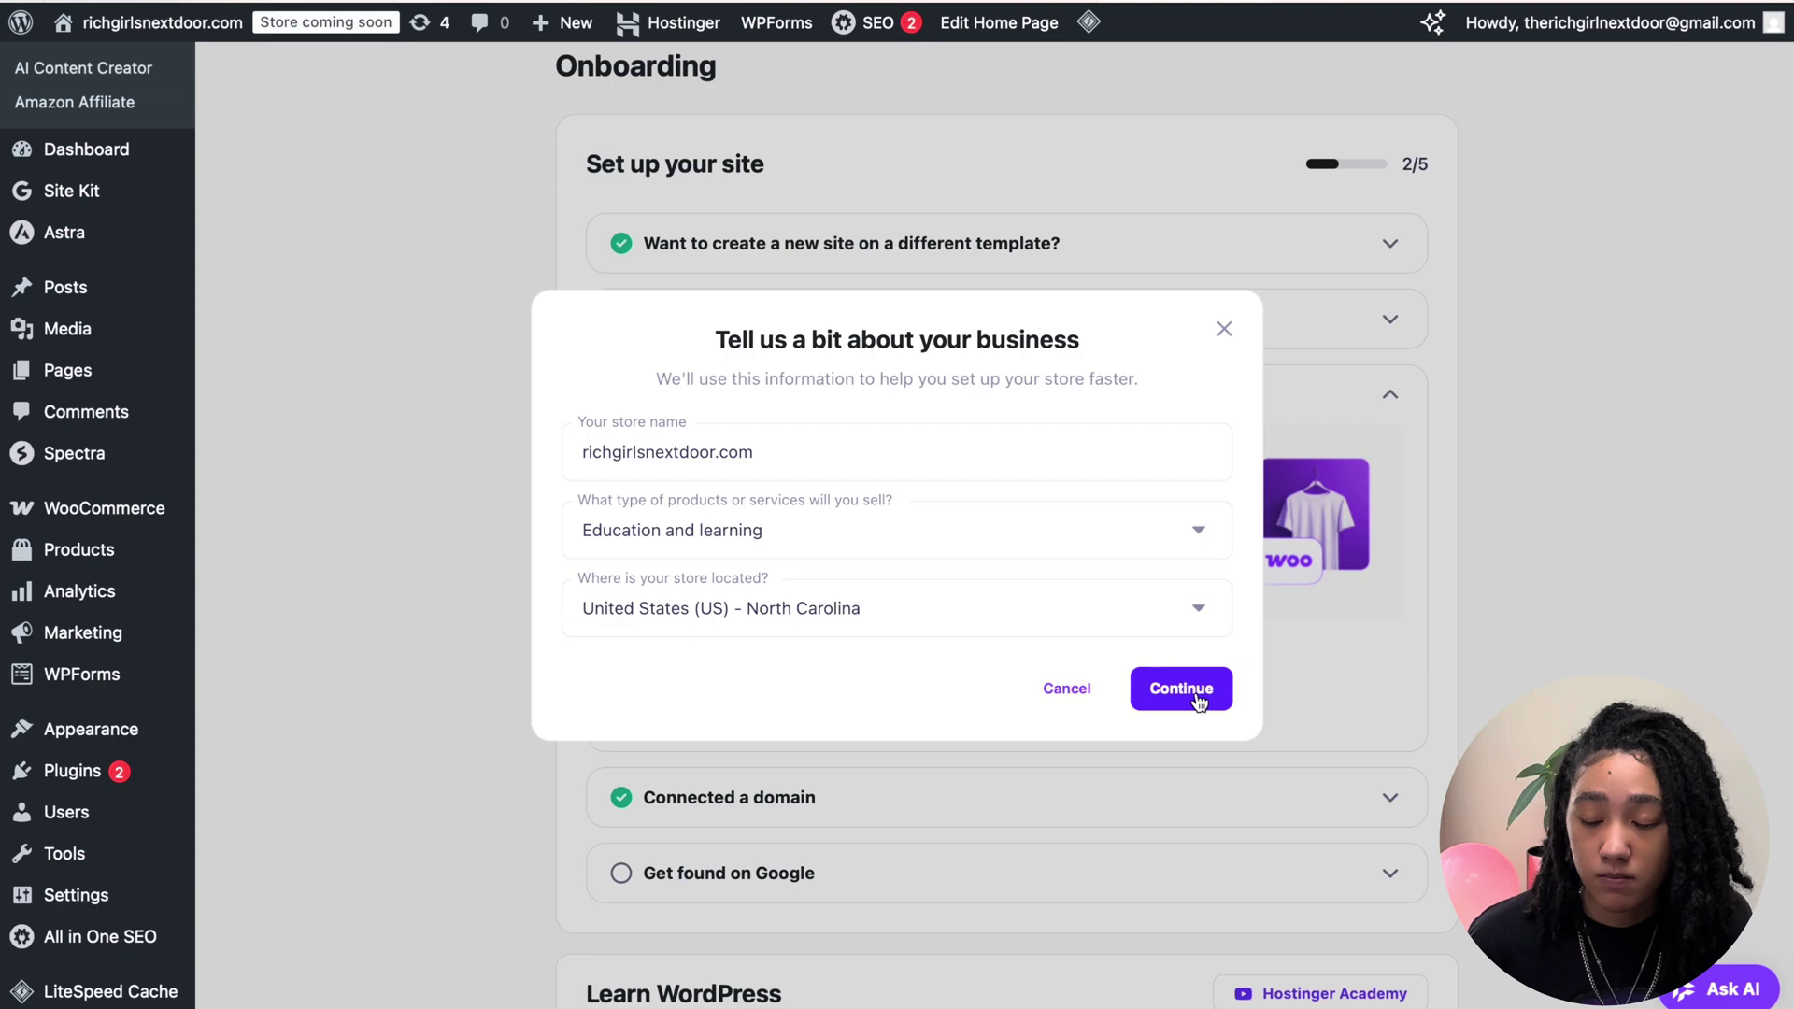
left_click(1197, 695)
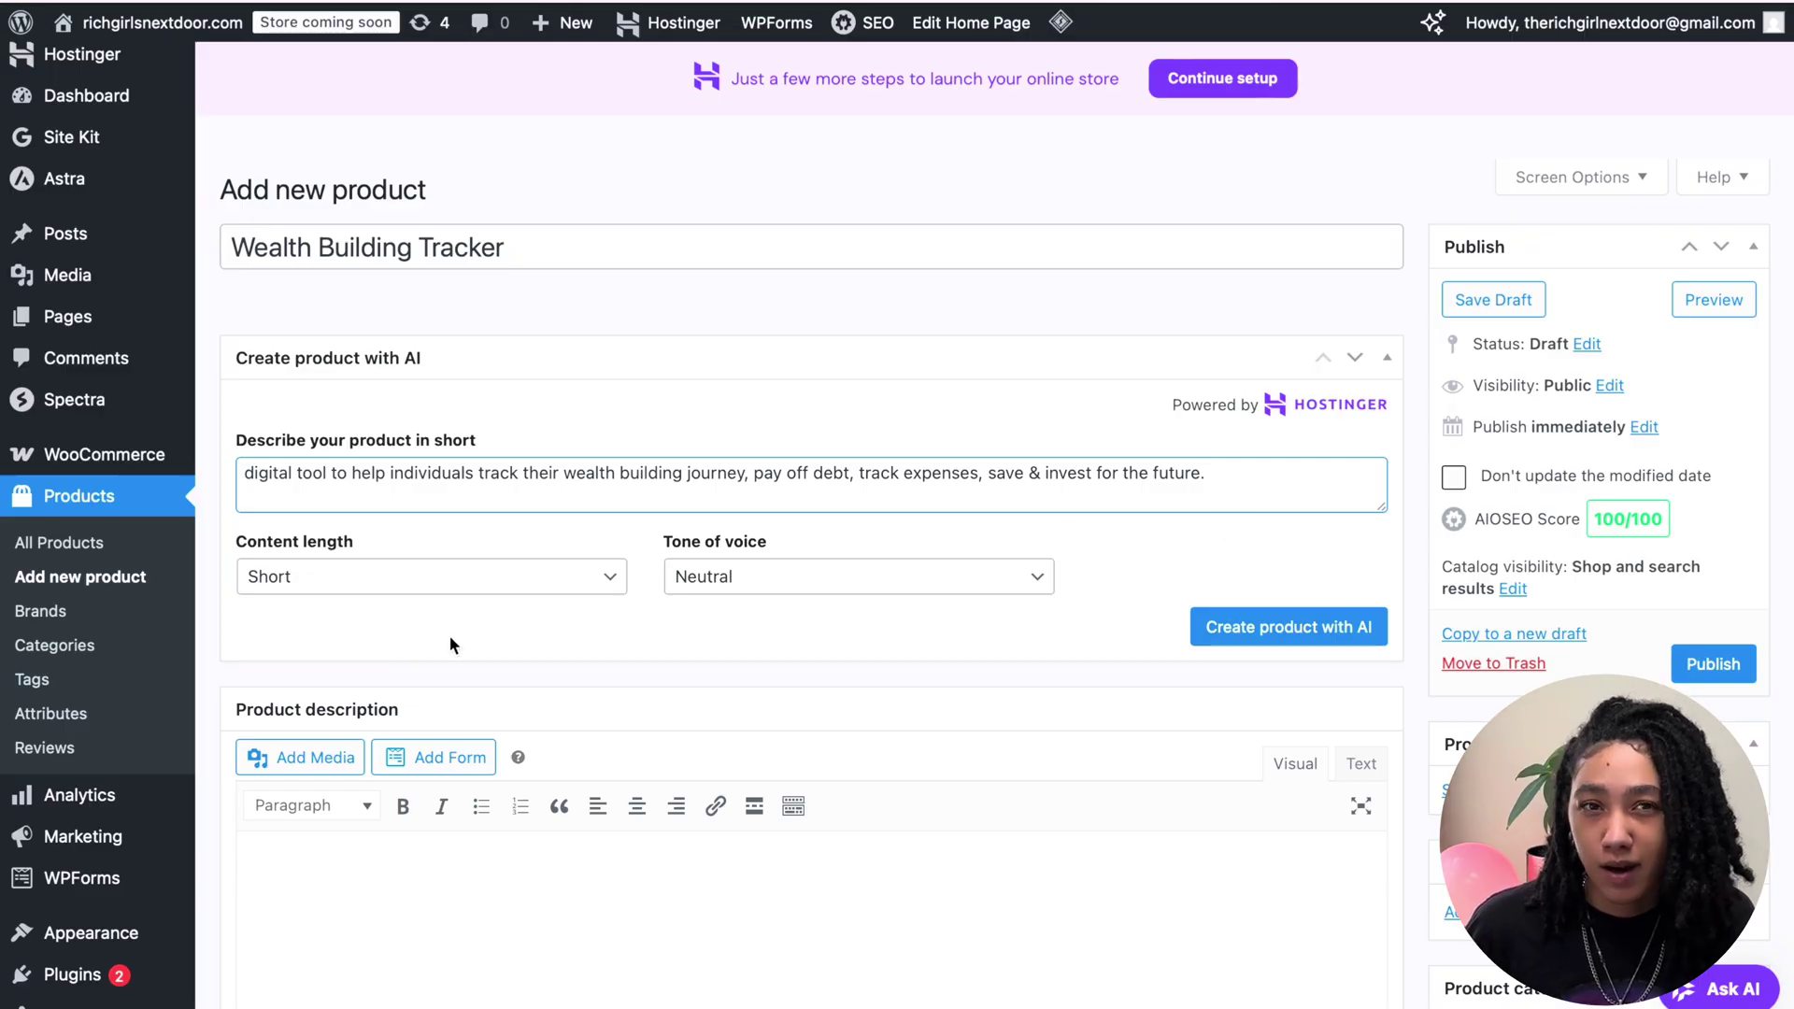
Generate the Wealth Building Tracker product description with AI from its short summary, using Short content length and a Neutral tone.
key("Tab")
key("Tab")
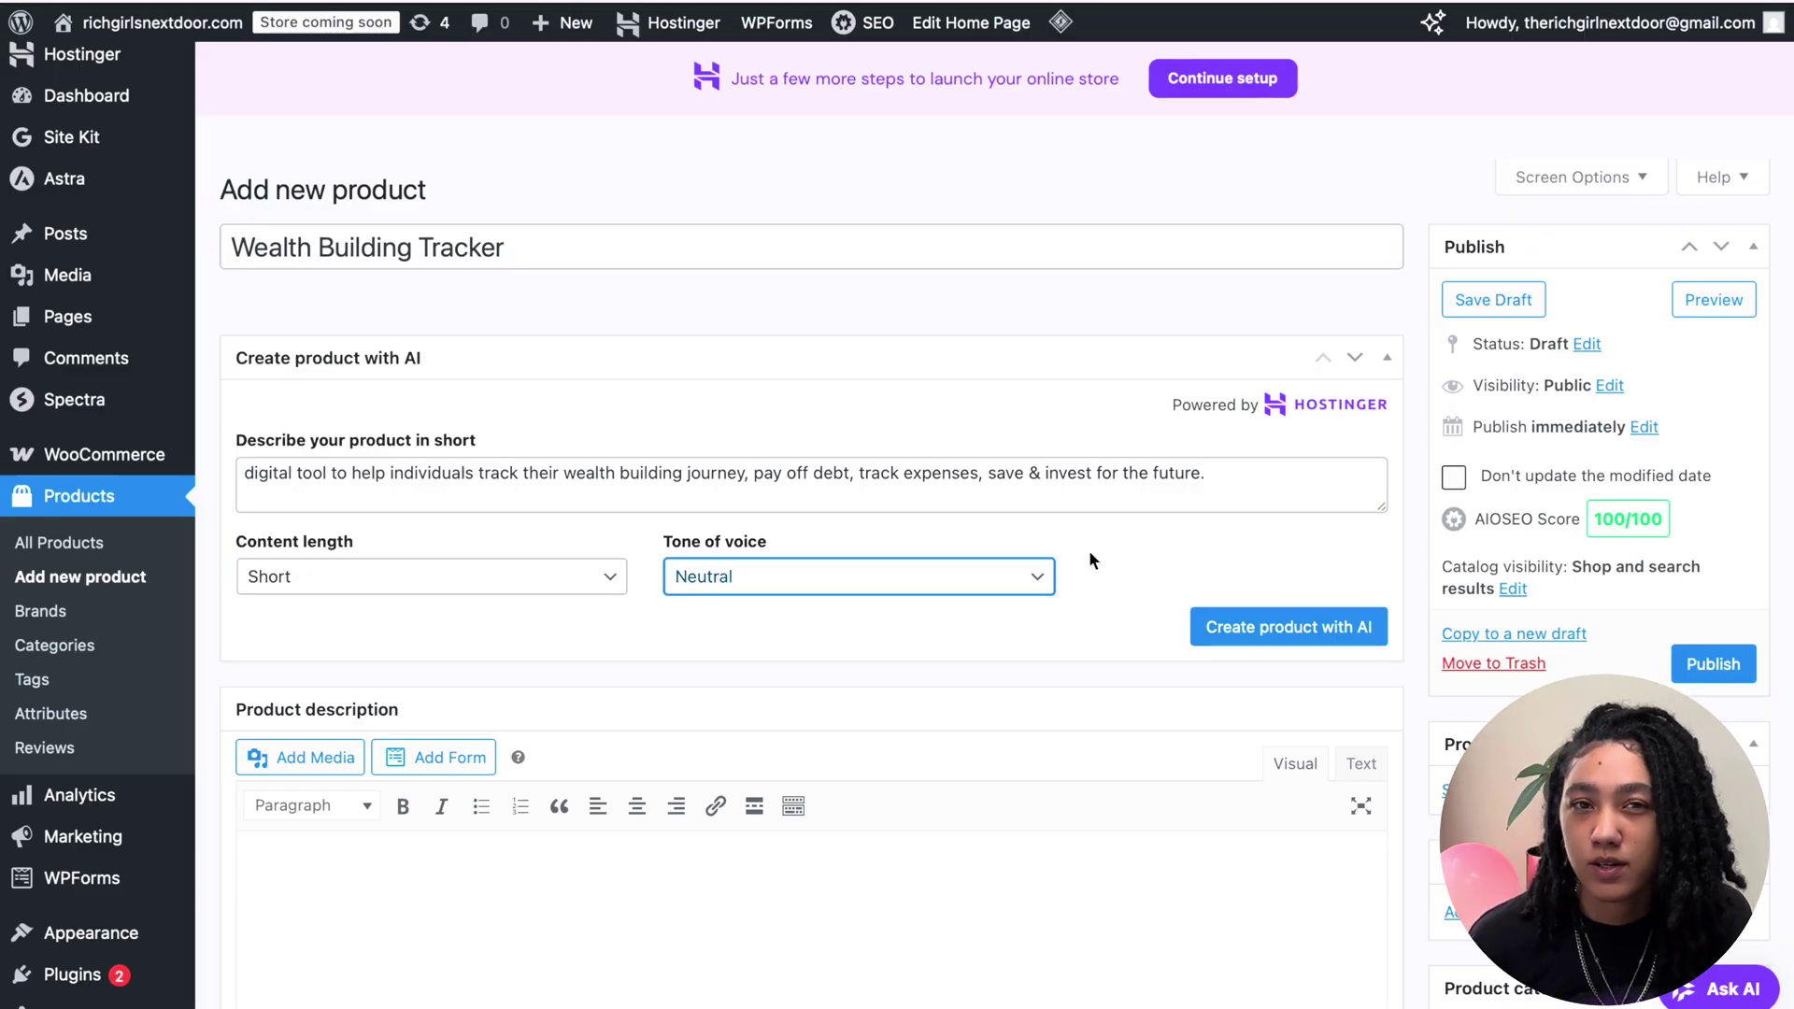
left_click(1220, 635)
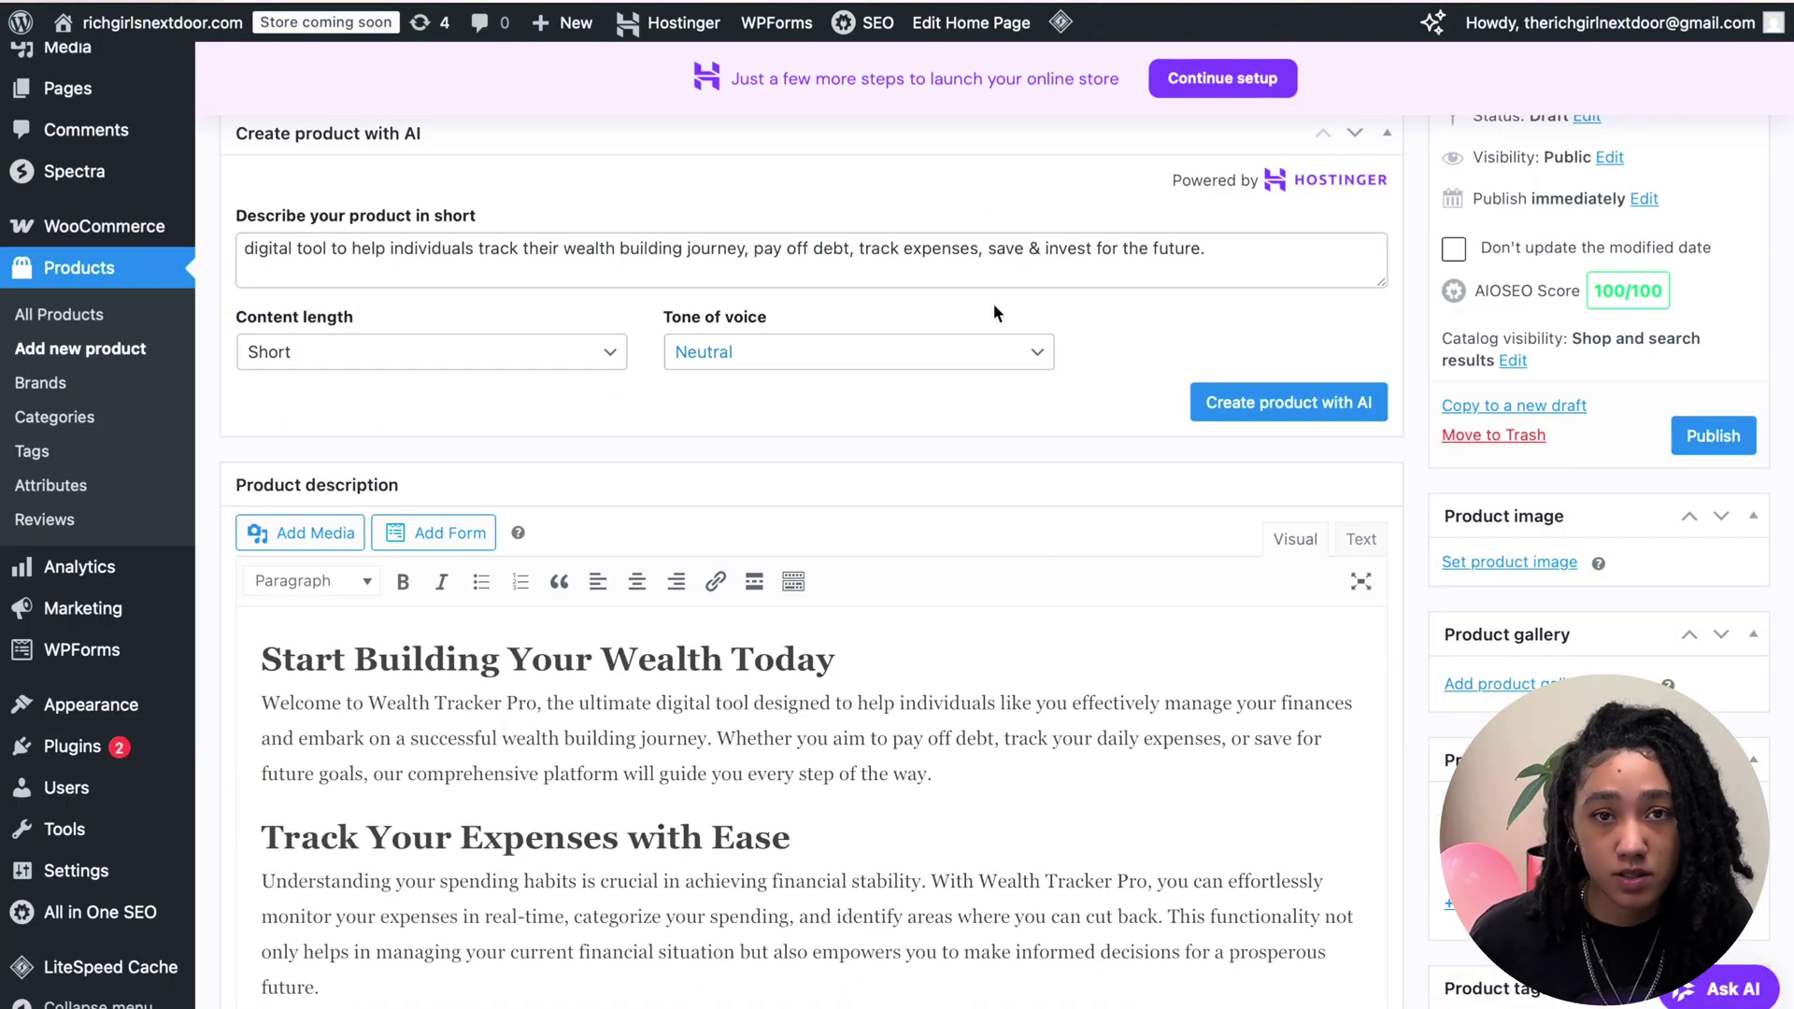
Mark the Wealth Building Tracker product as downloadable and set its regular price to $49 and sale price to $29.
scroll(903, 486, "down", 3)
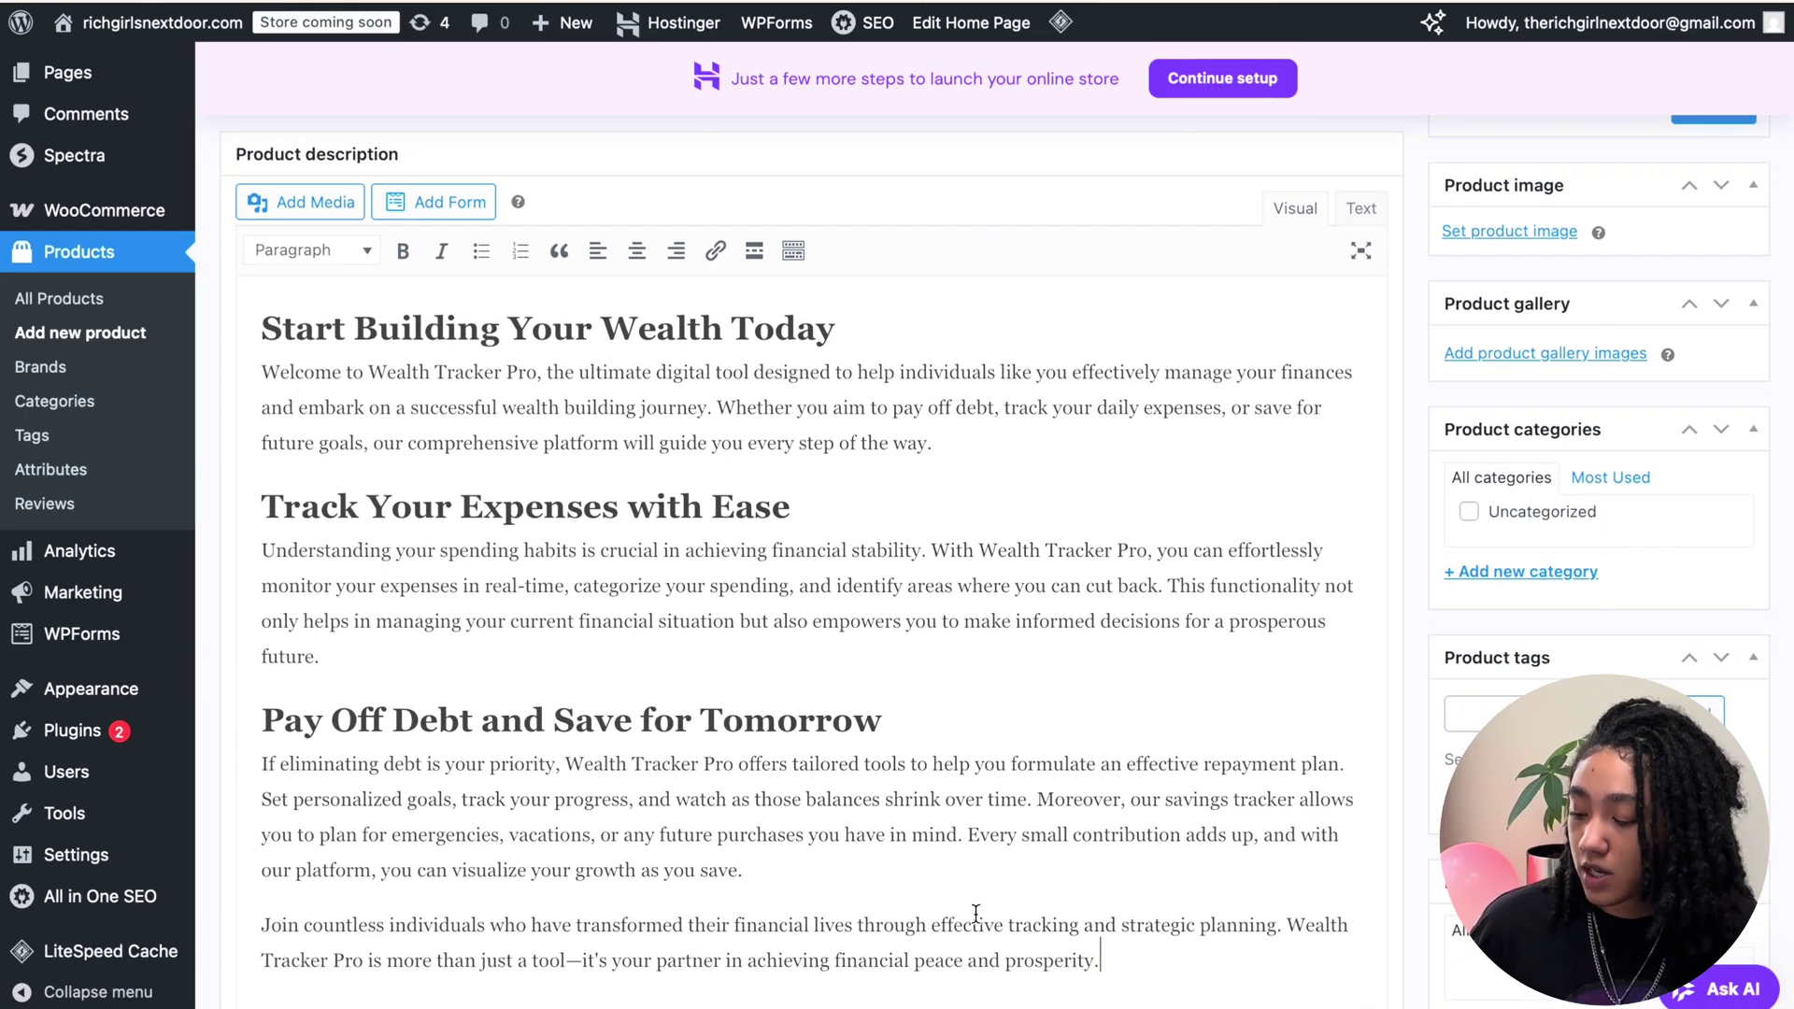
scroll(976, 914, "down", 1)
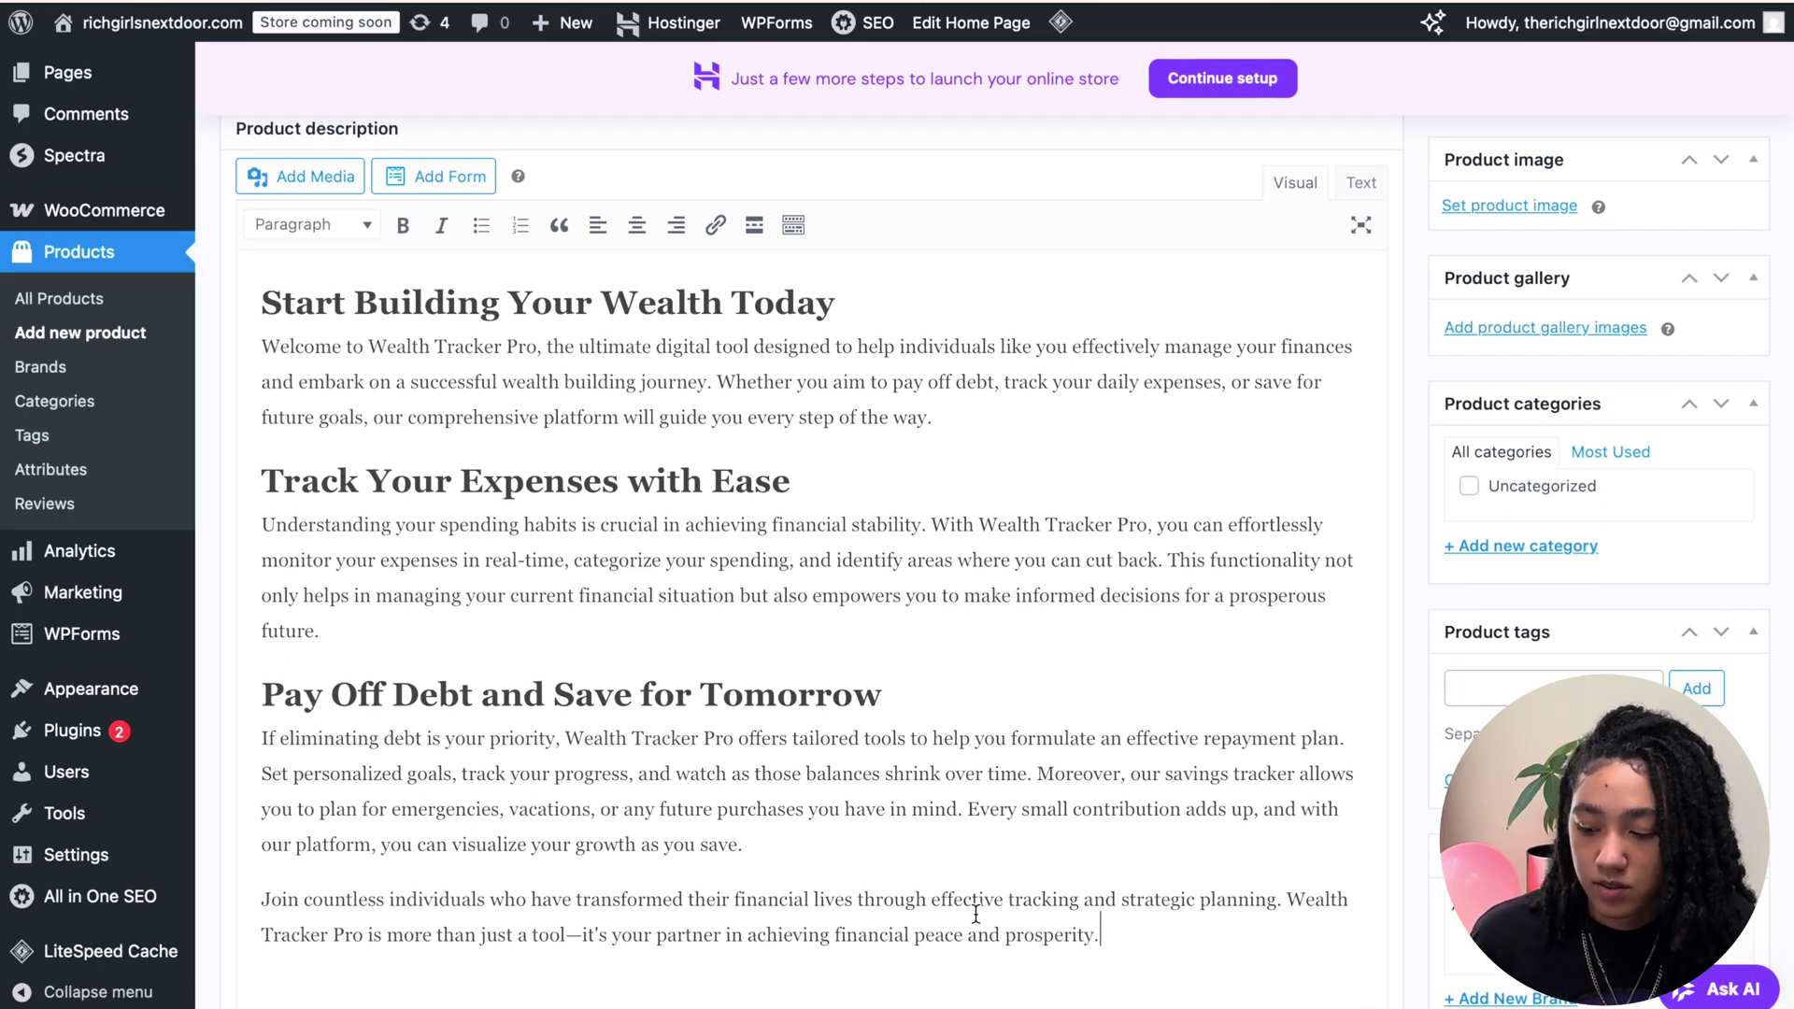
scroll(1062, 766, "down", 6)
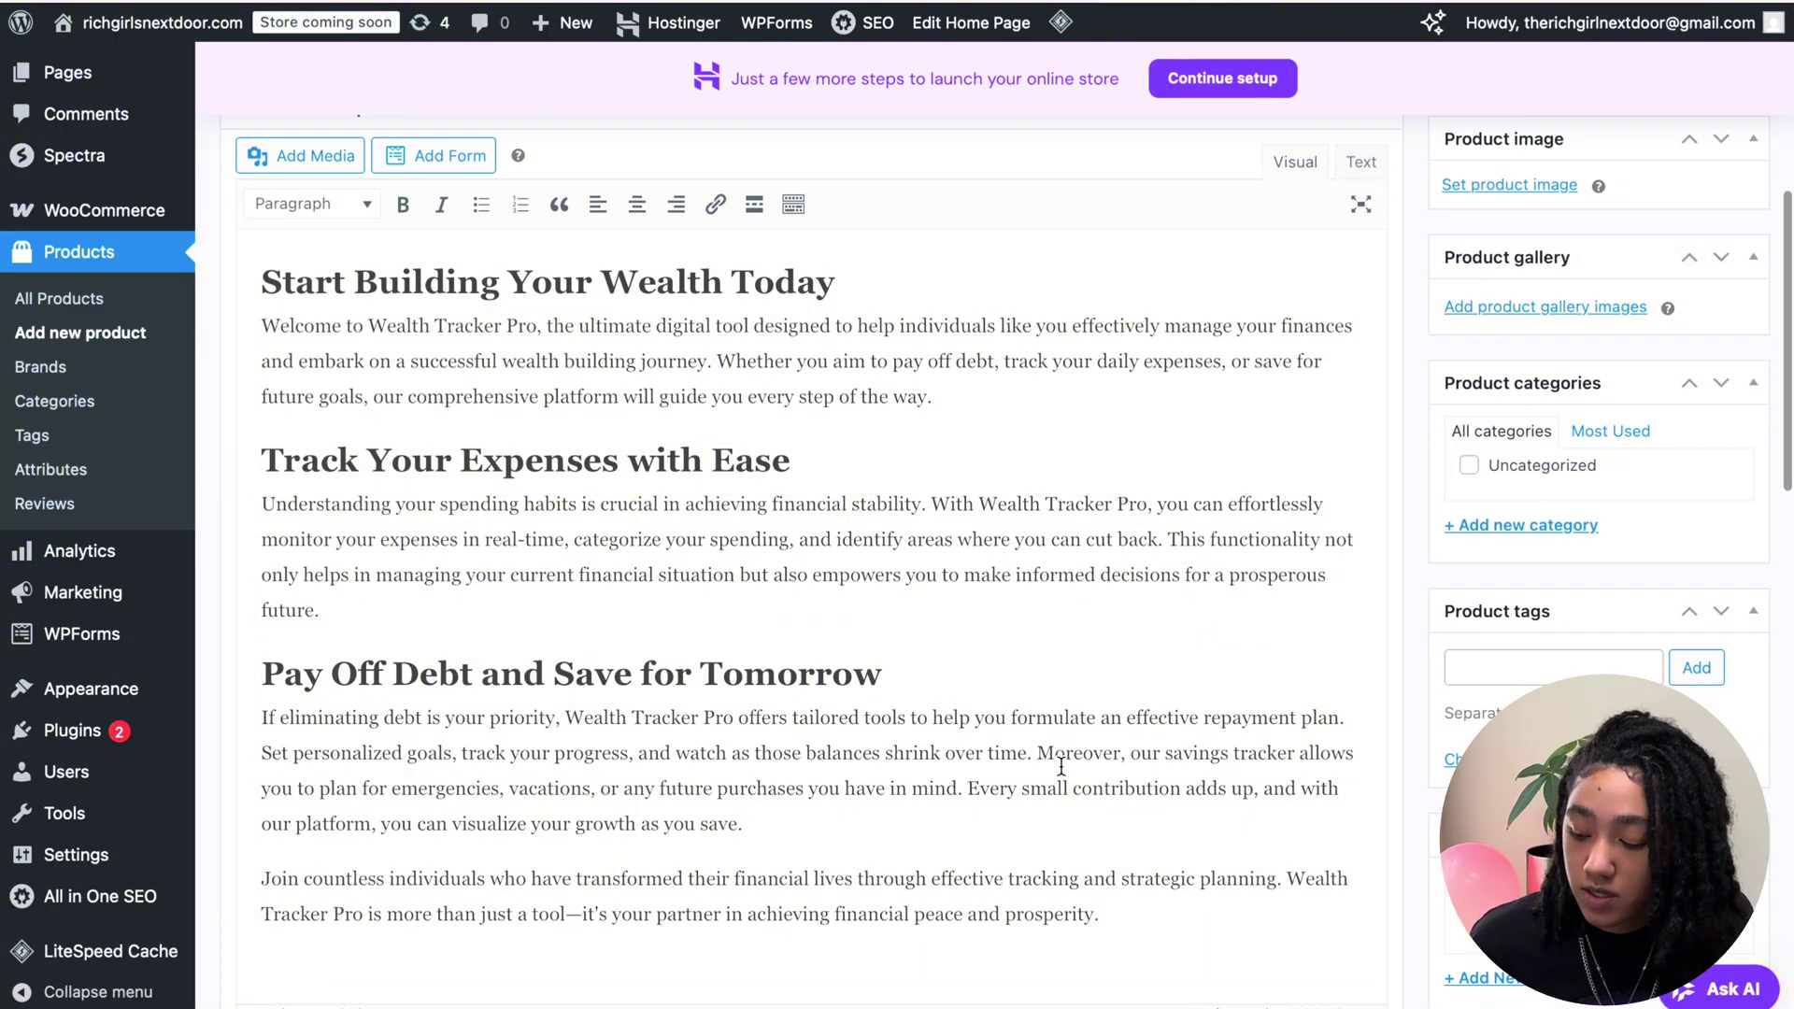
scroll(1062, 764, "down", 1)
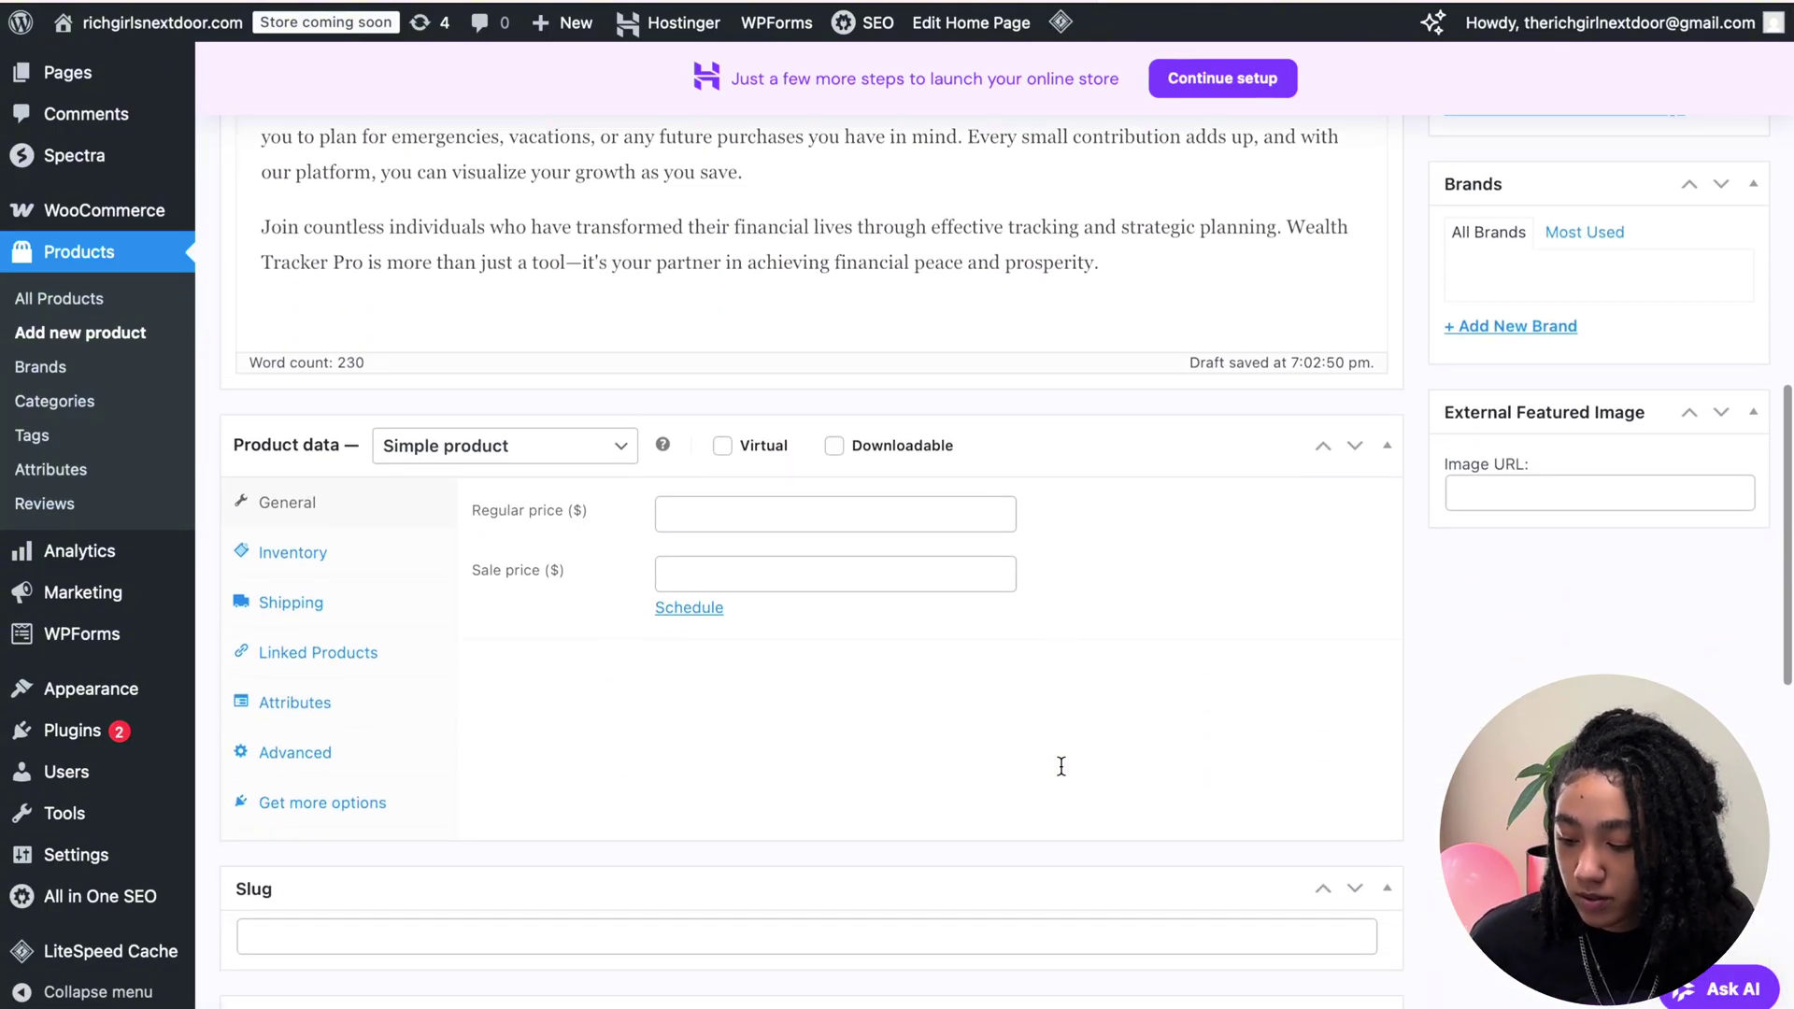
left_click(815, 511)
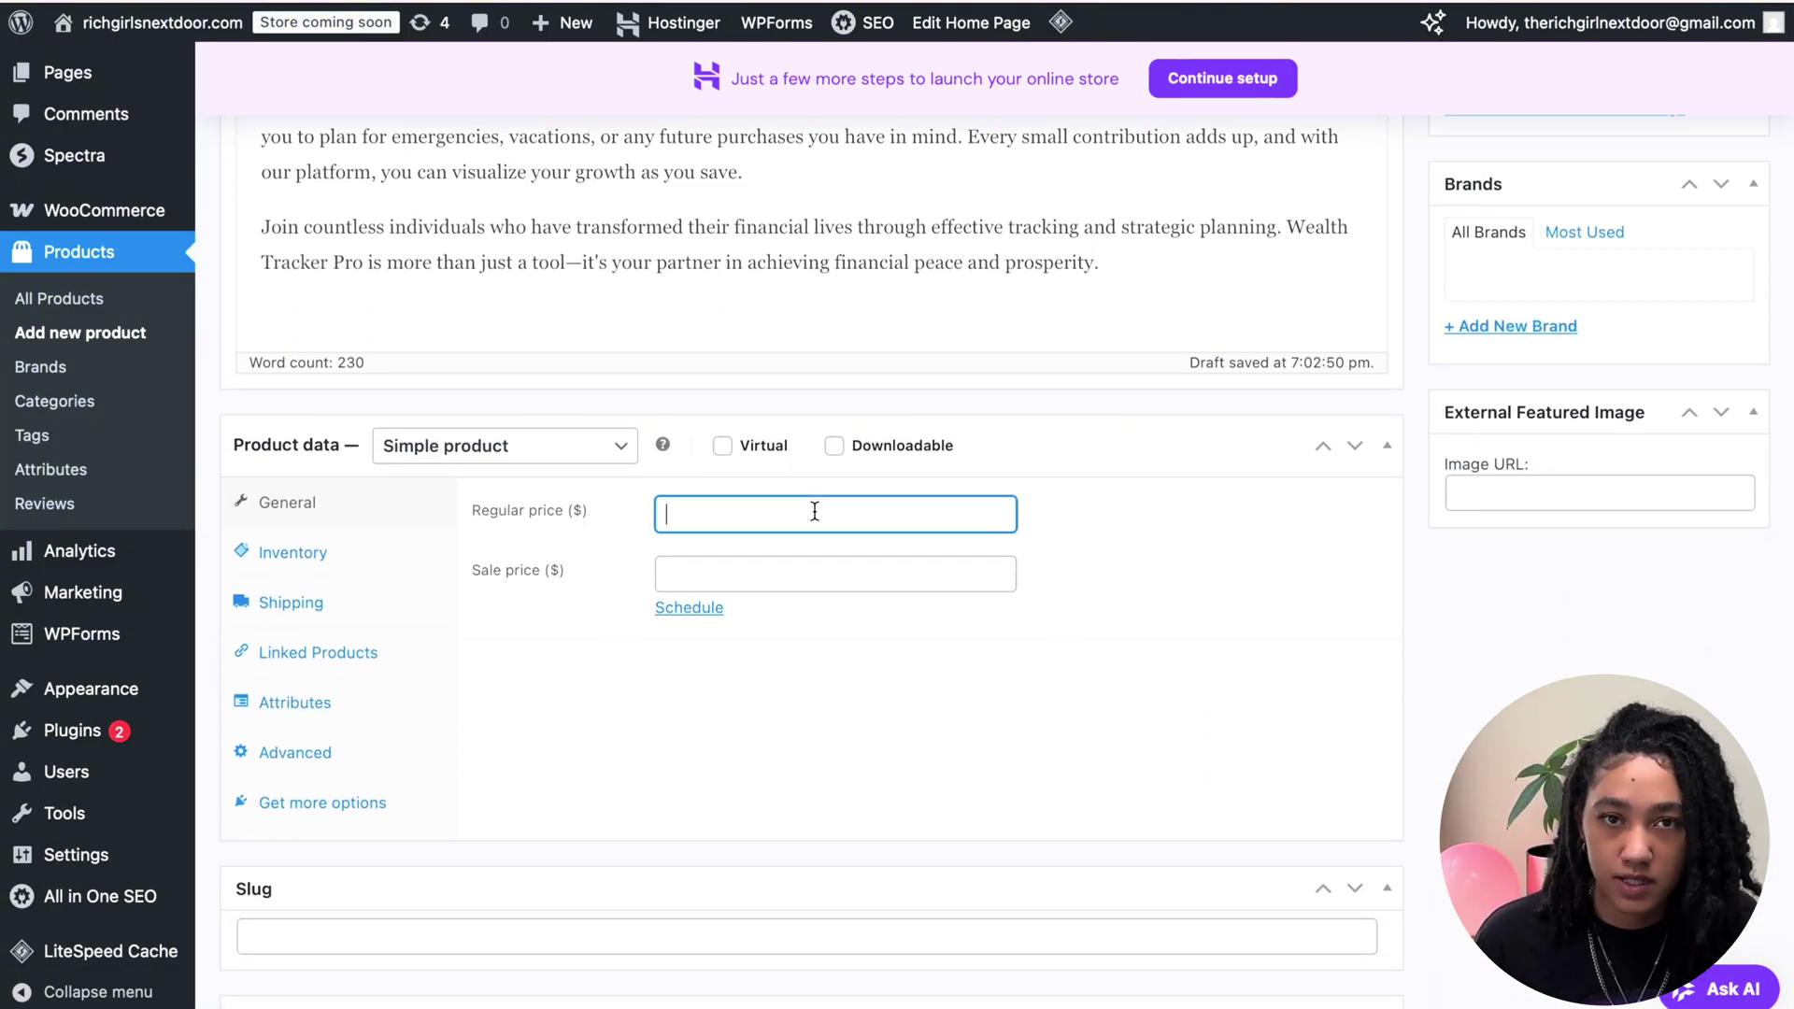
left_click(835, 447)
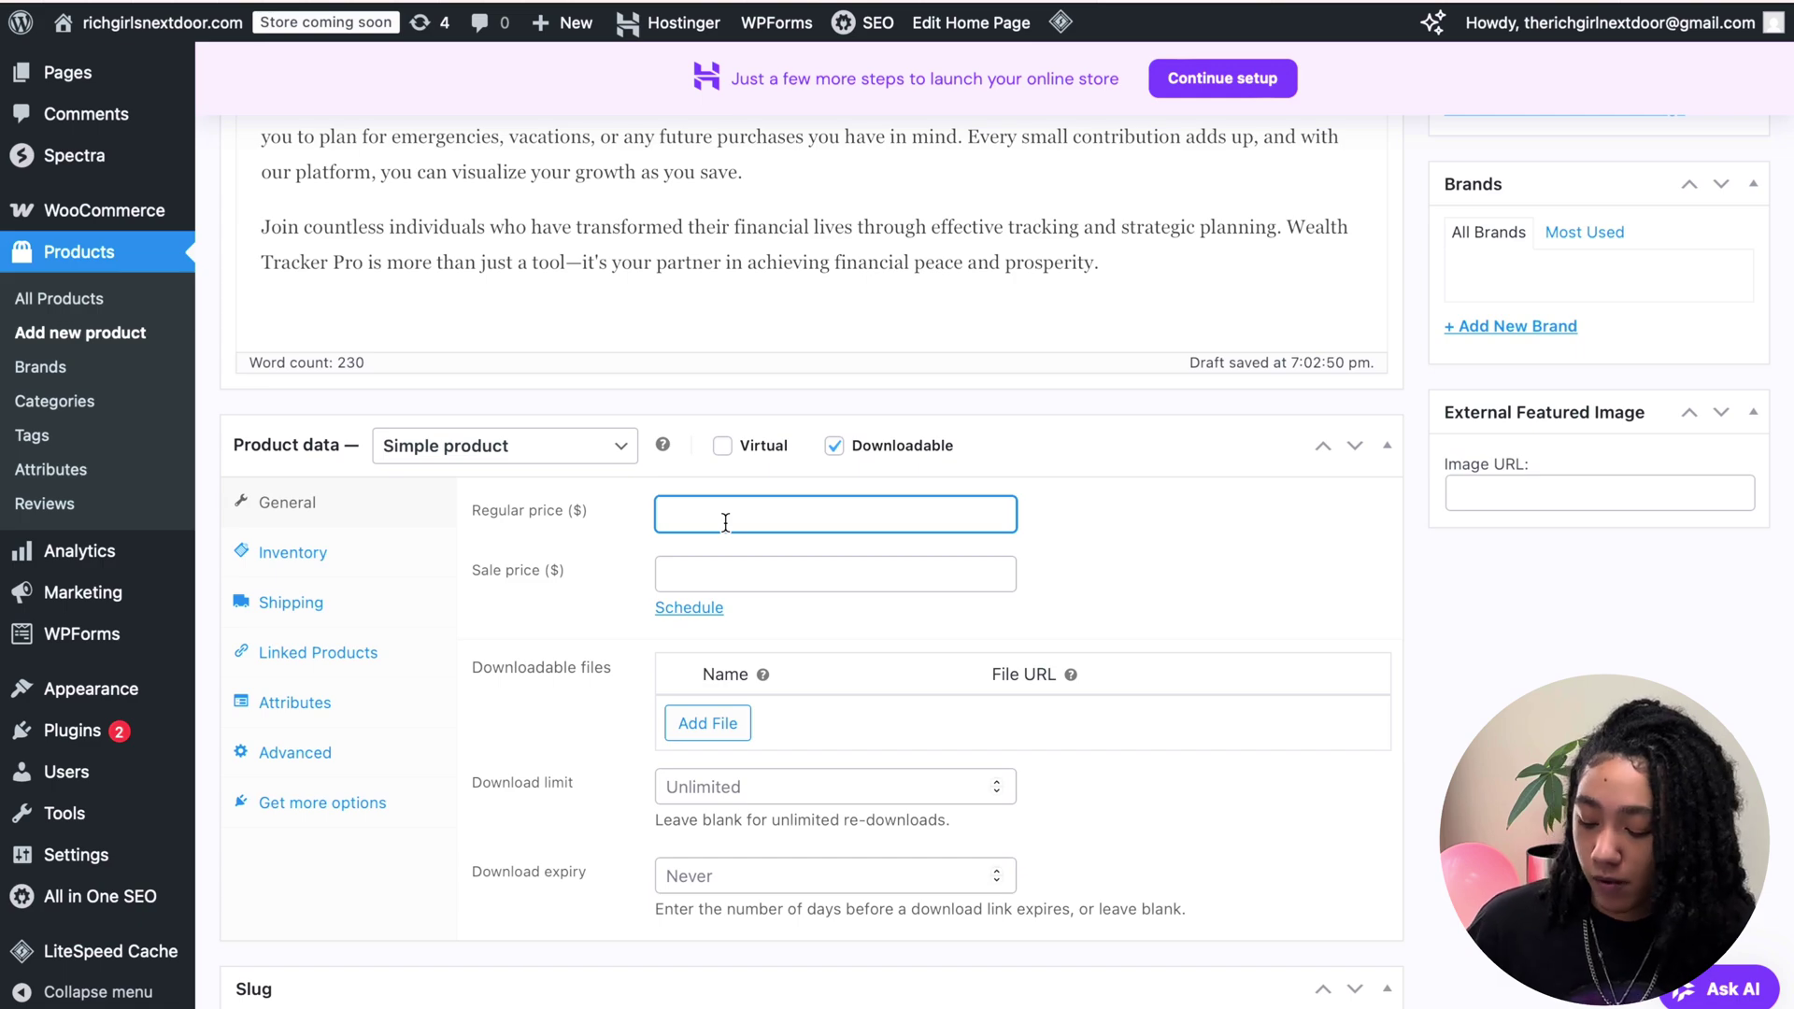
type("4")
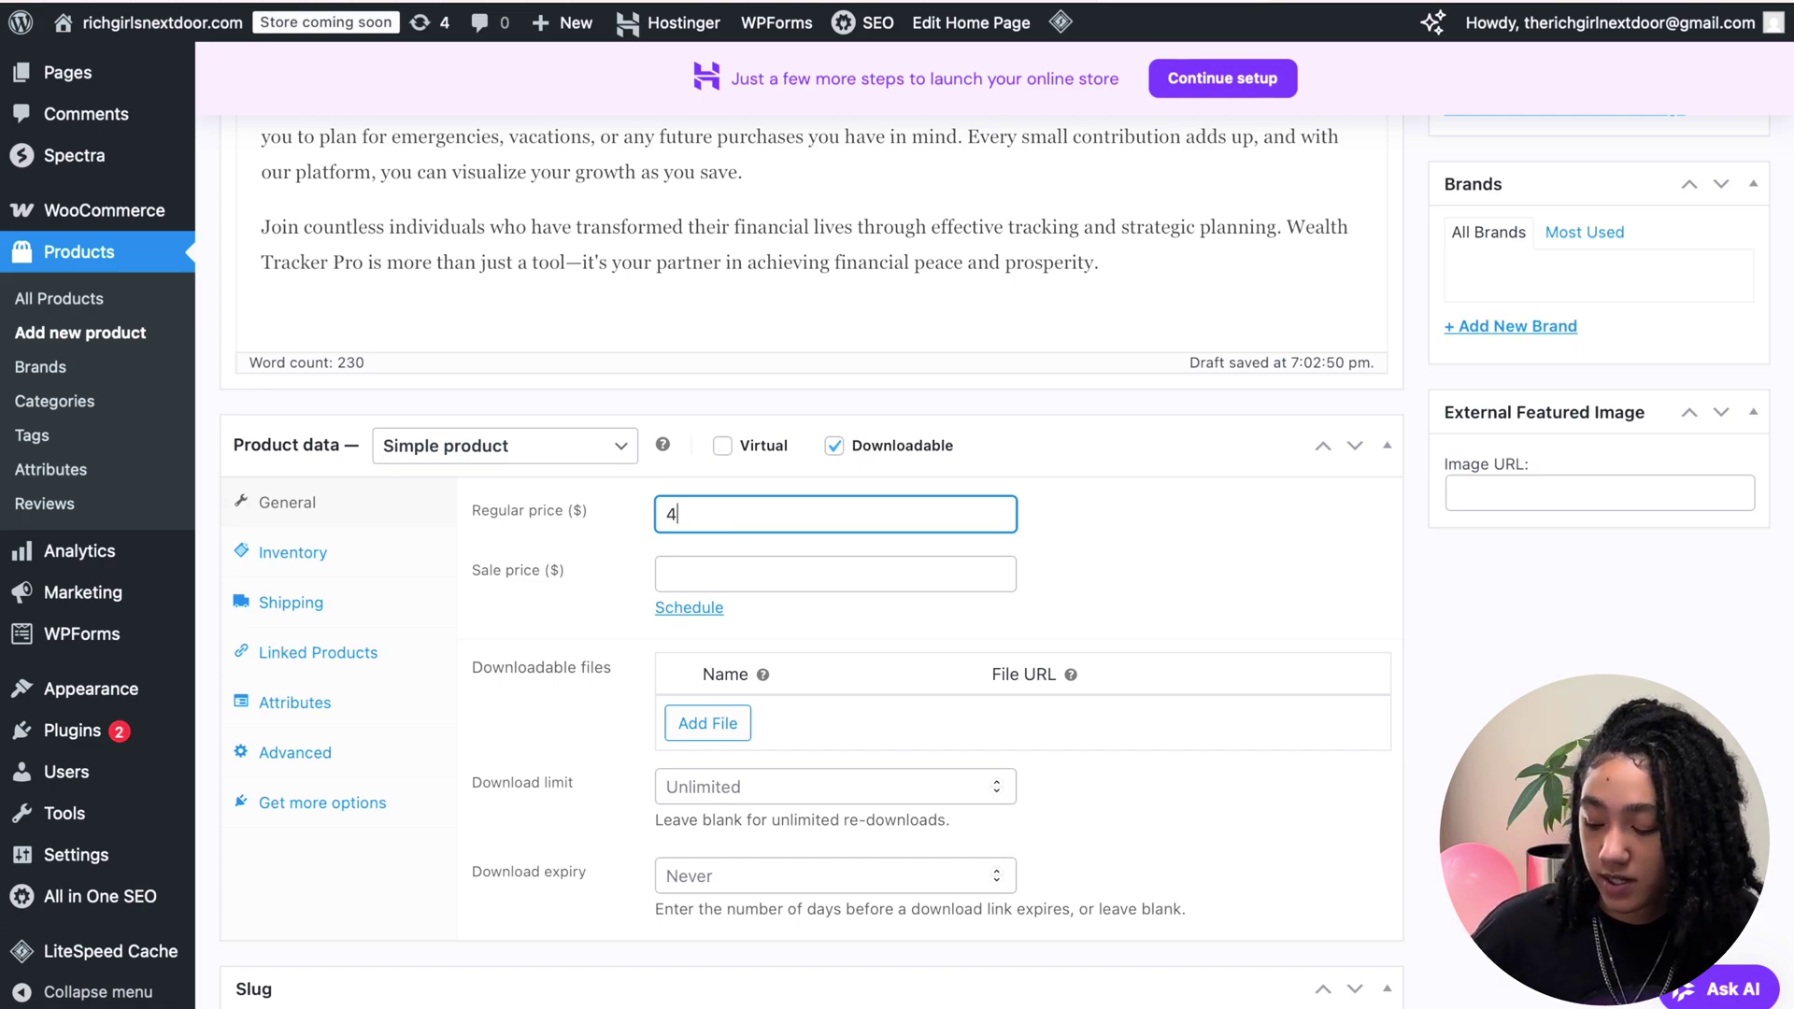
type("9")
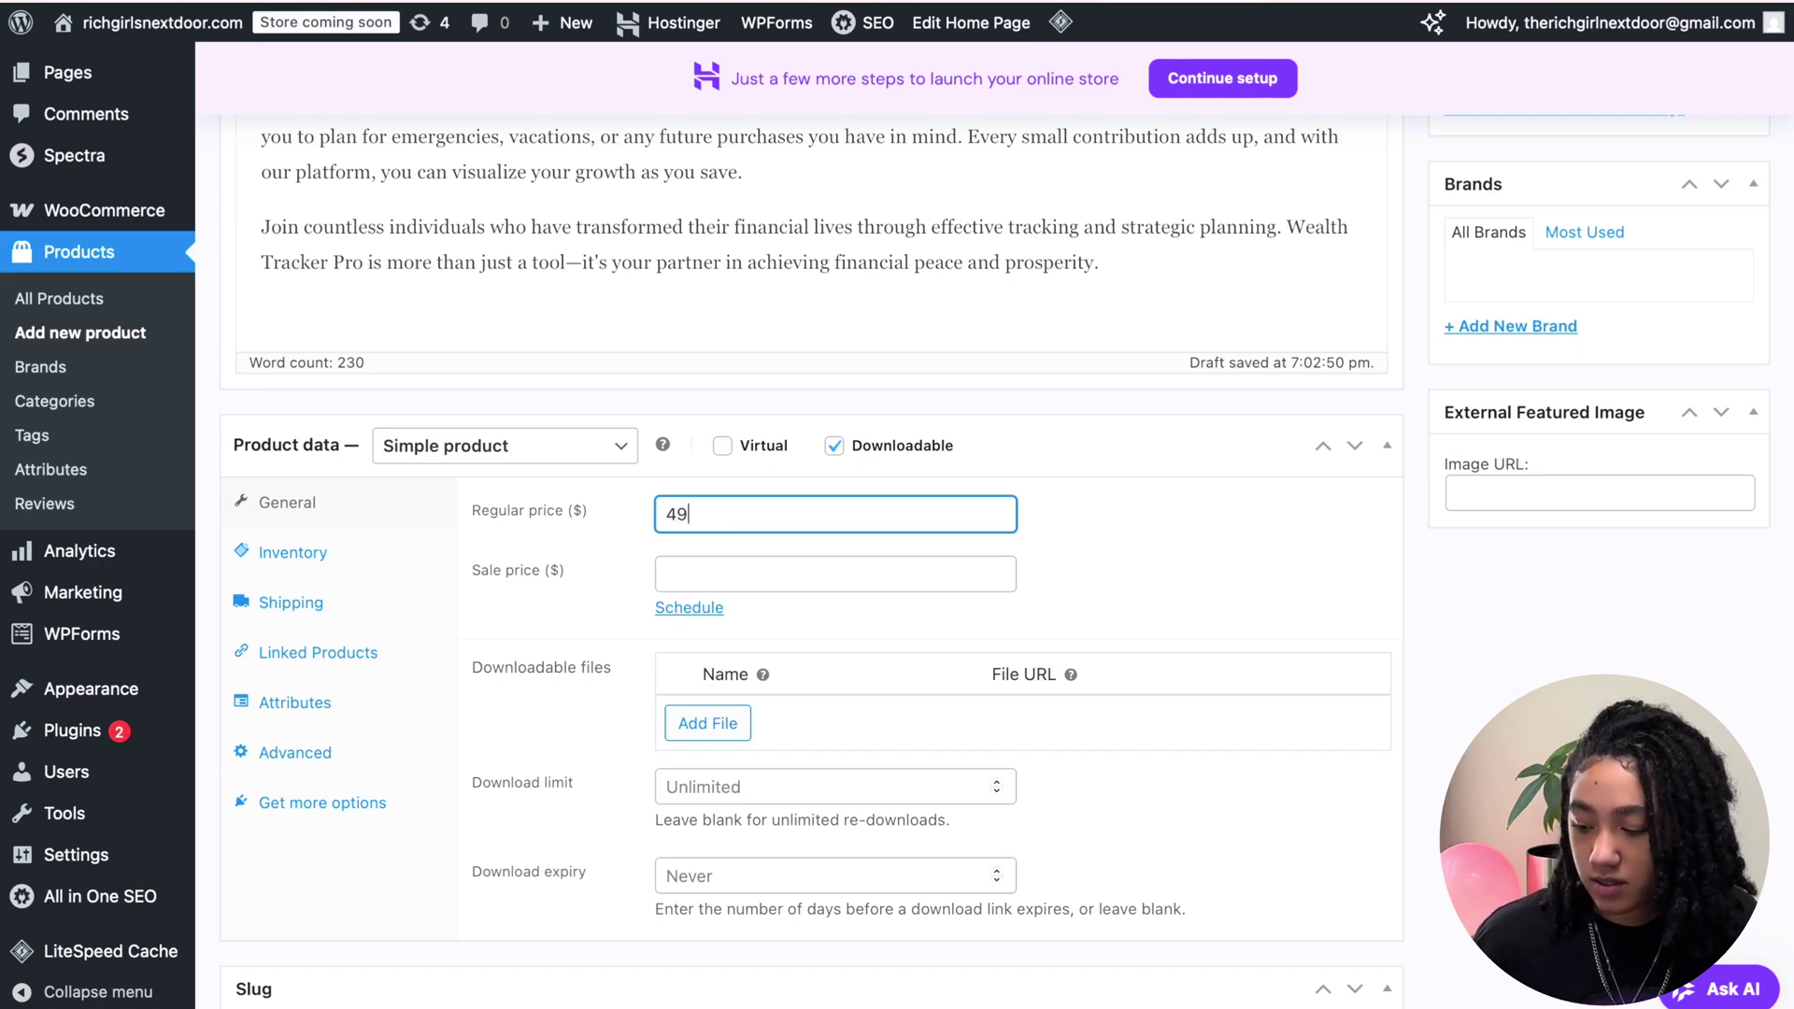
left_click(780, 575)
type("2")
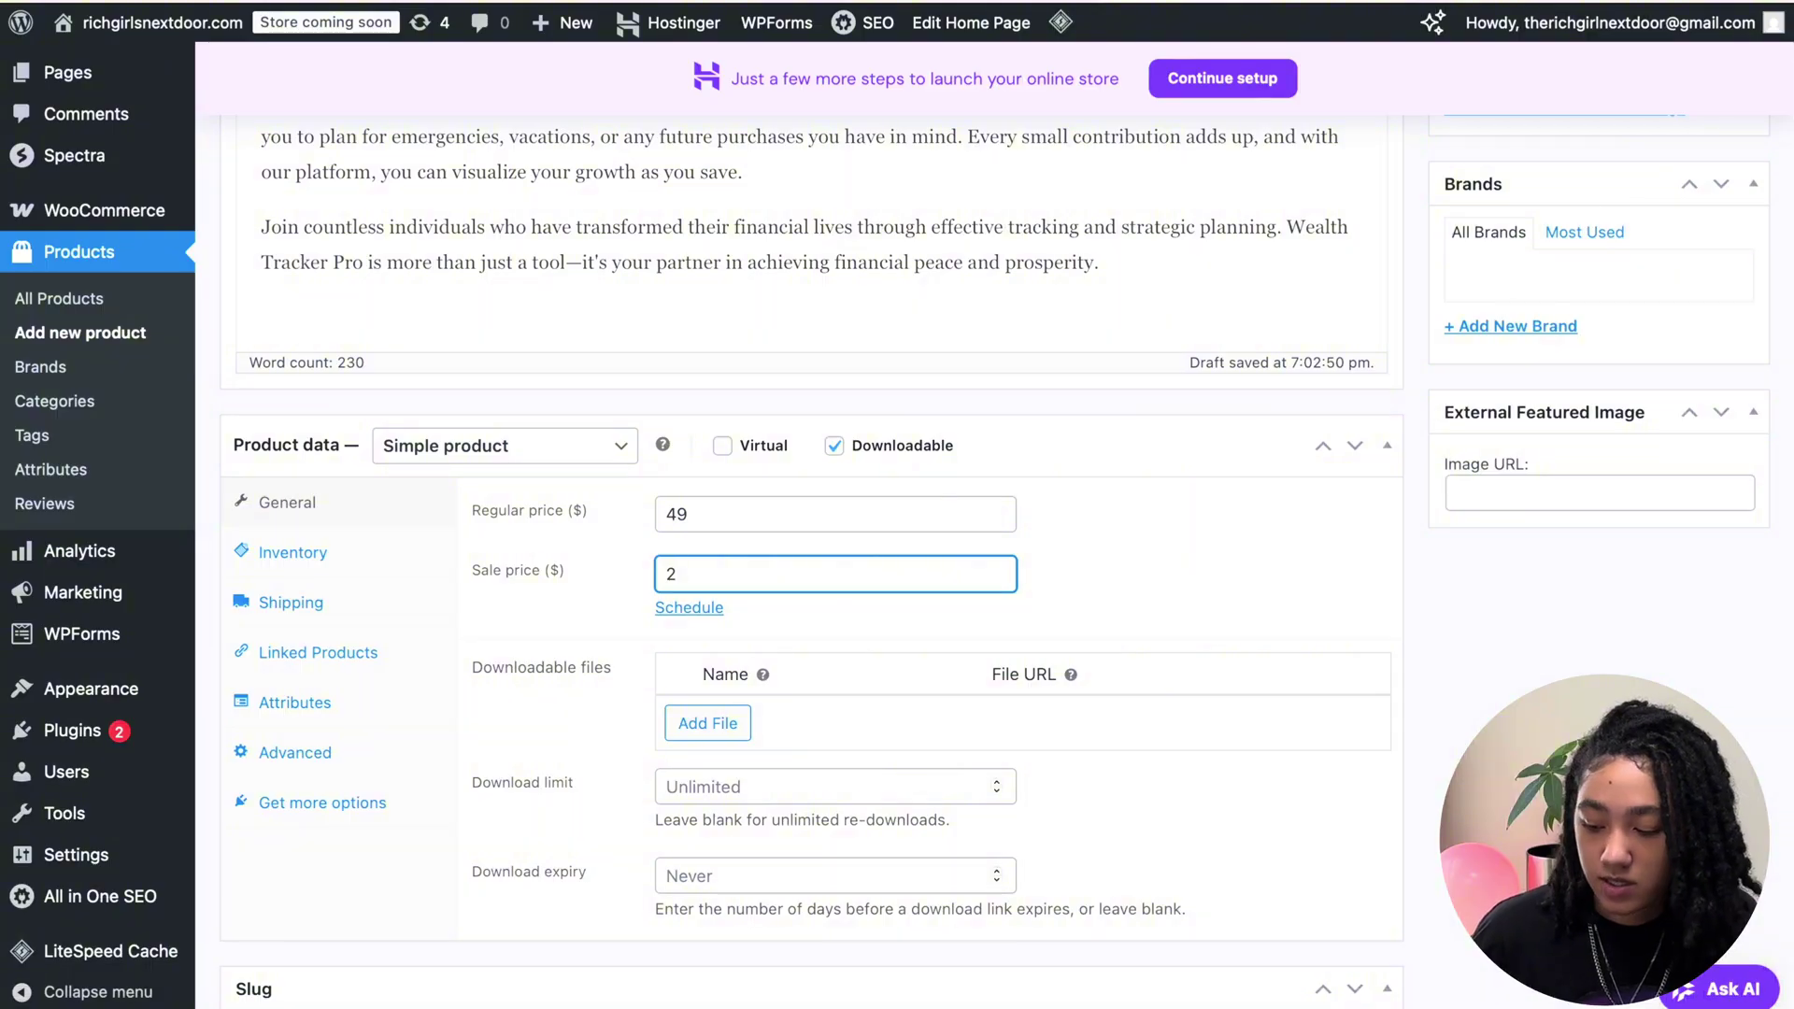
type("9")
Add a downloadable file hosted on richgirlsnextdoor.com to the product, leaving the file name blank.
scroll(798, 619, "down", 1)
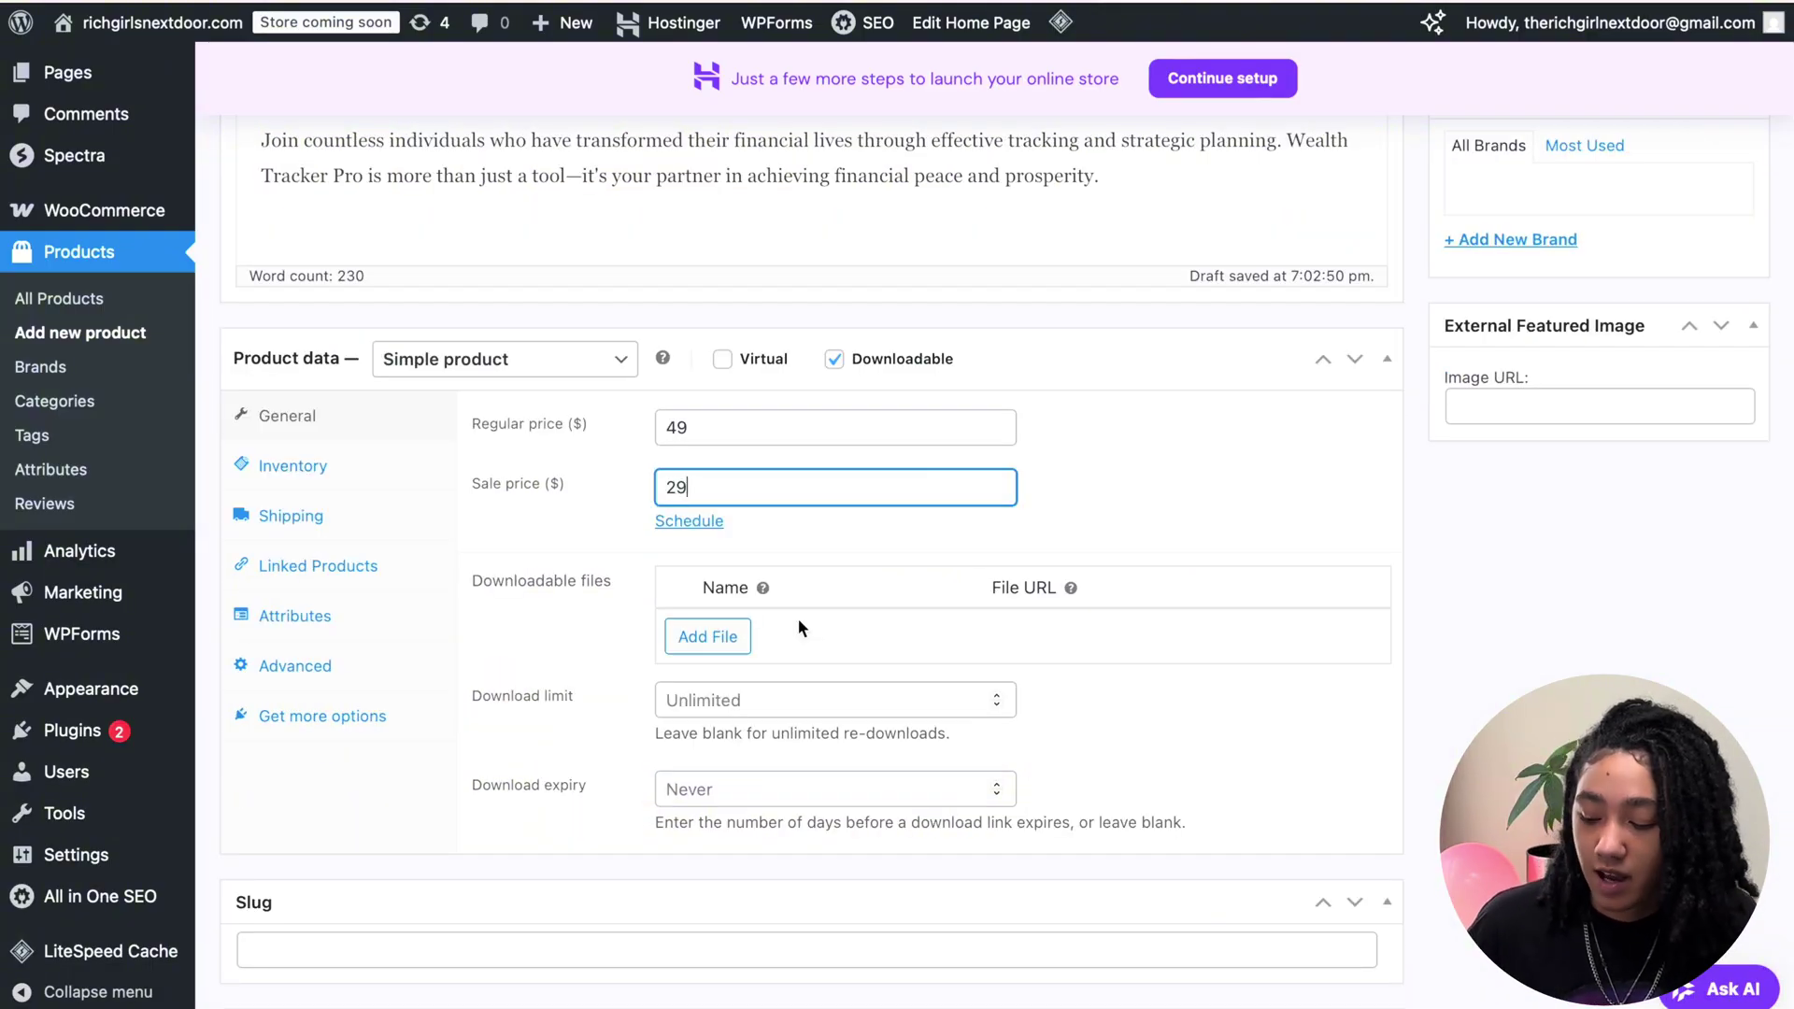
left_click(726, 644)
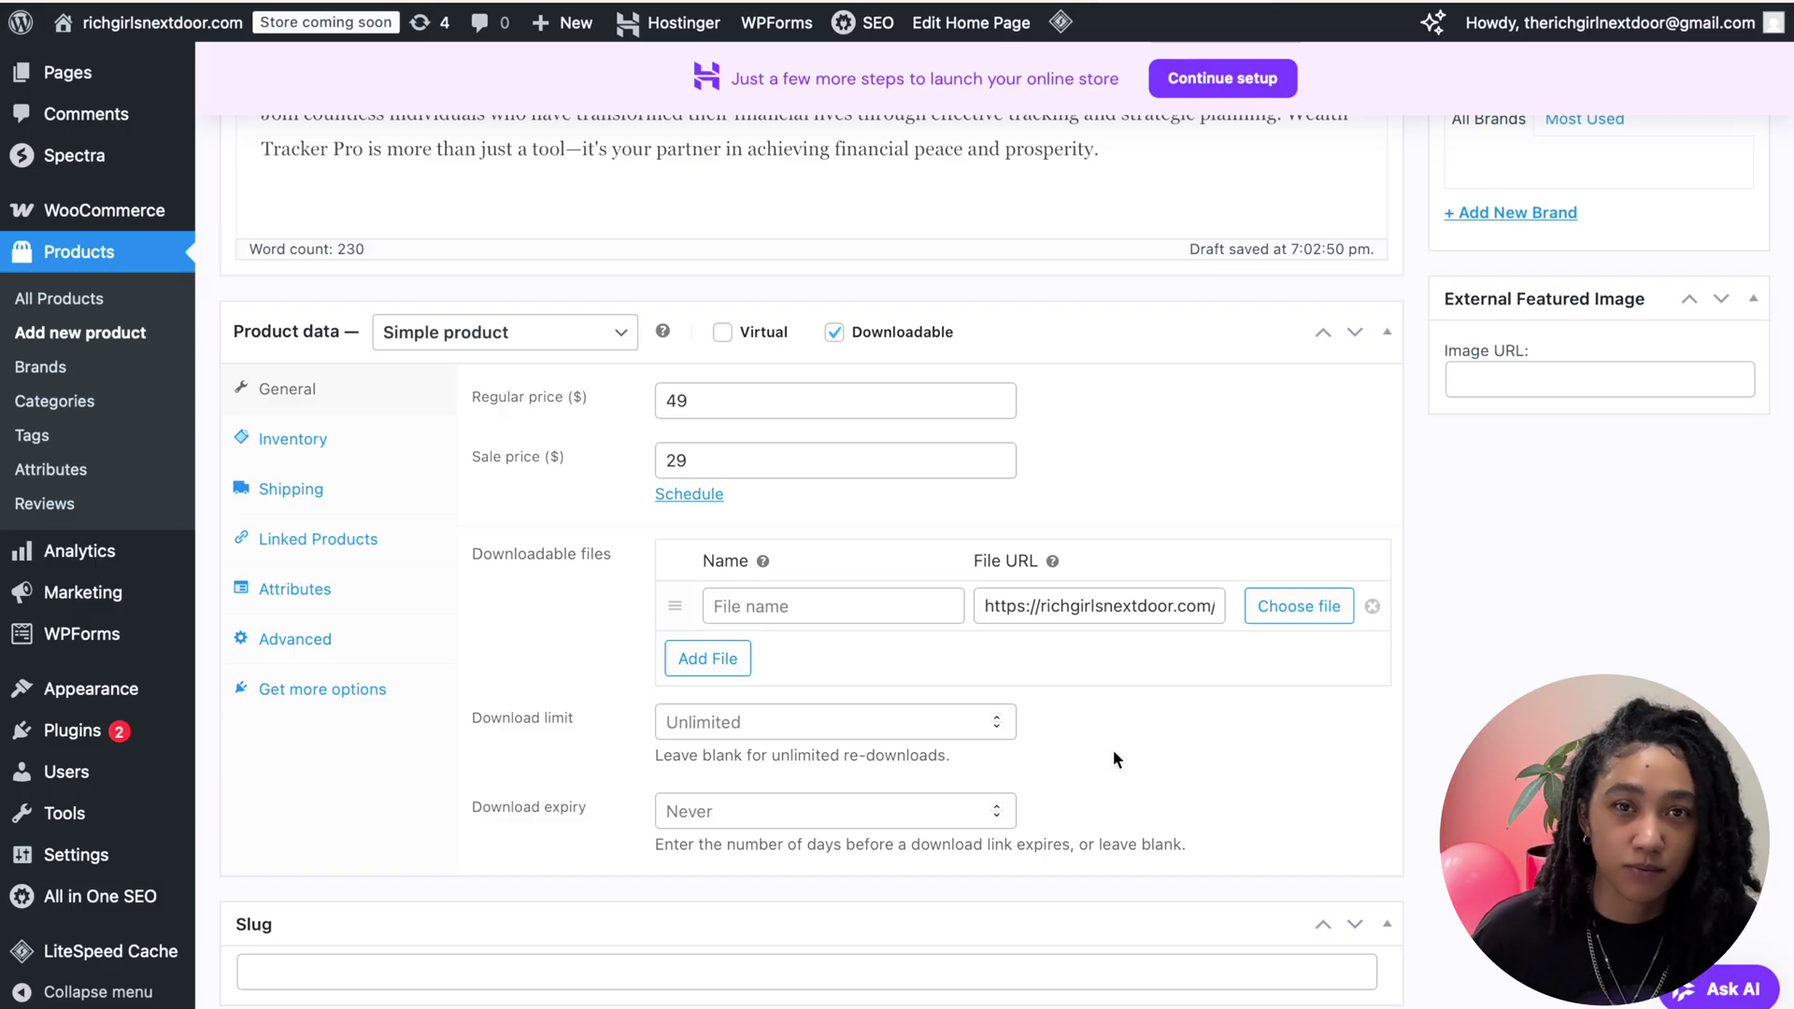
scroll(1114, 752, "down", 1)
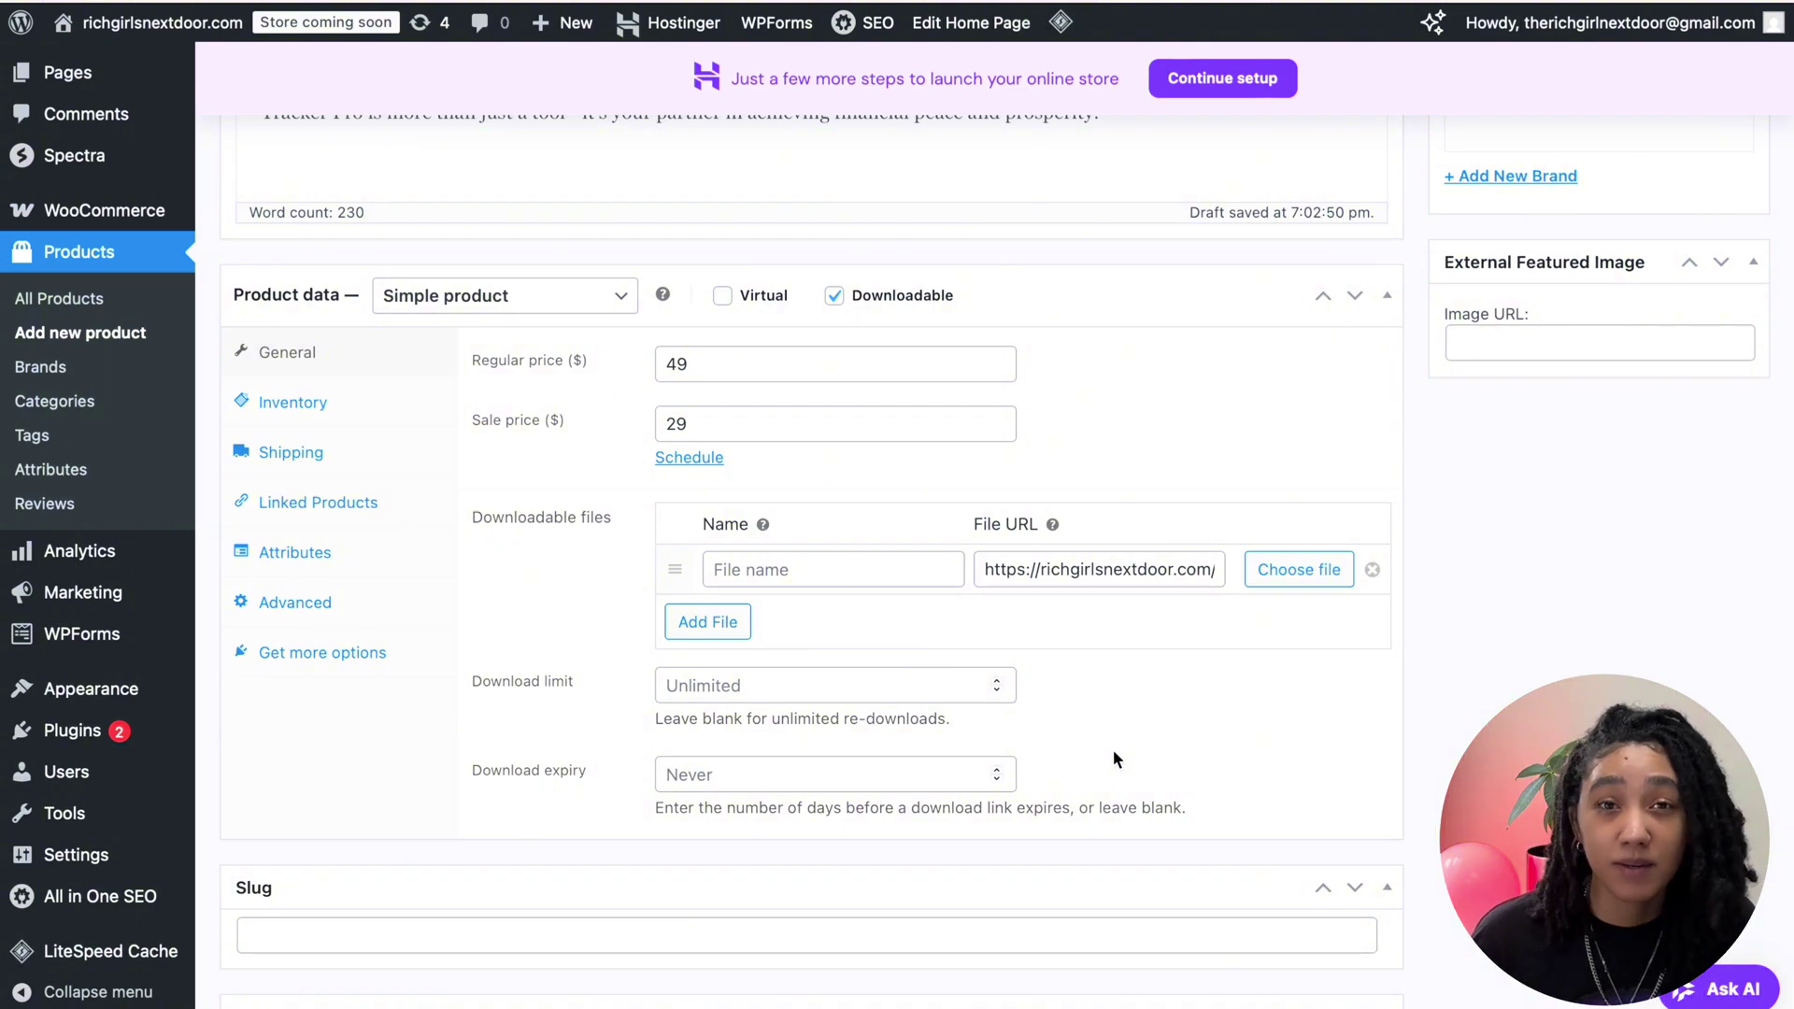
scroll(1114, 759, "down", 2)
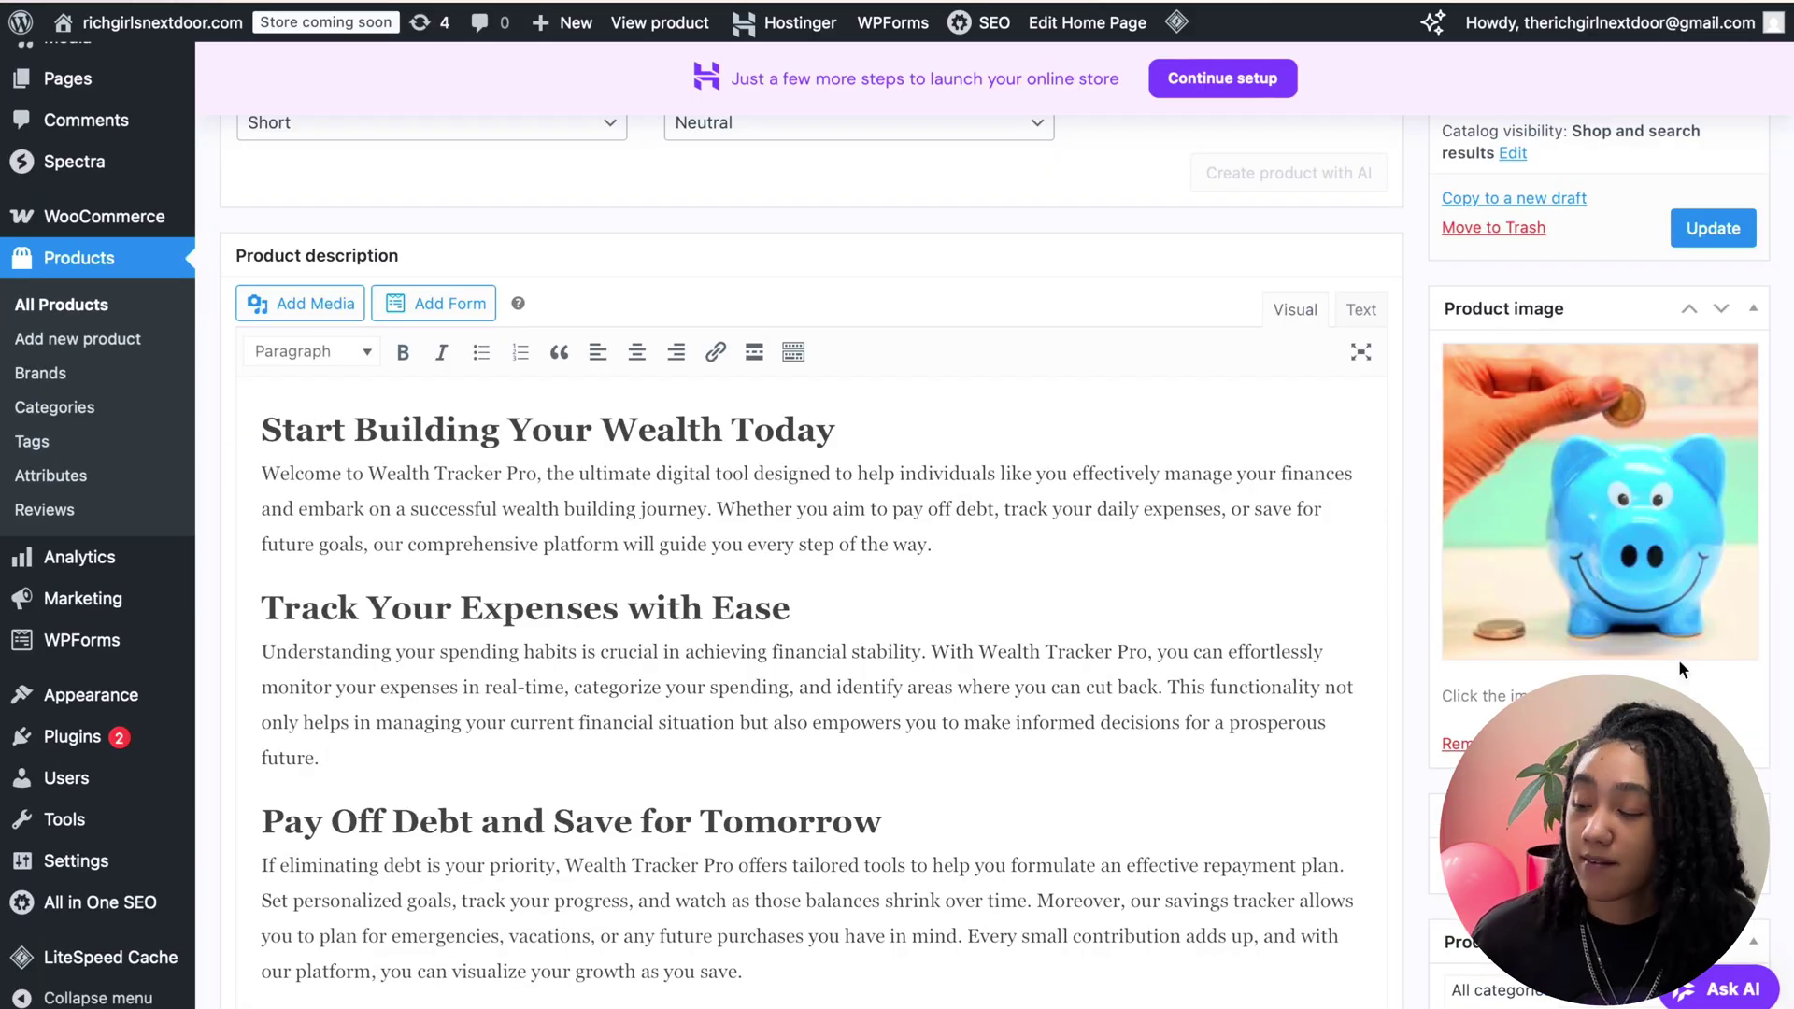
Update the Wealth Building Tracker product and preview its store page.
left_click(1713, 229)
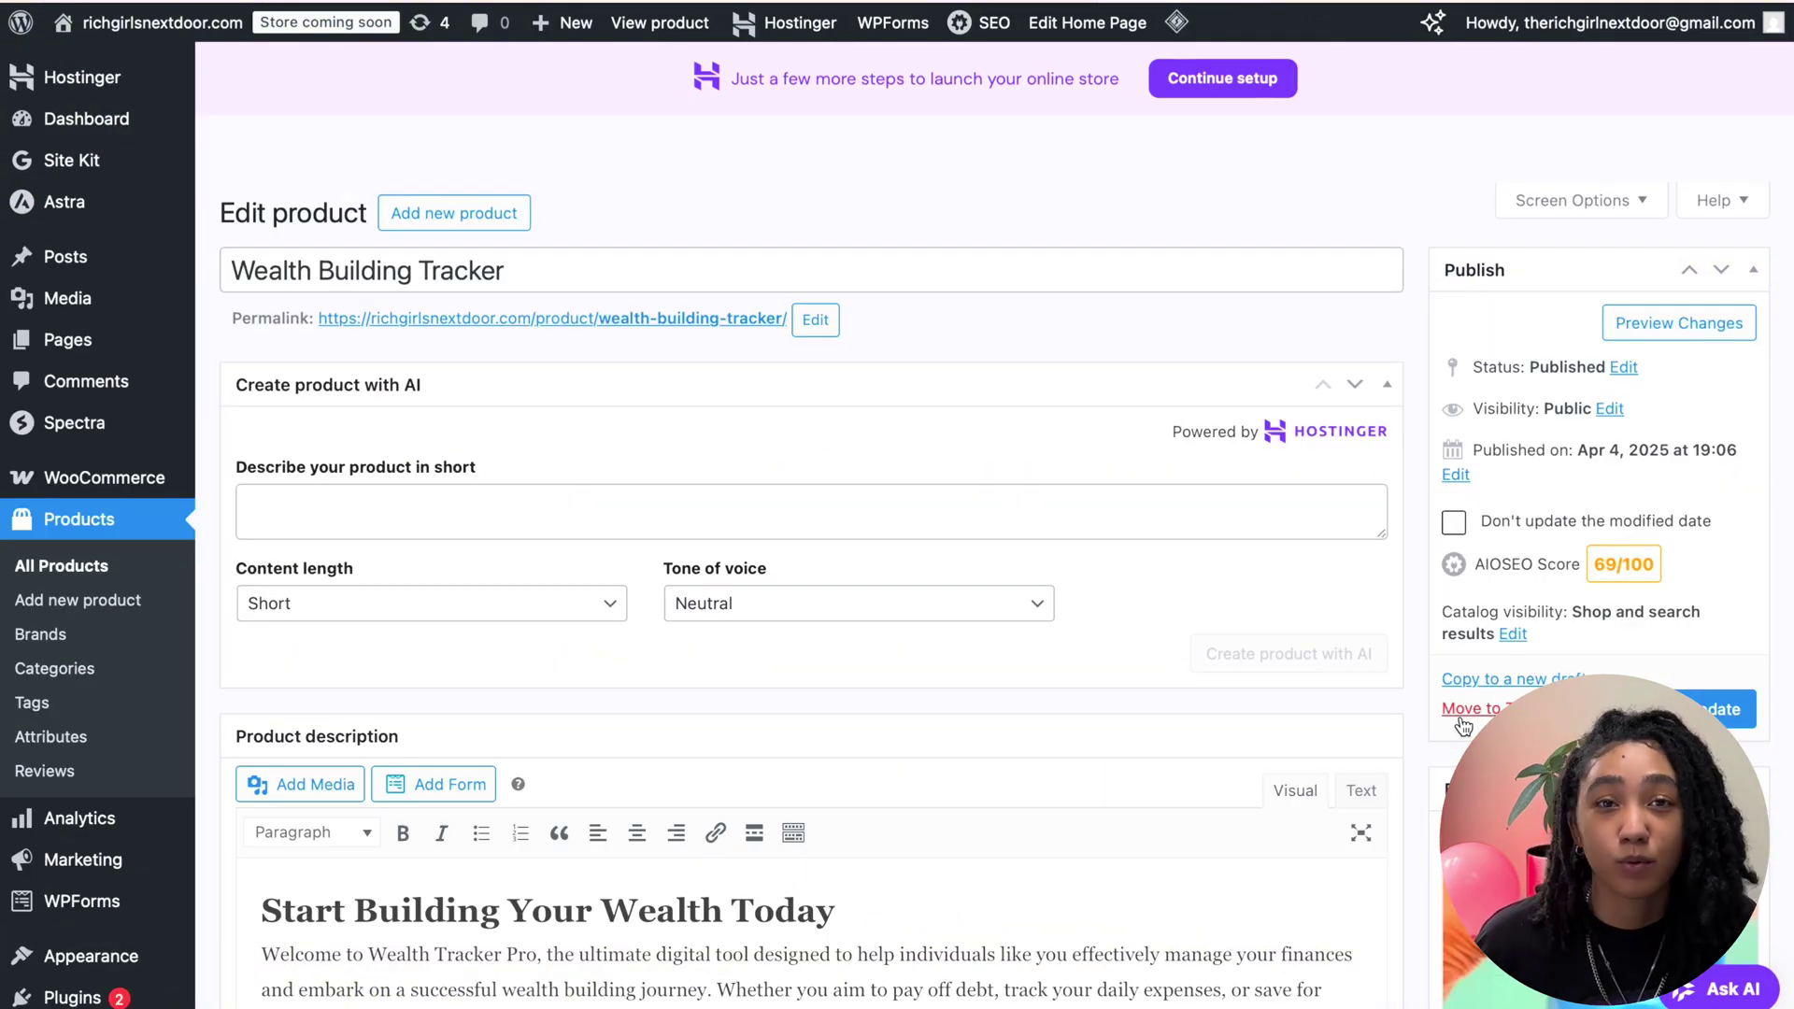
left_click(1690, 332)
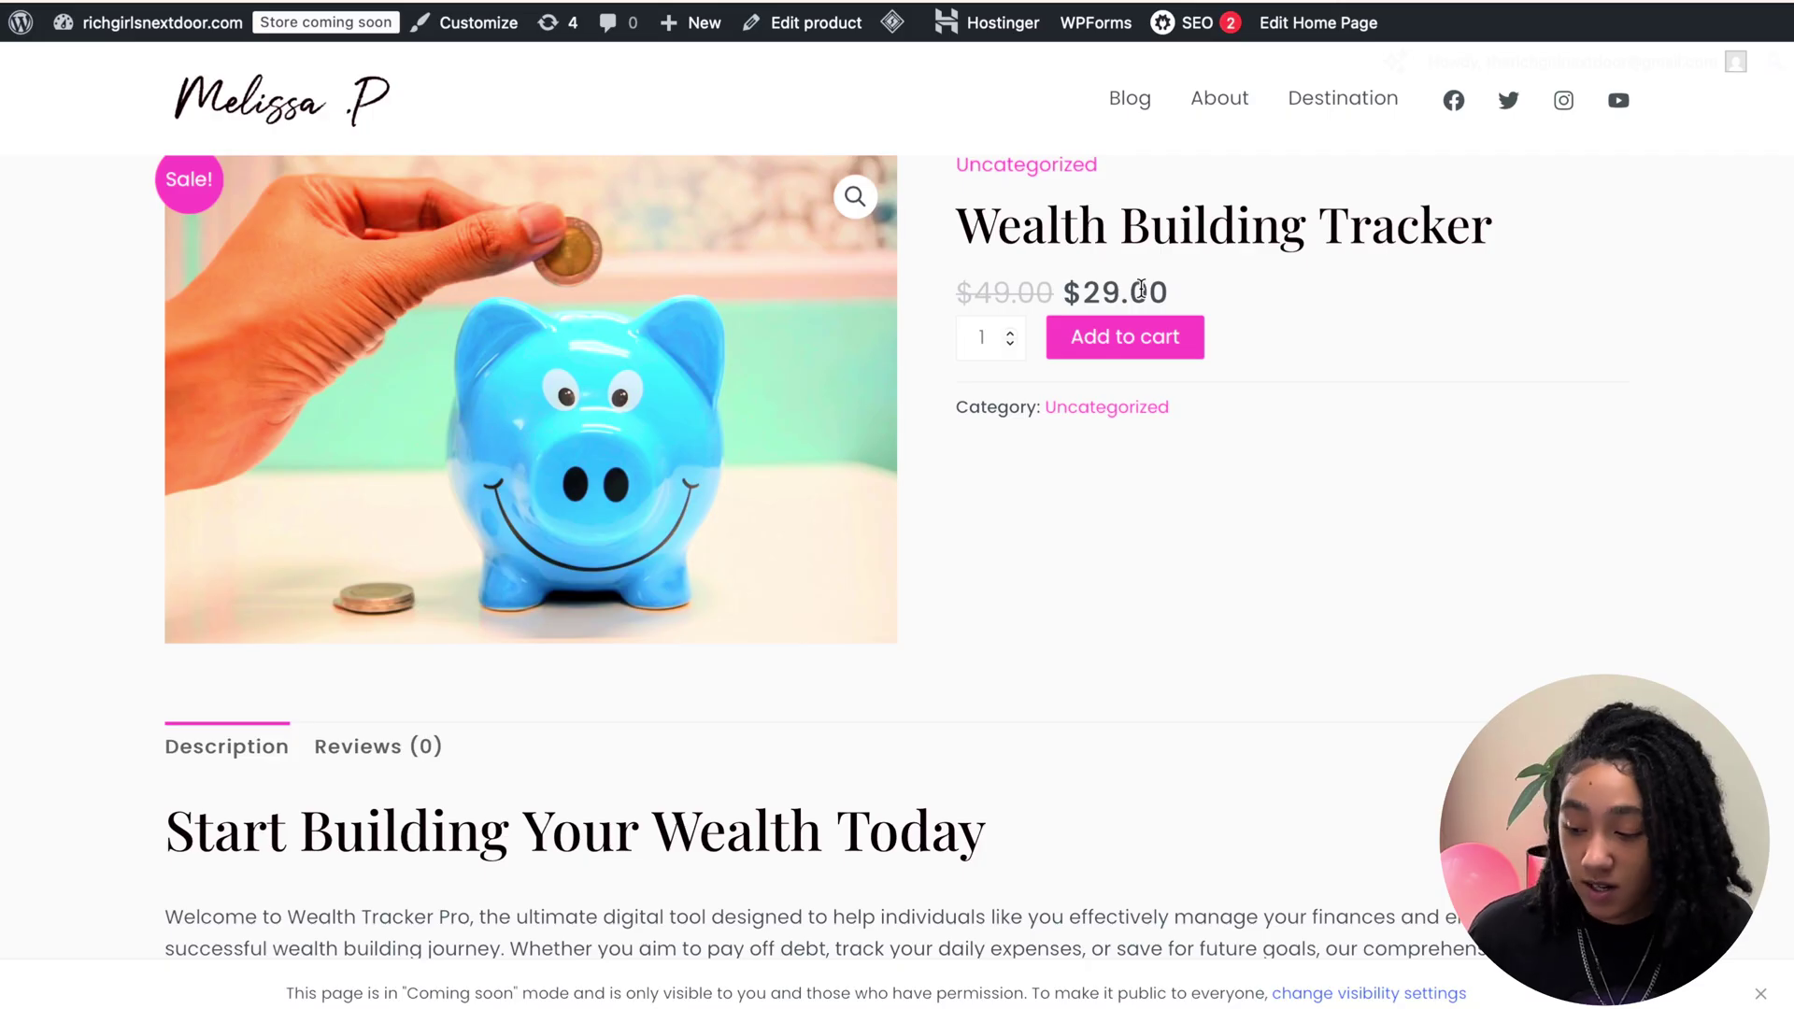
left_click(1168, 333)
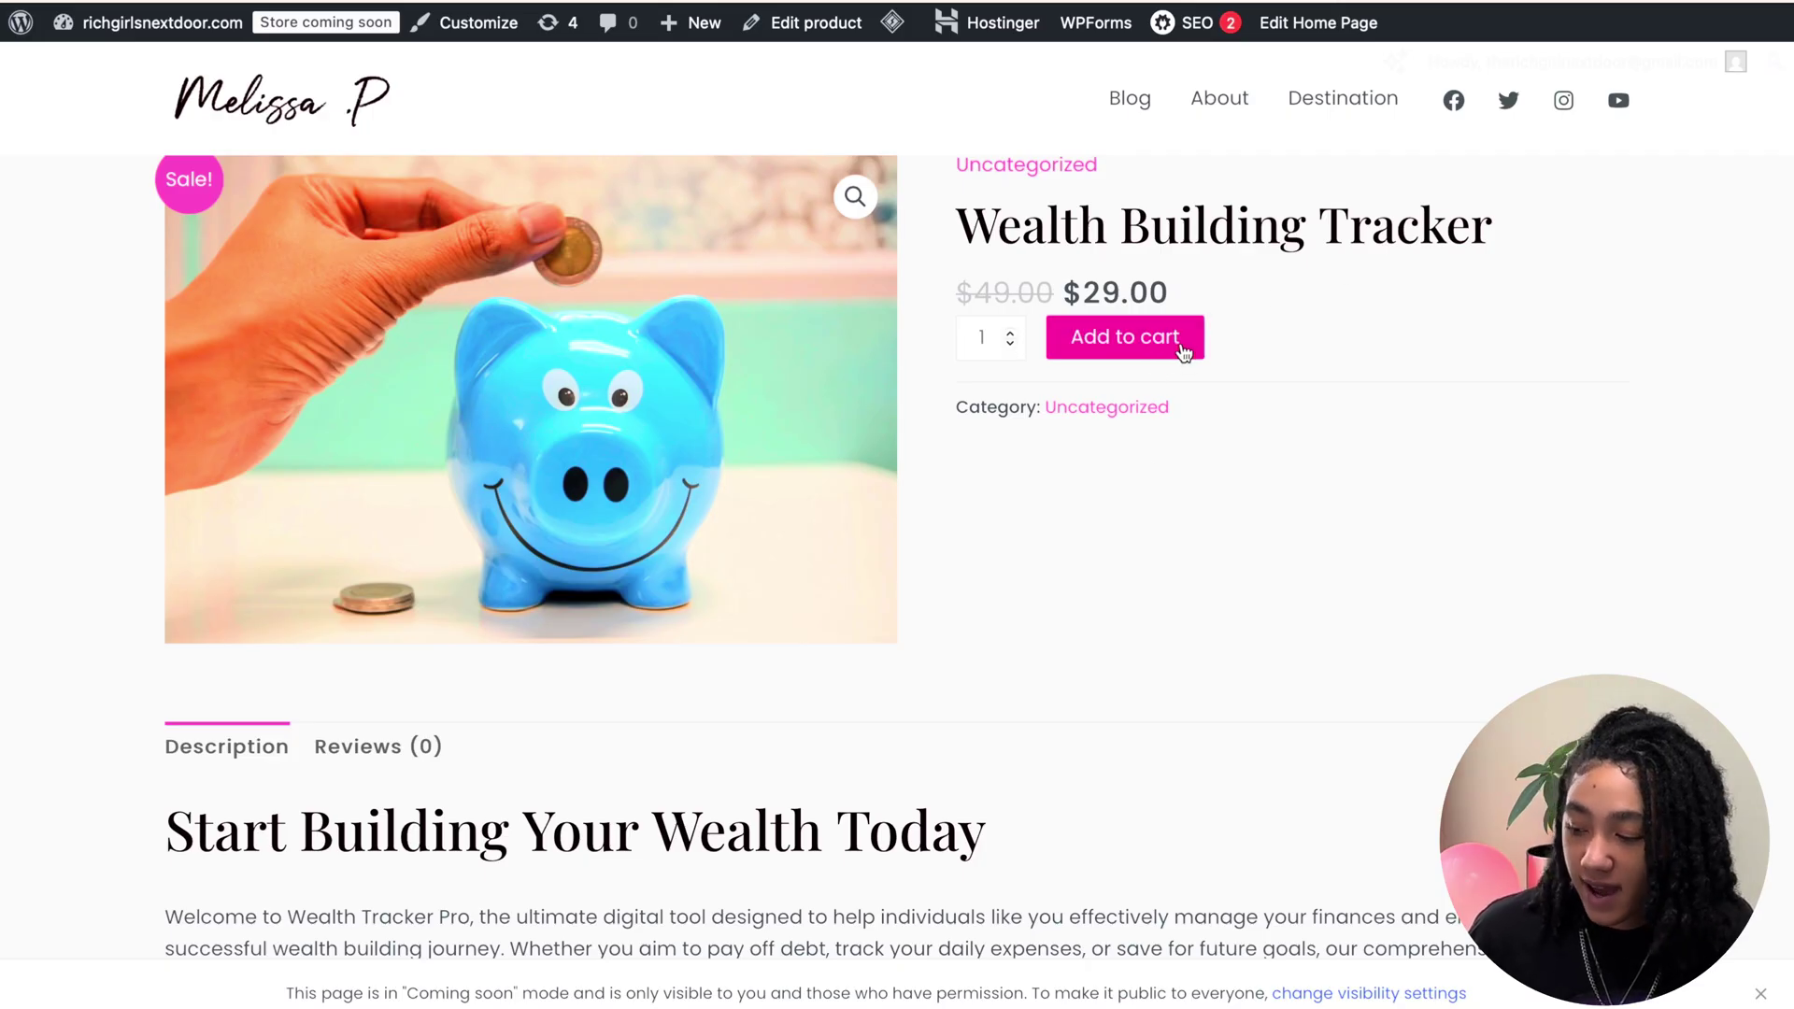